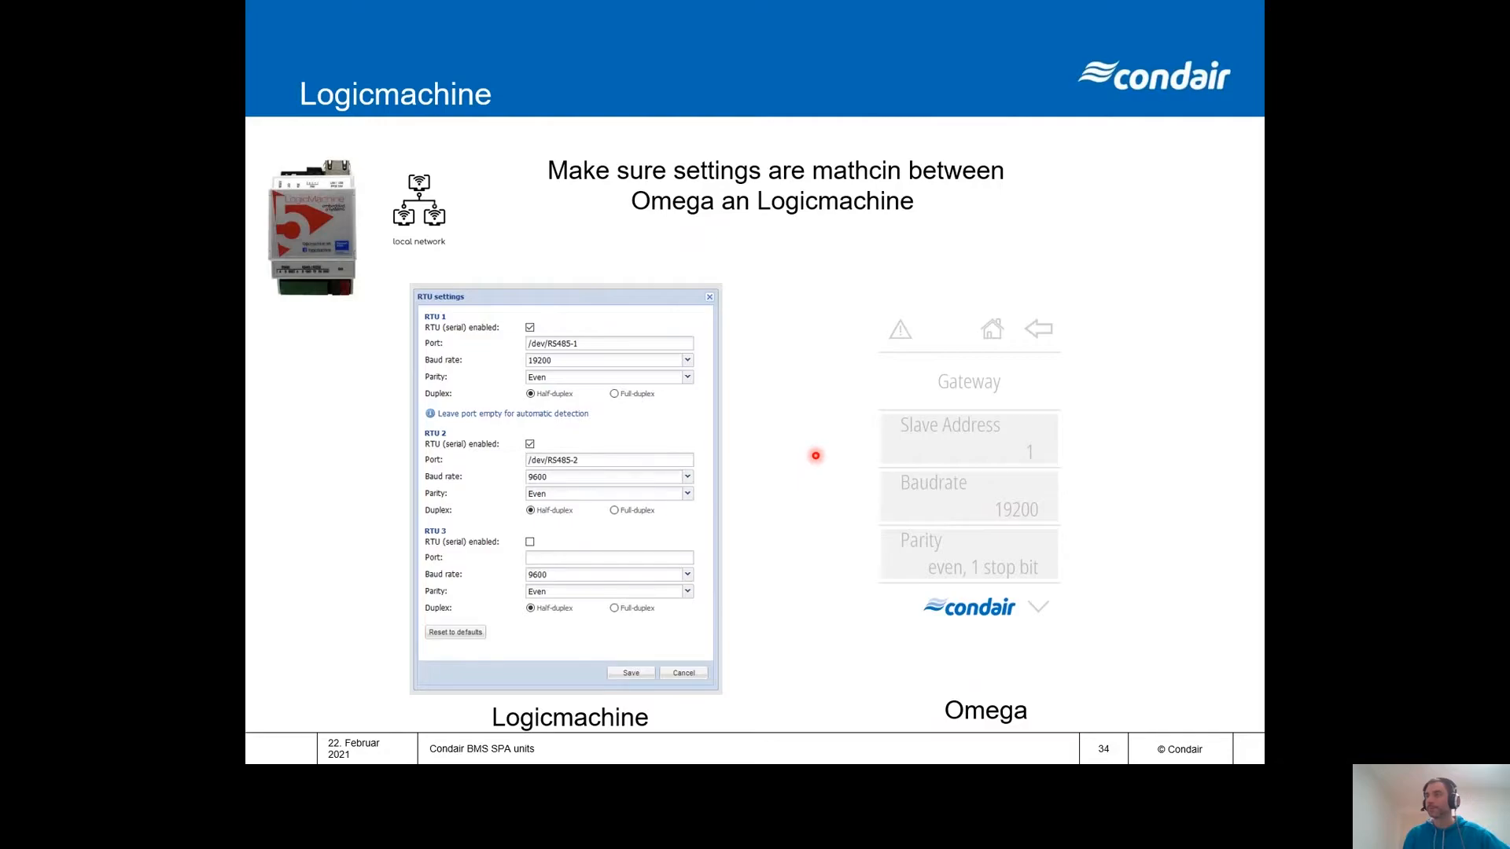
- Switch from the slideshow to the web browser and close all the condair.sharepoint.com pages
{"action": "key", "text": "Right"}
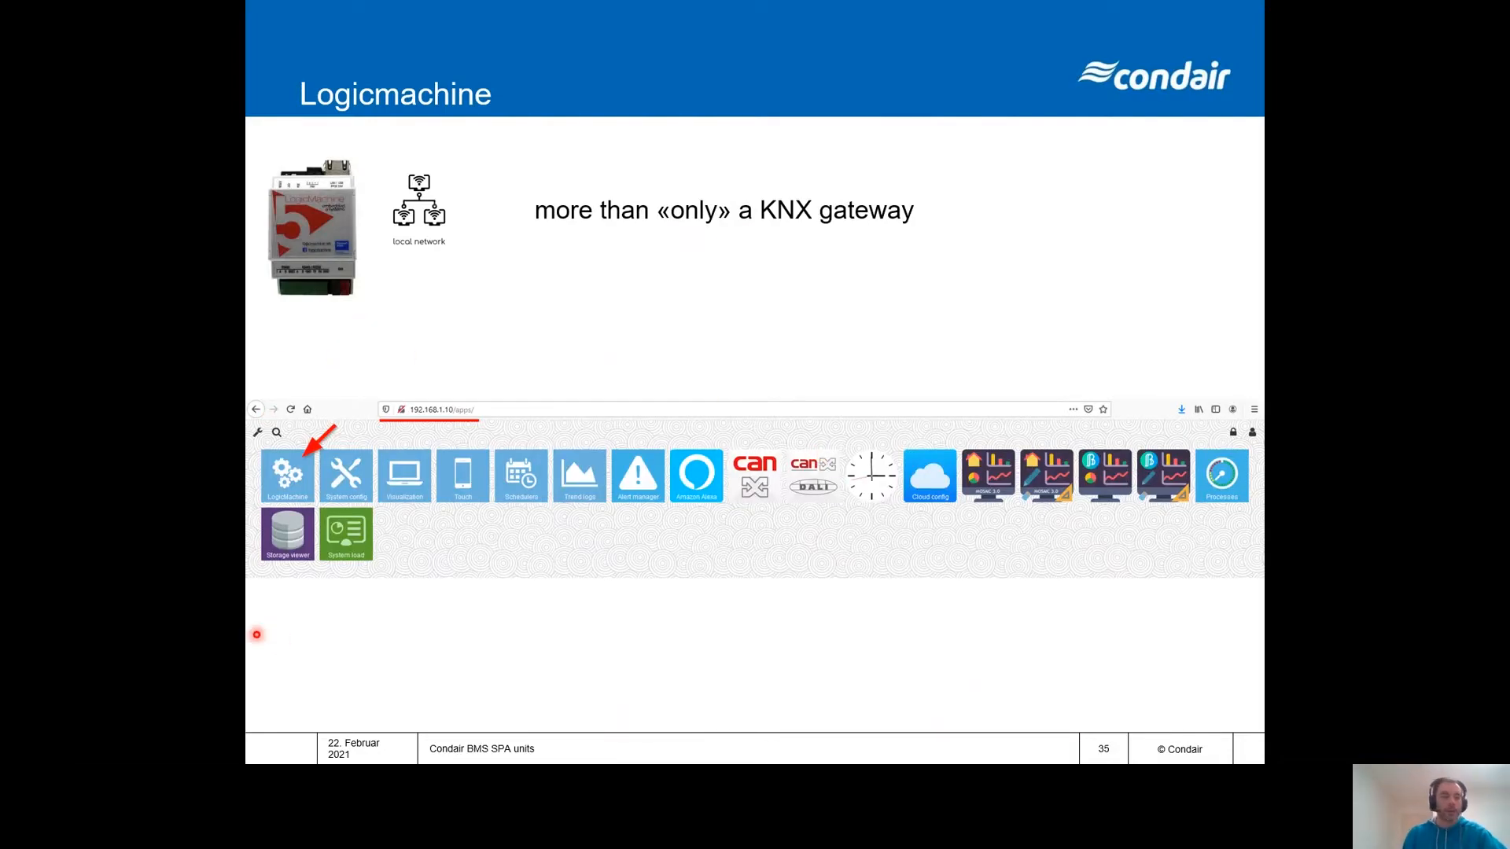
{"action": "key", "text": "alt+Tab"}
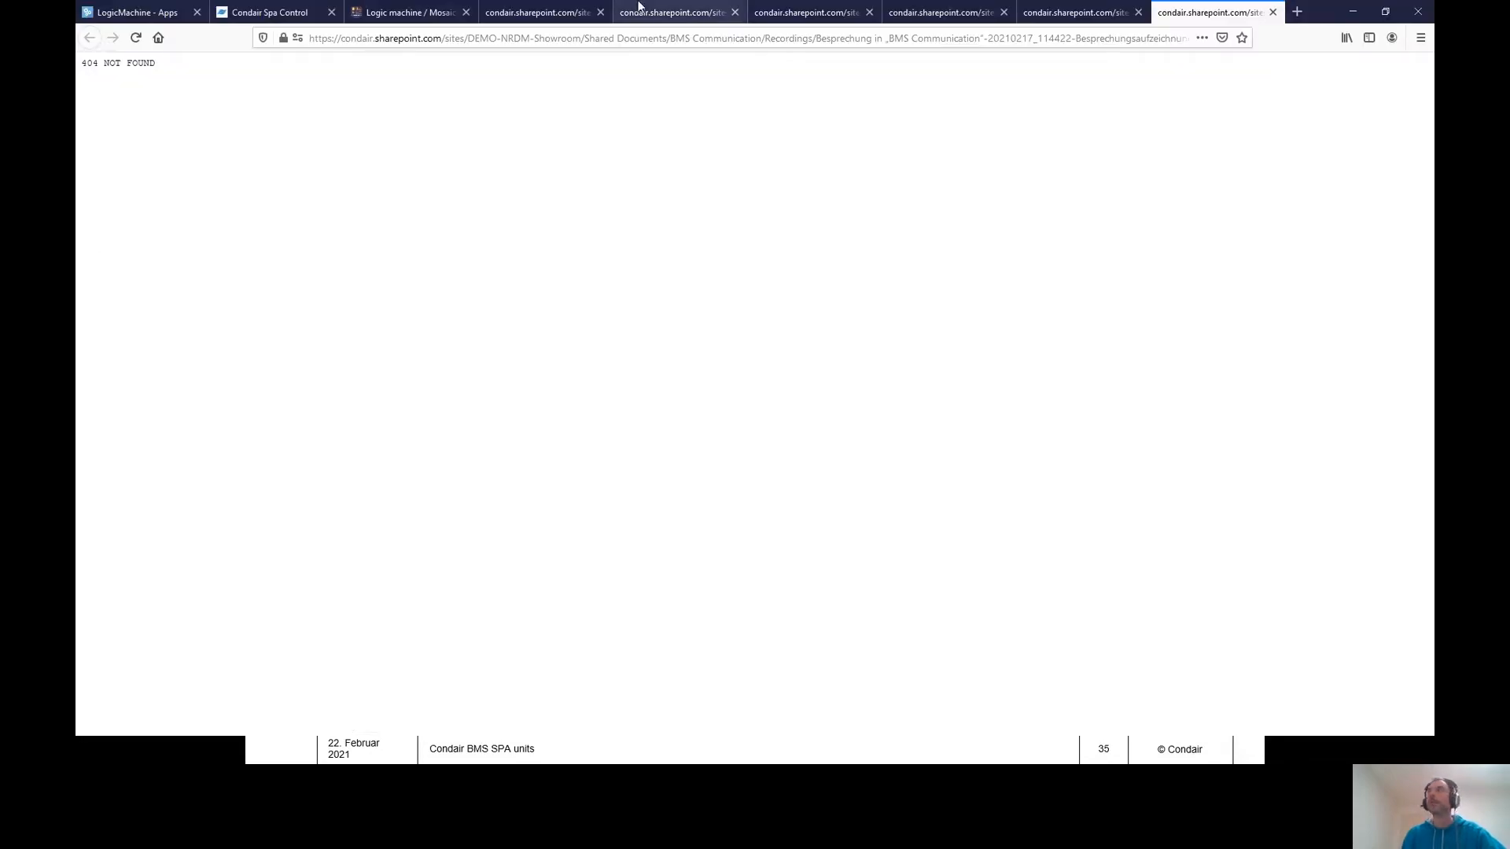
{"action": "left_click", "coordinate": [1418, 12]}
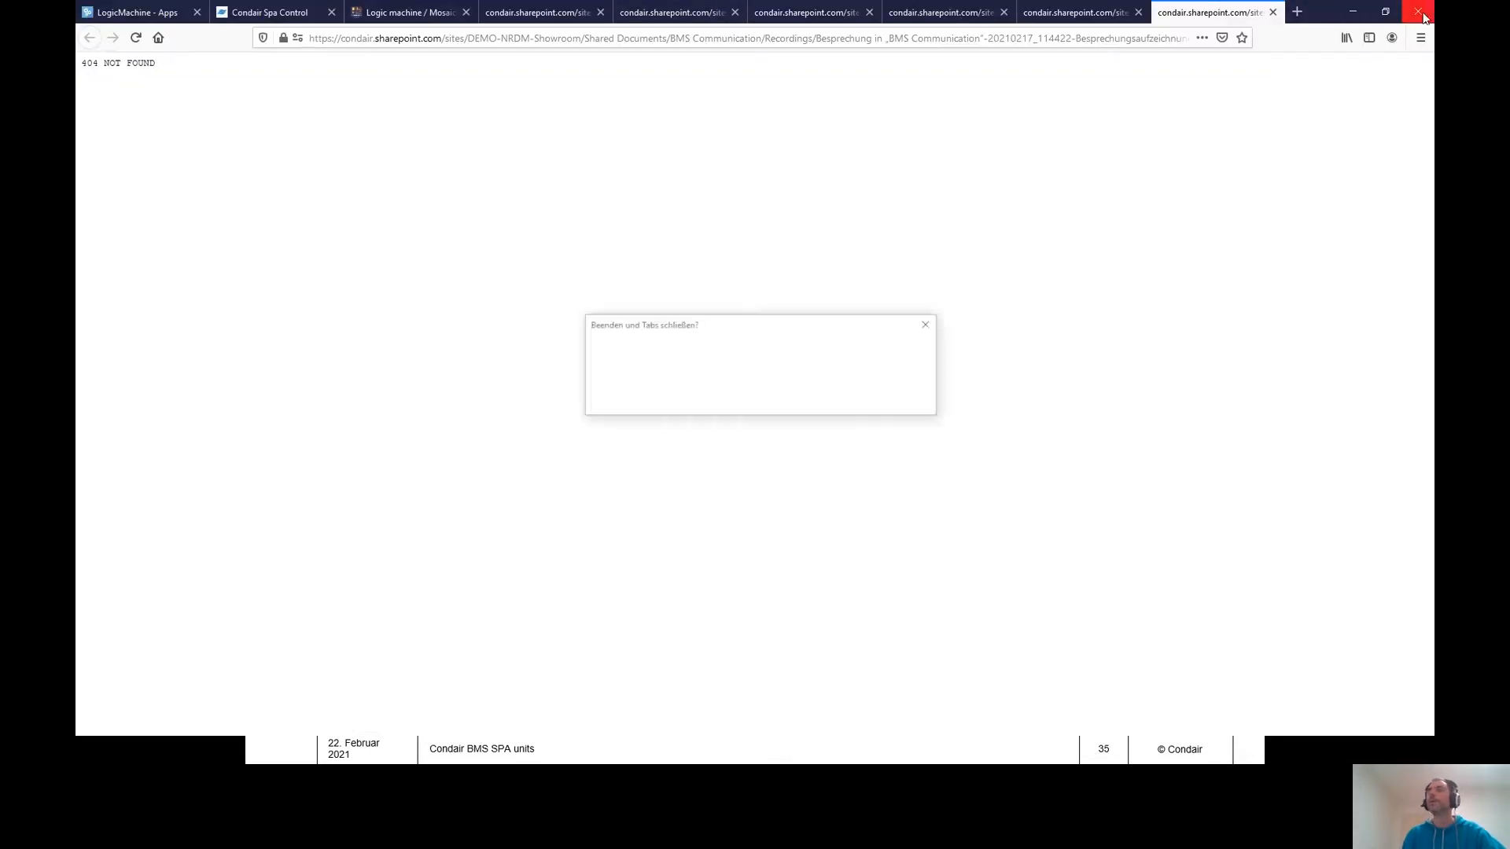
{"action": "left_click", "coordinate": [783, 402]}
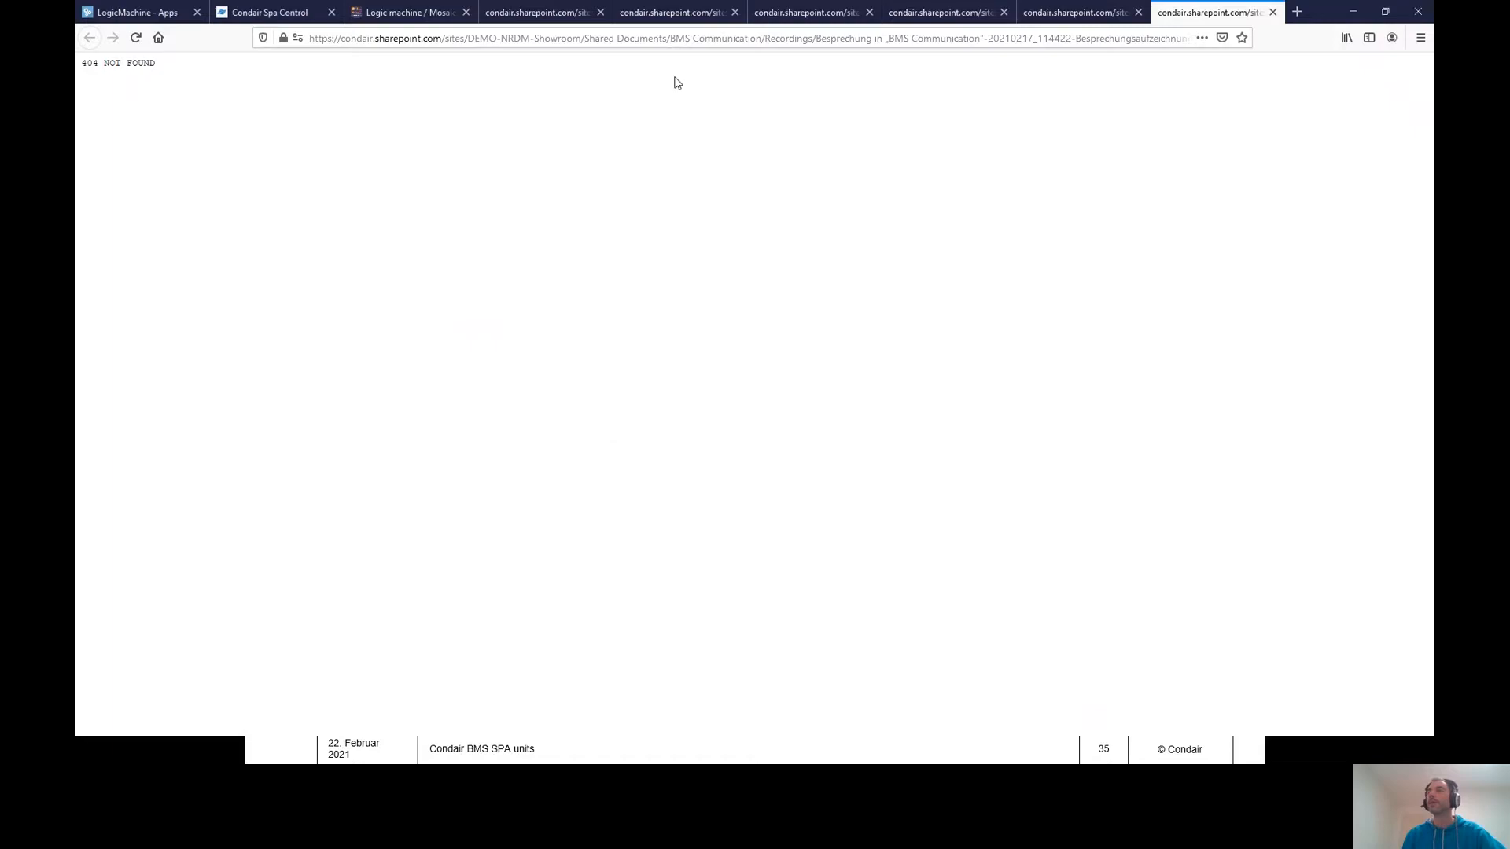
{"action": "left_click", "coordinate": [600, 12]}
{"action": "left_click", "coordinate": [601, 12]}
{"action": "left_click", "coordinate": [601, 13]}
{"action": "left_click", "coordinate": [601, 13]}
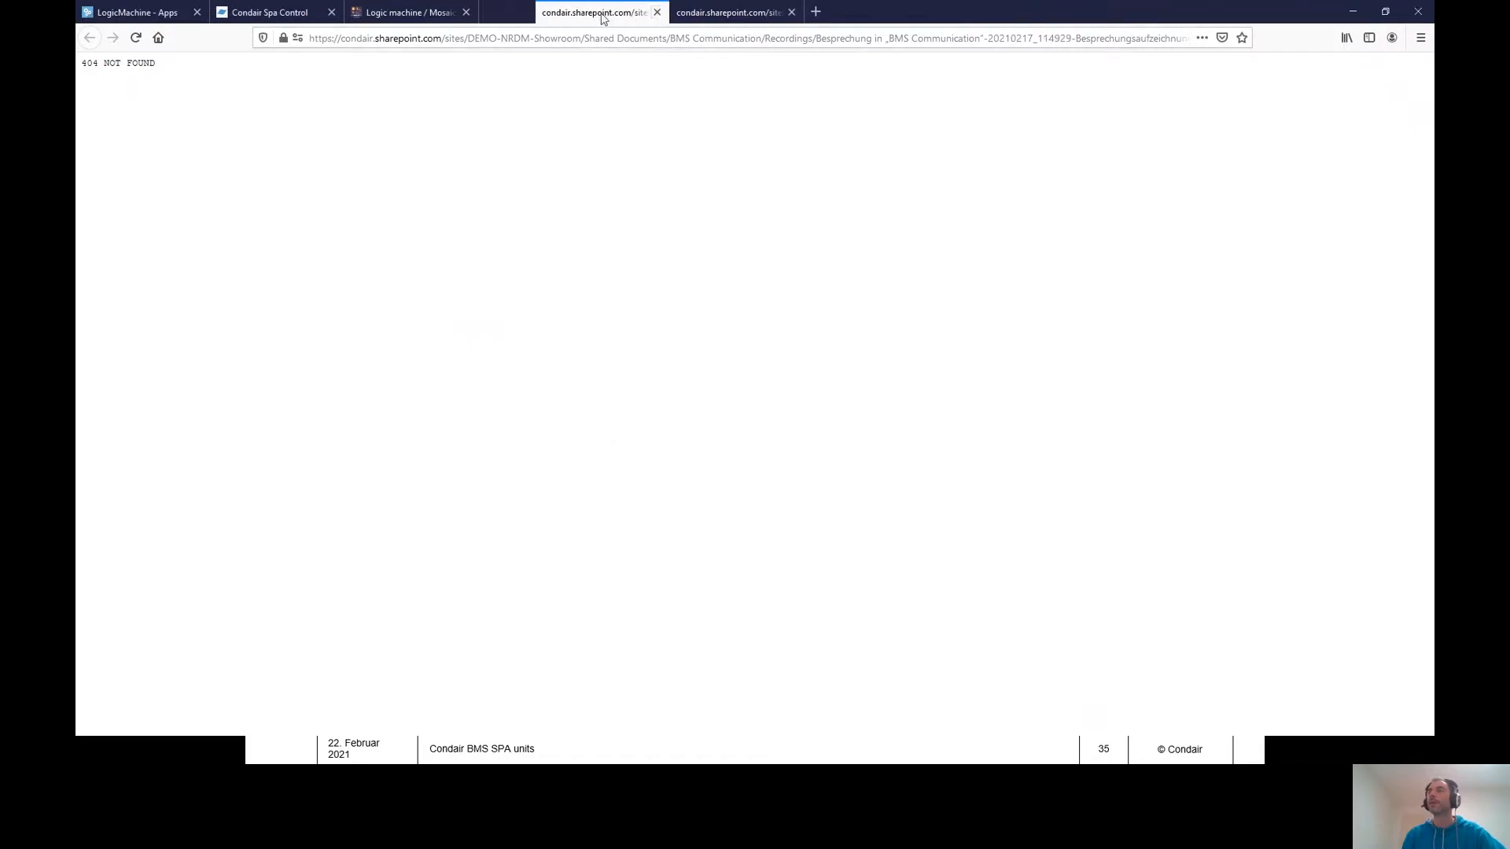
{"action": "left_click", "coordinate": [600, 13]}
{"action": "left_click", "coordinate": [601, 12]}
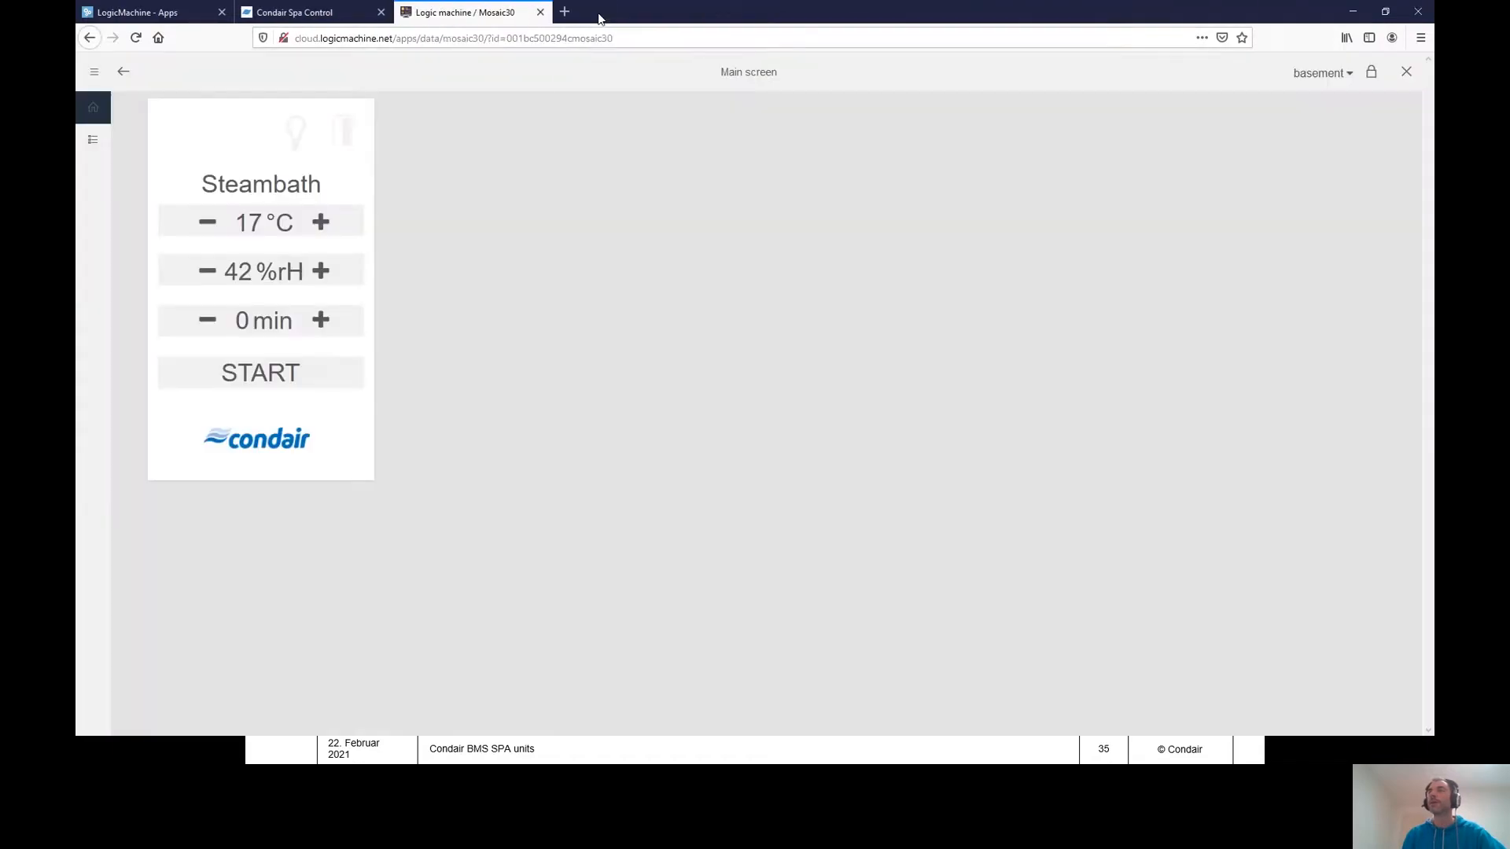
- Open the LogicMachine configuration at 192.168.1.10, signing in with the administrator password, and dismiss the security warning
{"action": "left_click", "coordinate": [116, 14]}
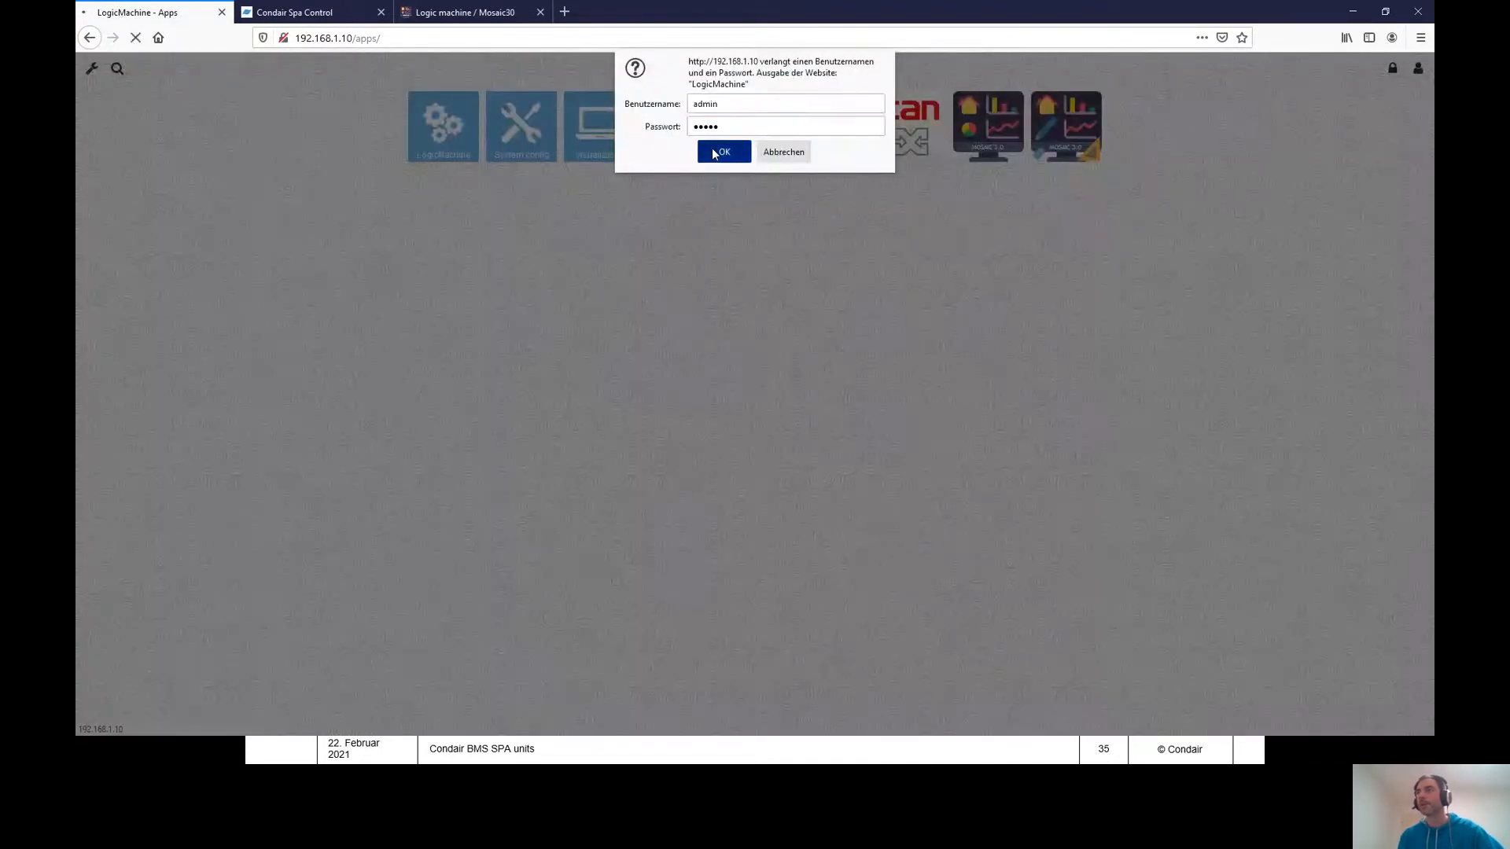
{"action": "left_click", "coordinate": [714, 152]}
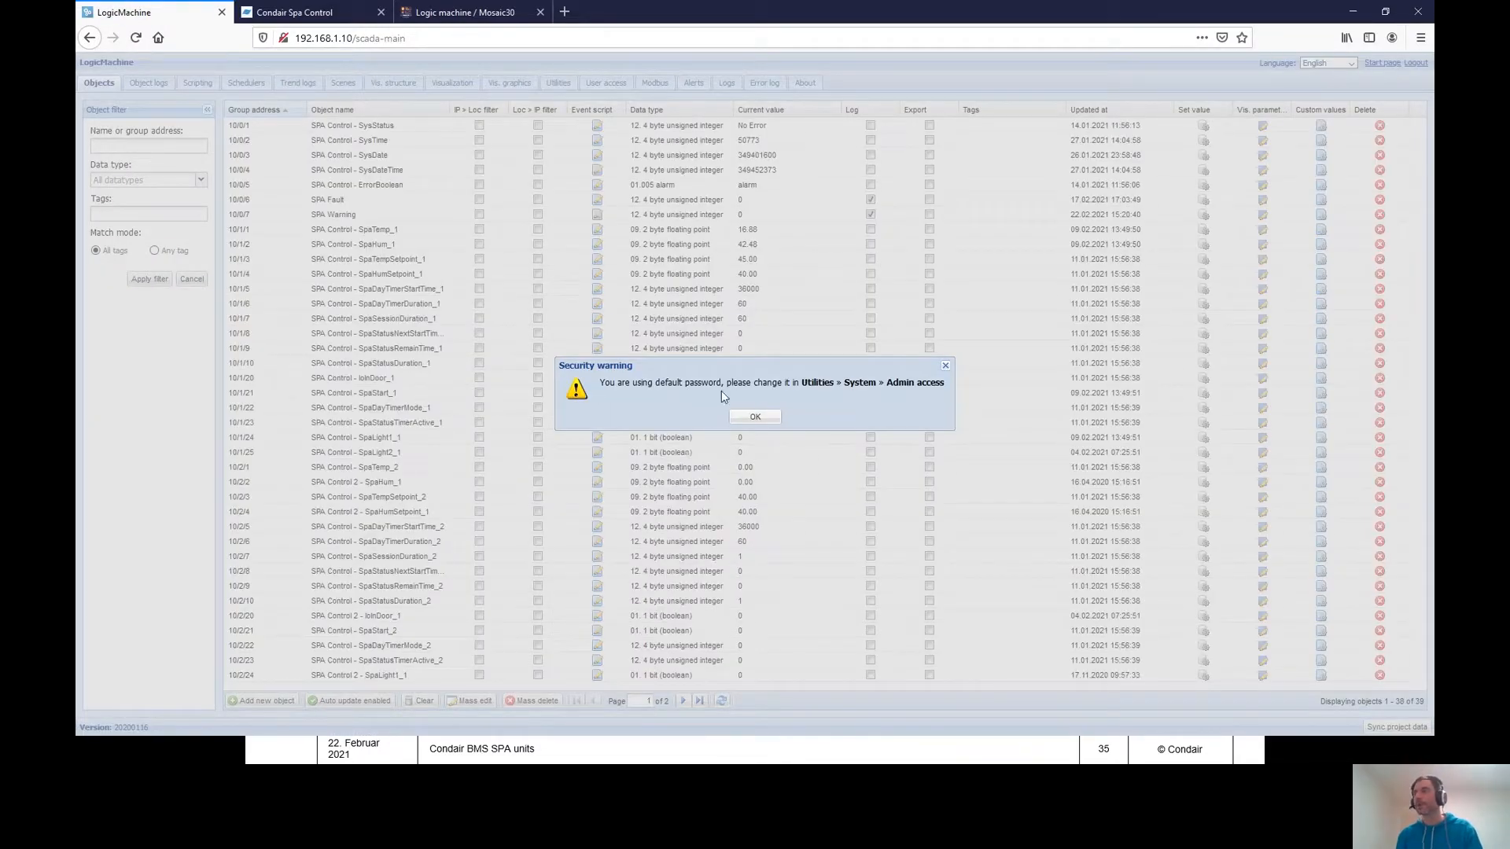
{"action": "left_click", "coordinate": [753, 420]}
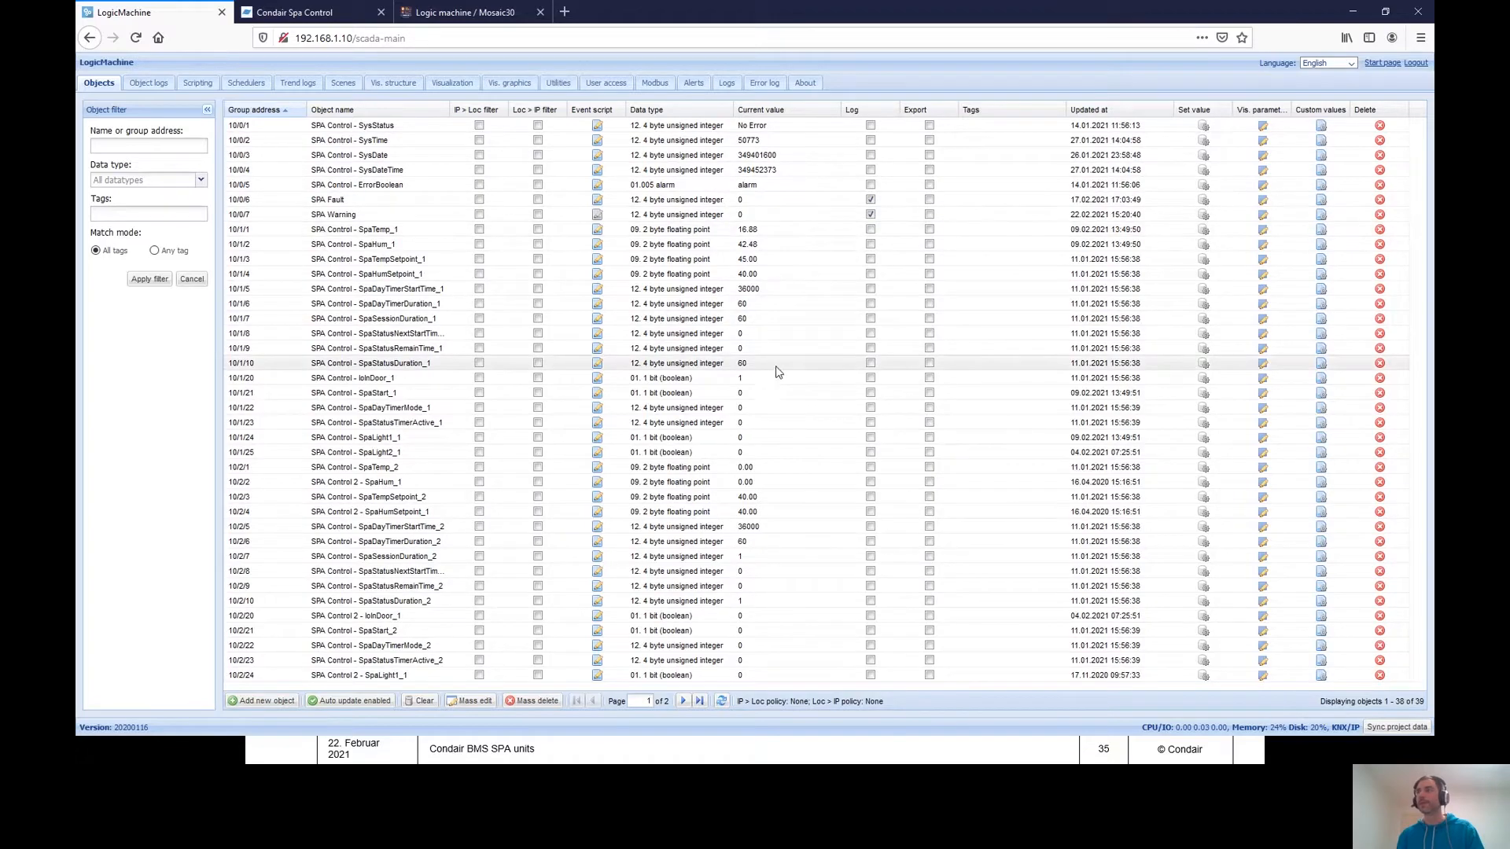
- Delete the existing Omega Basement device from the Modbus device list
{"action": "left_click", "coordinate": [647, 84]}
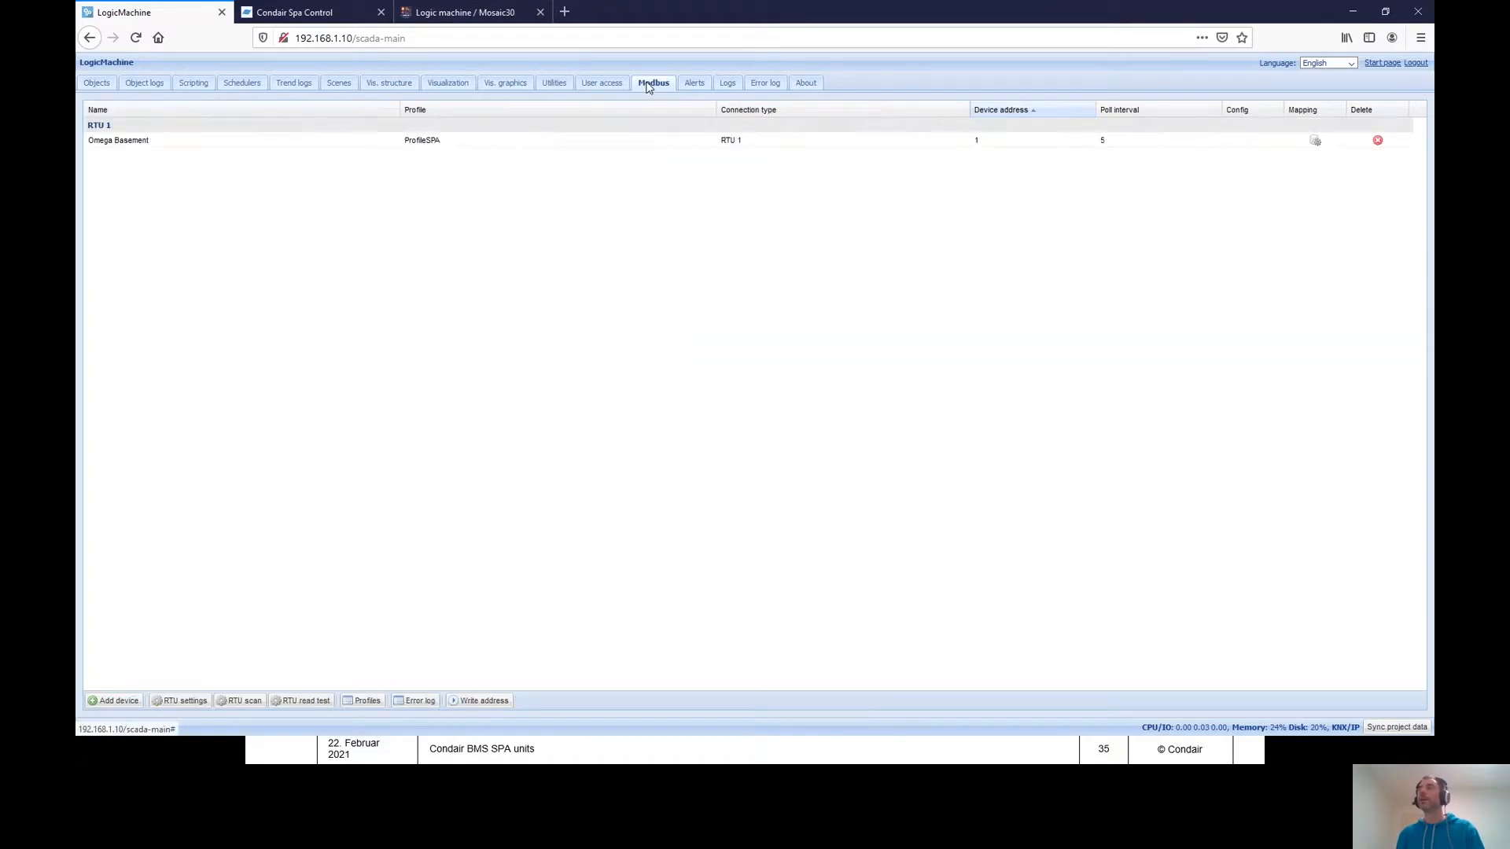
{"action": "left_click", "coordinate": [1377, 141]}
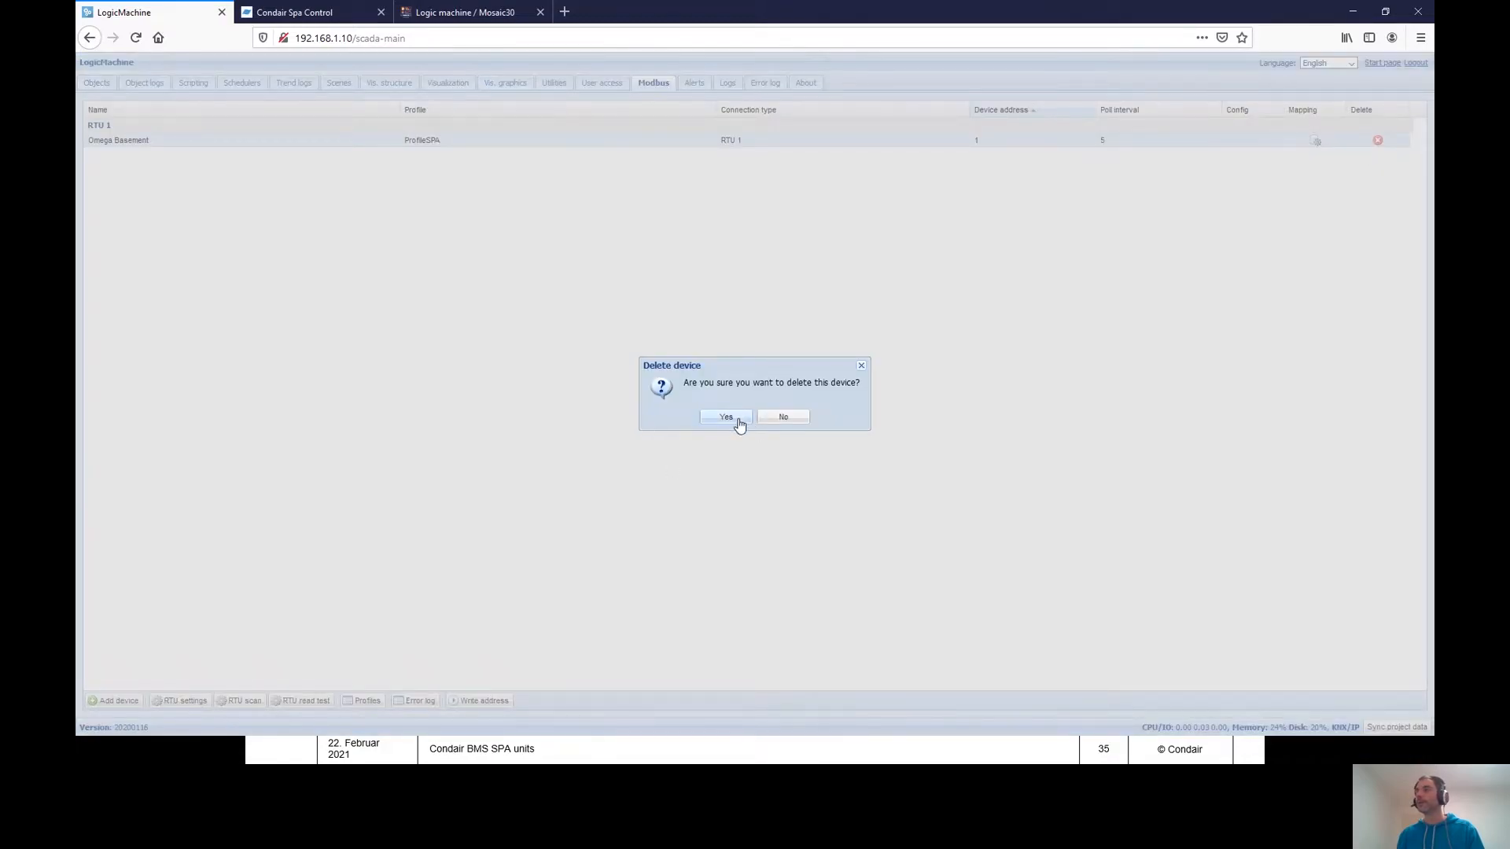
{"action": "left_click", "coordinate": [725, 418]}
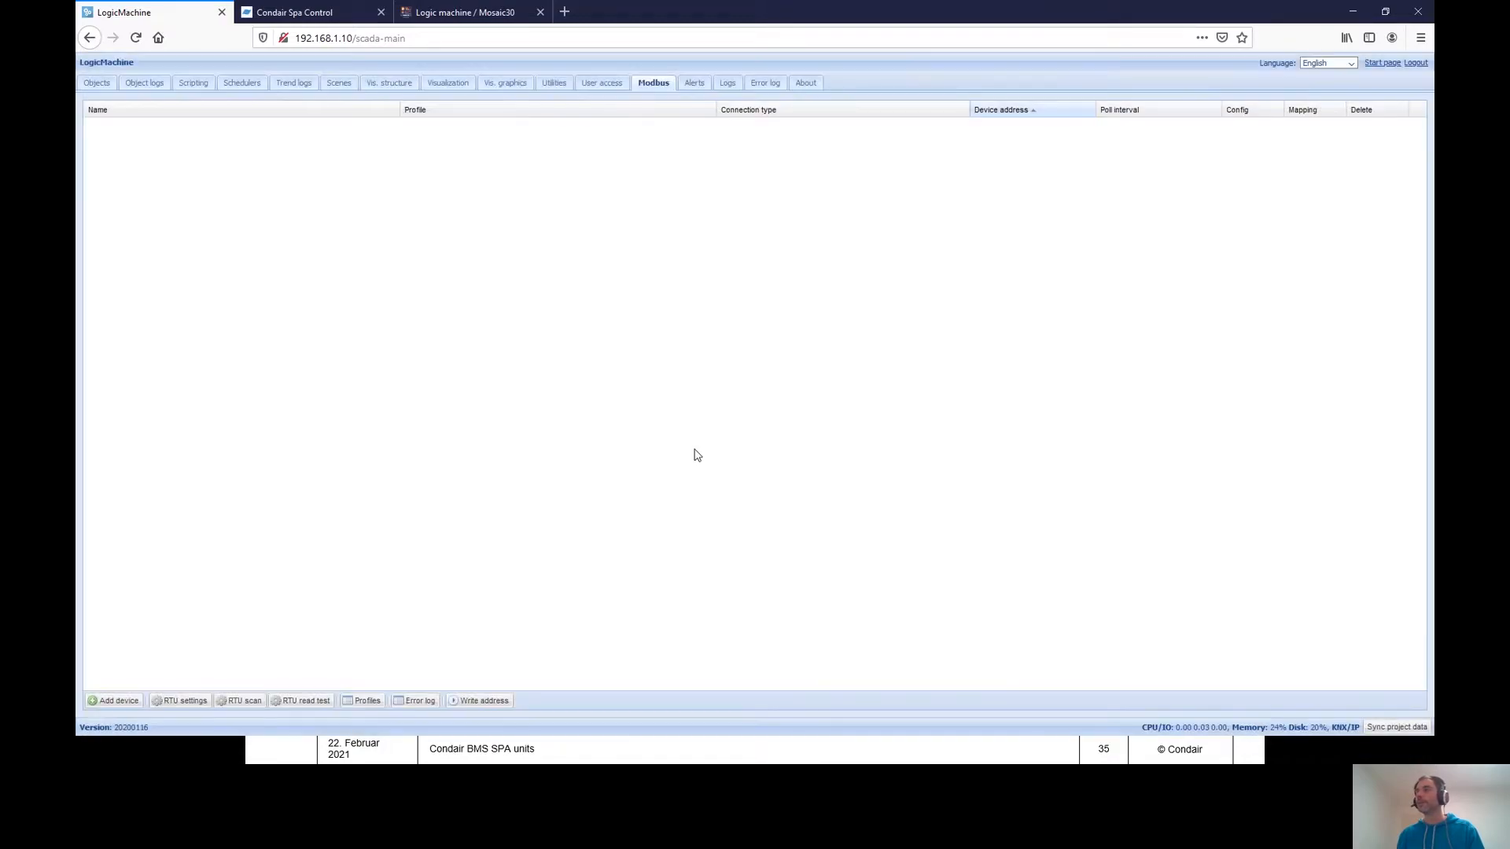
- View LogicMachine's RTU settings, then enter the Engineering password in Condair Spa Control and view the SPA Control Board's Modbus Gateway settings
{"action": "left_click", "coordinate": [185, 702]}
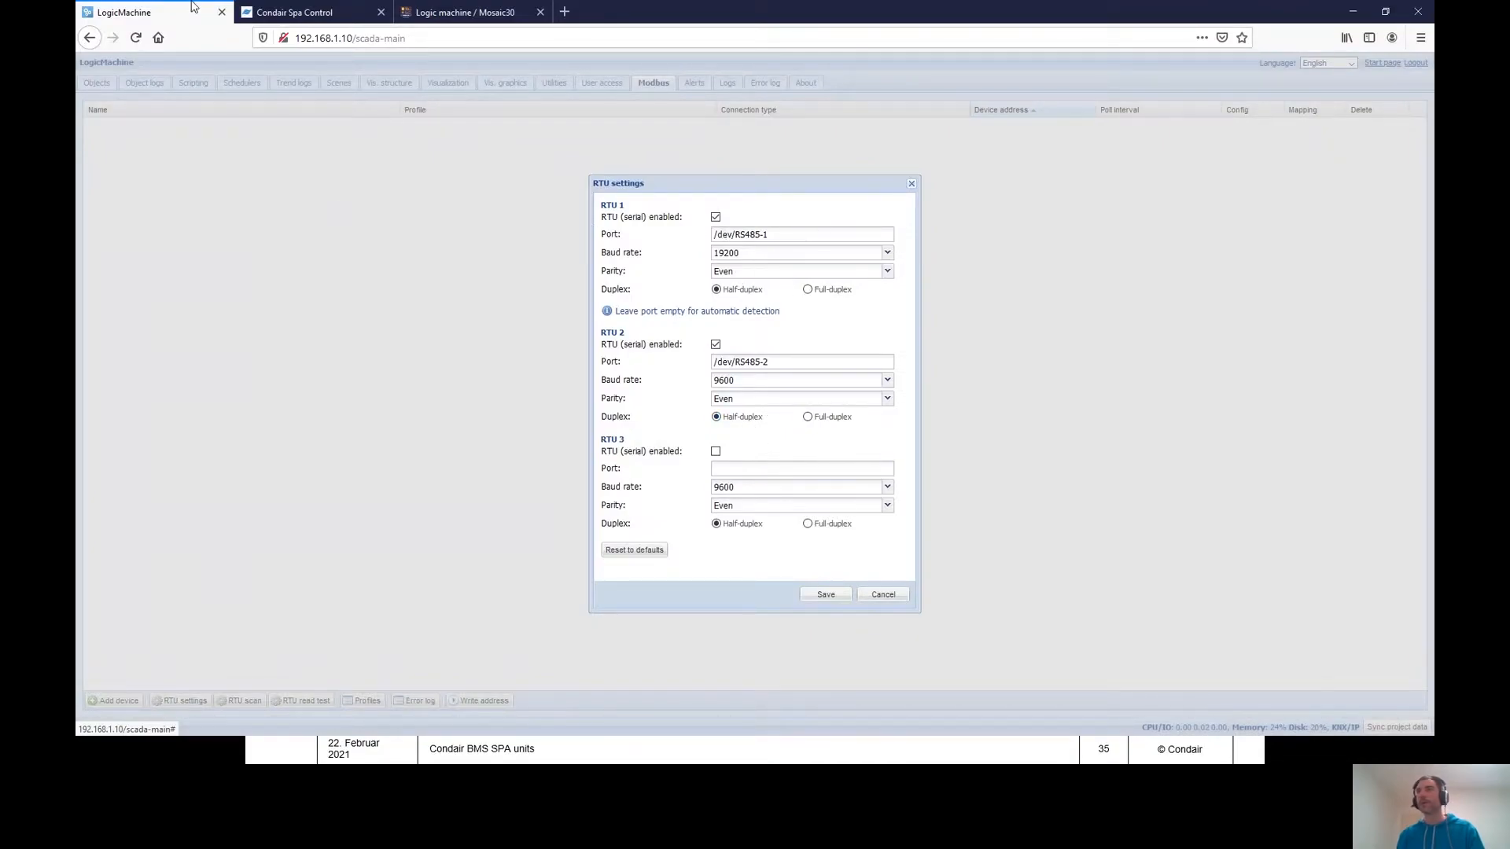
{"action": "left_click", "coordinate": [297, 15]}
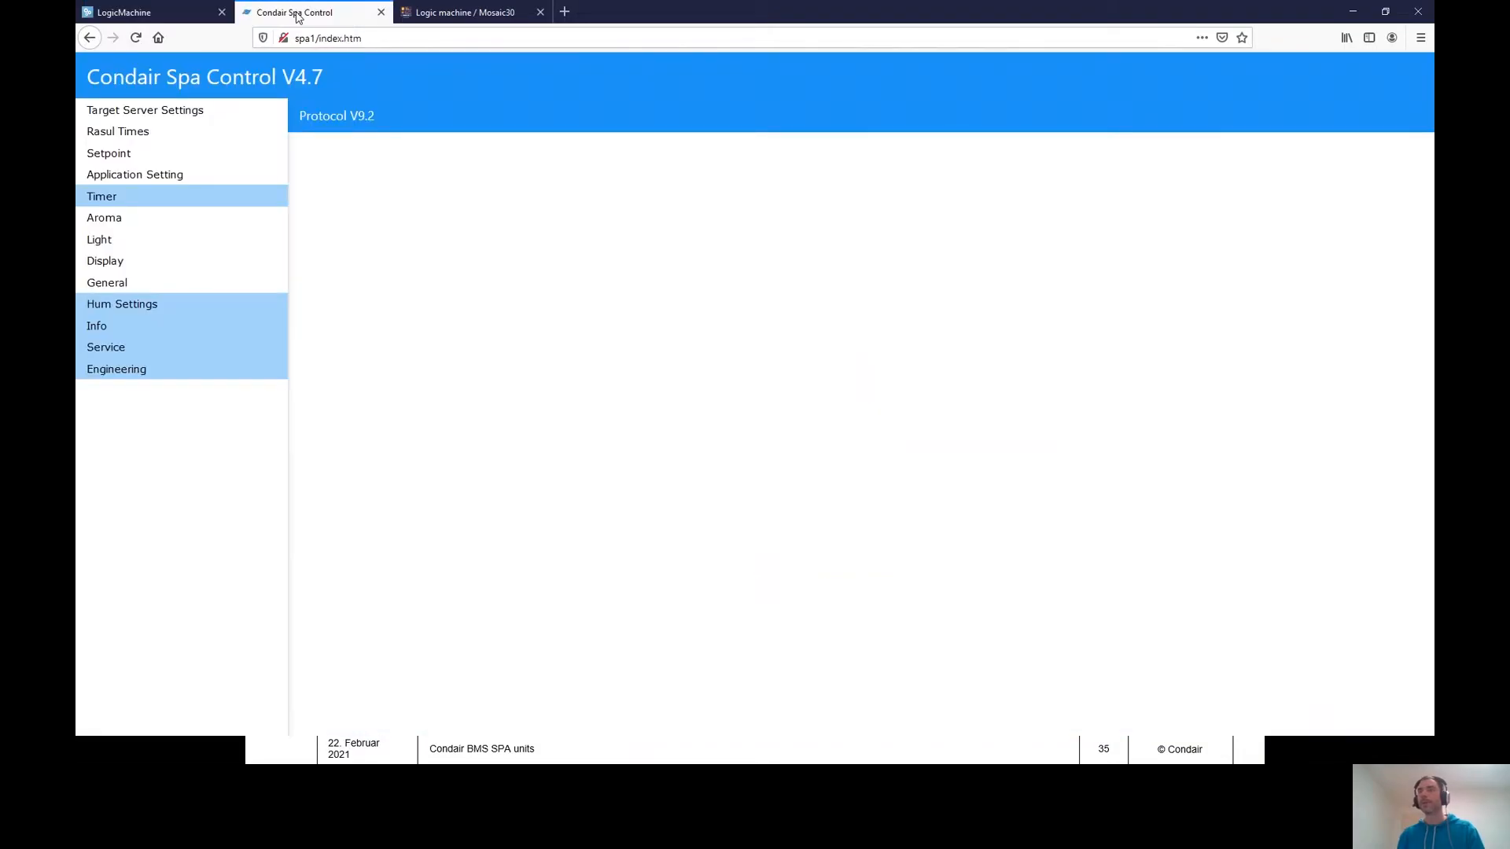
{"action": "left_click", "coordinate": [121, 370]}
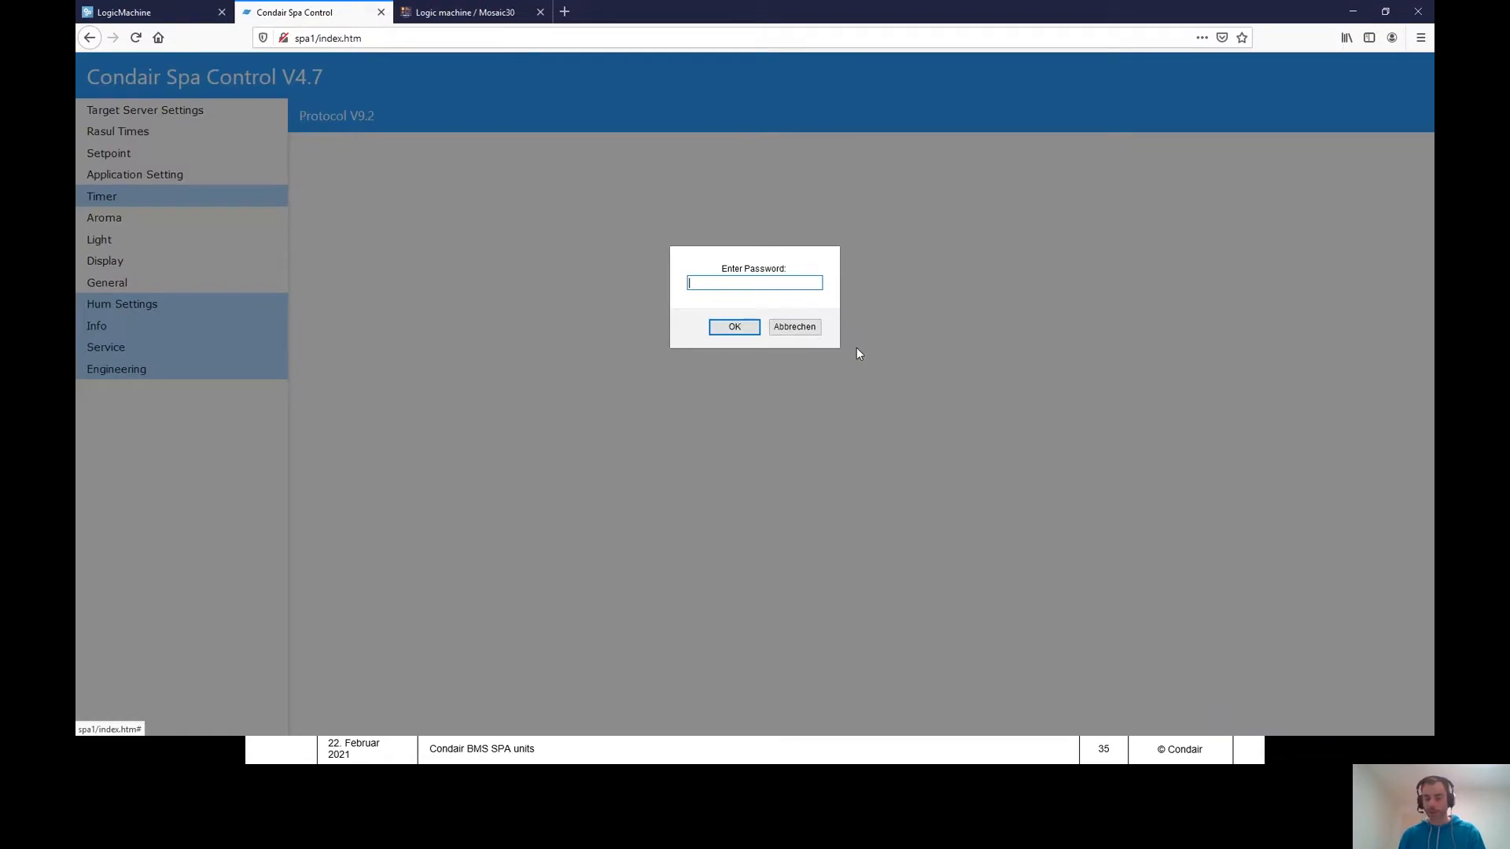
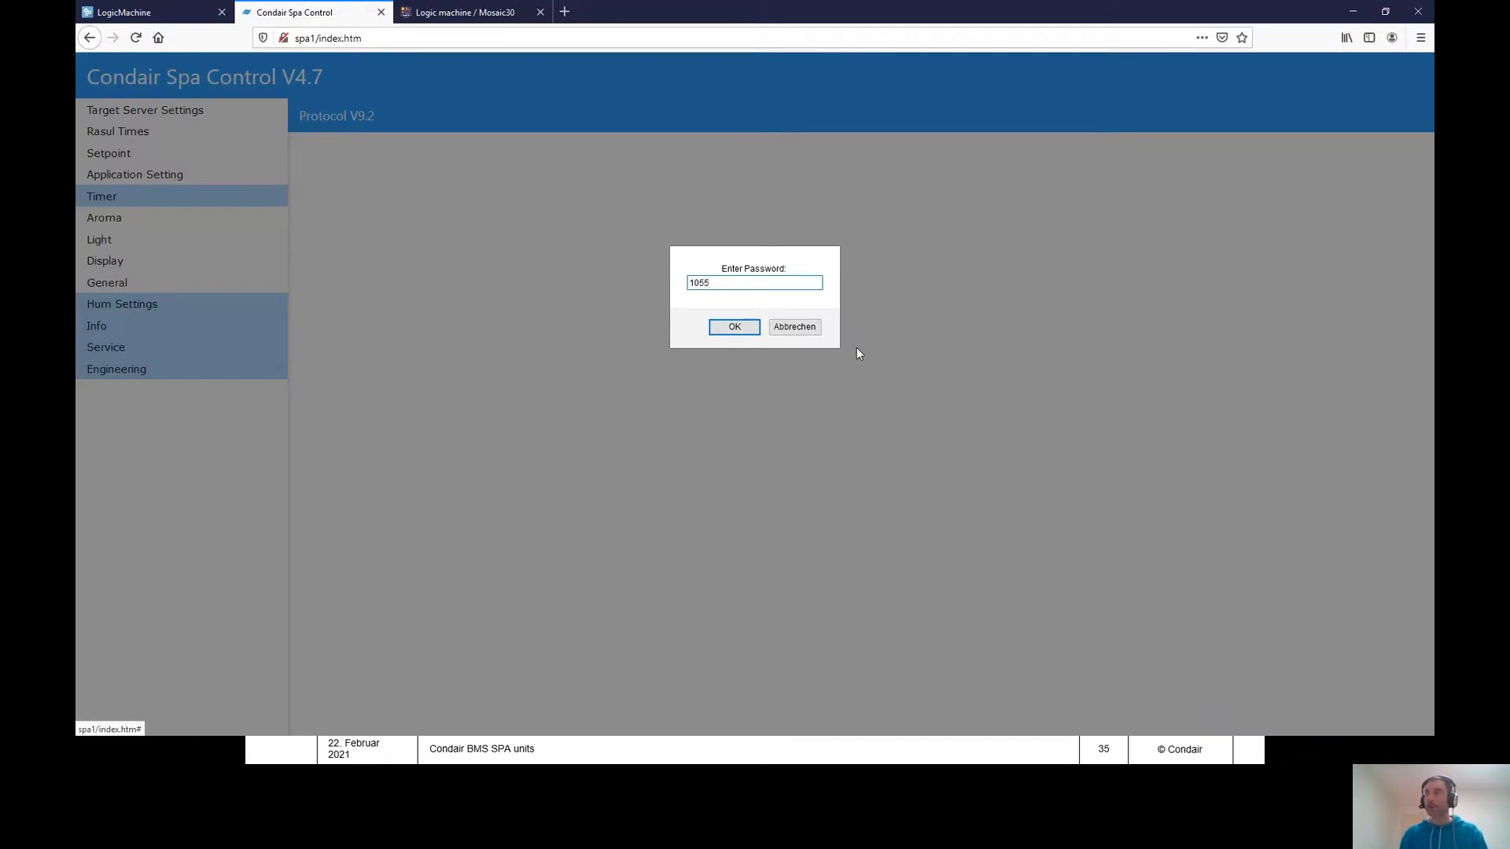
{"action": "key", "text": "Return"}
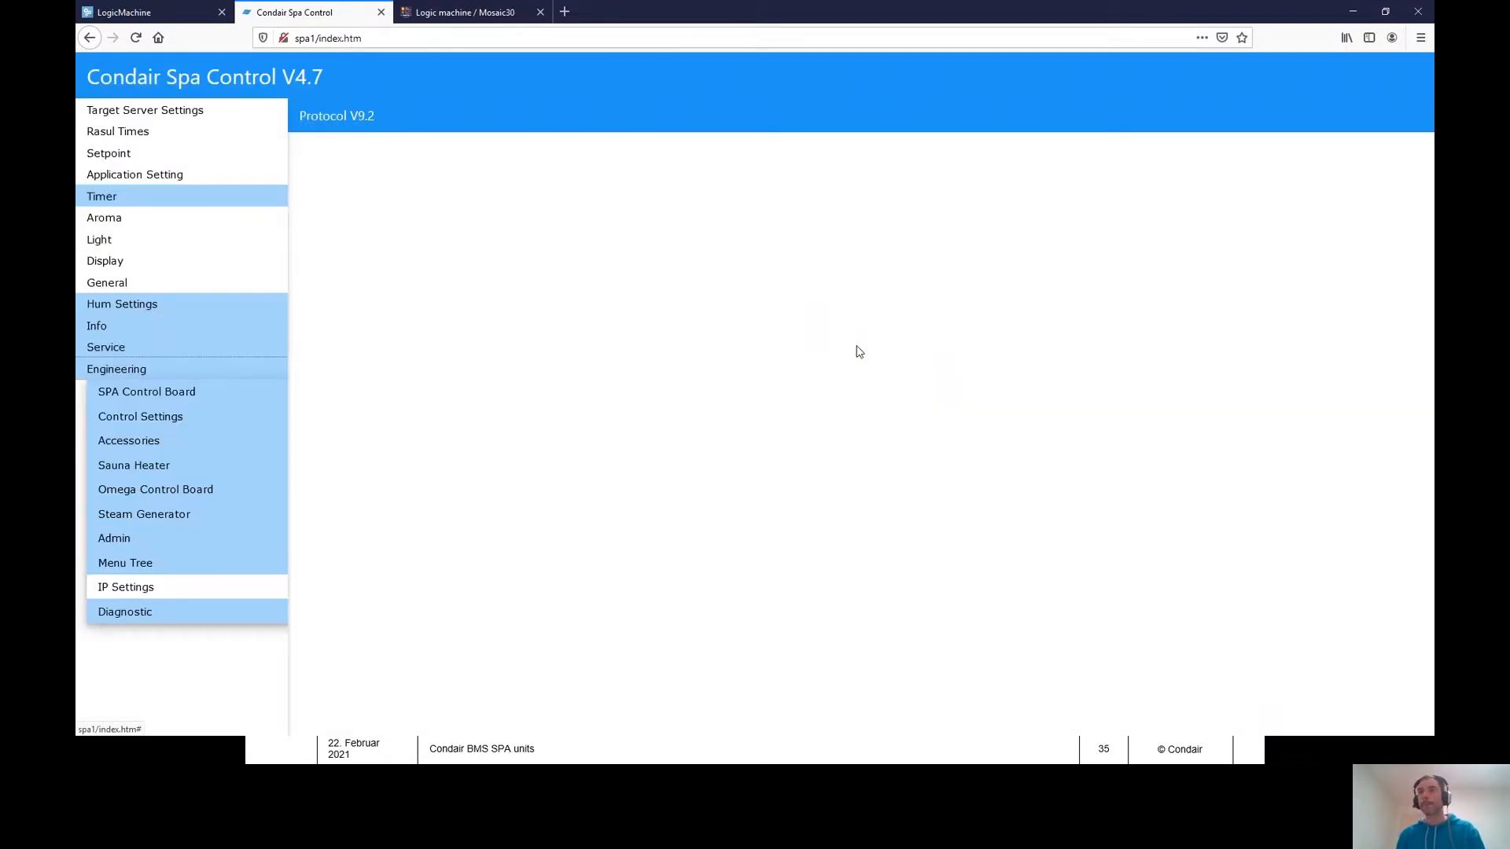
{"action": "left_click", "coordinate": [135, 395]}
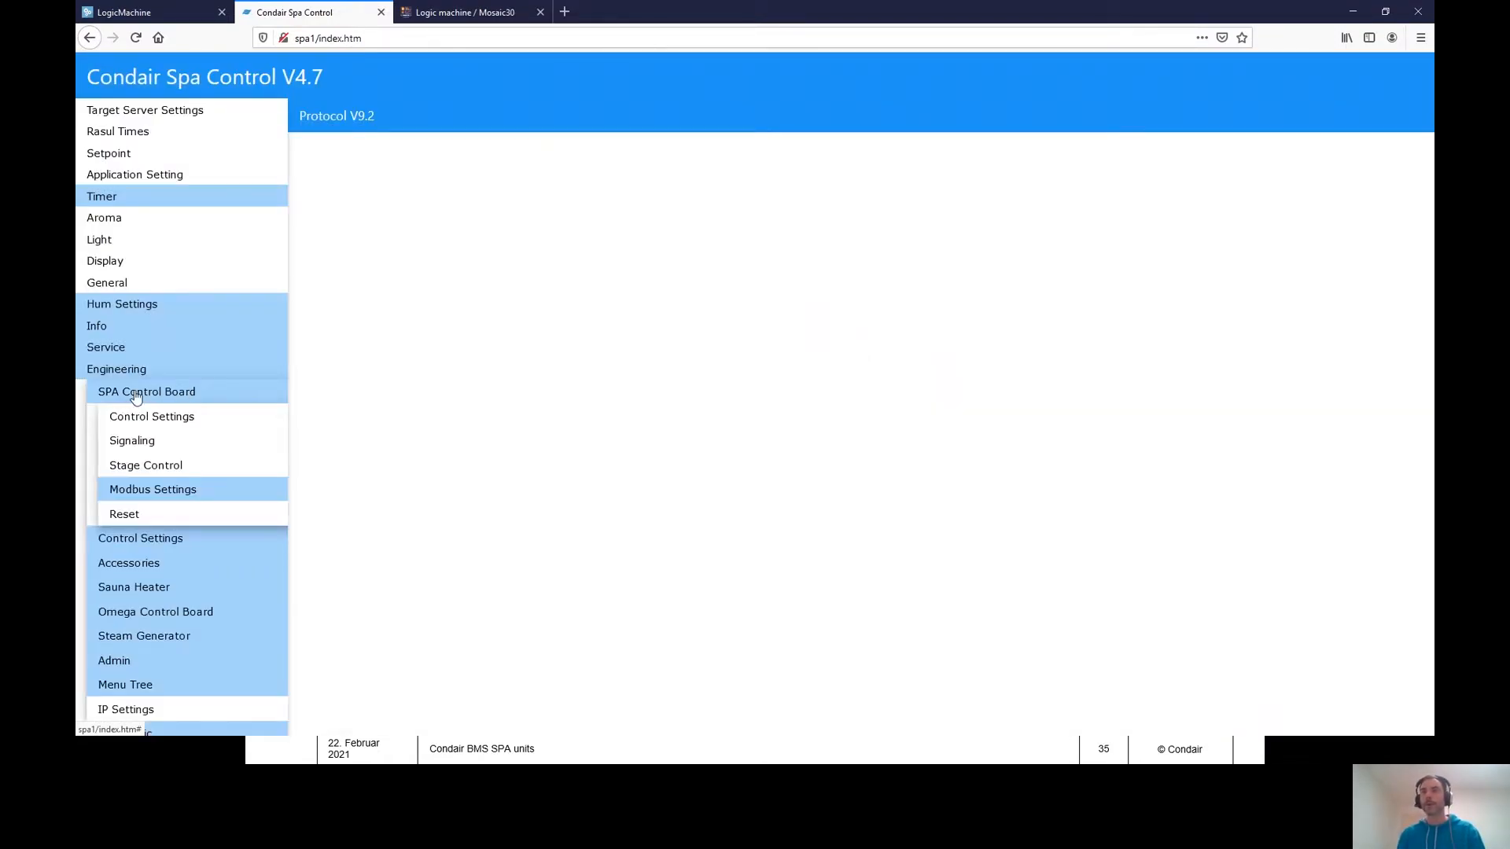
{"action": "left_click", "coordinate": [138, 498]}
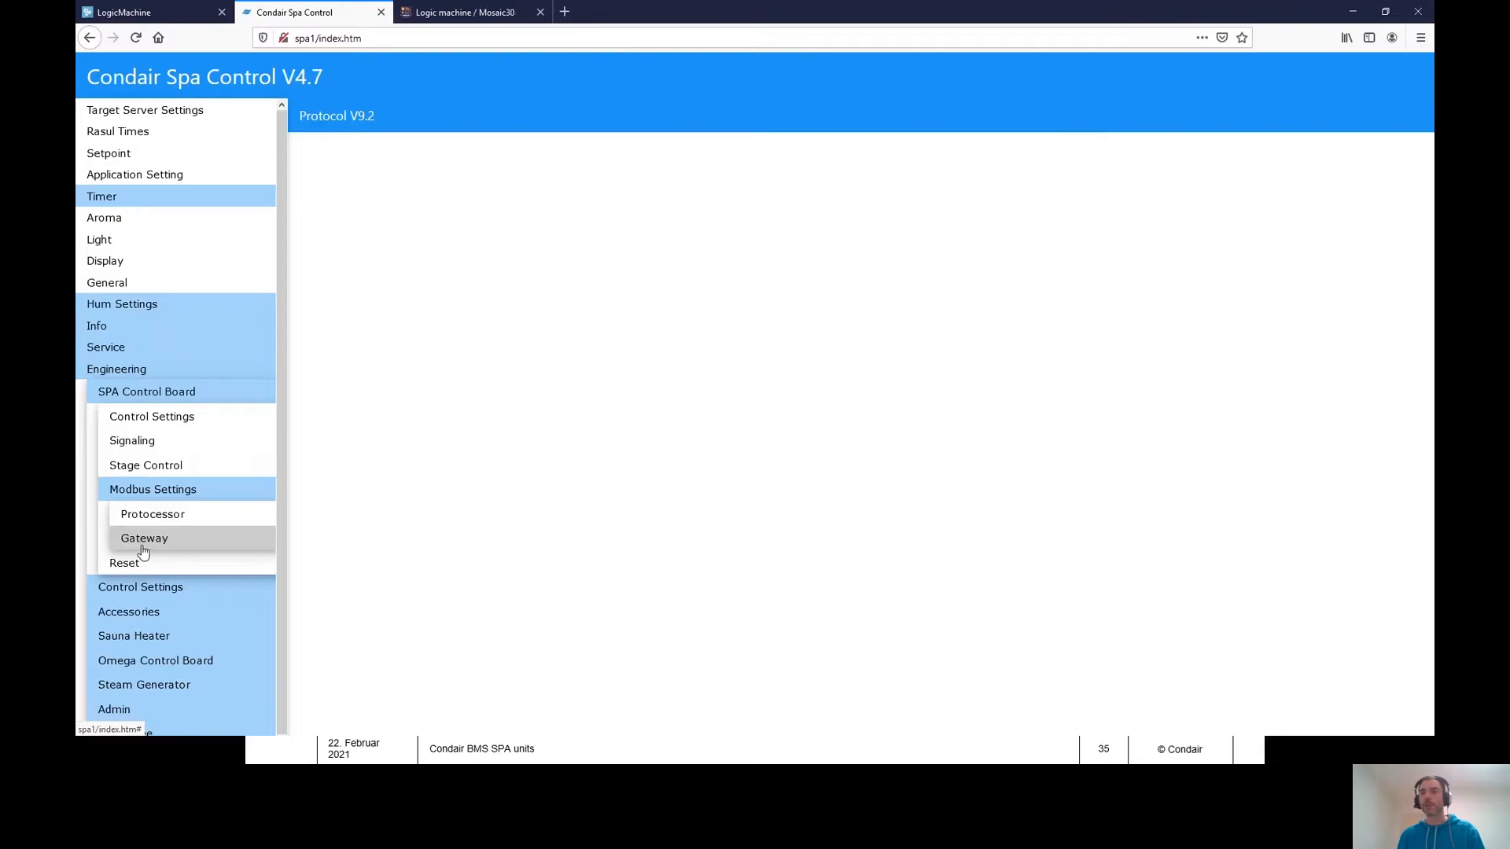
{"action": "left_click", "coordinate": [142, 543]}
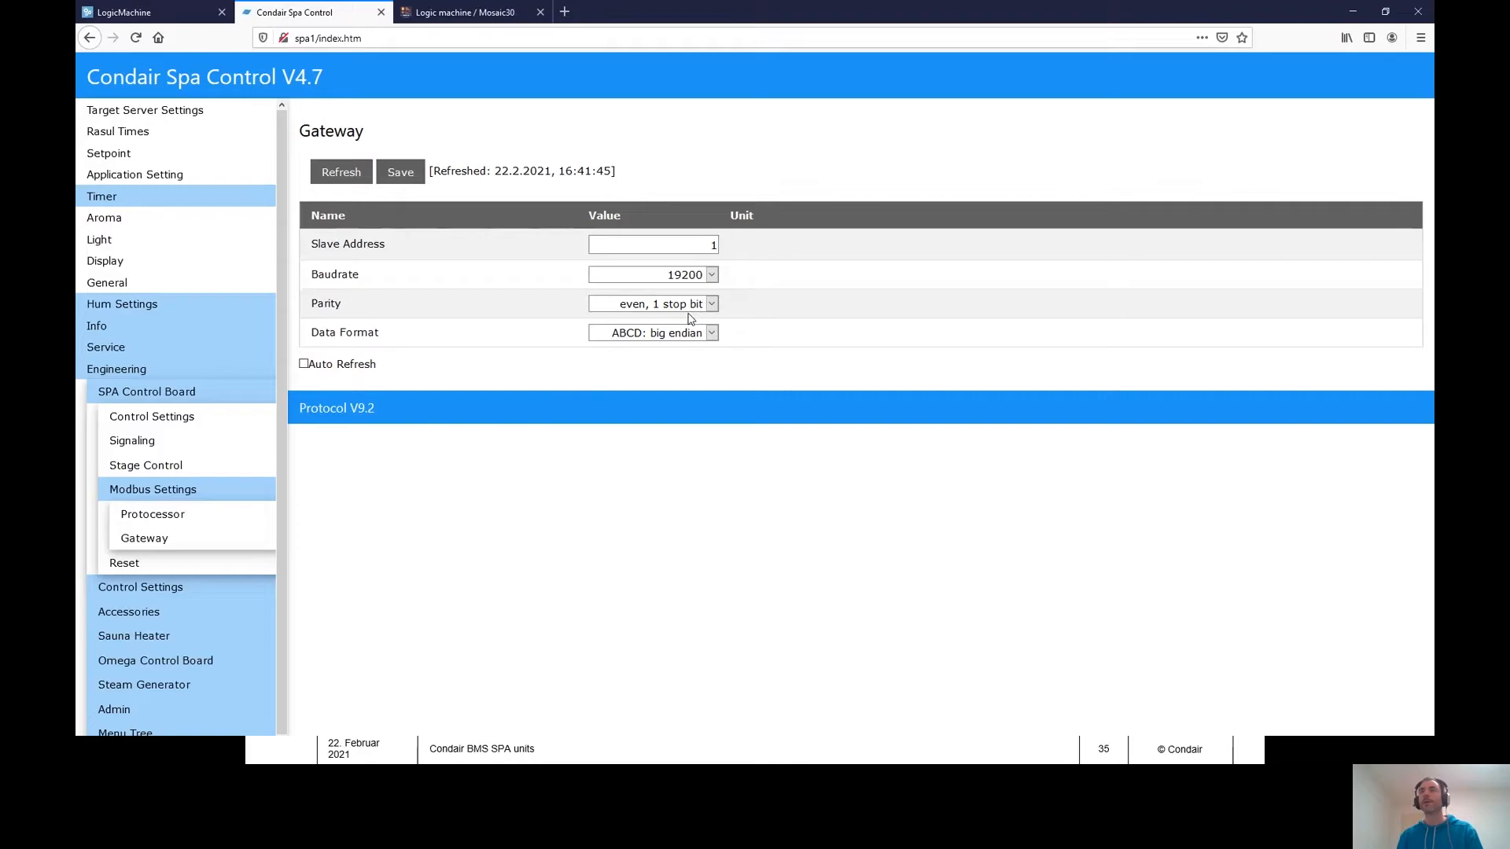
- Return to LogicMachine, check the parity options of RTU 1 against the gateway, and save the RTU settings
{"action": "left_click", "coordinate": [128, 18]}
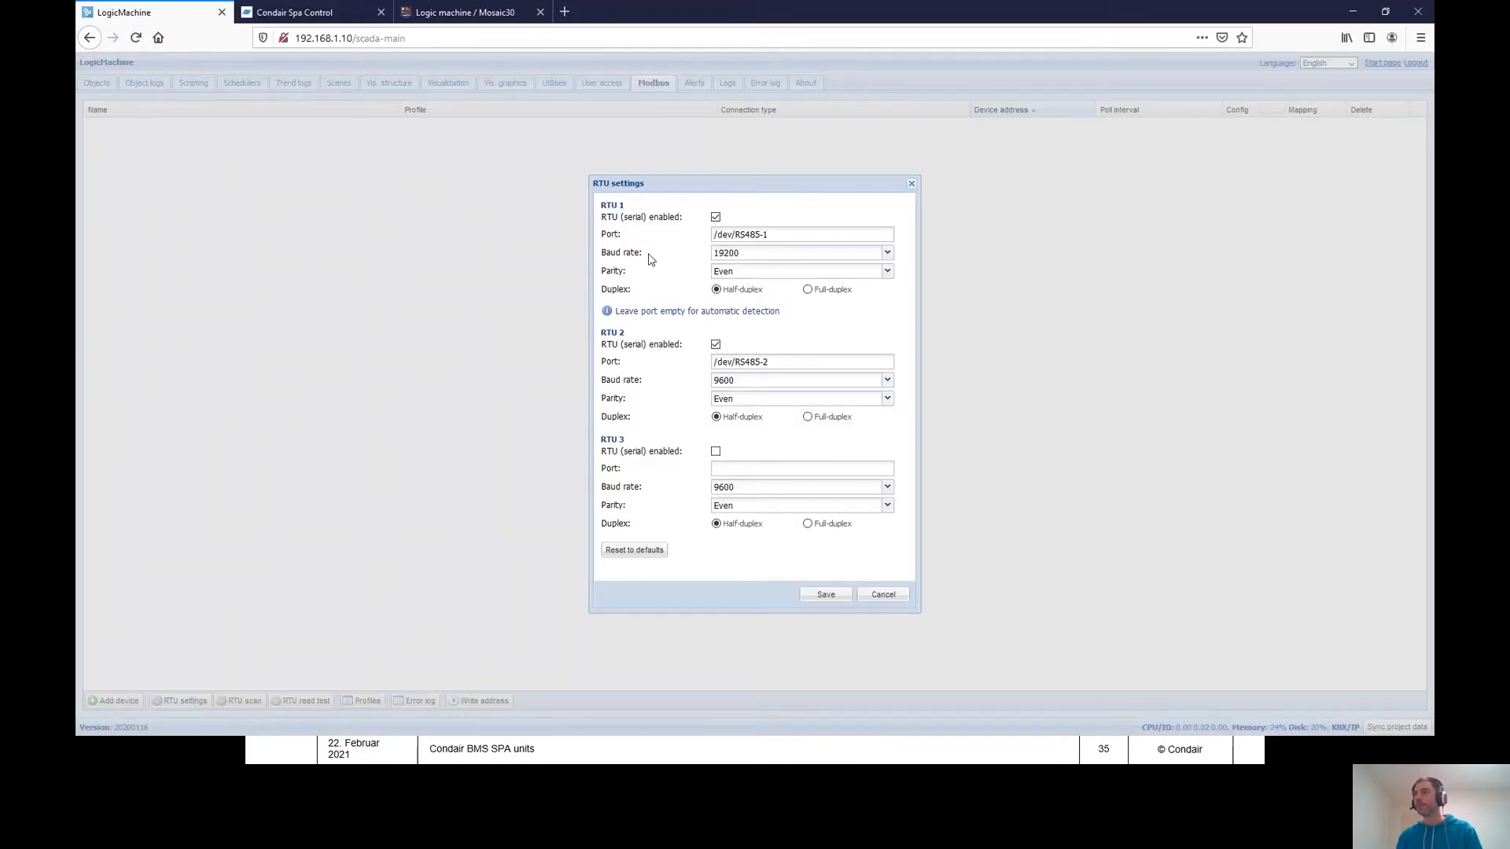
{"action": "left_click", "coordinate": [888, 273]}
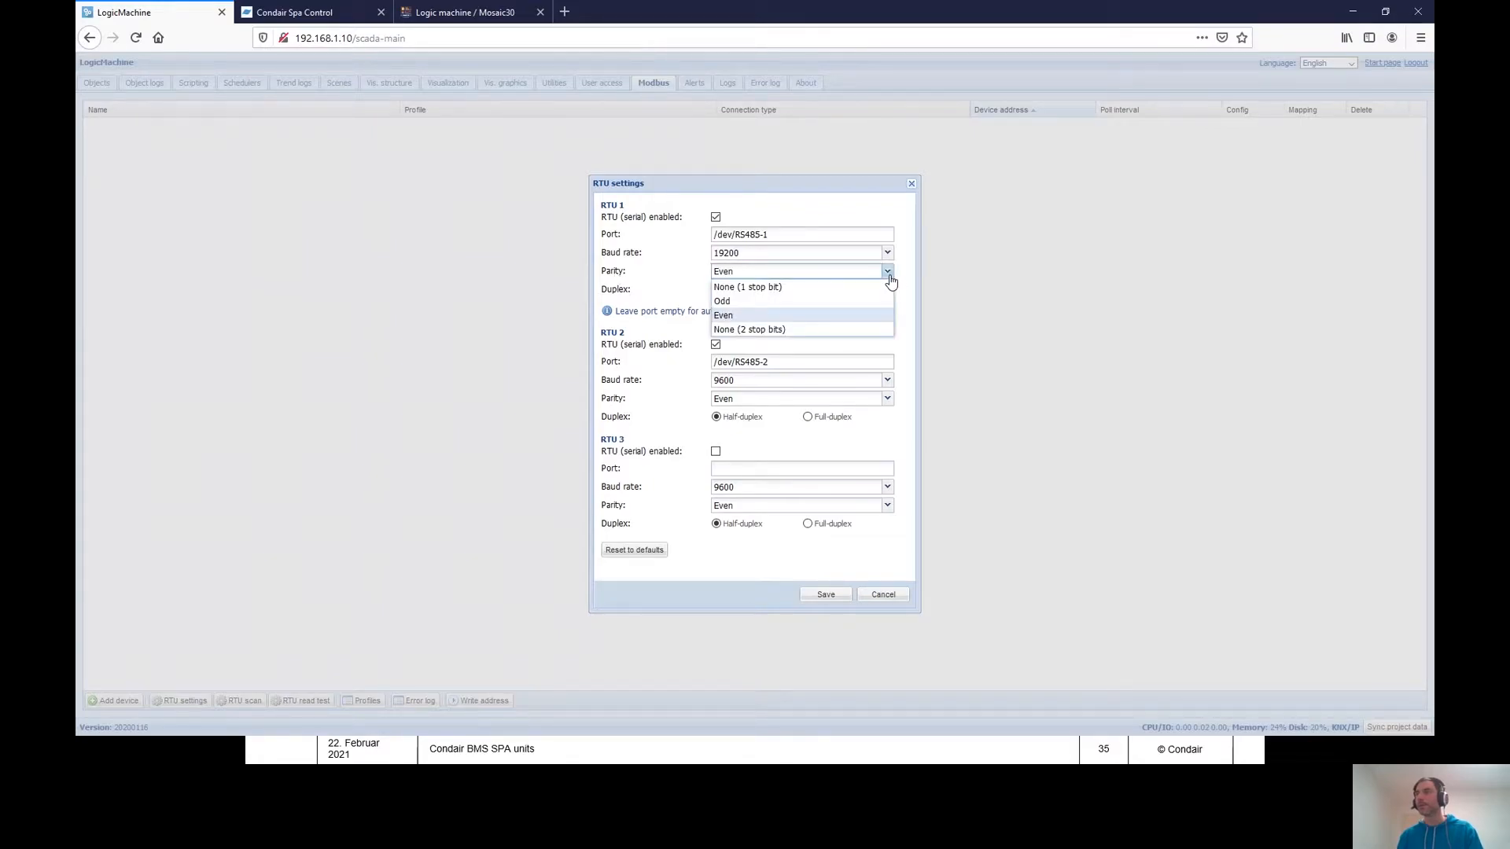
{"action": "left_click", "coordinate": [889, 273]}
{"action": "left_click", "coordinate": [812, 596]}
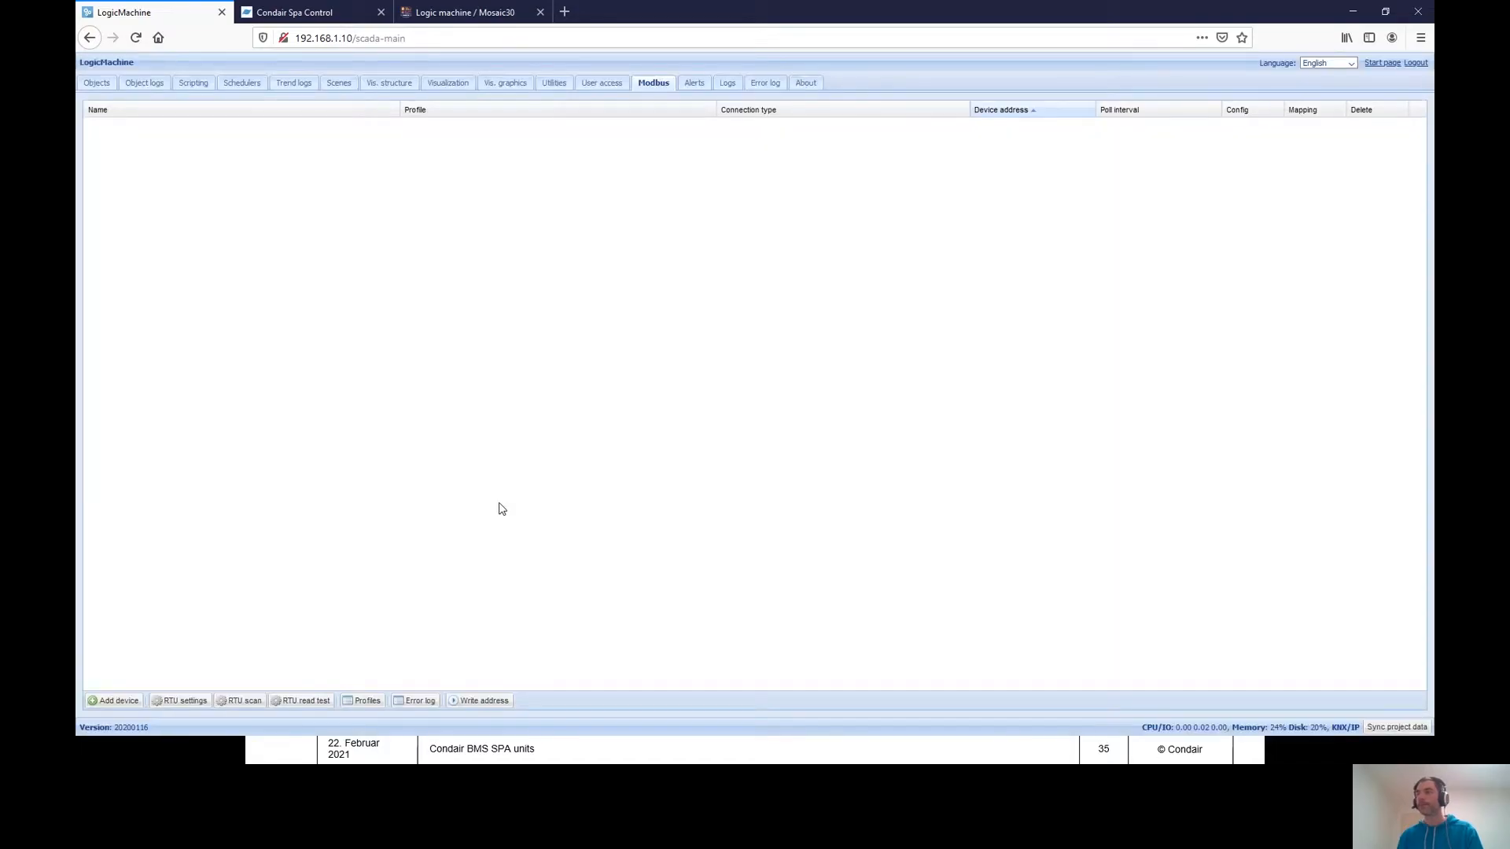
- Scan RTU 1 from address 1 to 2 and add slave 1 as Omega Basement with profile ProfileSPA and a 5-second poll interval
{"action": "left_click", "coordinate": [245, 702]}
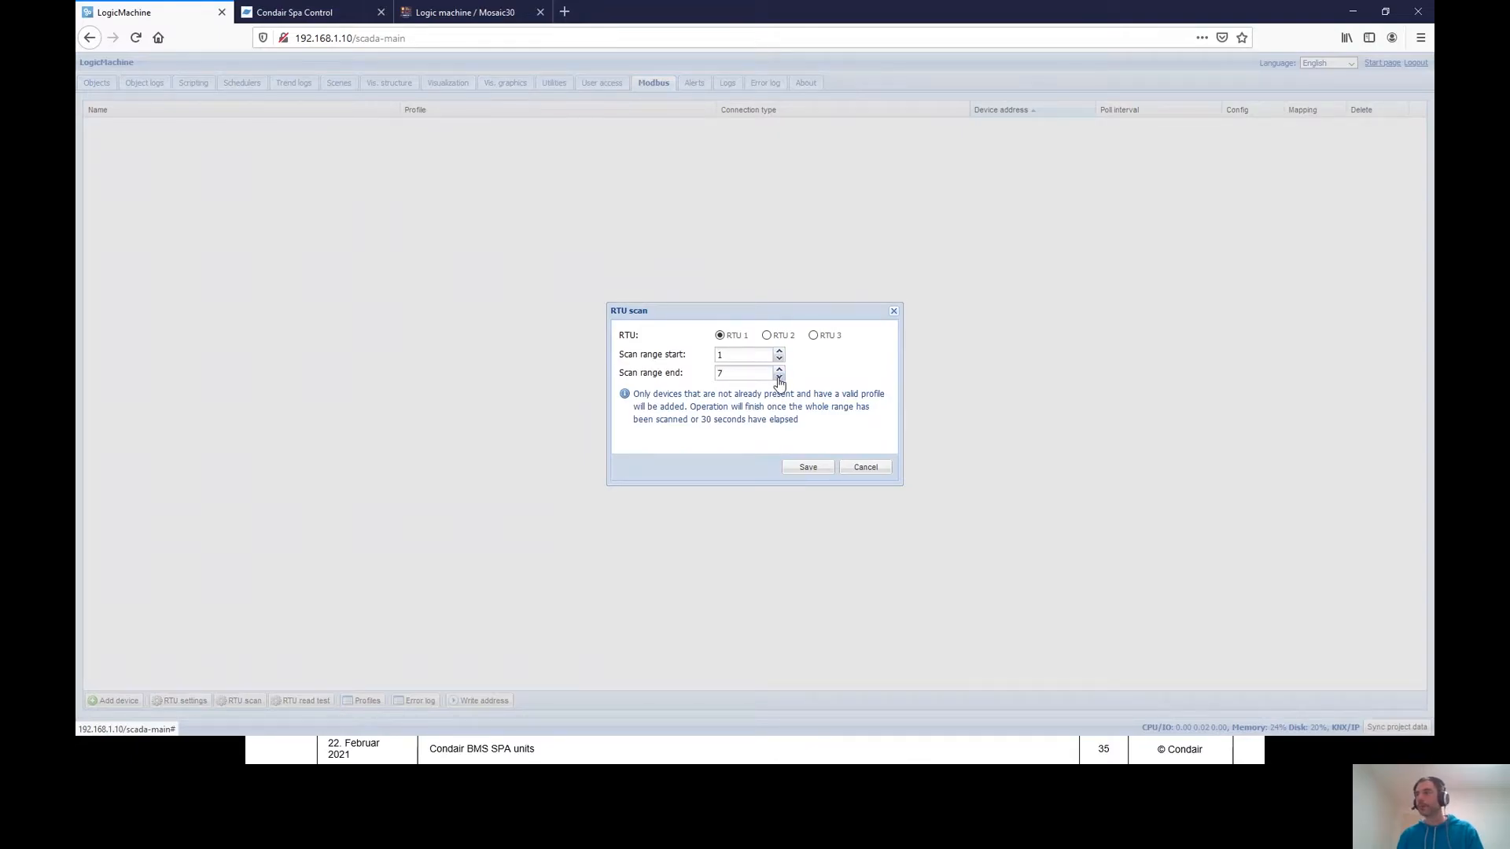
{"action": "left_click", "coordinate": [807, 468]}
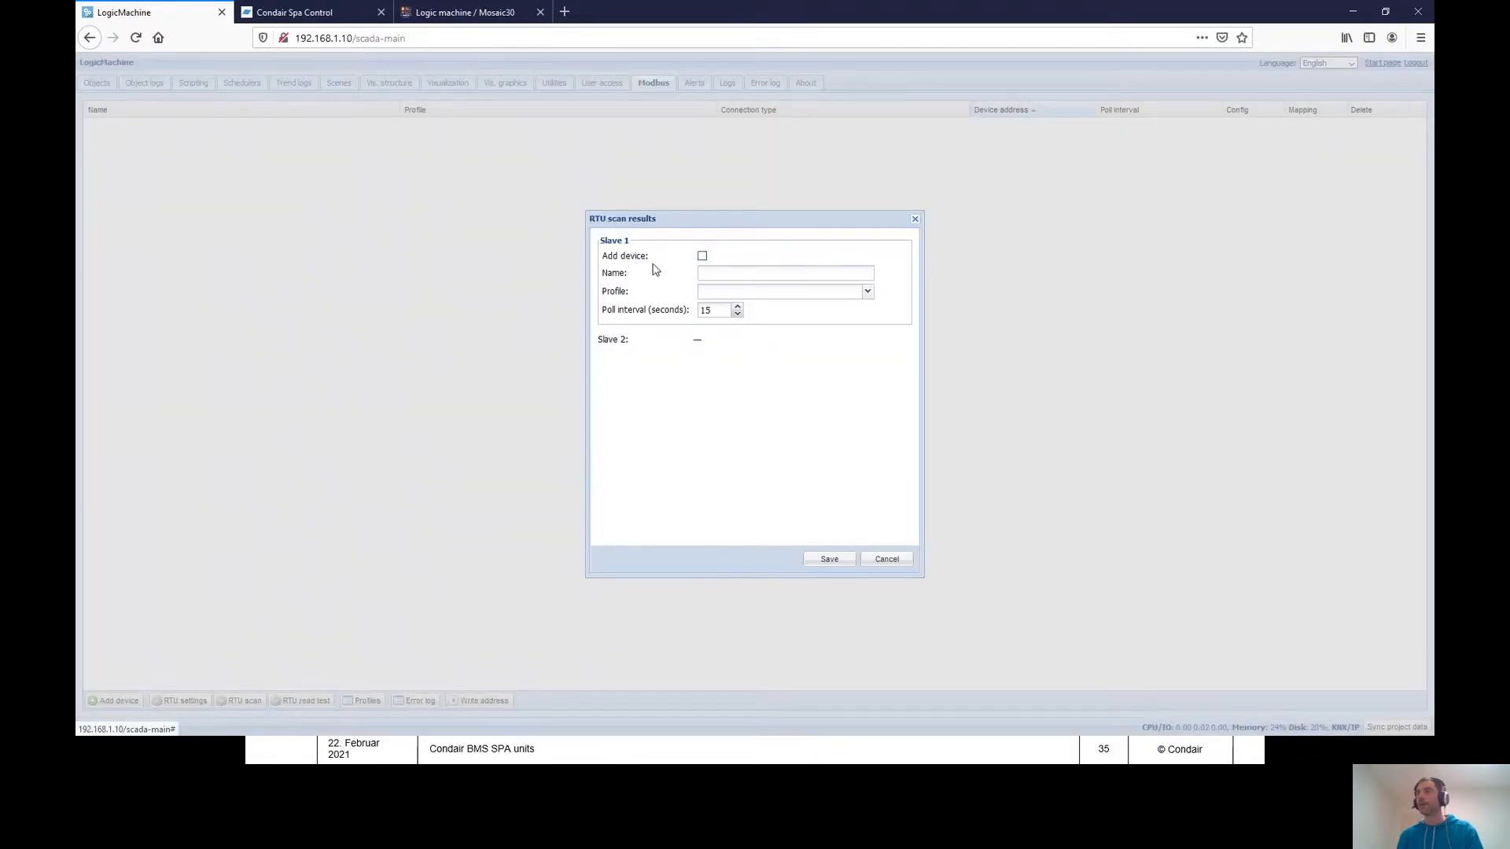
{"action": "left_click", "coordinate": [796, 272]}
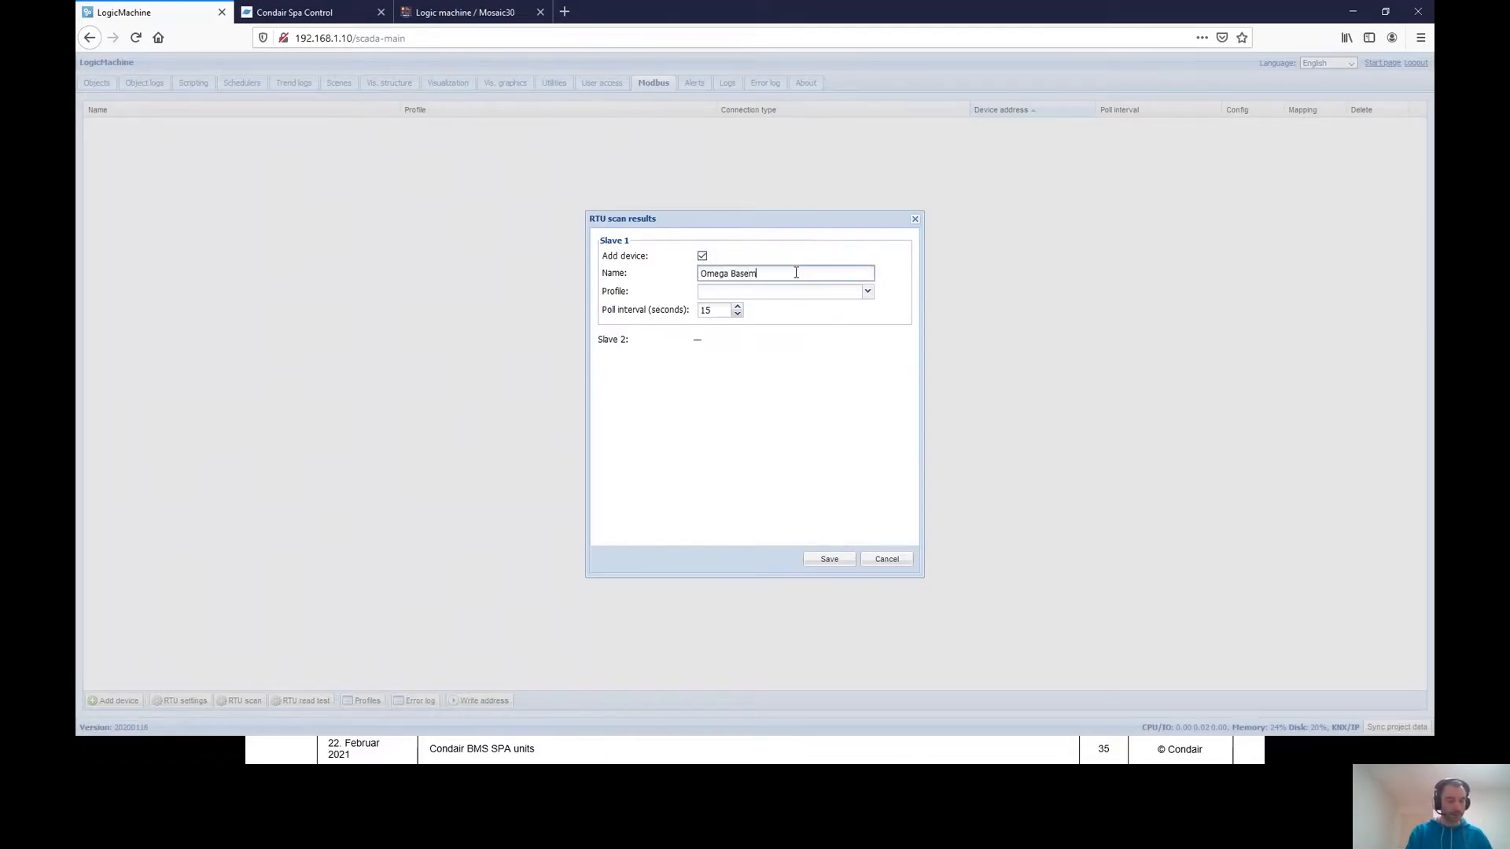
{"action": "type", "text": "Omega Basement"}
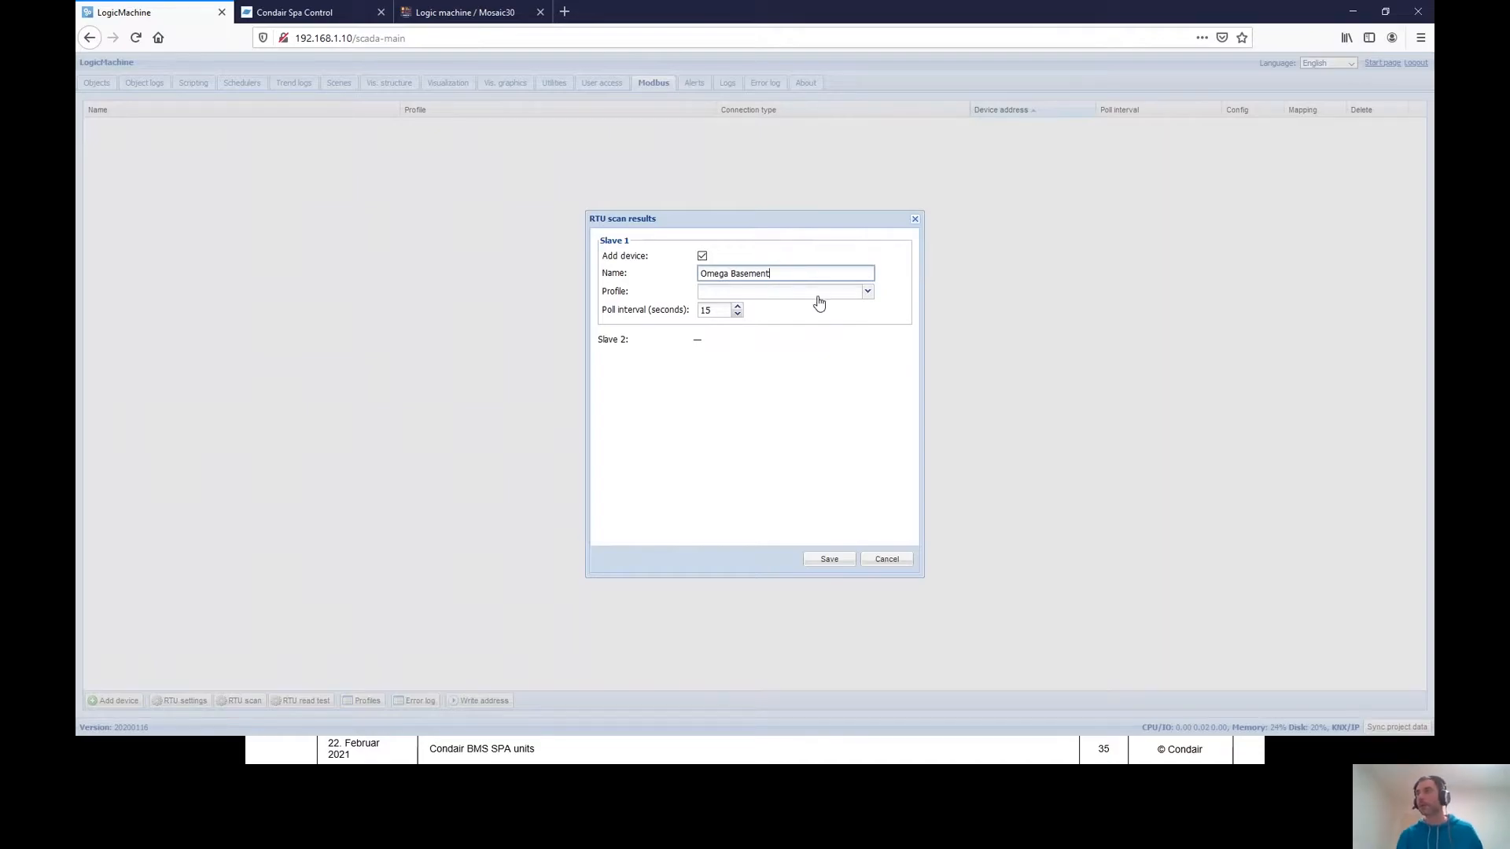
{"action": "left_click", "coordinate": [864, 293]}
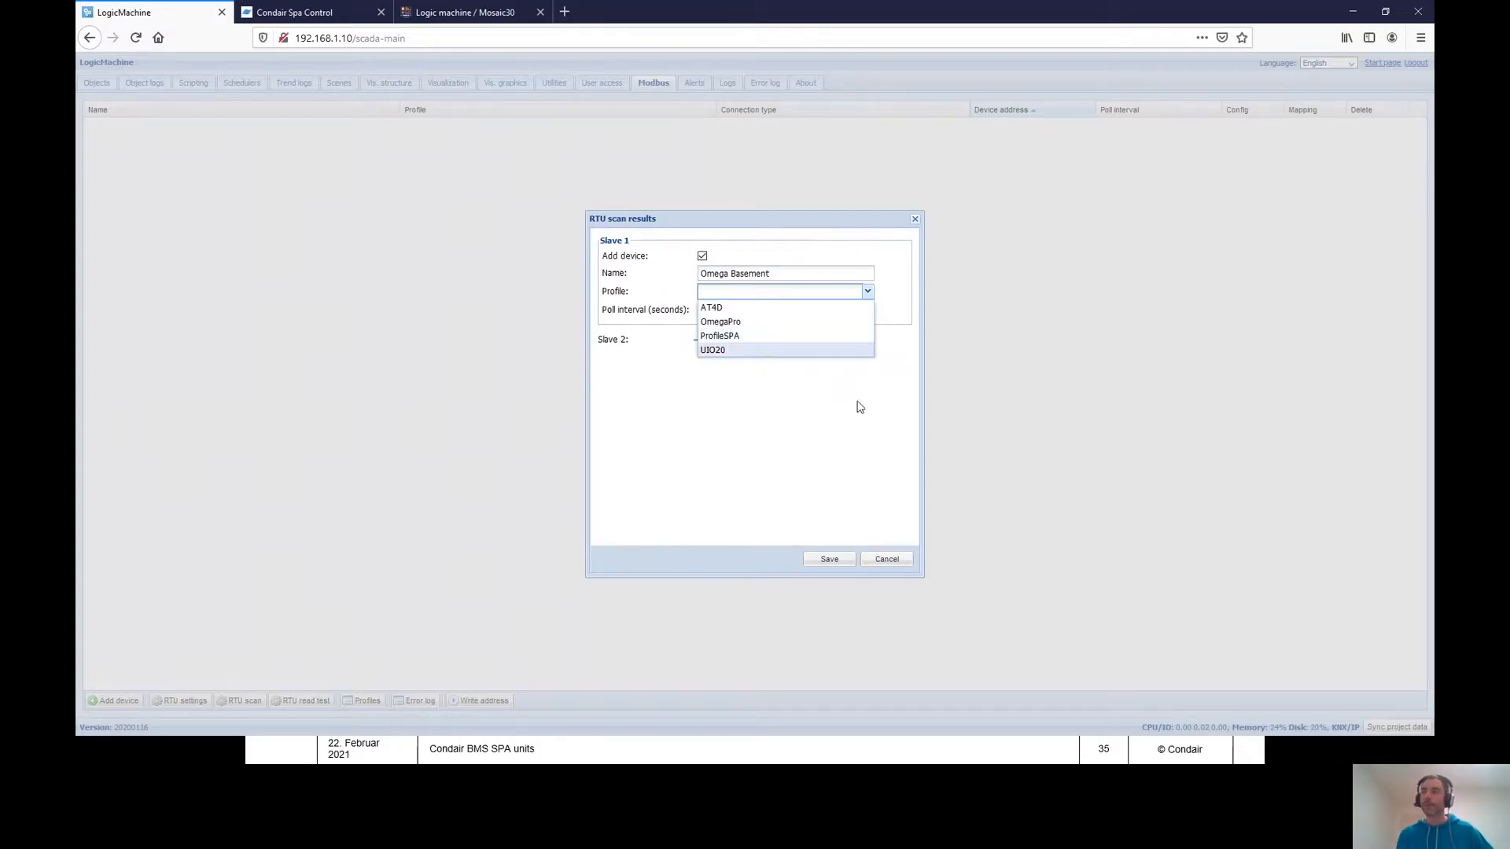
{"action": "left_click", "coordinate": [742, 343]}
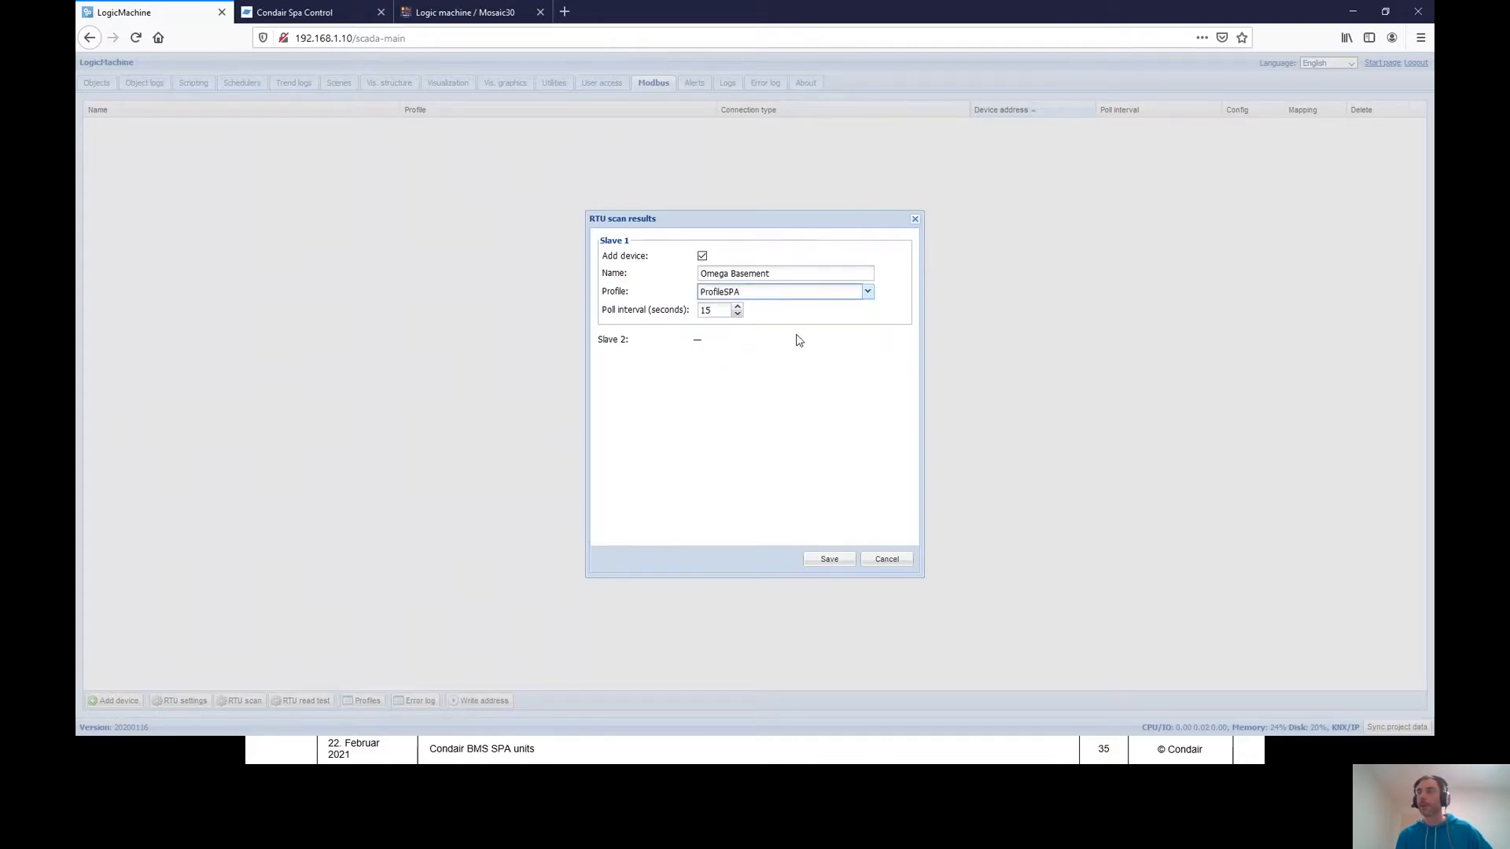
{"action": "left_click", "coordinate": [737, 314]}
{"action": "left_click", "coordinate": [831, 560]}
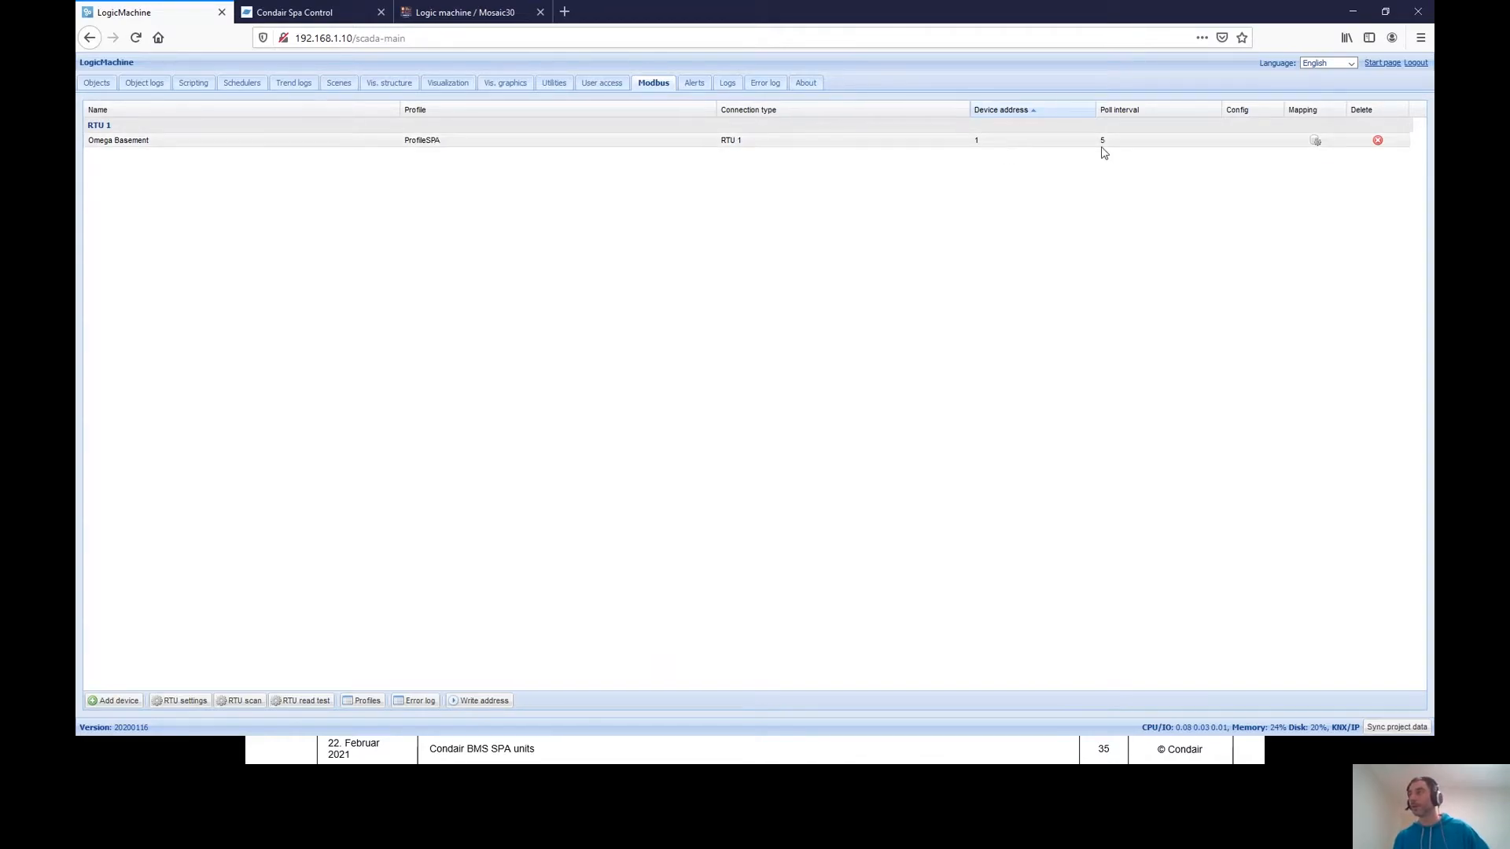
- Map Omega Basement's SysStatus register to the object 10/0/1 SPA Control - SysStatus and save the mapping
{"action": "left_click", "coordinate": [1315, 142]}
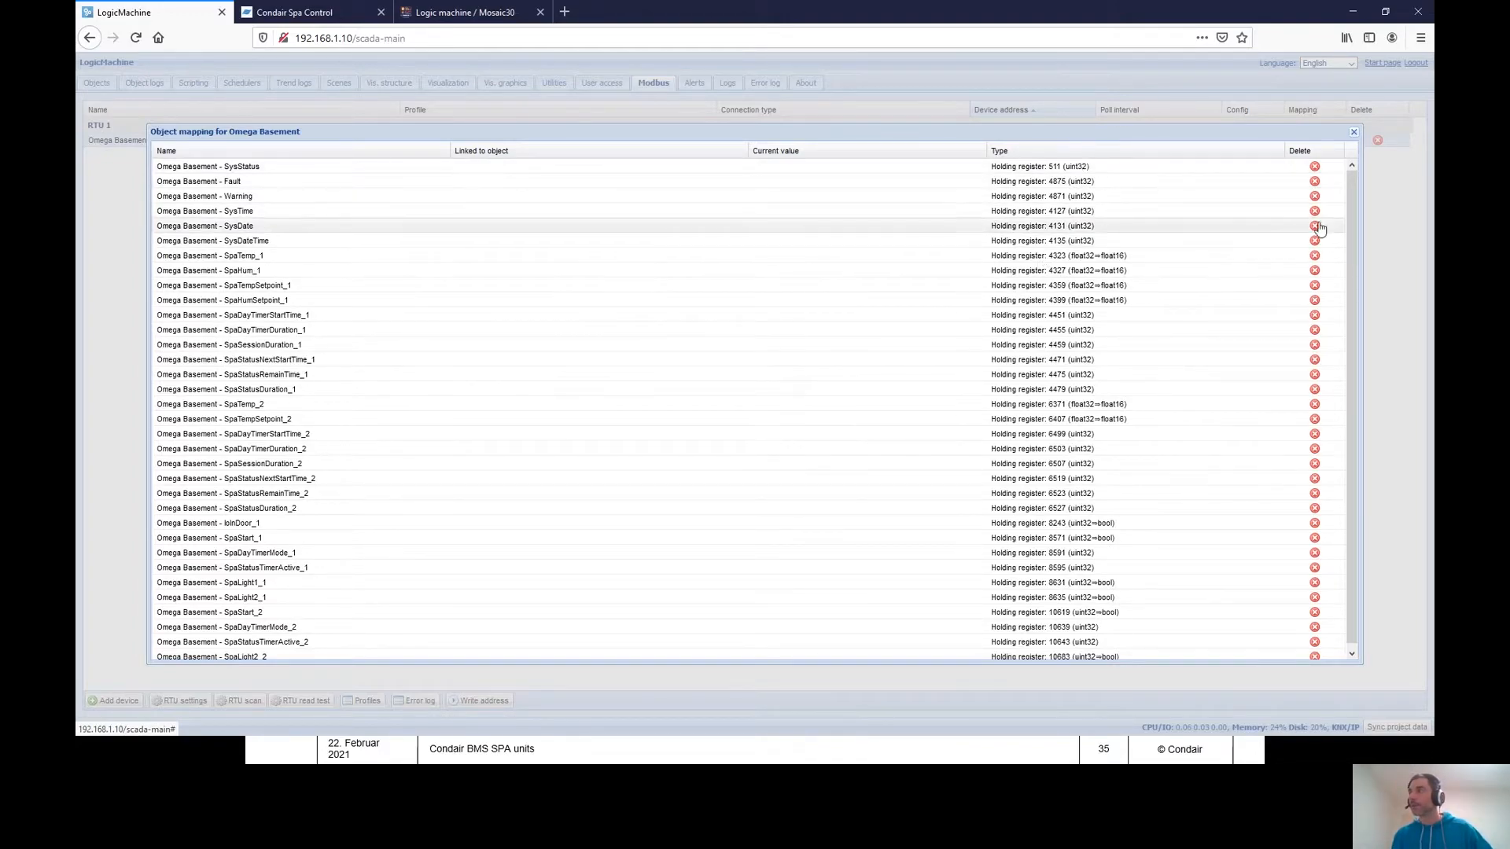
{"action": "left_click", "coordinate": [1004, 169]}
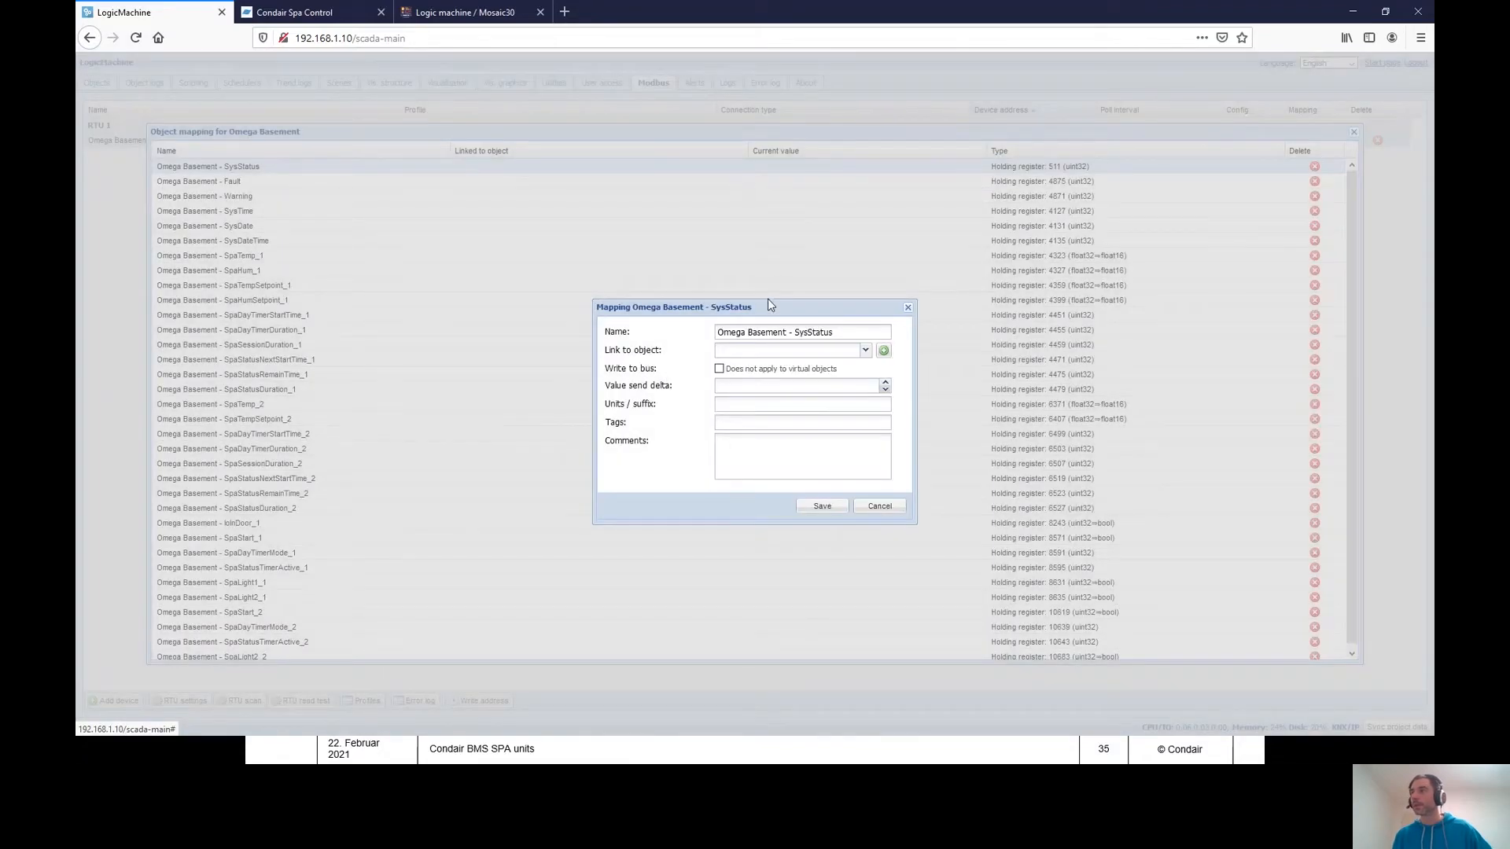
{"action": "left_click", "coordinate": [865, 350]}
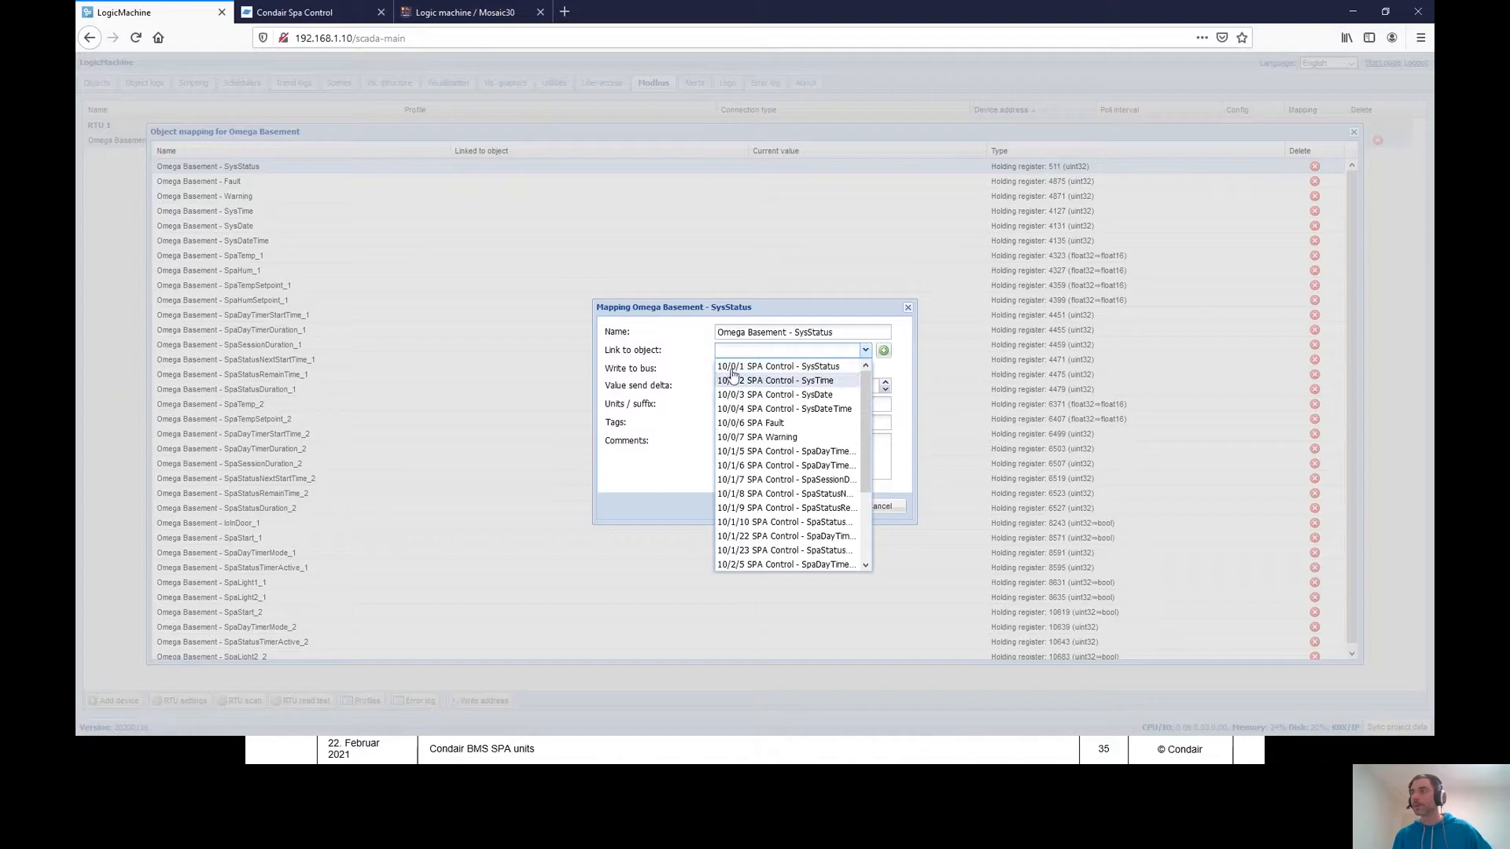
{"action": "left_click", "coordinate": [818, 367]}
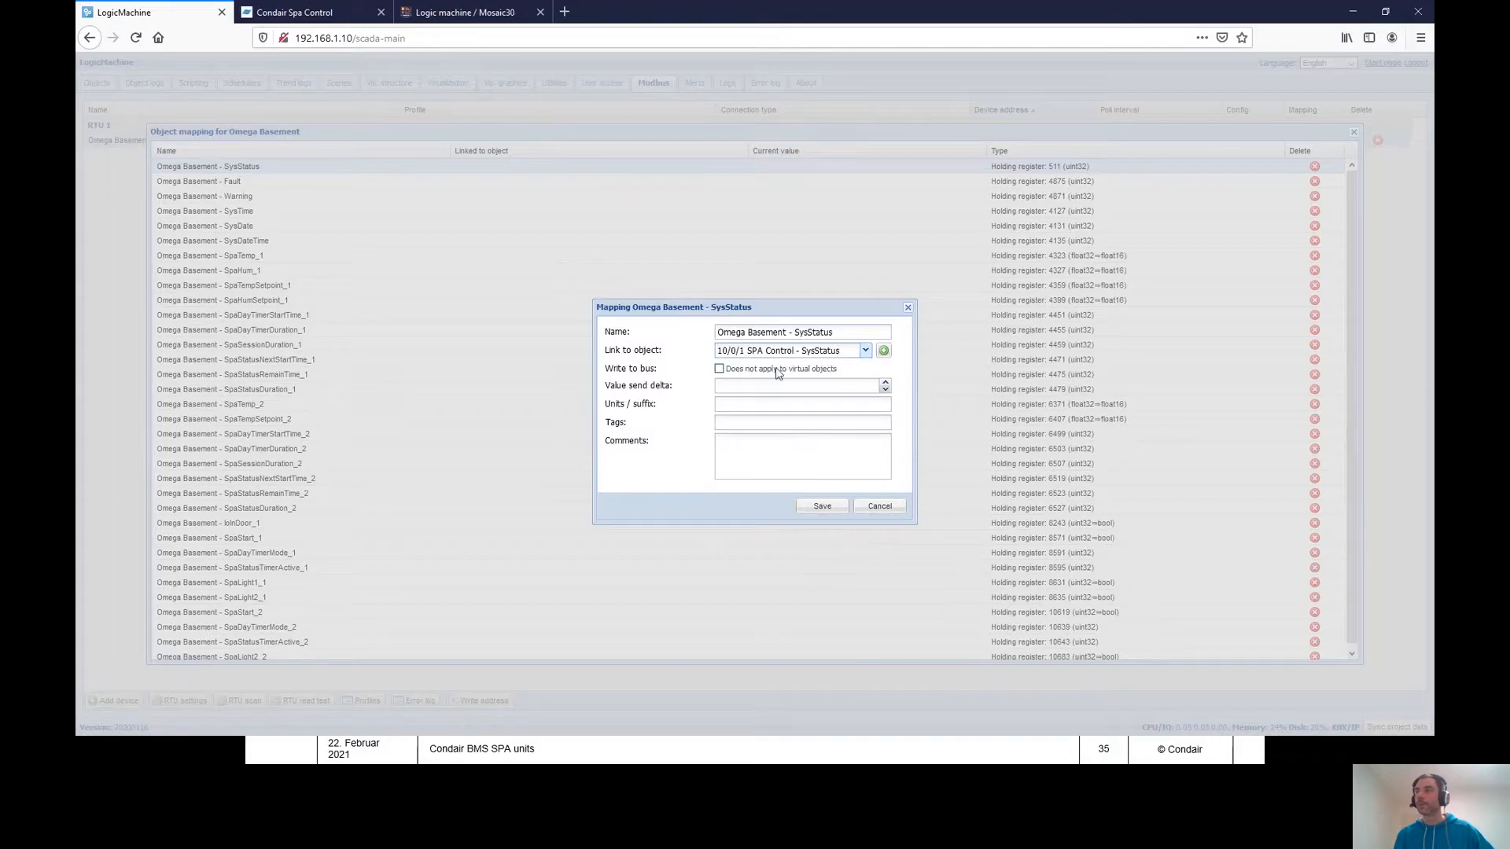
{"action": "left_click", "coordinate": [821, 507]}
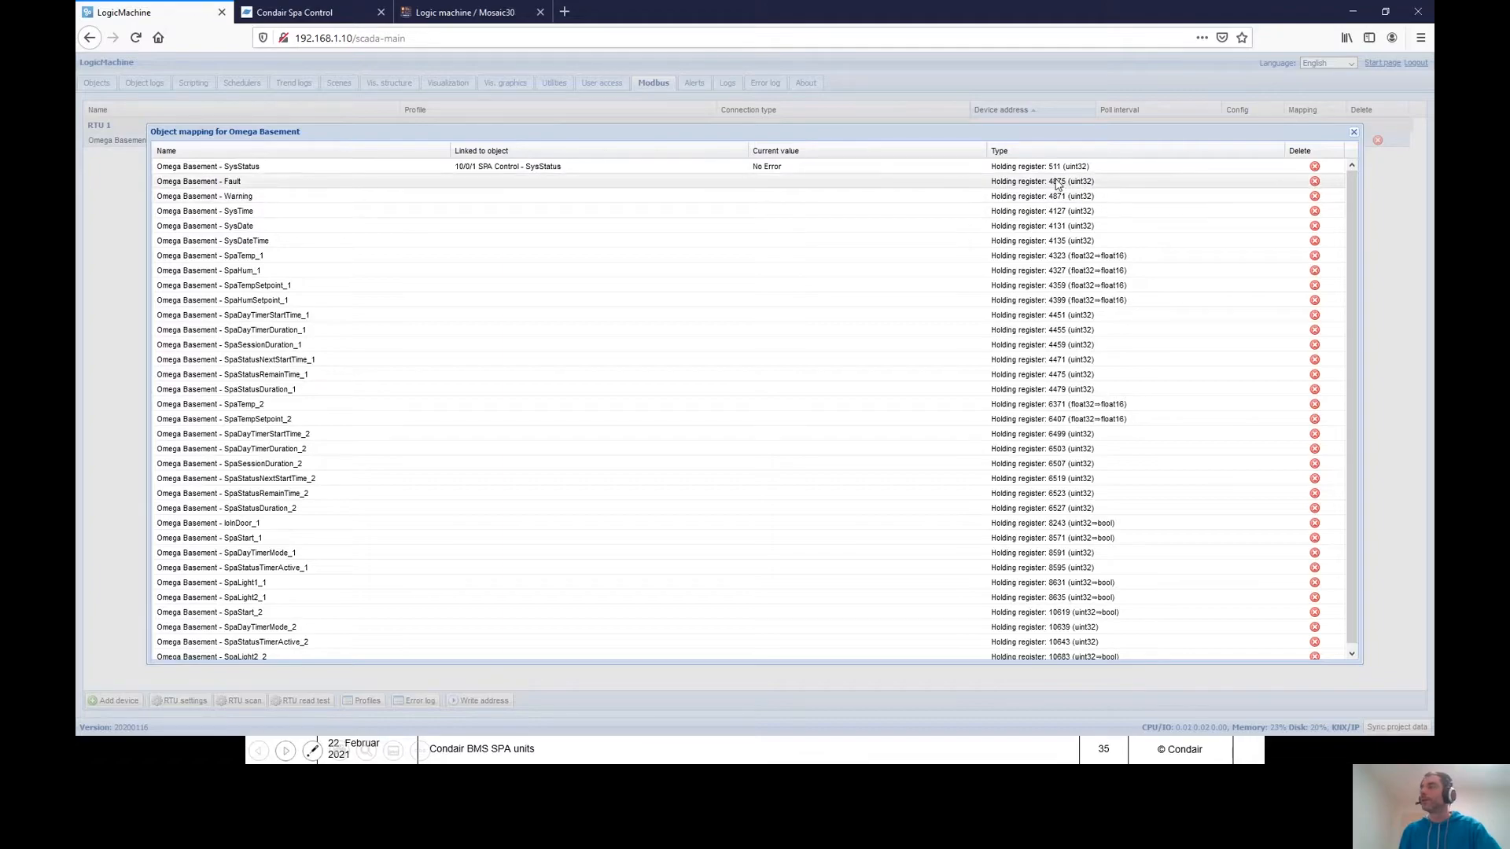
- Map Omega Basement's Fault register to the object 10/0/6 SPA Fault and save the mapping
{"action": "double_click", "coordinate": [1059, 182]}
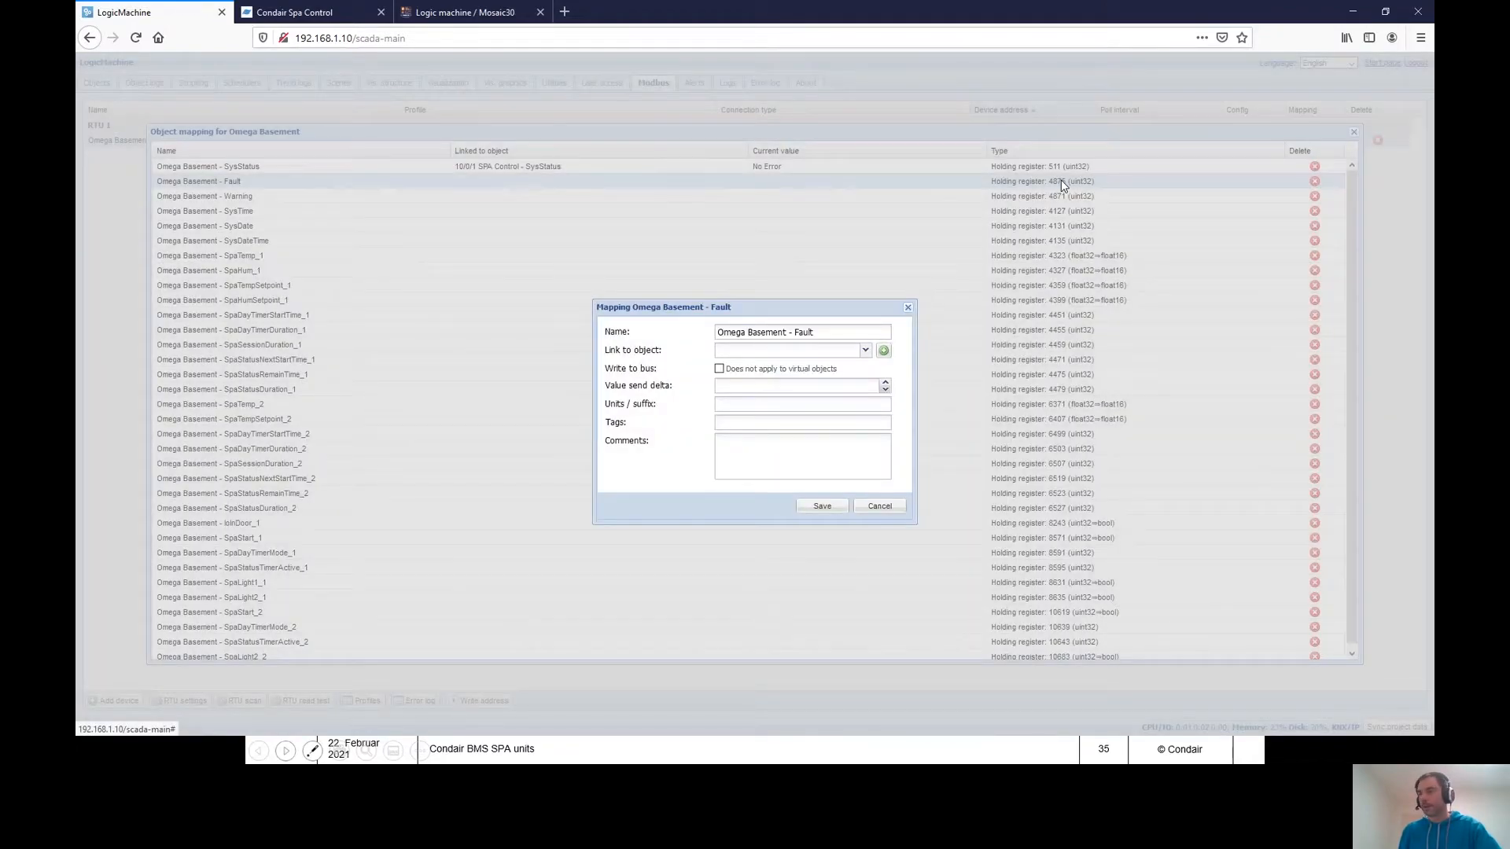
{"action": "left_click", "coordinate": [865, 351]}
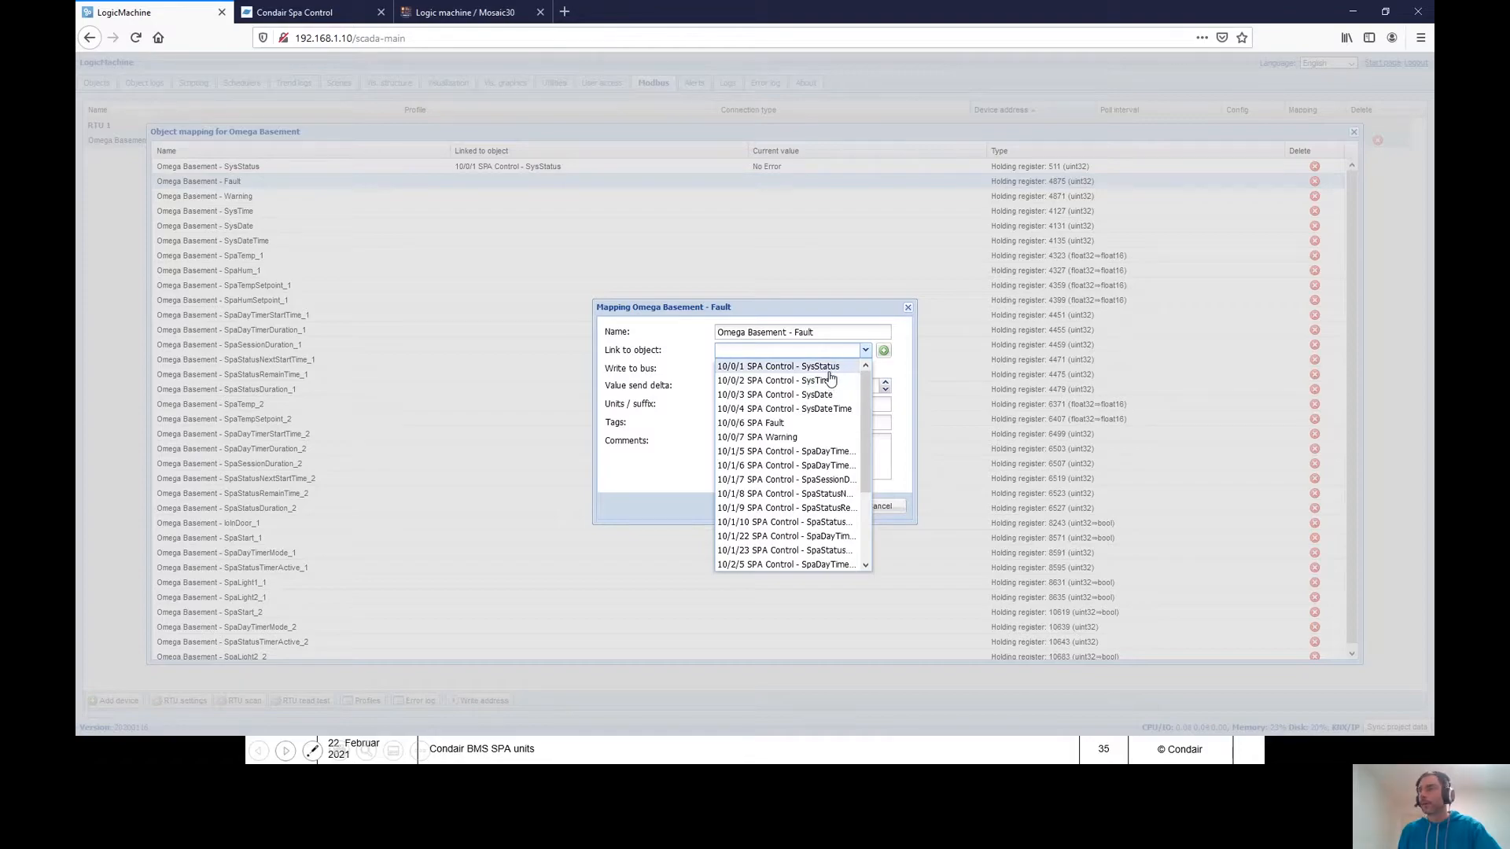
{"action": "left_click", "coordinate": [776, 425]}
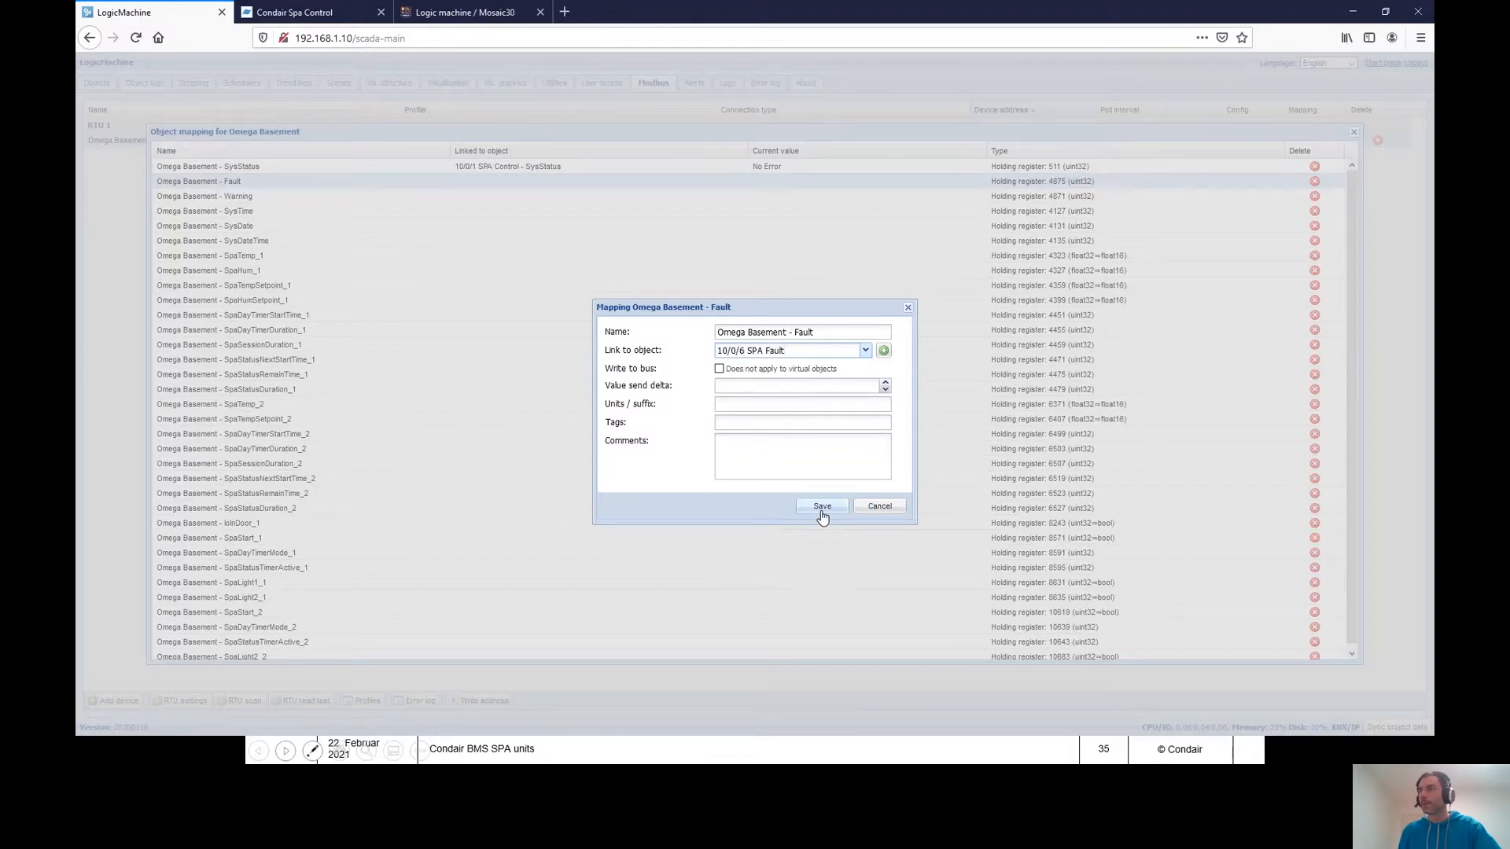
{"action": "left_click", "coordinate": [885, 383]}
{"action": "left_click", "coordinate": [822, 506]}
- Map Omega Basement's Warning register to the object 10/0/7 SPA Warning and save the mapping
{"action": "left_click", "coordinate": [747, 196]}
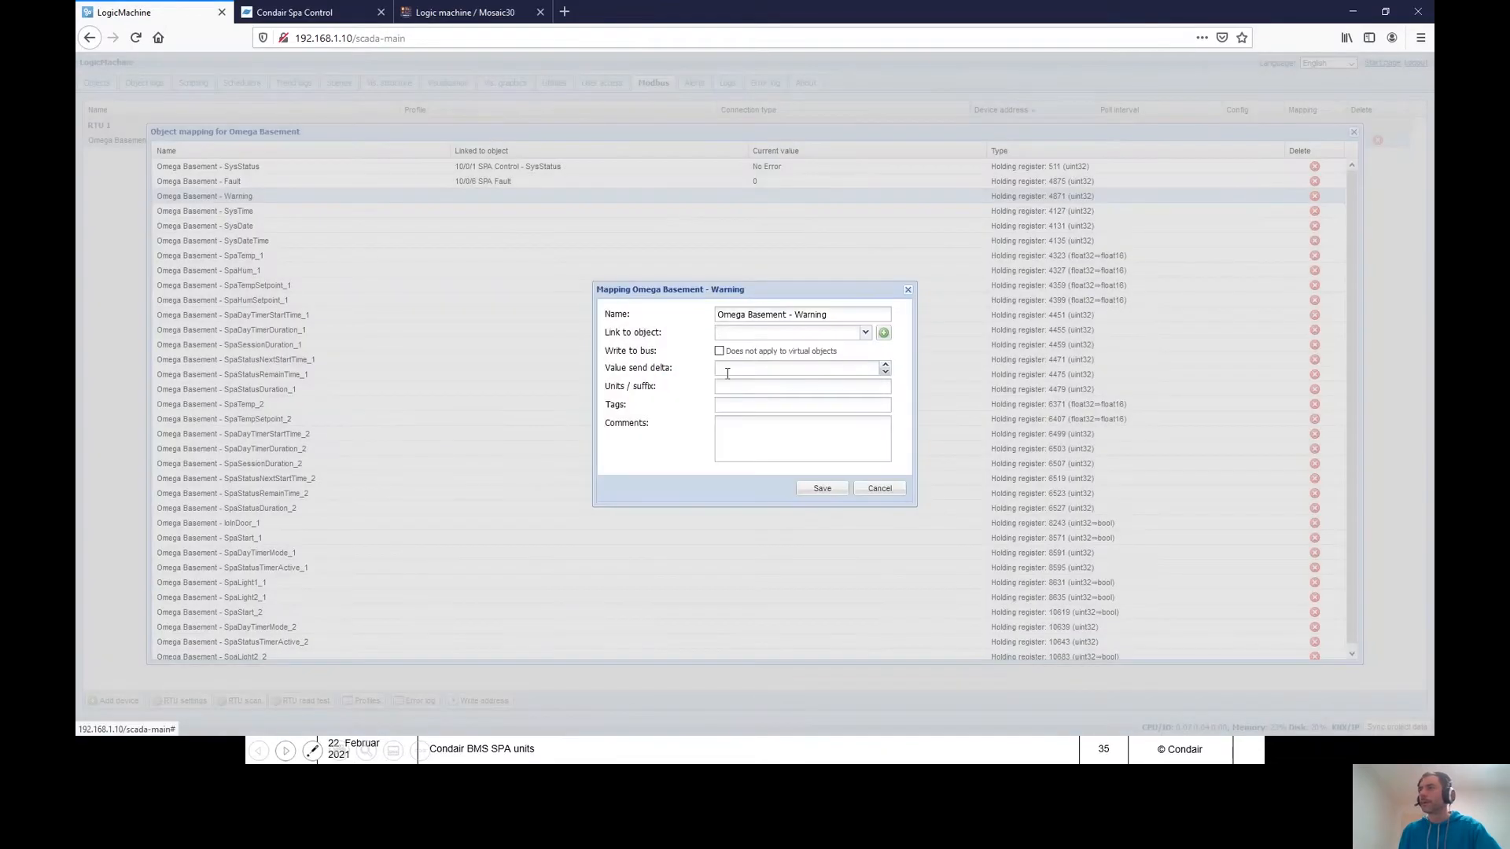
{"action": "left_click", "coordinate": [865, 332]}
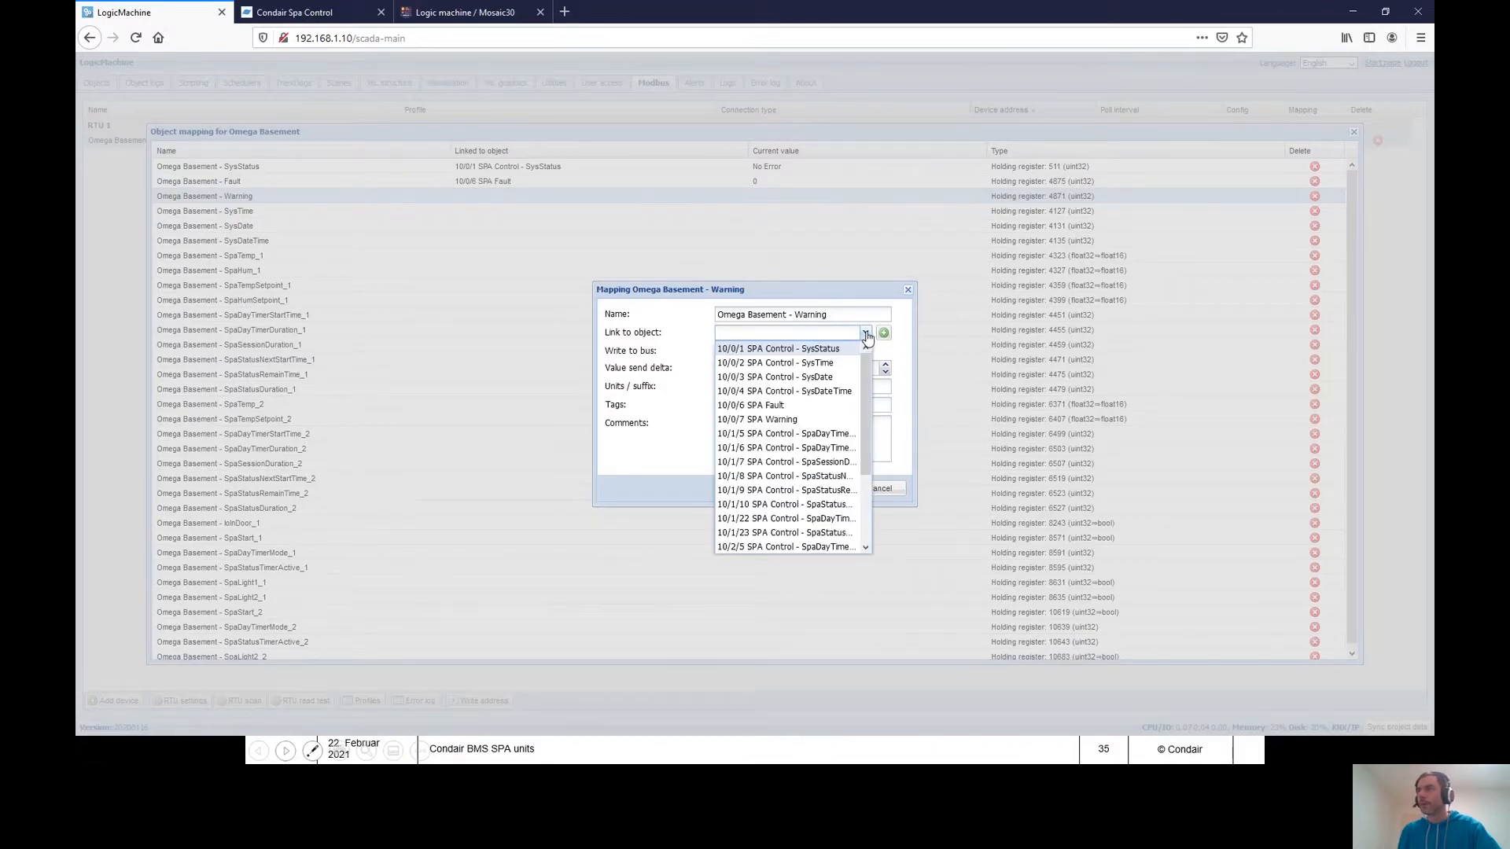
{"action": "left_click", "coordinate": [780, 419]}
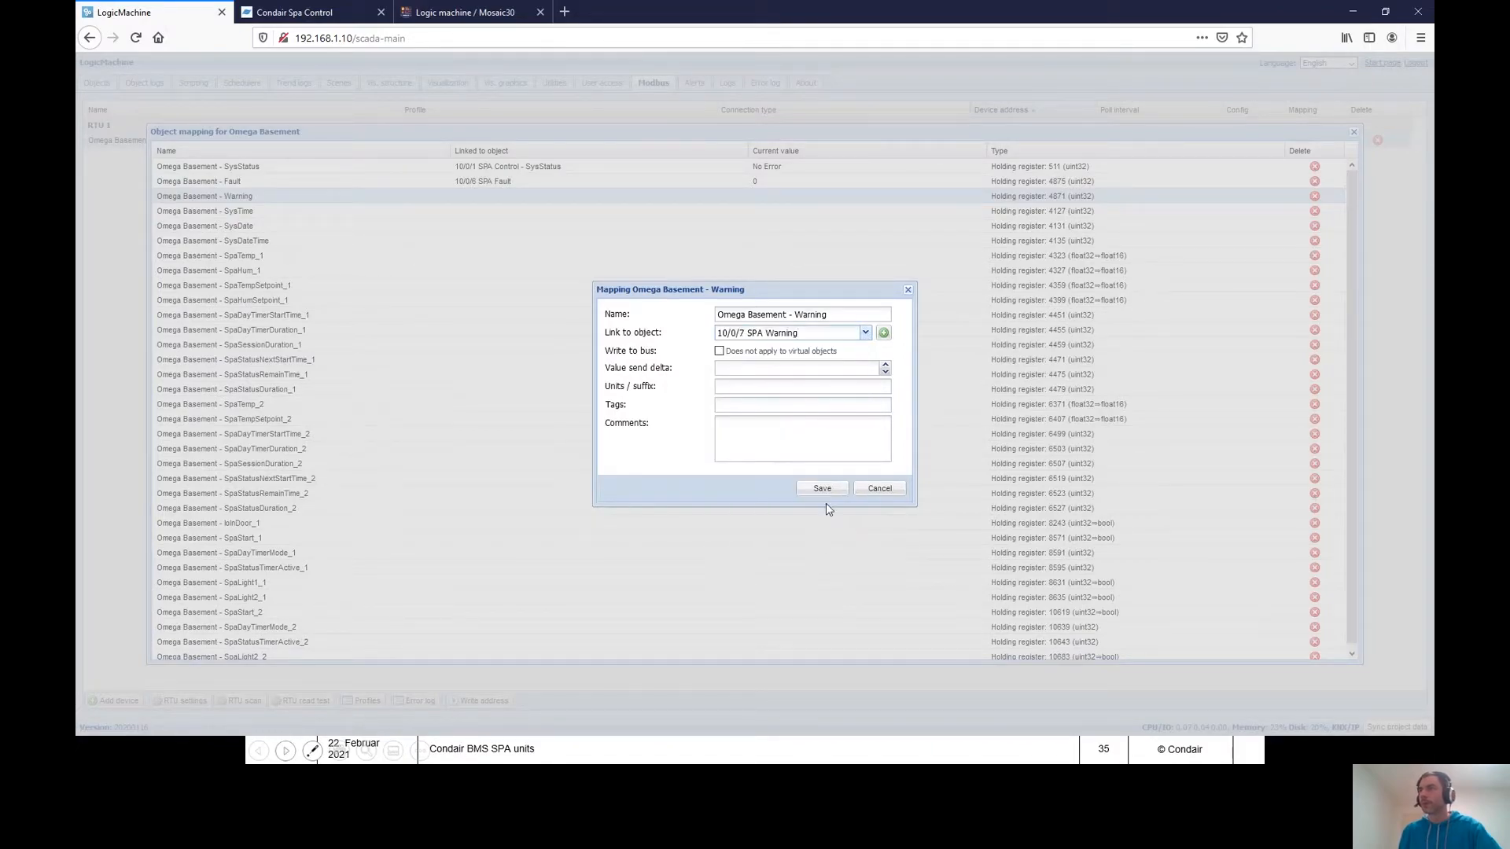
{"action": "left_click", "coordinate": [821, 489]}
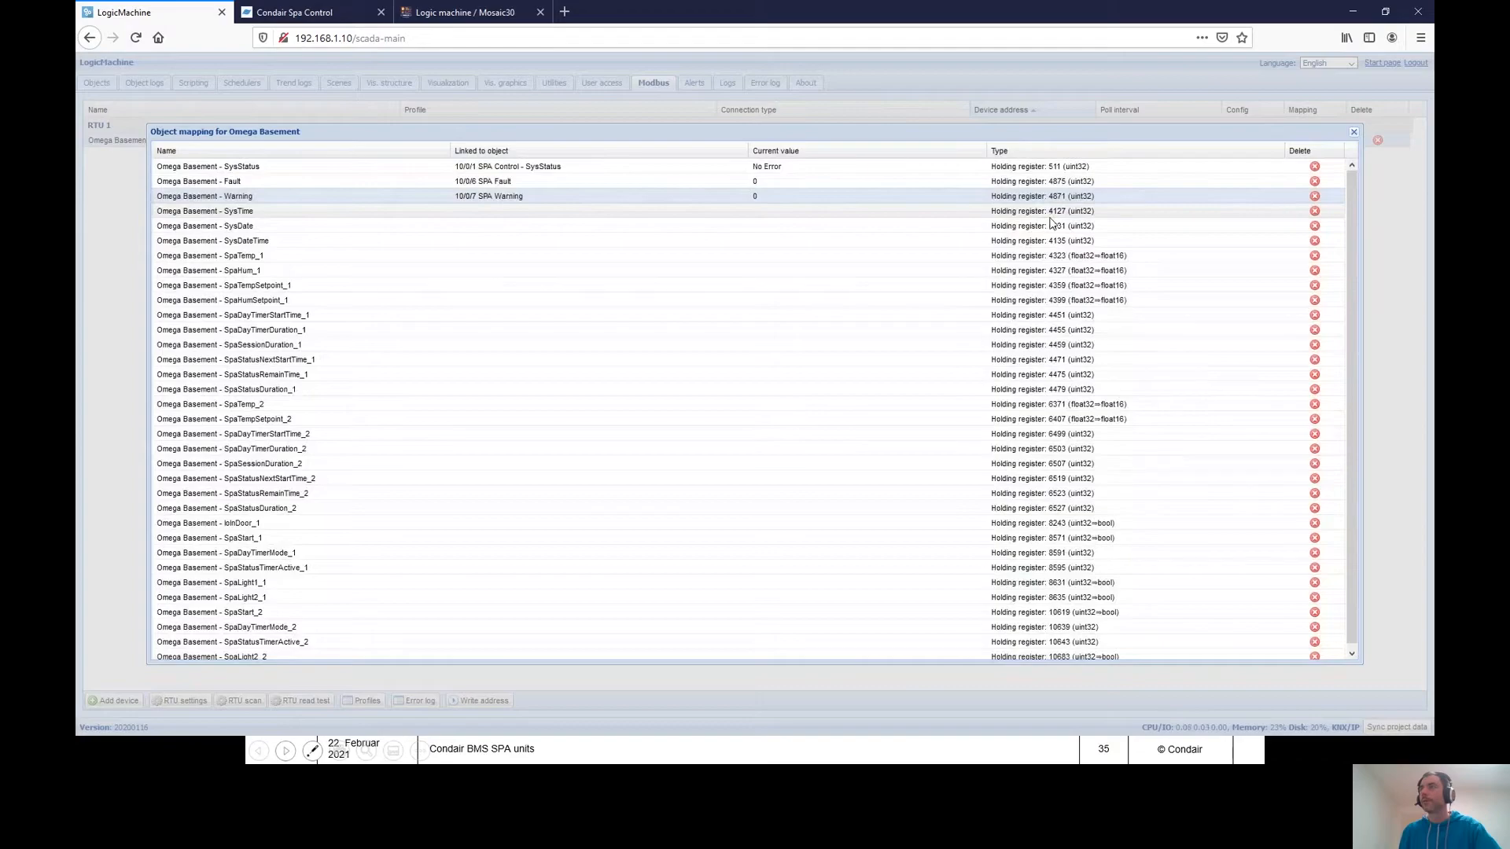
- Look through the objects available for linking to the SysTime register and close its mapping without linking one
{"action": "double_click", "coordinate": [1052, 212]}
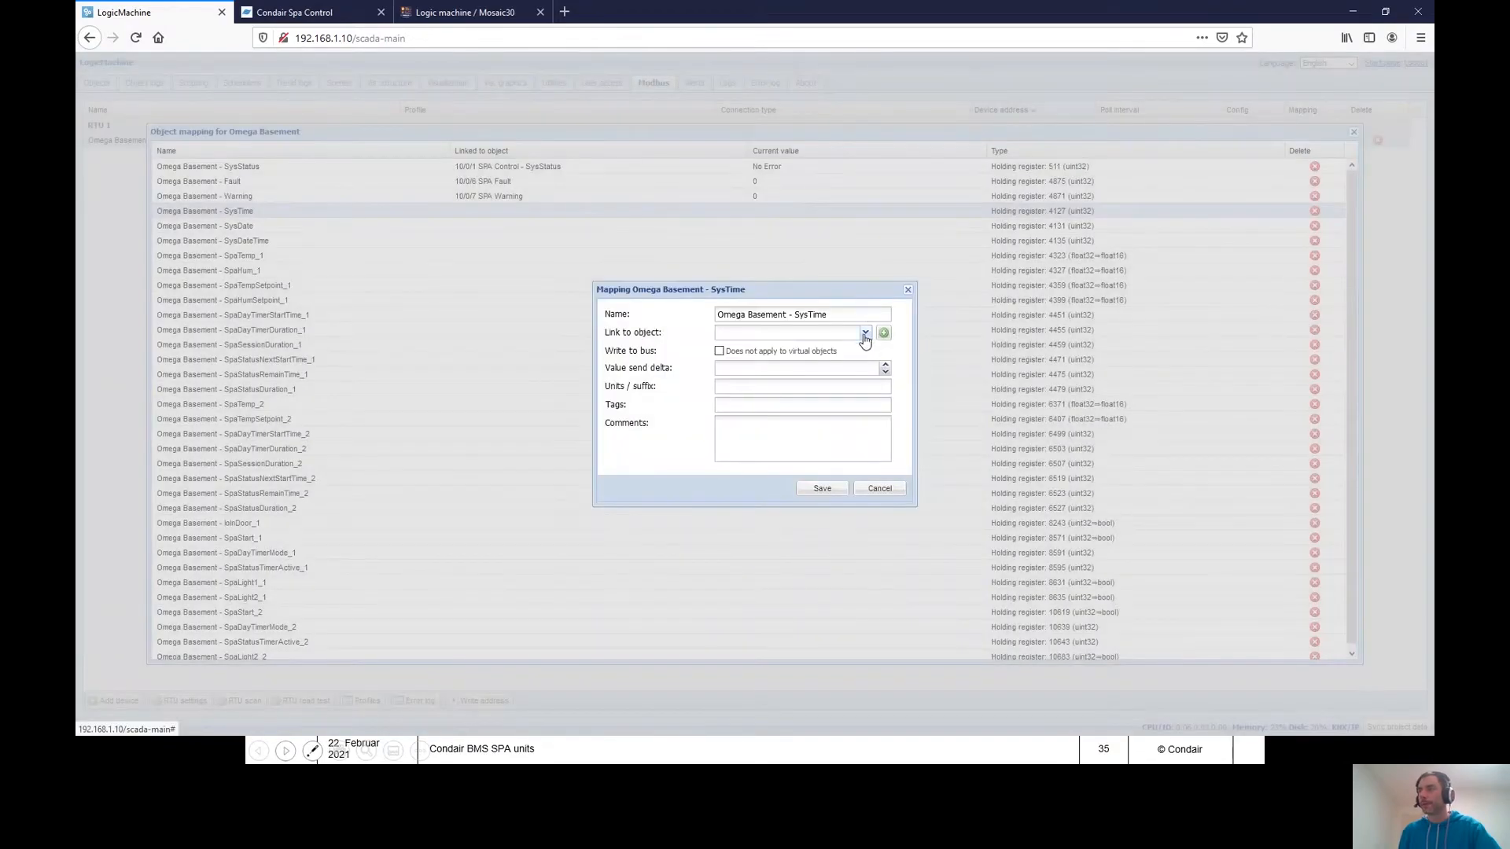
{"action": "left_click", "coordinate": [863, 334]}
{"action": "scroll", "coordinate": [860, 476], "scroll_direction": "down", "scroll_amount": 3}
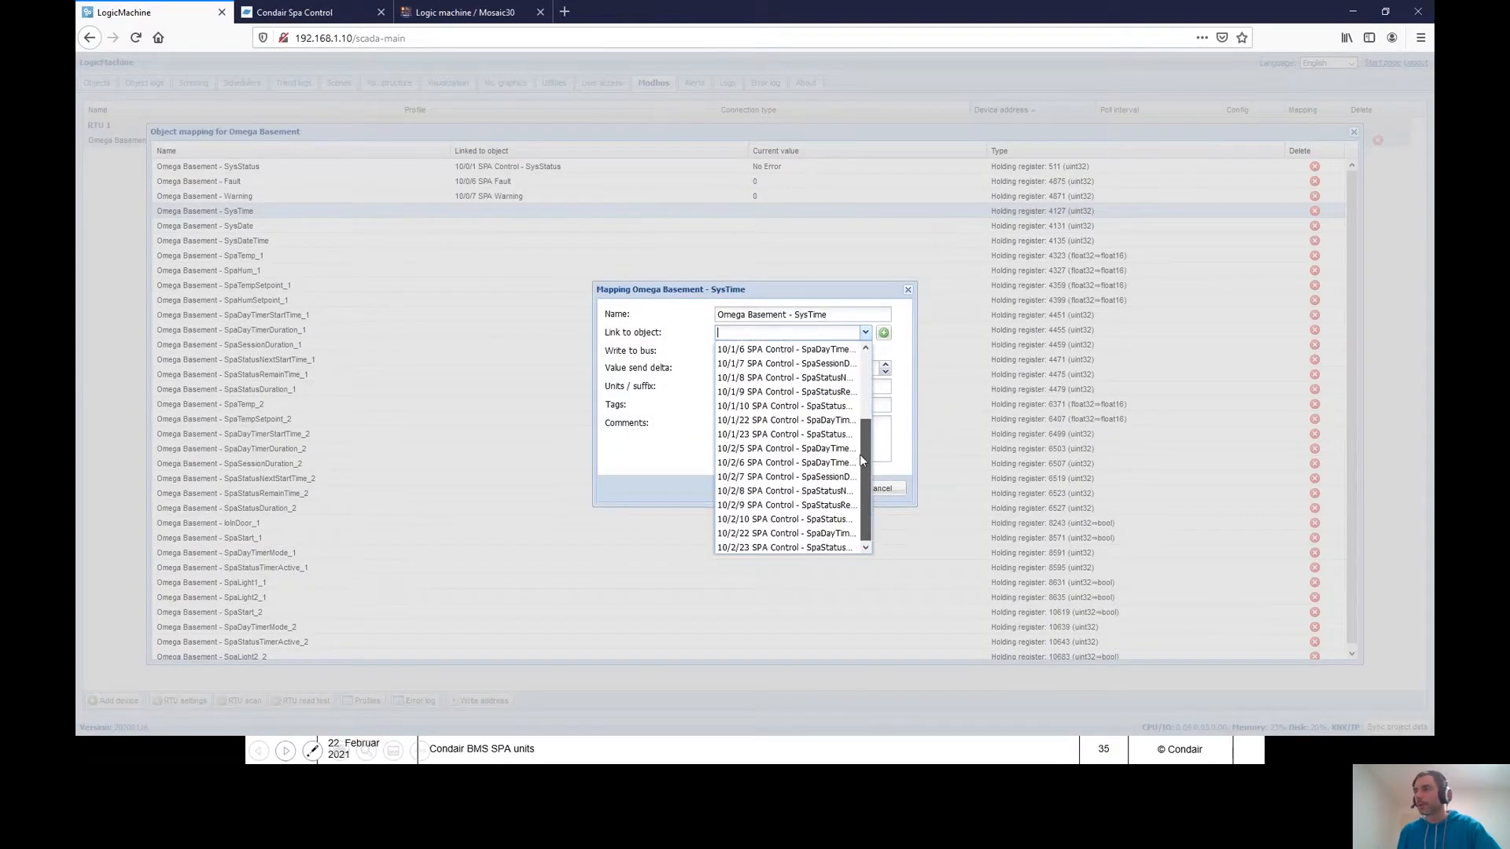
{"action": "scroll", "coordinate": [864, 455], "scroll_direction": "up", "scroll_amount": 3}
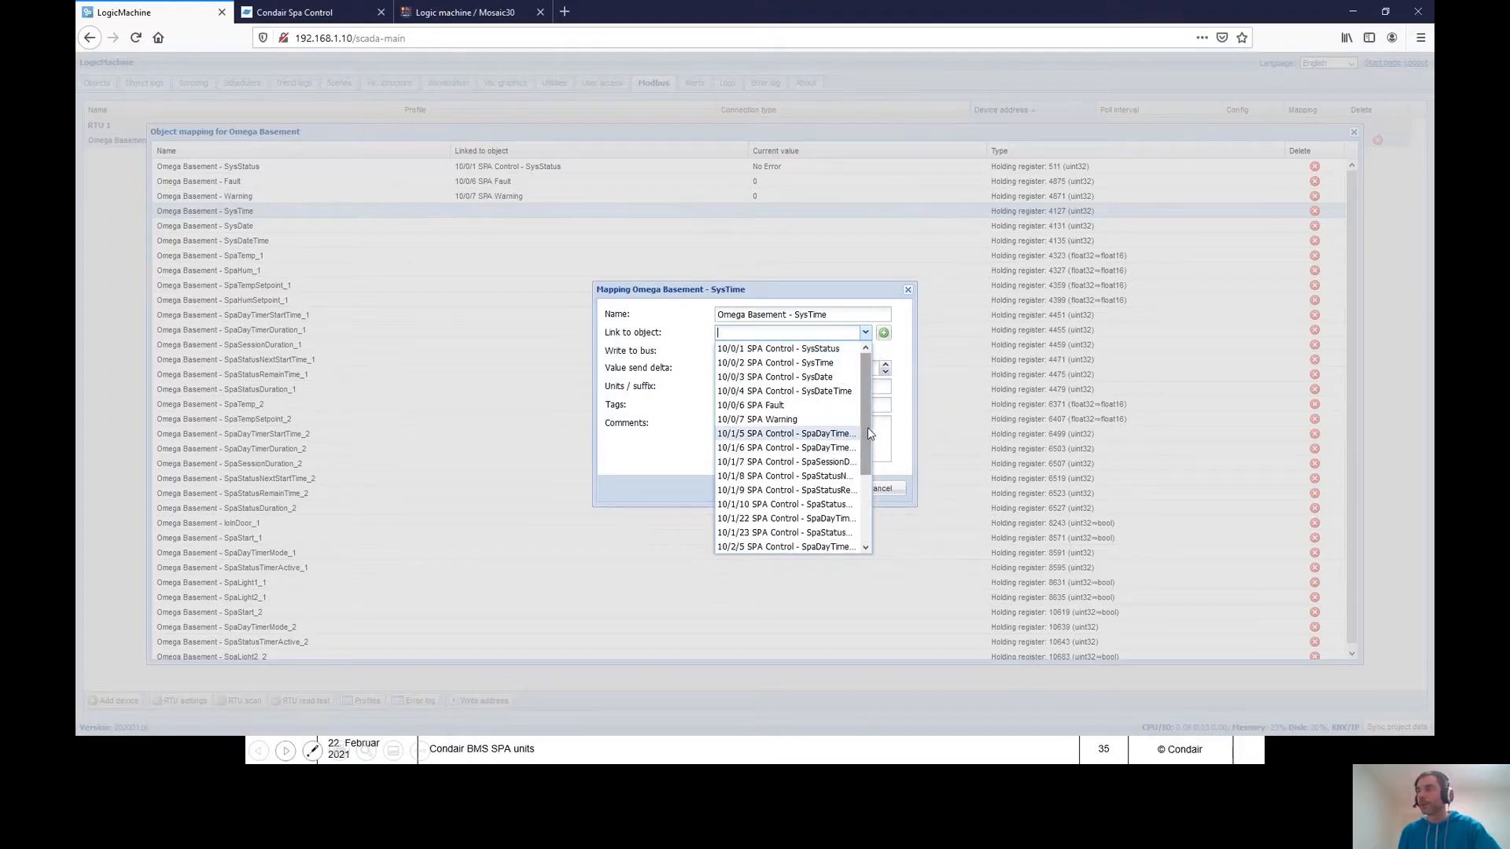
{"action": "left_click_drag", "start_coordinate": [866, 438], "coordinate": [879, 537]}
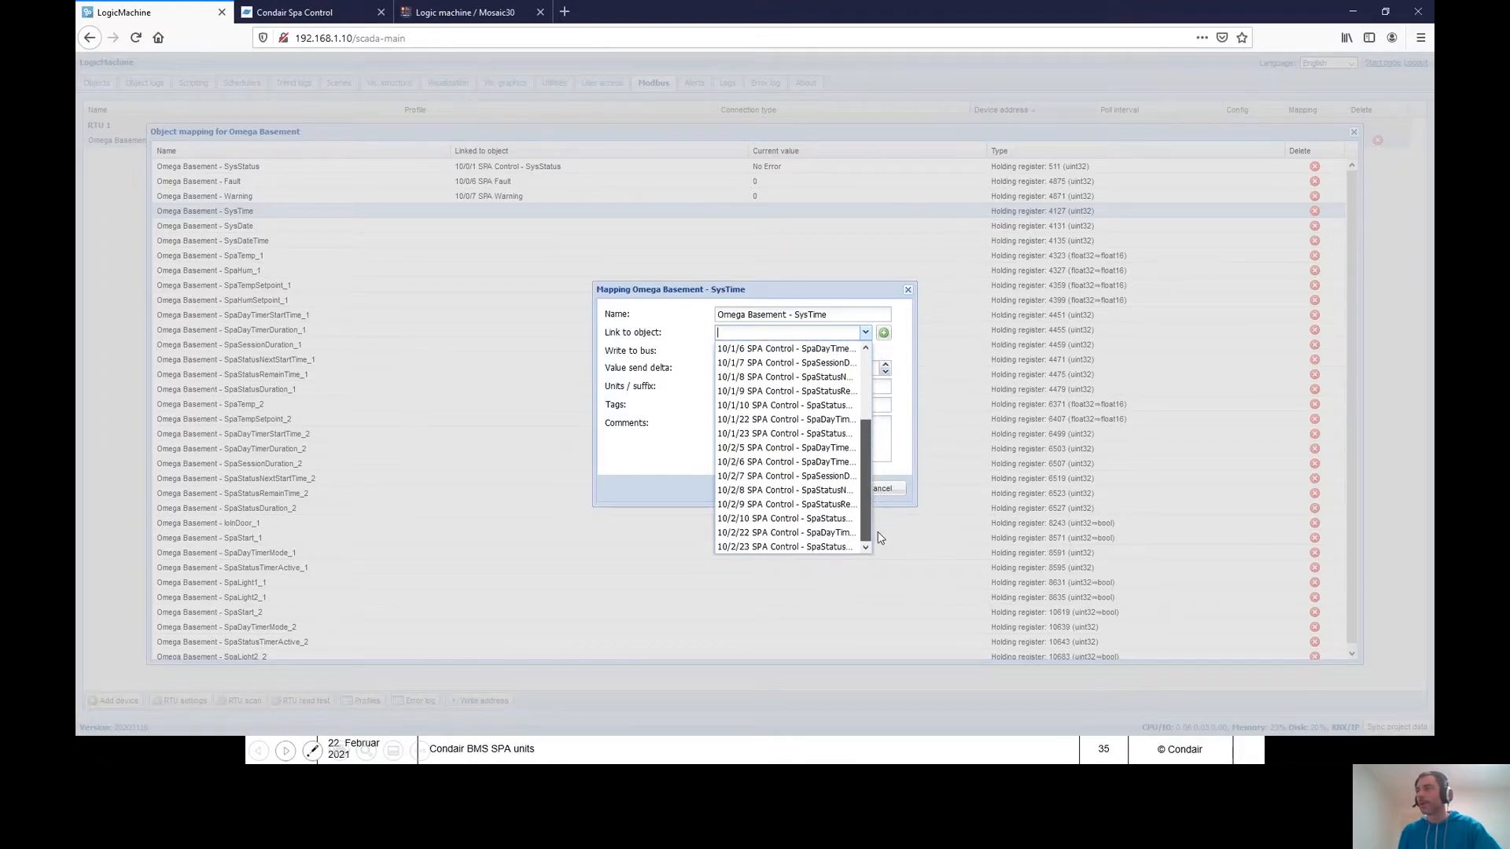
{"action": "left_click", "coordinate": [907, 290]}
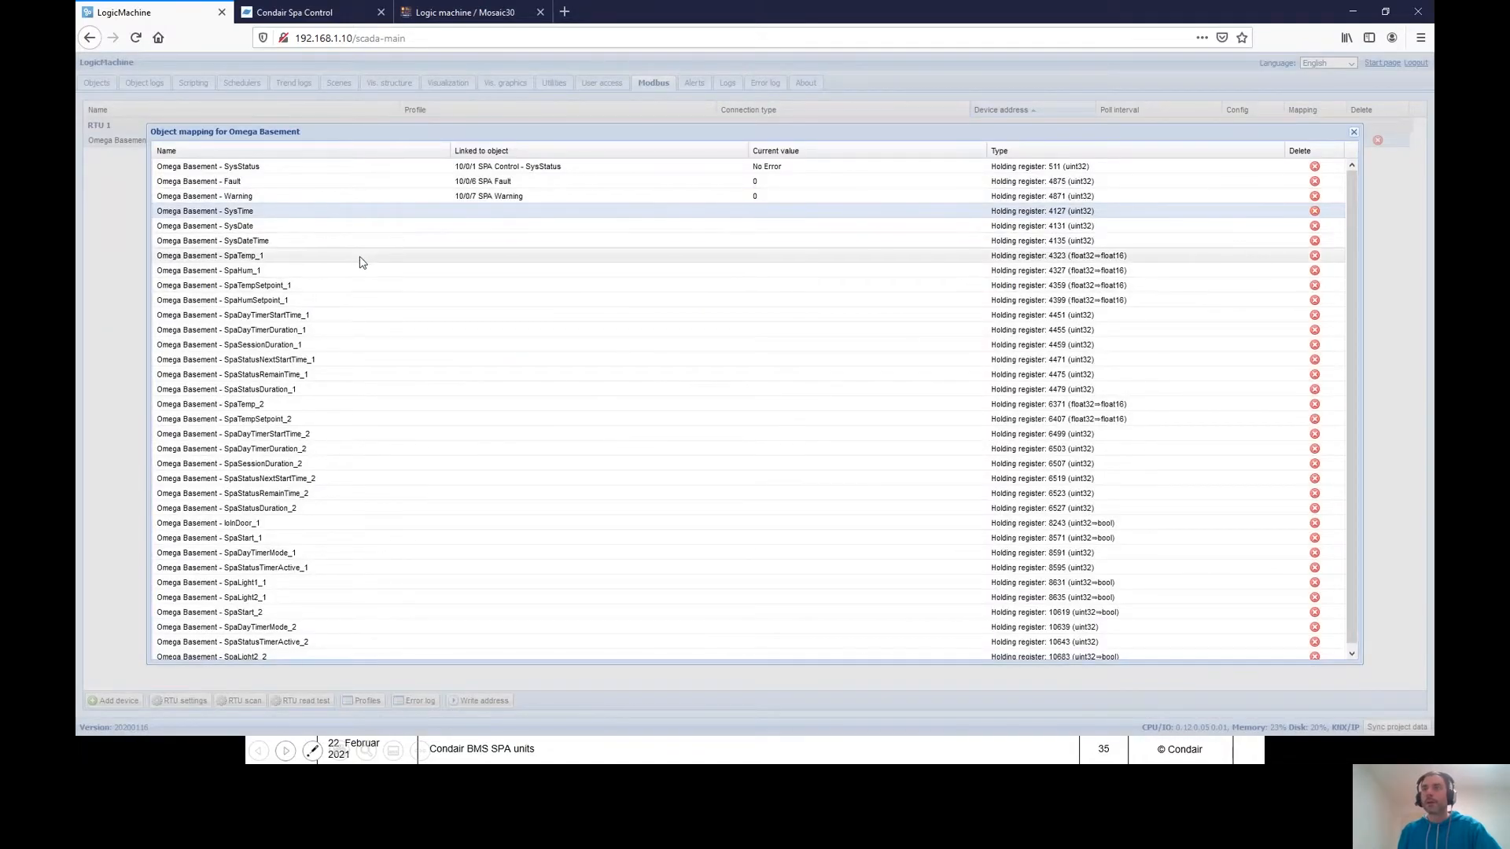
- Map Omega Basement's SpaTemp_1 register to the object 10/1/1 SPA Control - SpaTemp_1 and save the mapping
{"action": "double_click", "coordinate": [934, 260]}
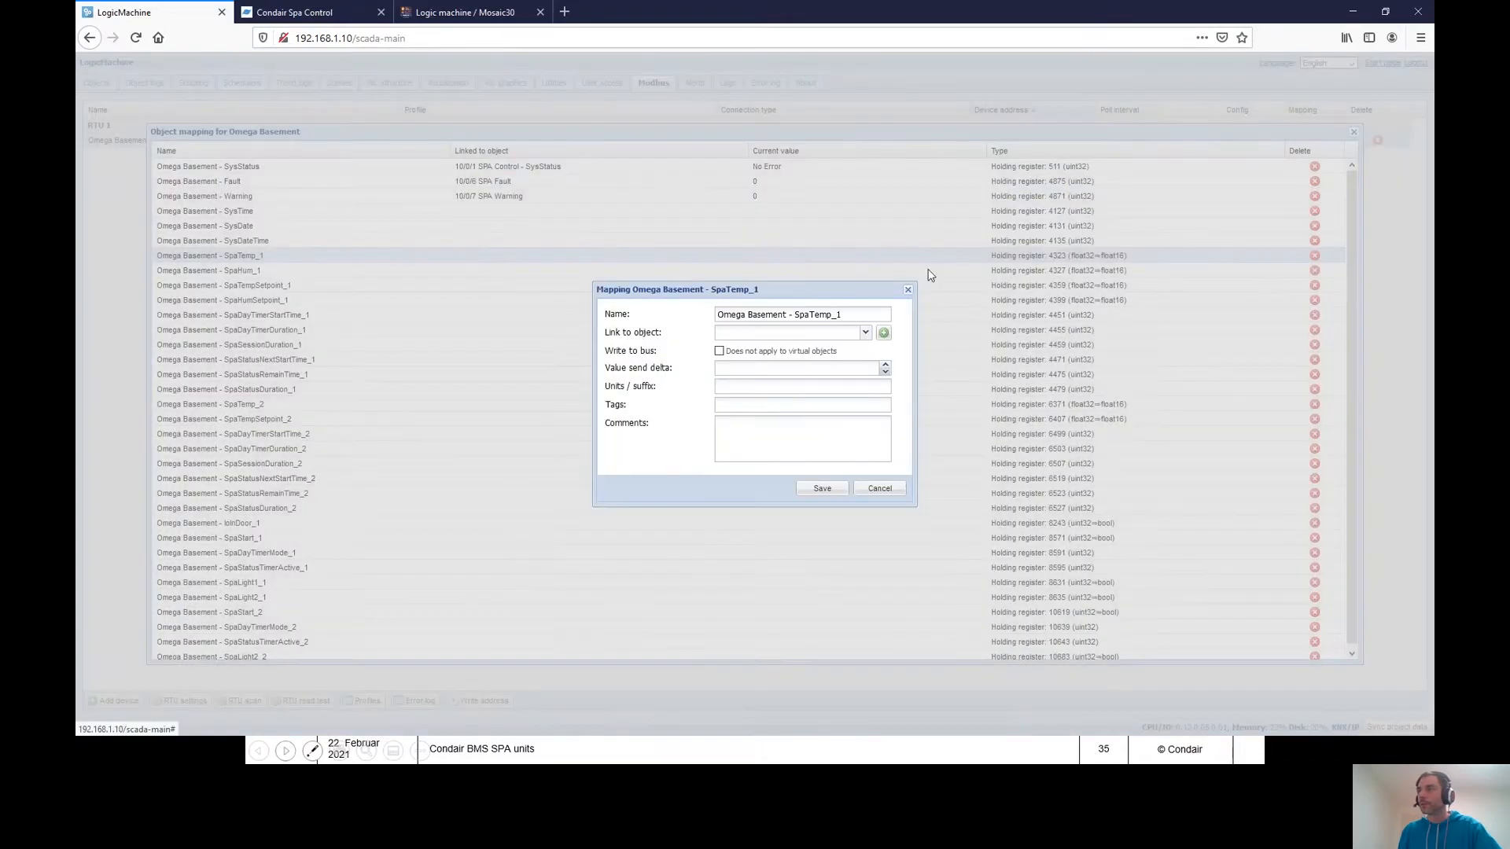
{"action": "left_click", "coordinate": [864, 333]}
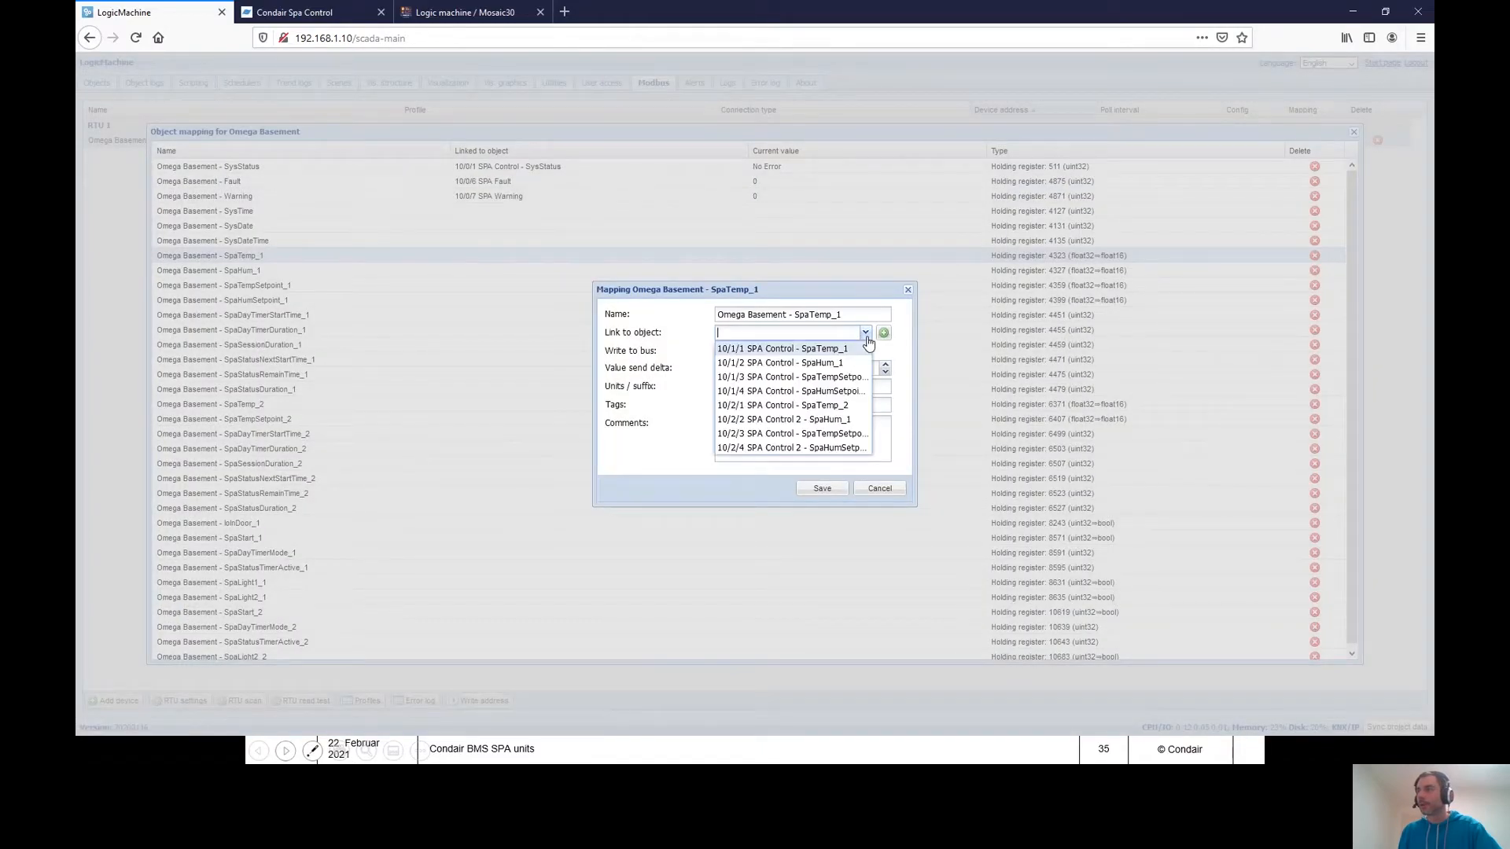
{"action": "left_click", "coordinate": [842, 350]}
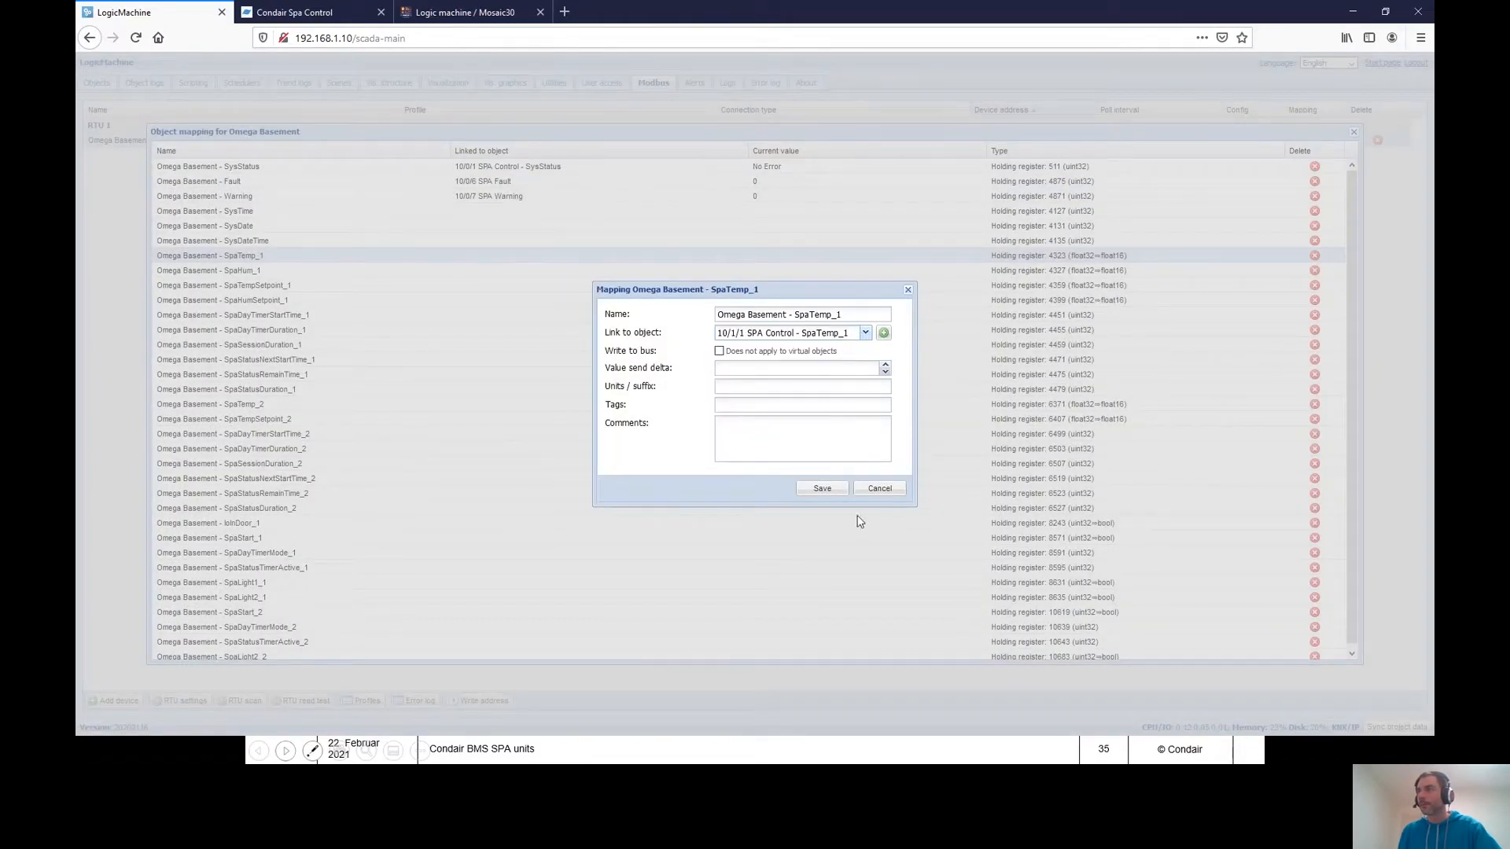
{"action": "left_click", "coordinate": [806, 491]}
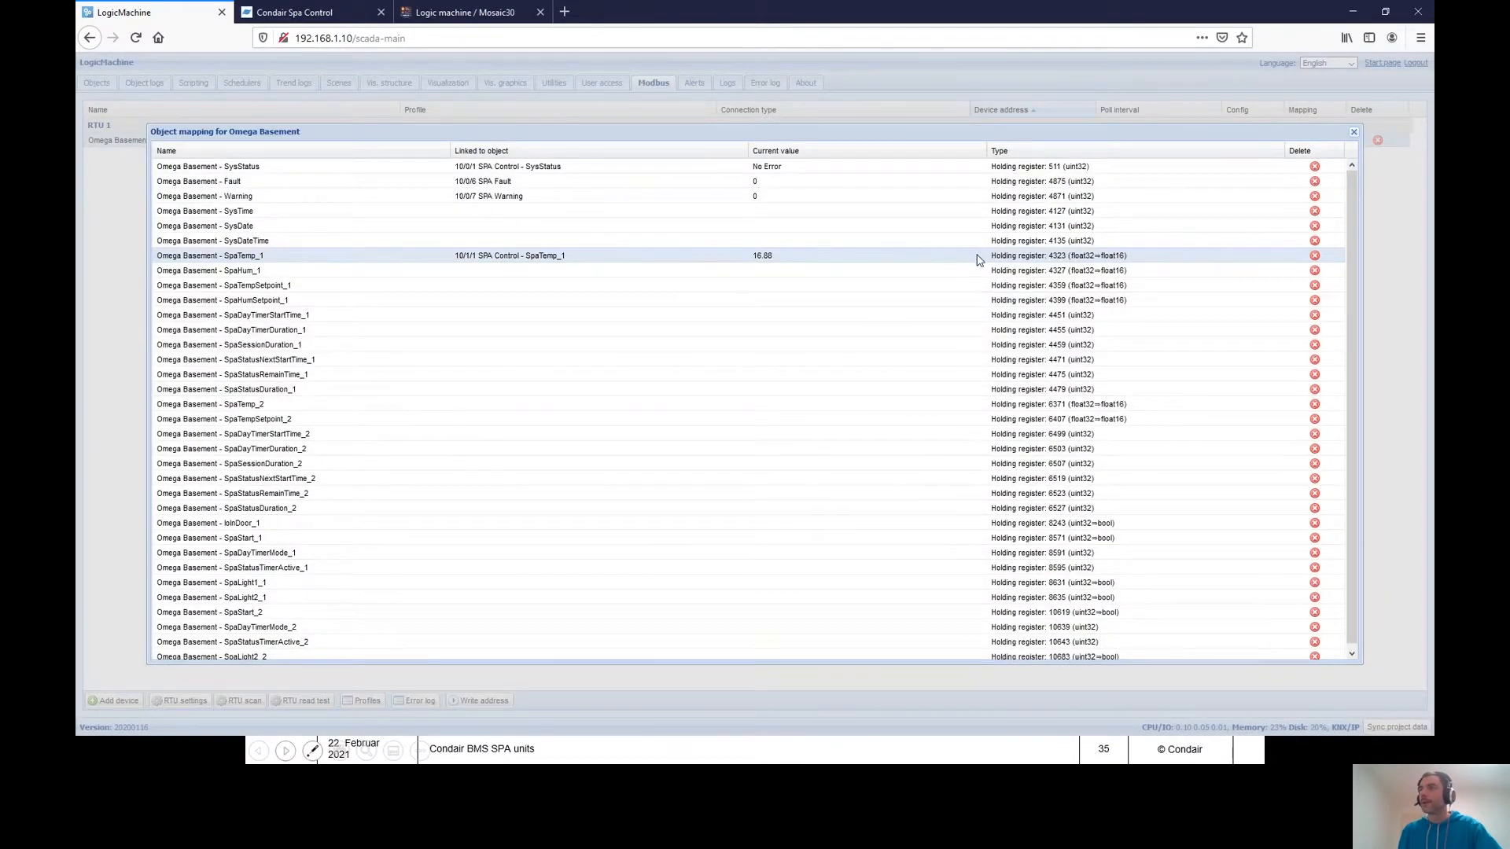
- Map Omega Basement's SpaHum_1 register to 10/1/2 SPA Control - SpaHum_1, save it, and view the current values in the object list
{"action": "double_click", "coordinate": [966, 277]}
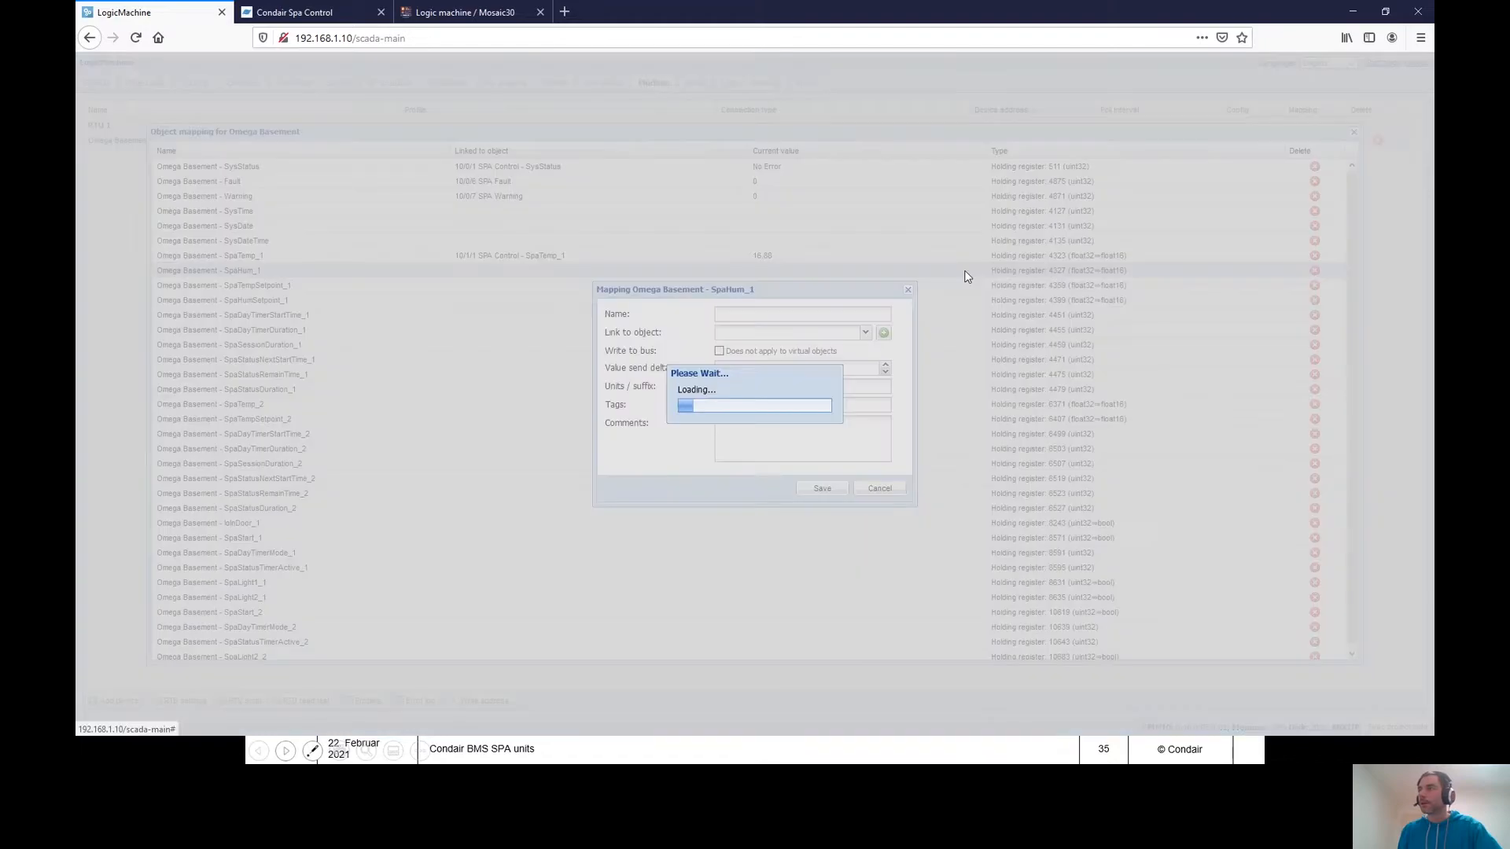
{"action": "left_click", "coordinate": [865, 334]}
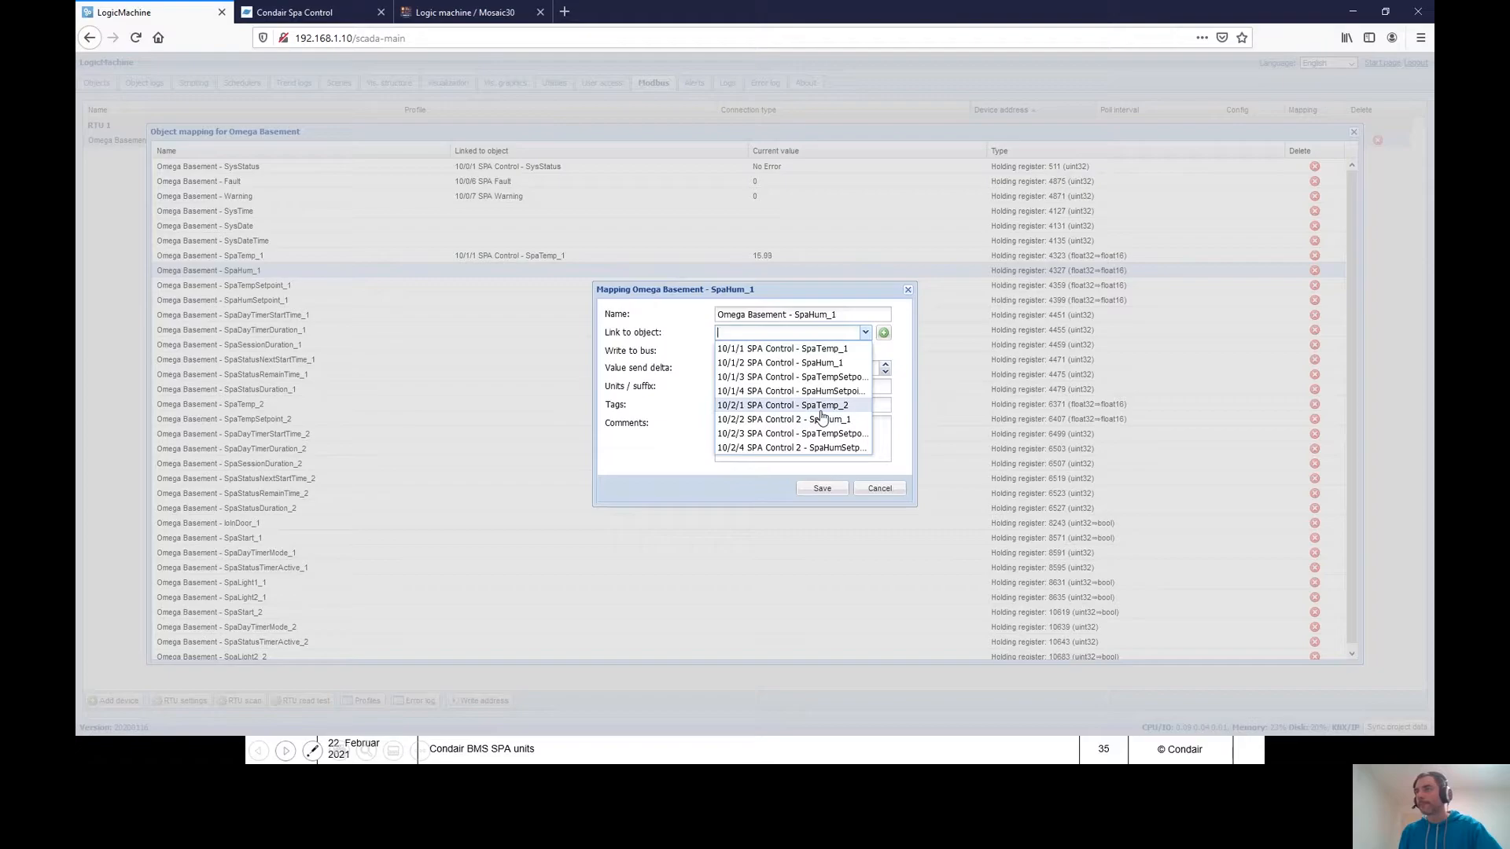
{"action": "left_click", "coordinate": [838, 363]}
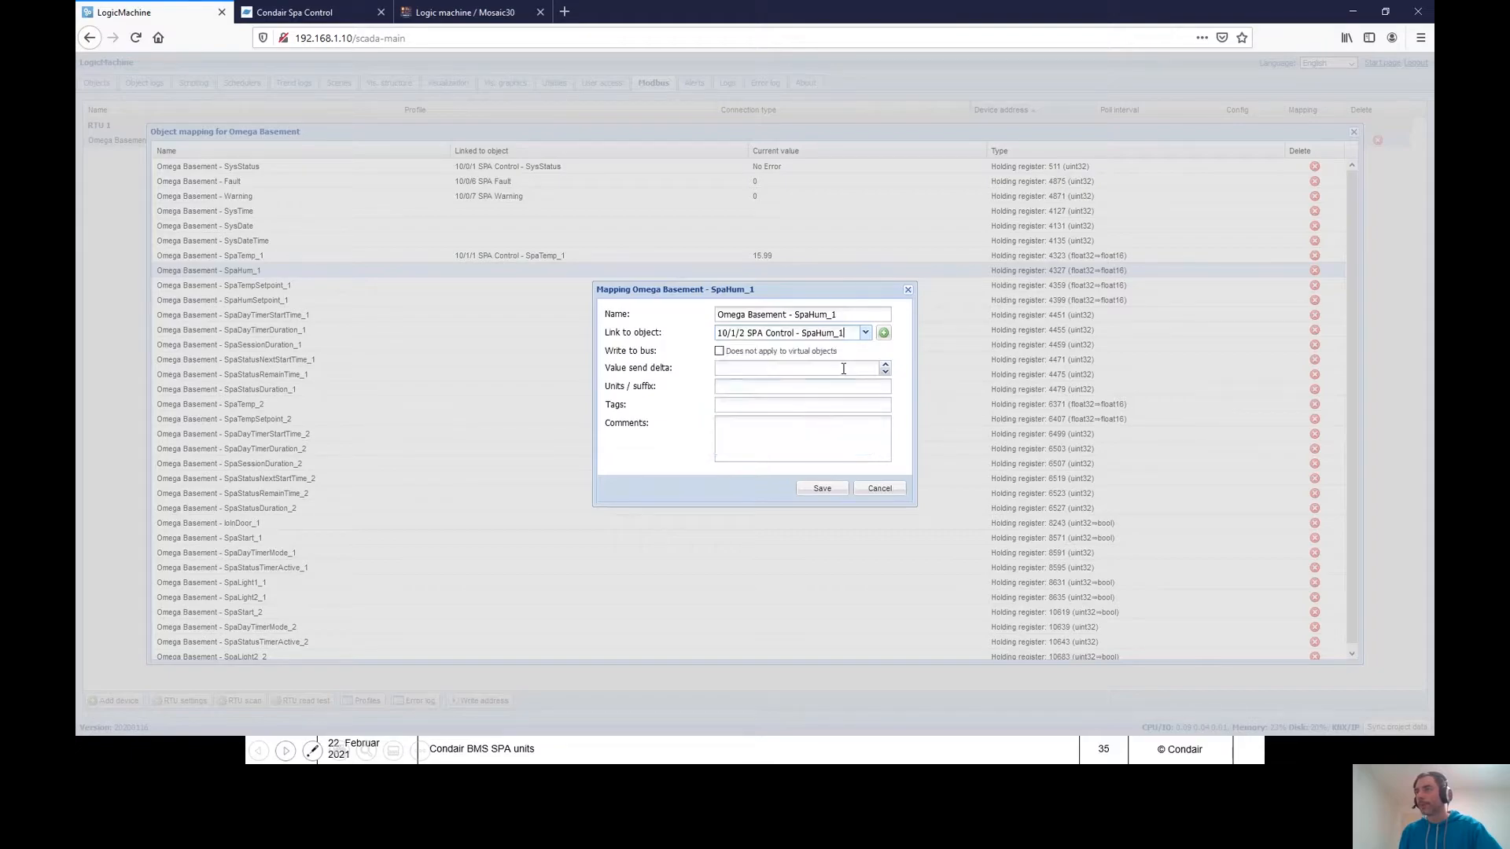
{"action": "left_click", "coordinate": [830, 489]}
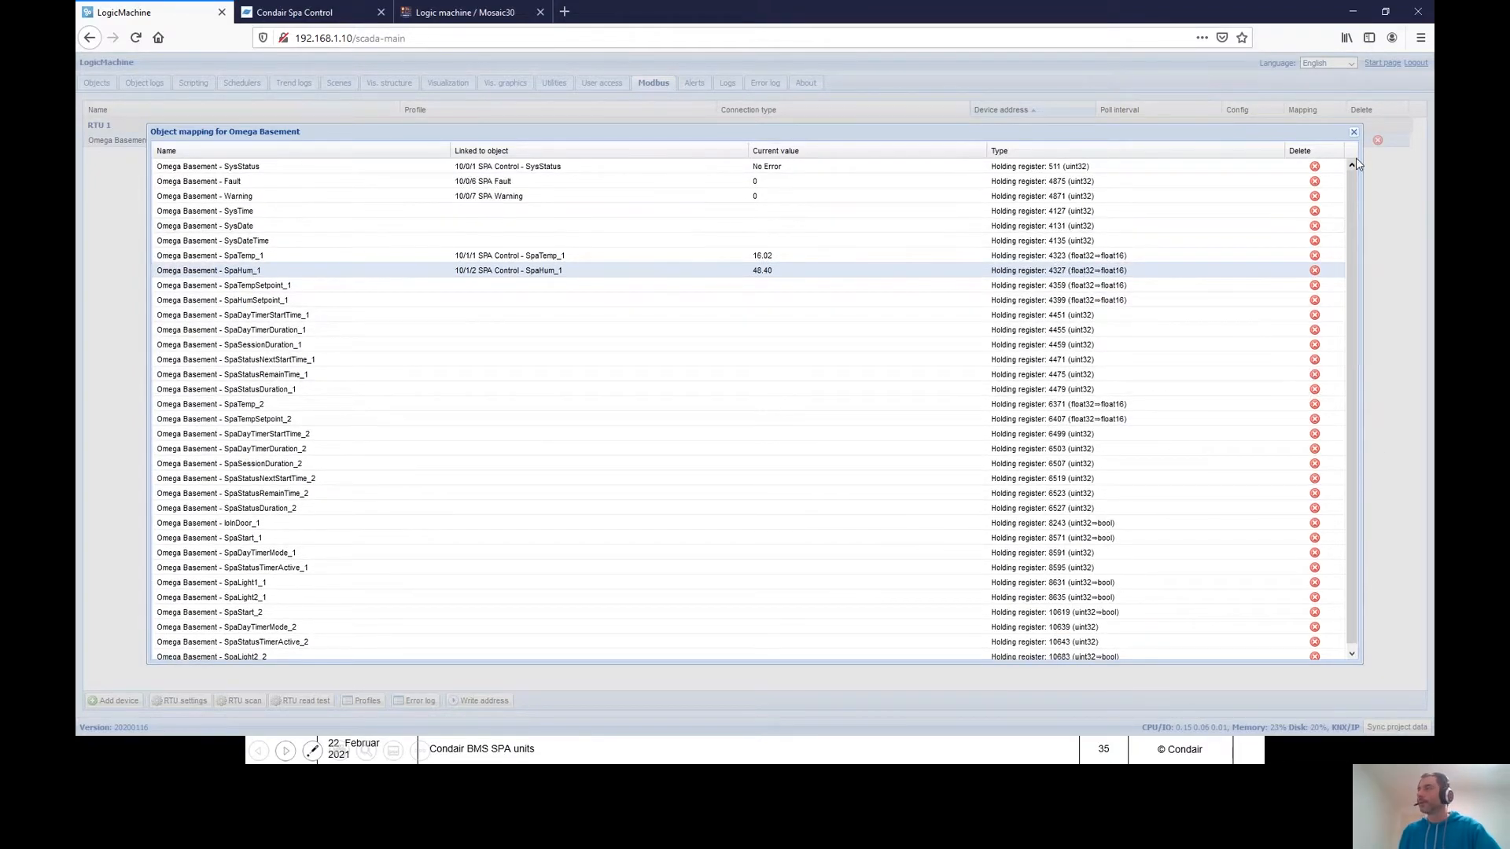
{"action": "left_click", "coordinate": [1354, 132]}
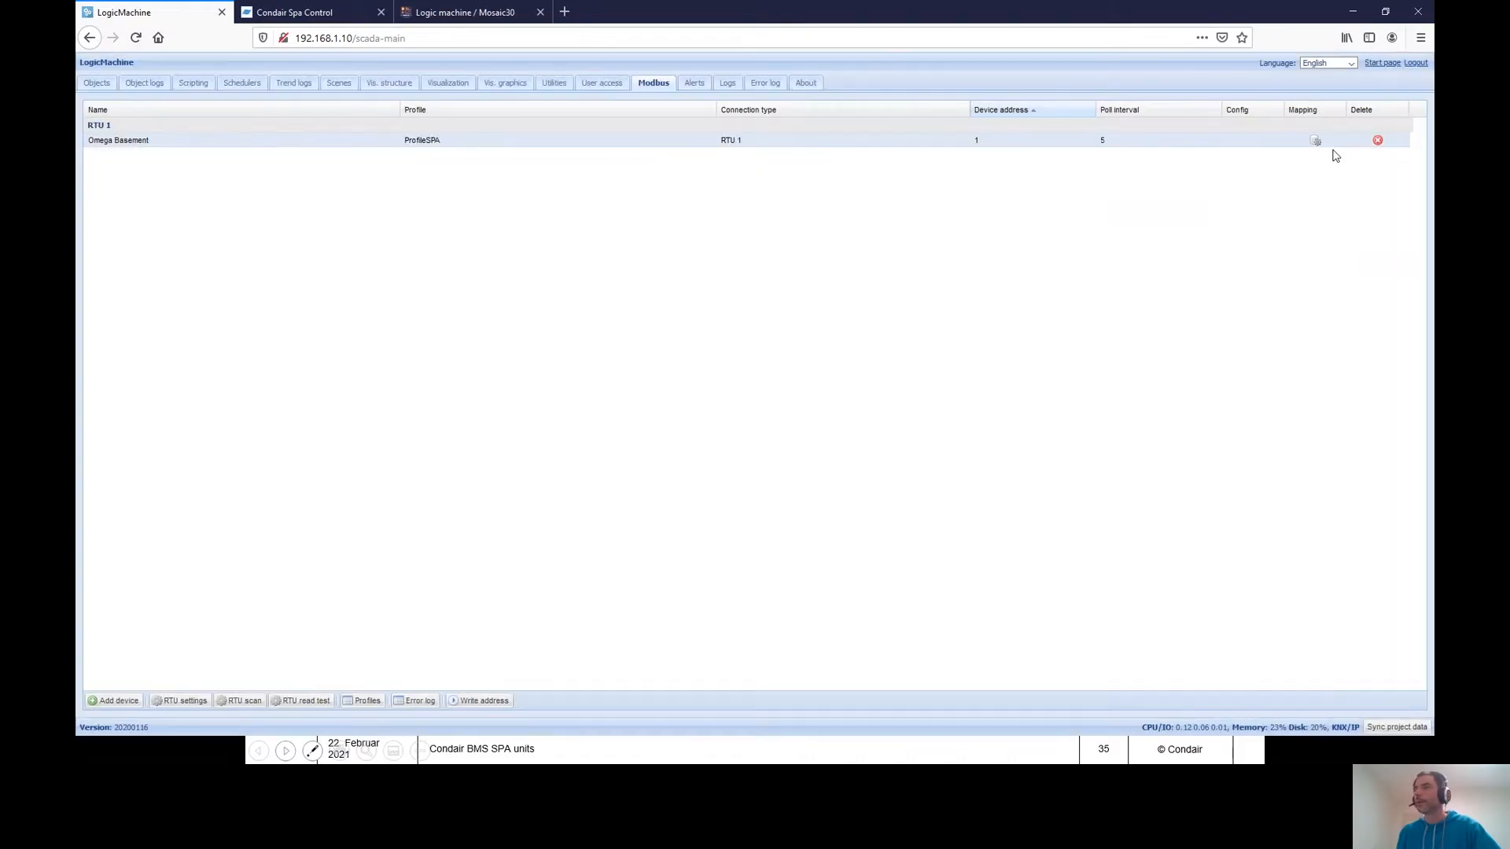
{"action": "left_click", "coordinate": [98, 84]}
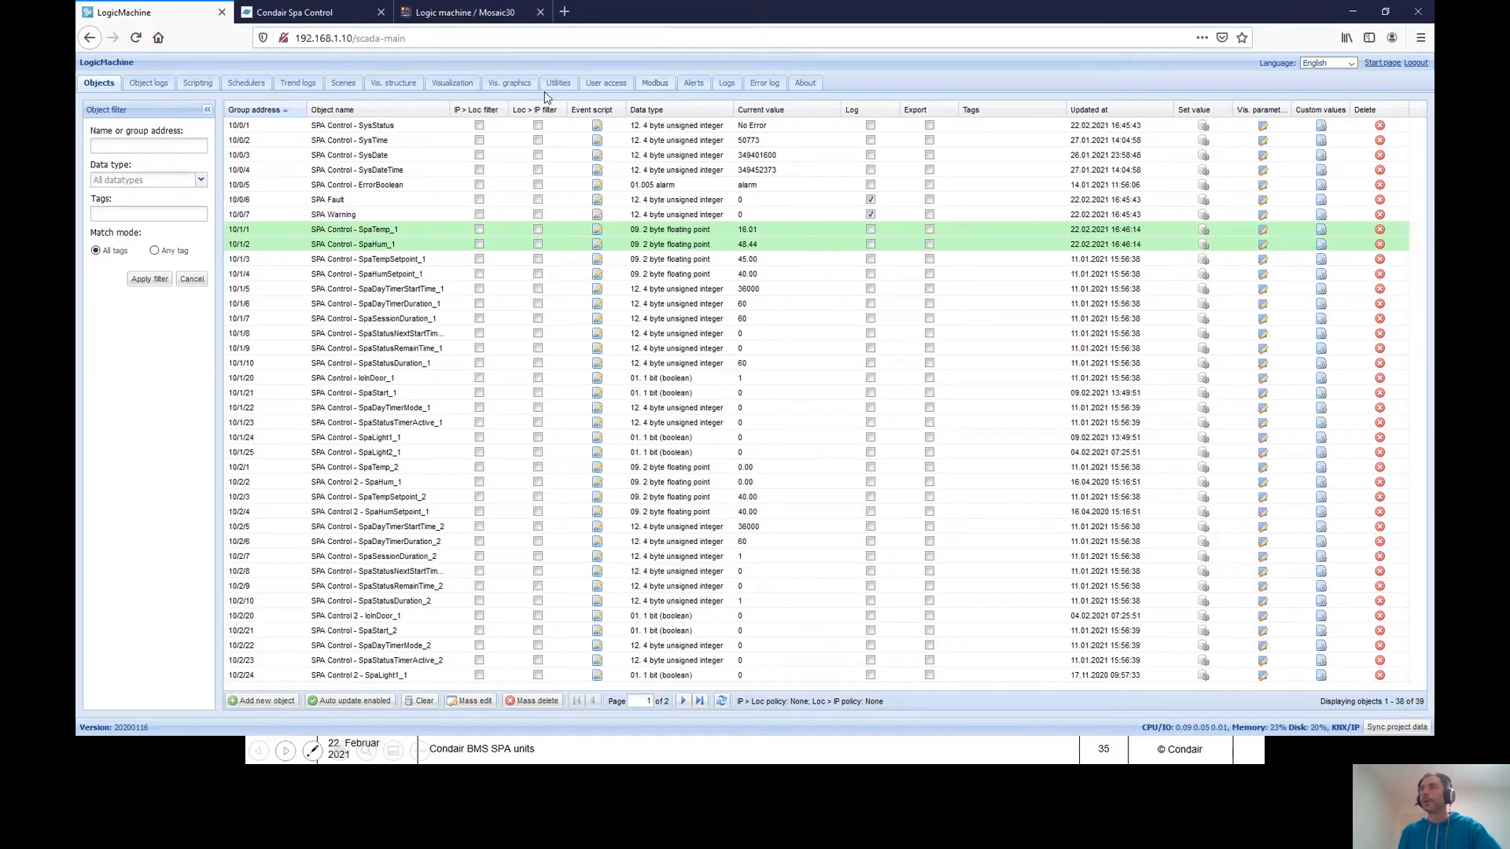
- Restore the LogicMachine project from the backup file Omega_Basement.gz
{"action": "left_click", "coordinate": [557, 82]}
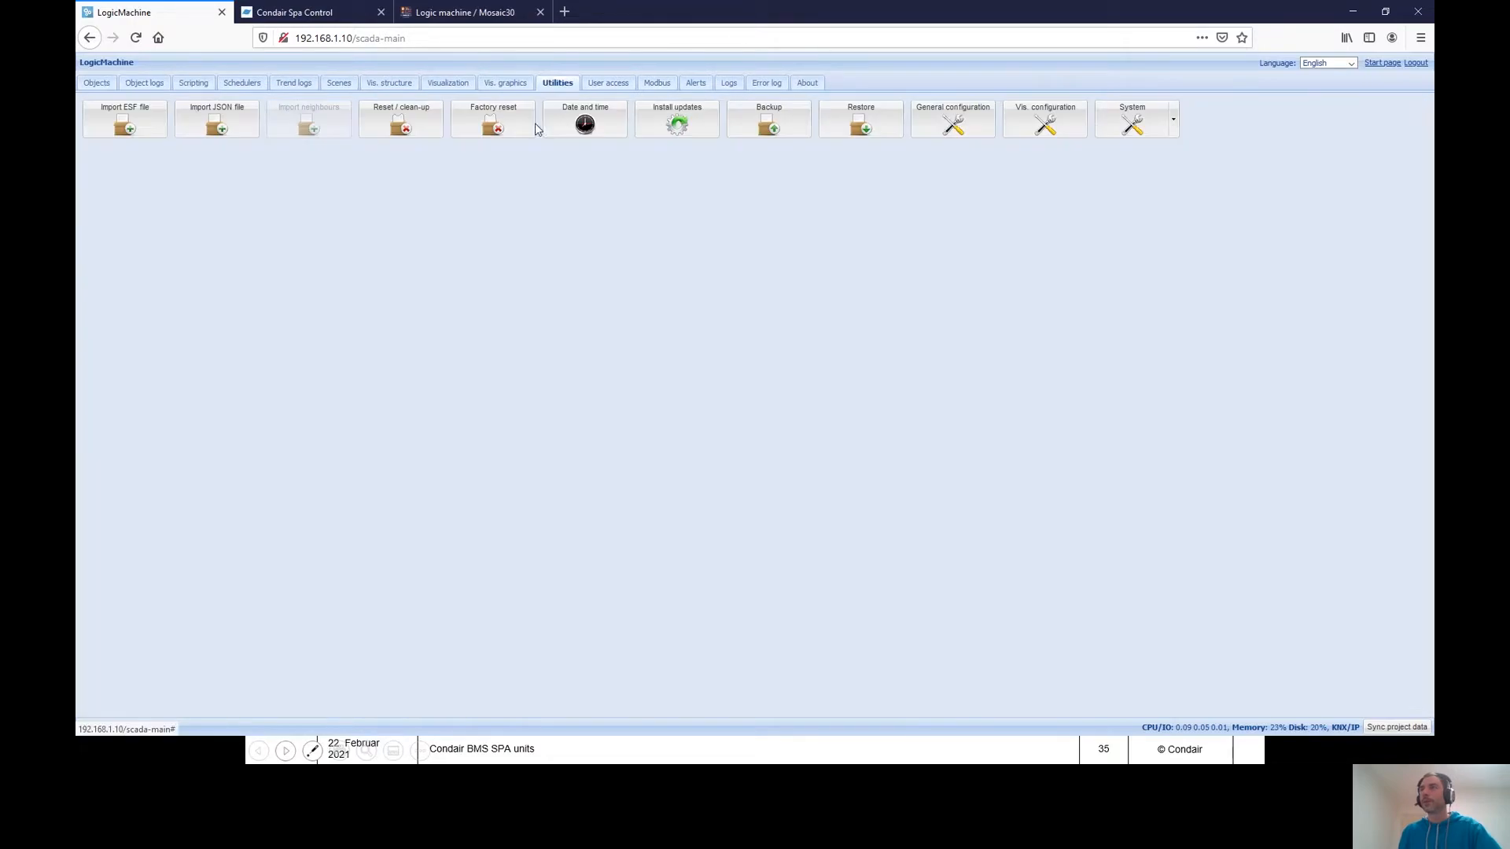
{"action": "left_click", "coordinate": [856, 124]}
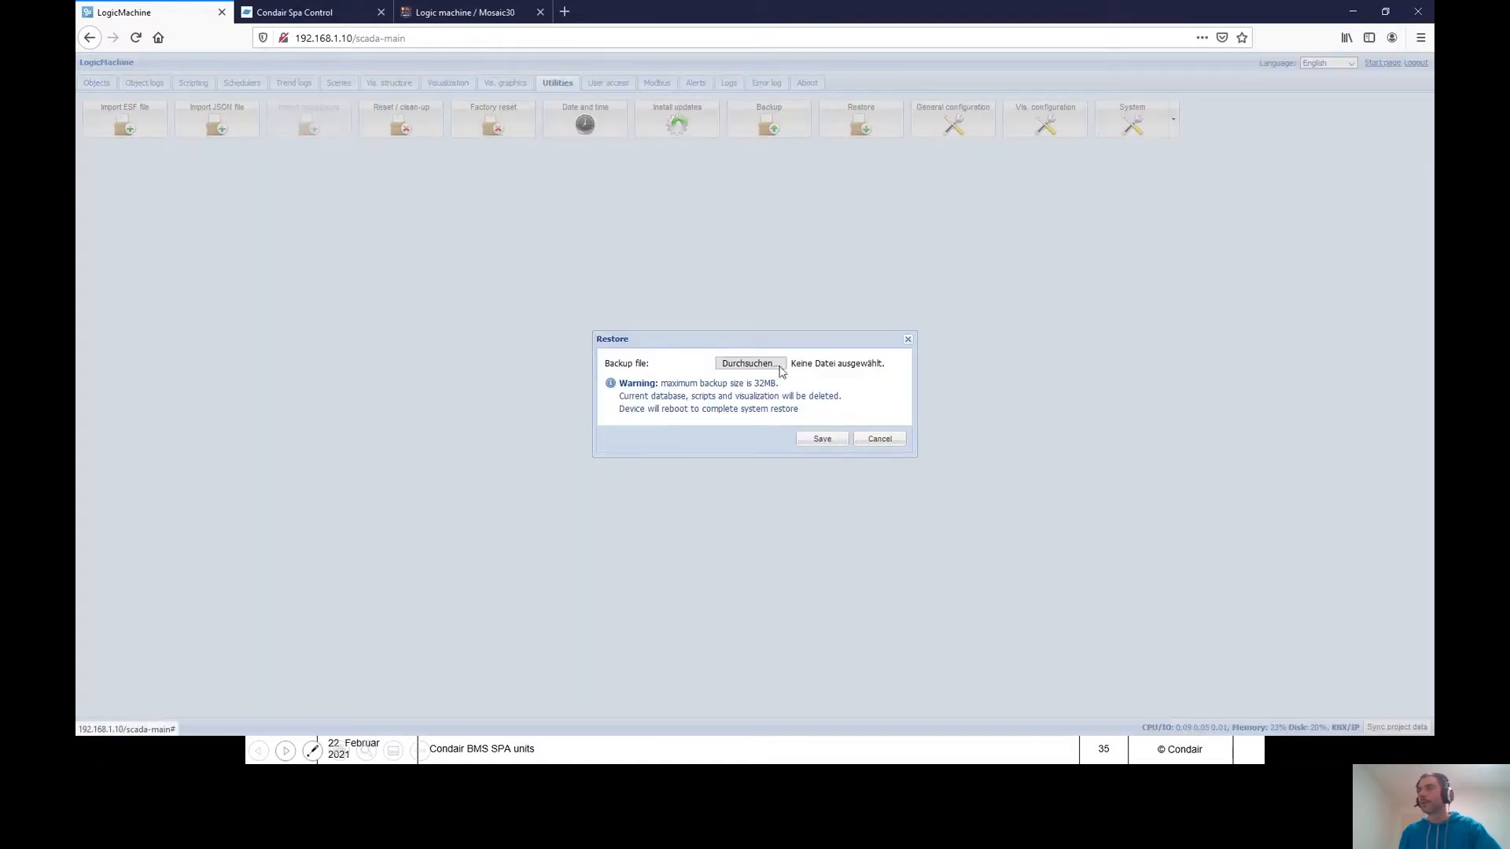
{"action": "left_click", "coordinate": [770, 362]}
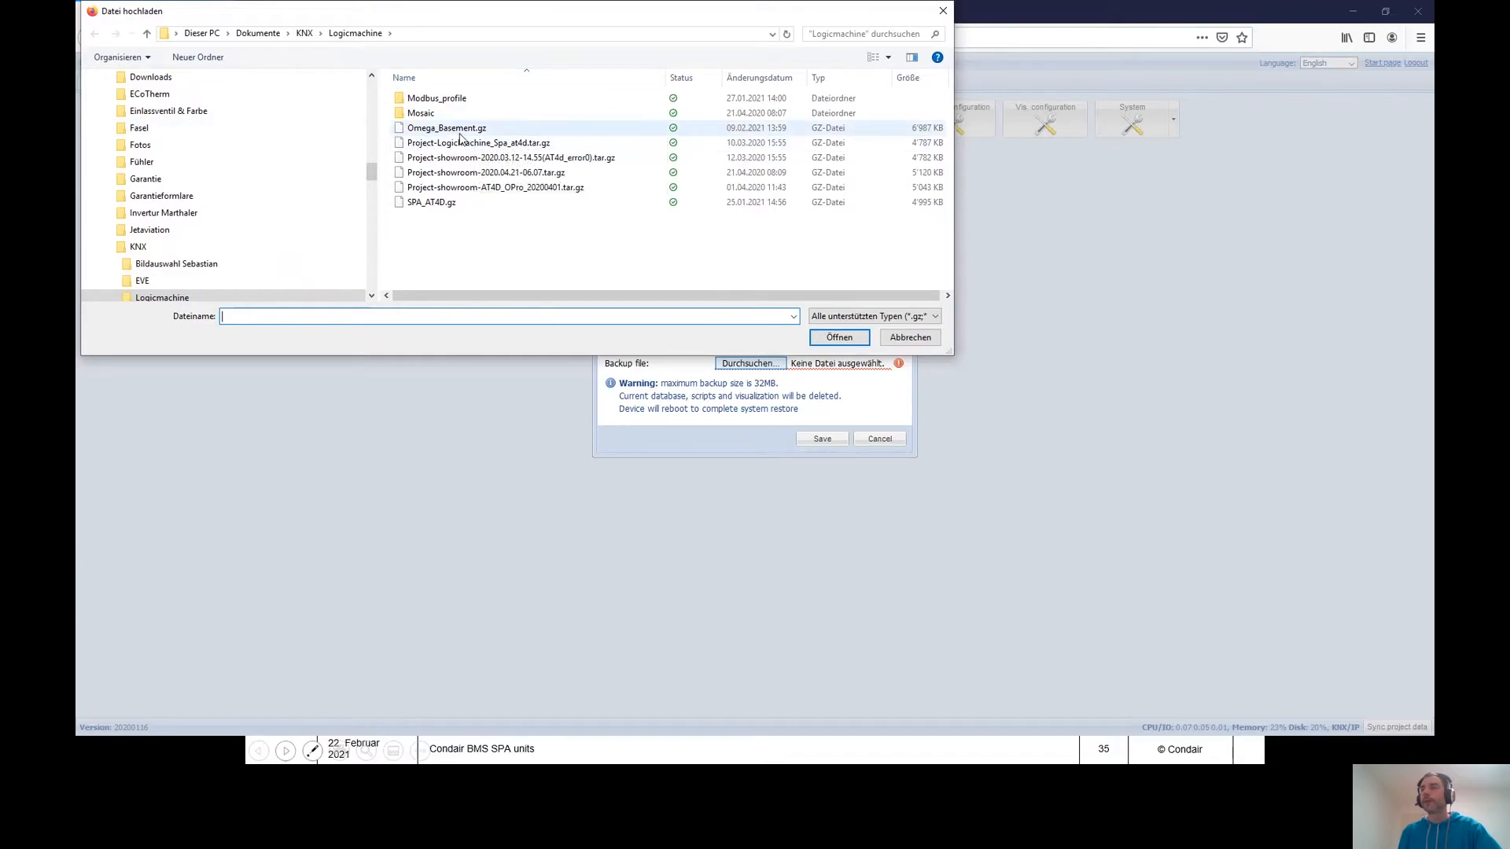
{"action": "double_click", "coordinate": [461, 134]}
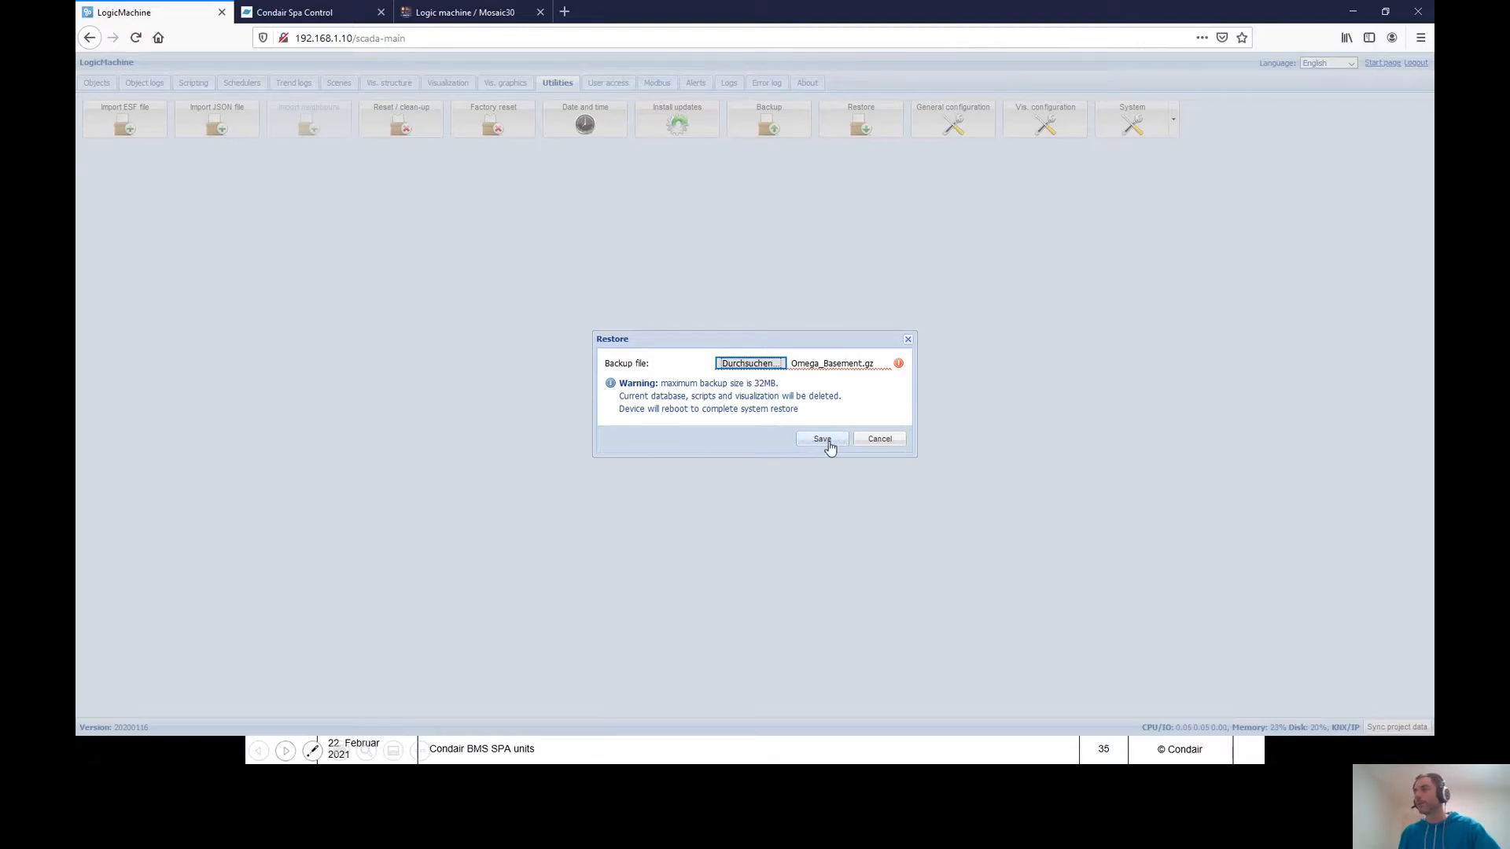
{"action": "left_click", "coordinate": [829, 446]}
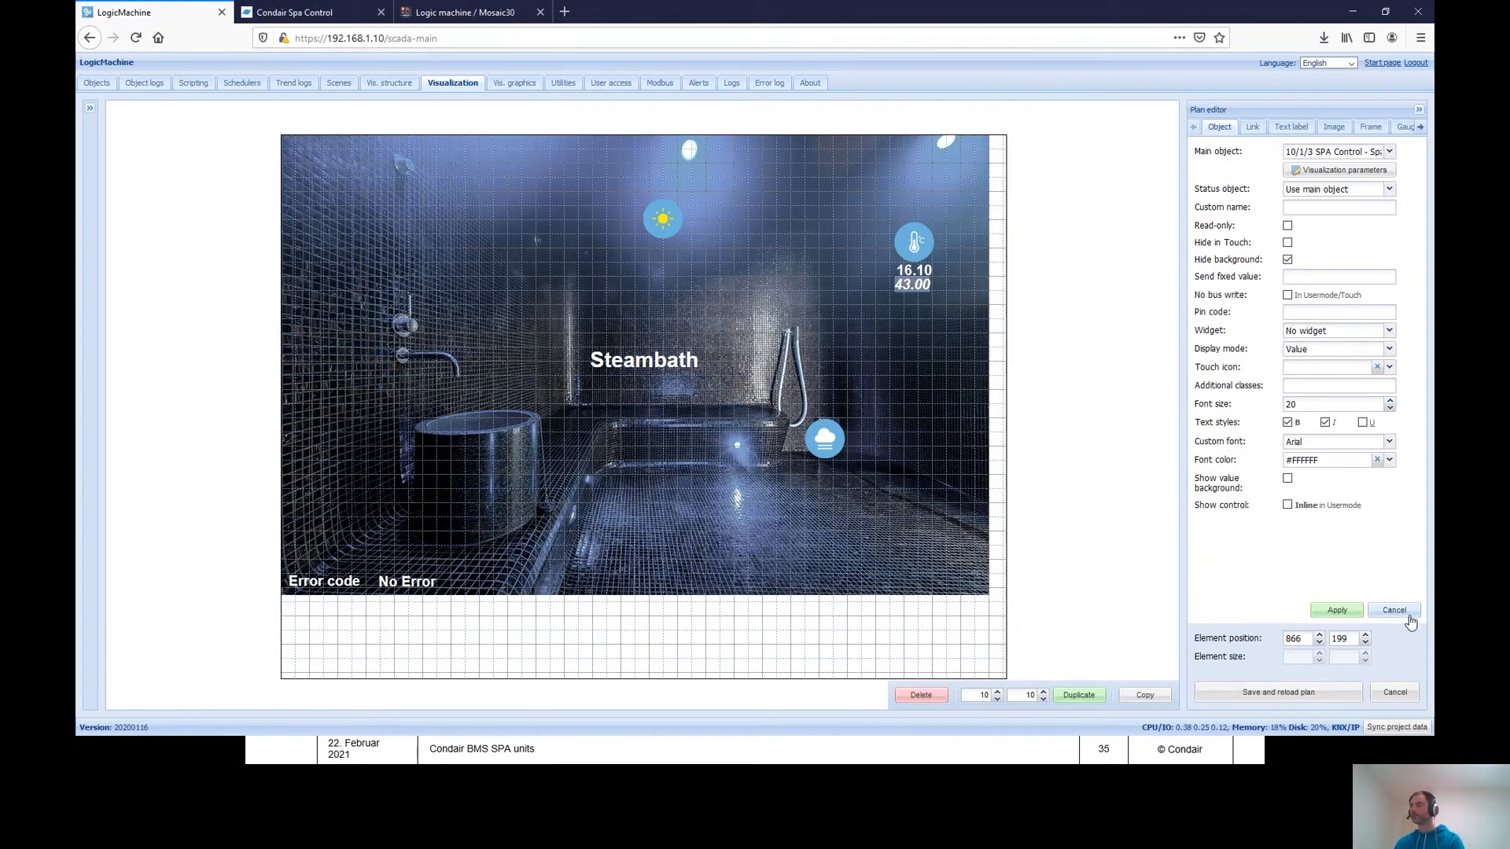
- On the Steambath plan, change the main object of the value beside the Error code label to 10/0/6 SPA Fault and apply it
{"action": "left_click", "coordinate": [1406, 615]}
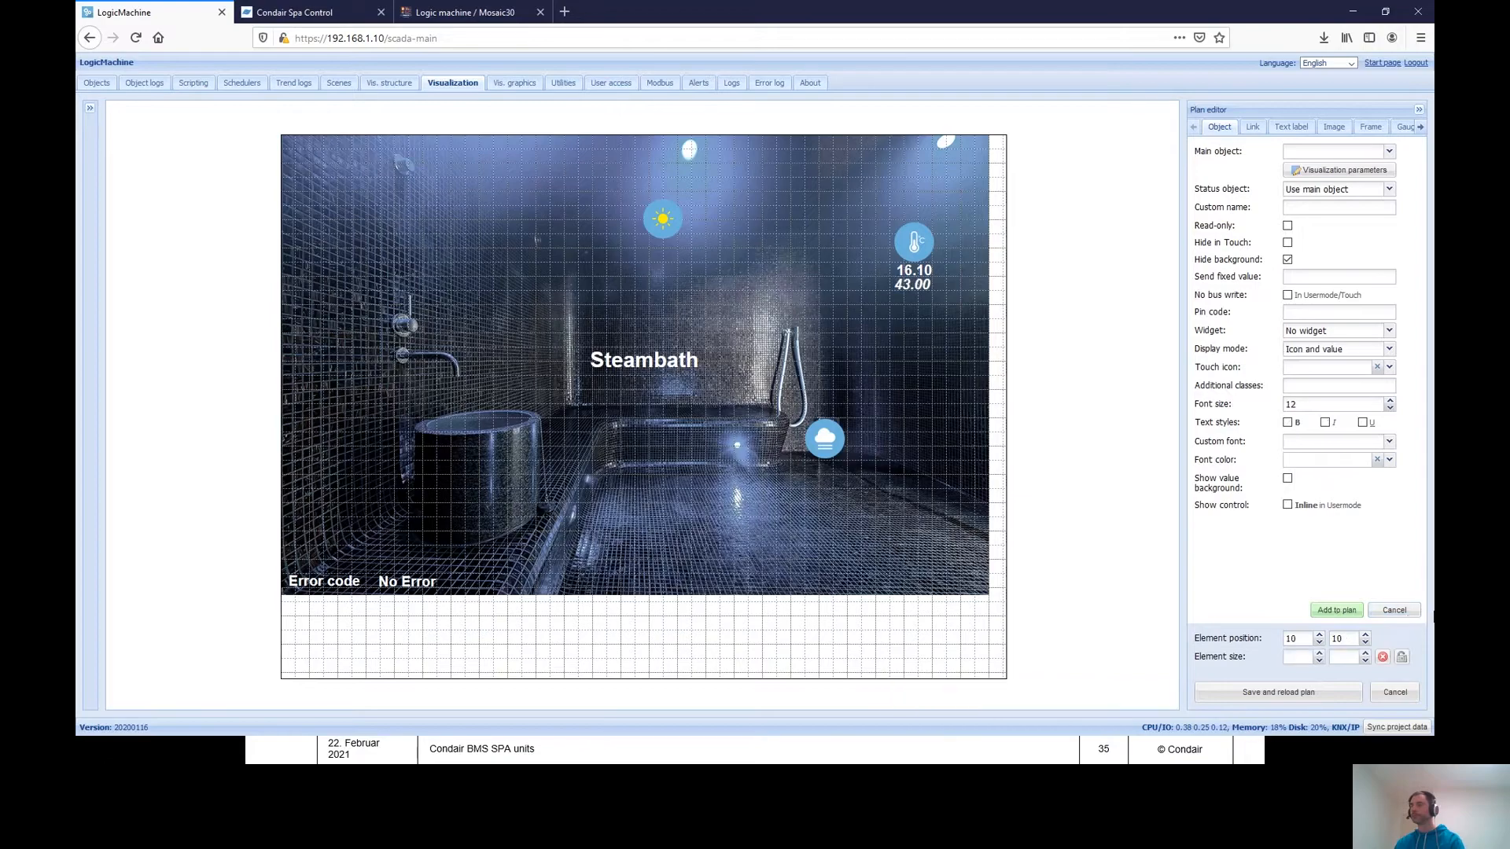
{"action": "left_click", "coordinate": [329, 584]}
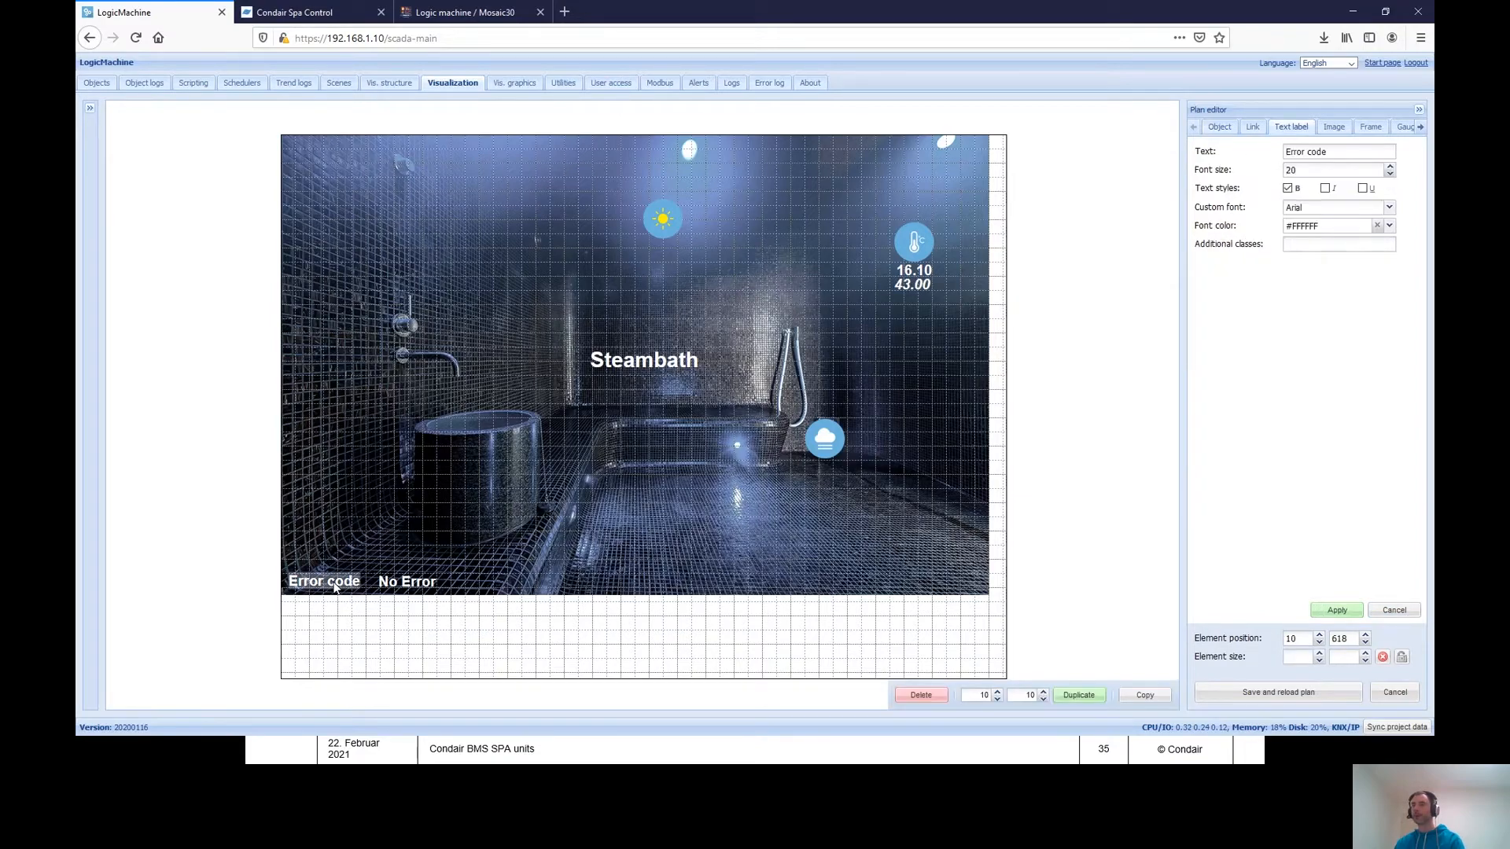
{"action": "left_click", "coordinate": [380, 583]}
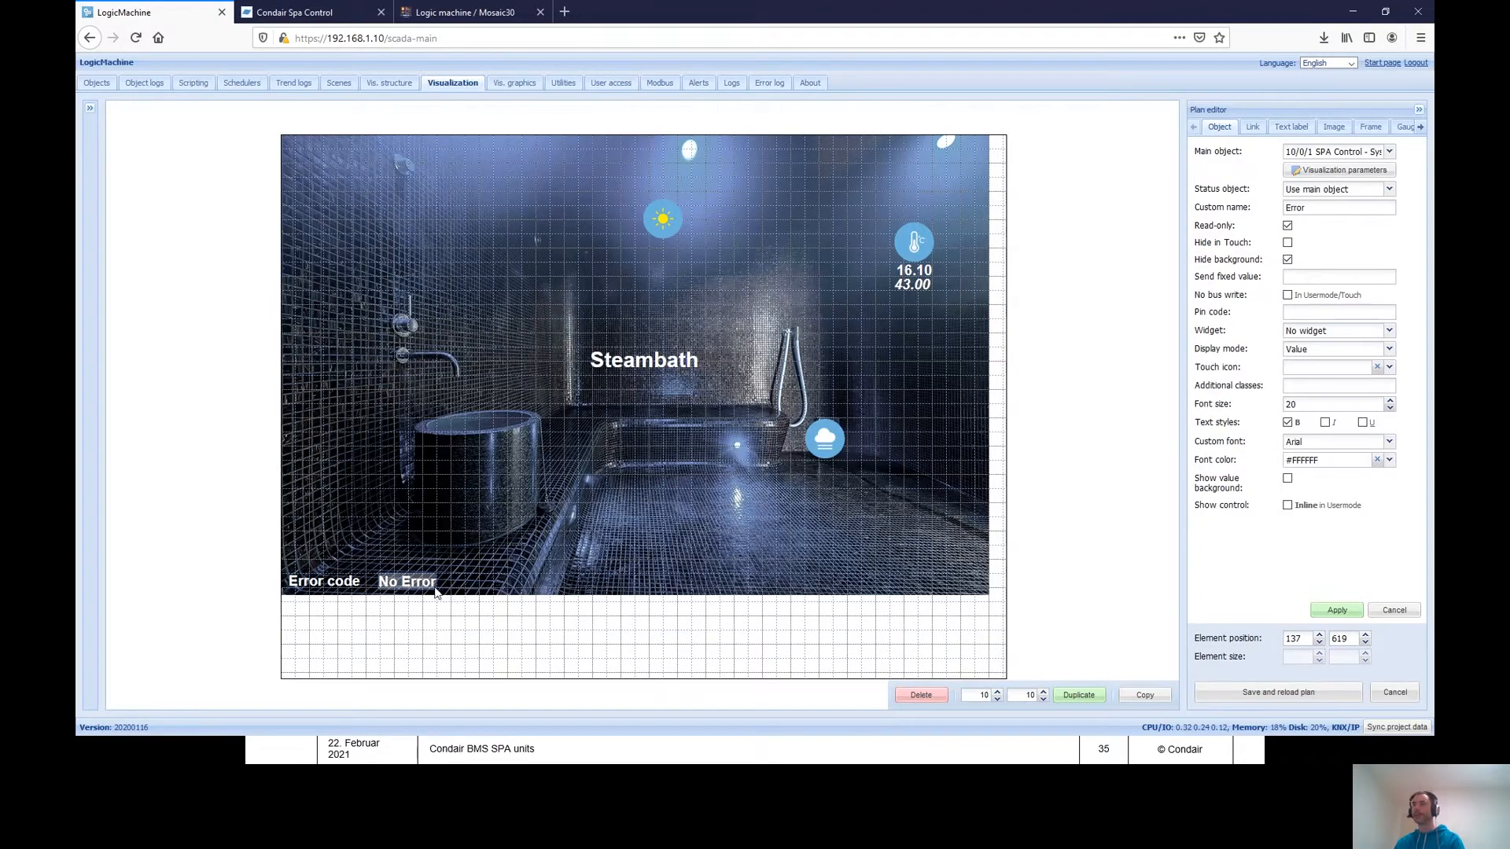
{"action": "left_click", "coordinate": [1388, 153]}
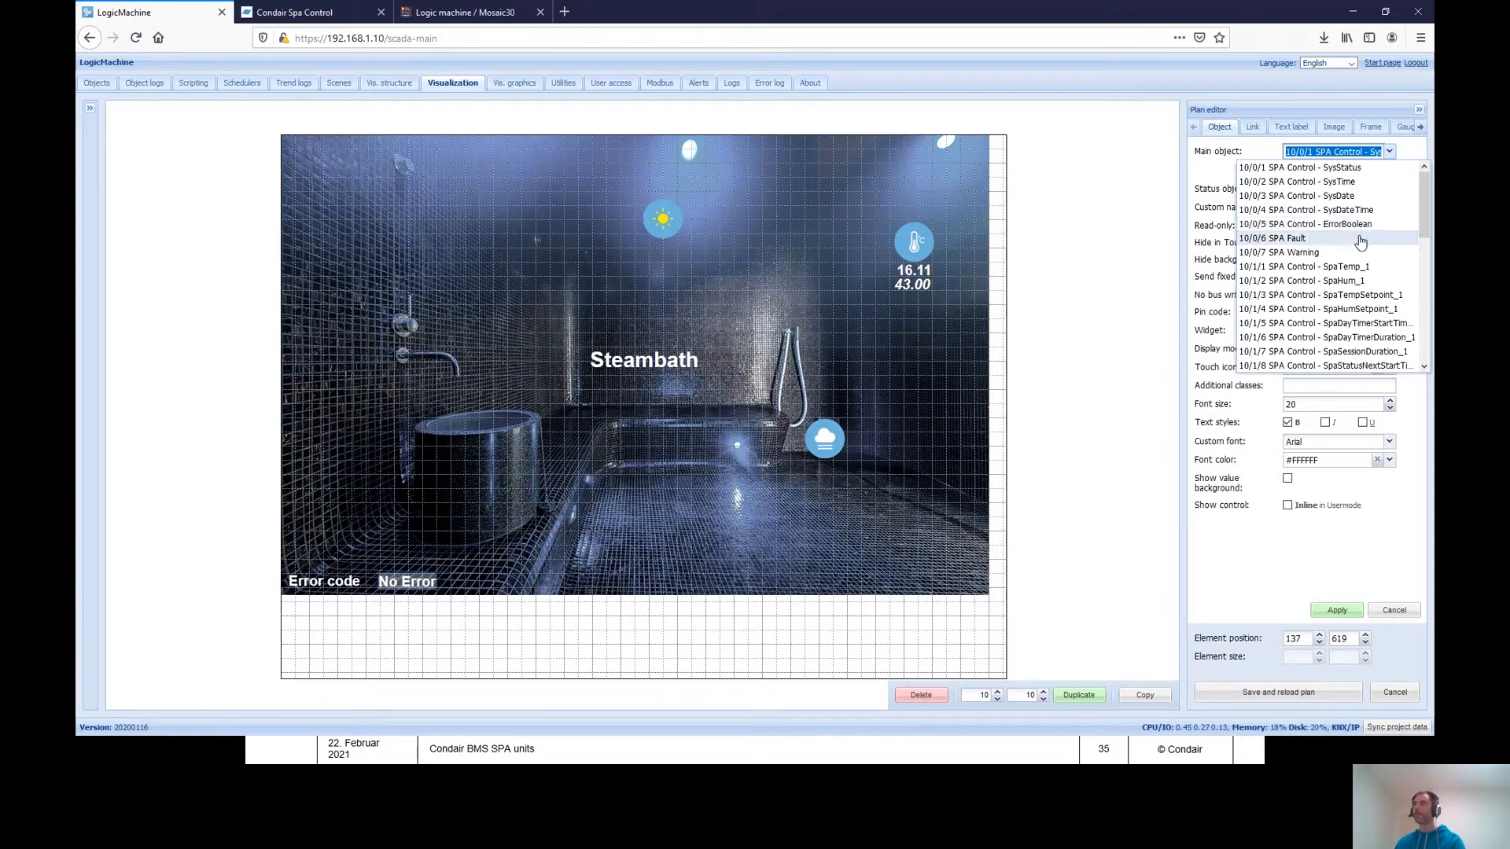
{"action": "left_click", "coordinate": [1357, 240]}
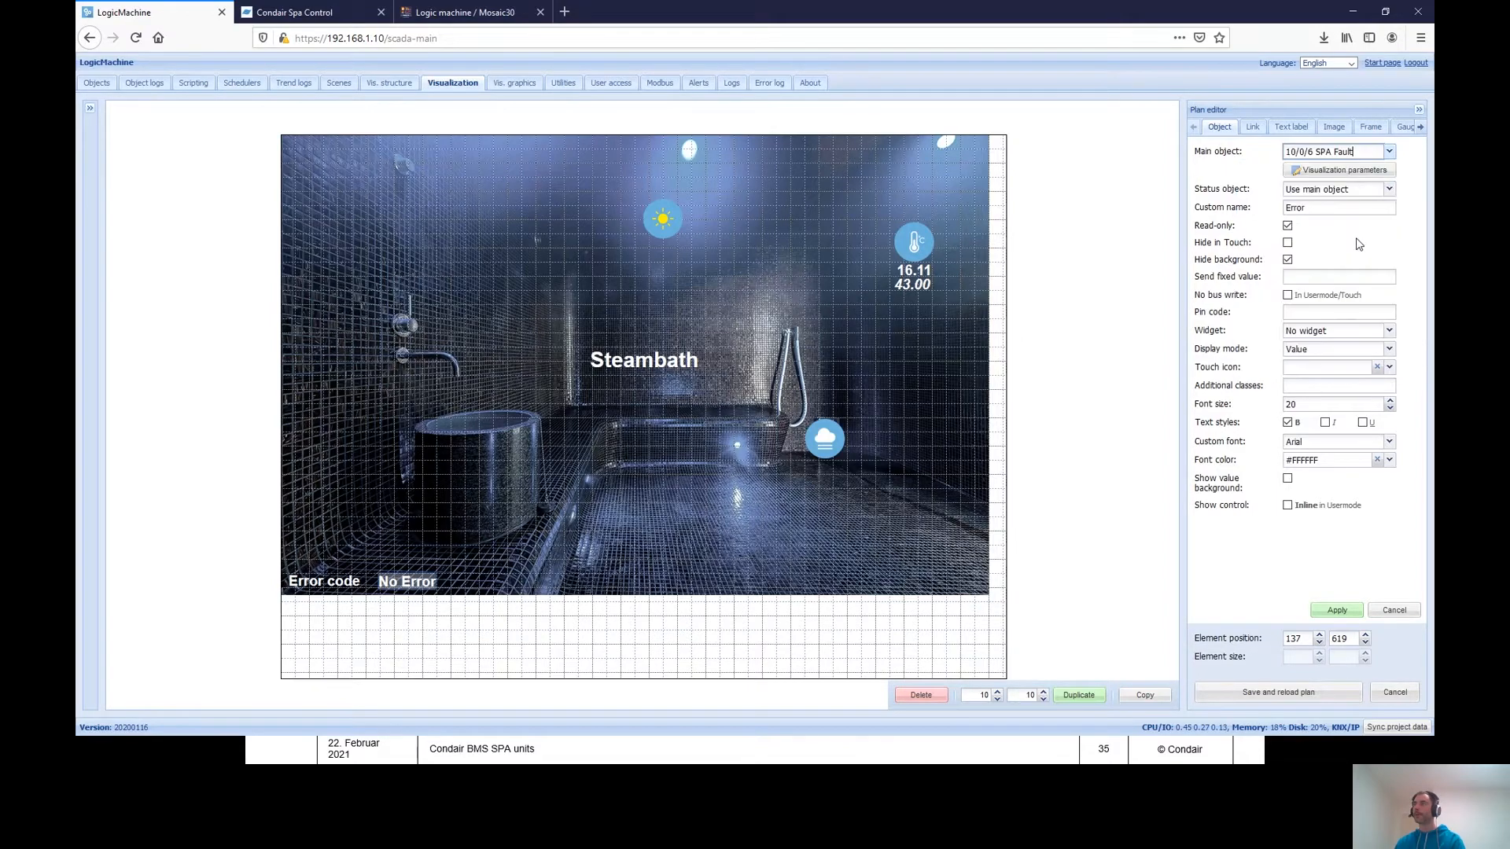
{"action": "left_click", "coordinate": [1346, 615]}
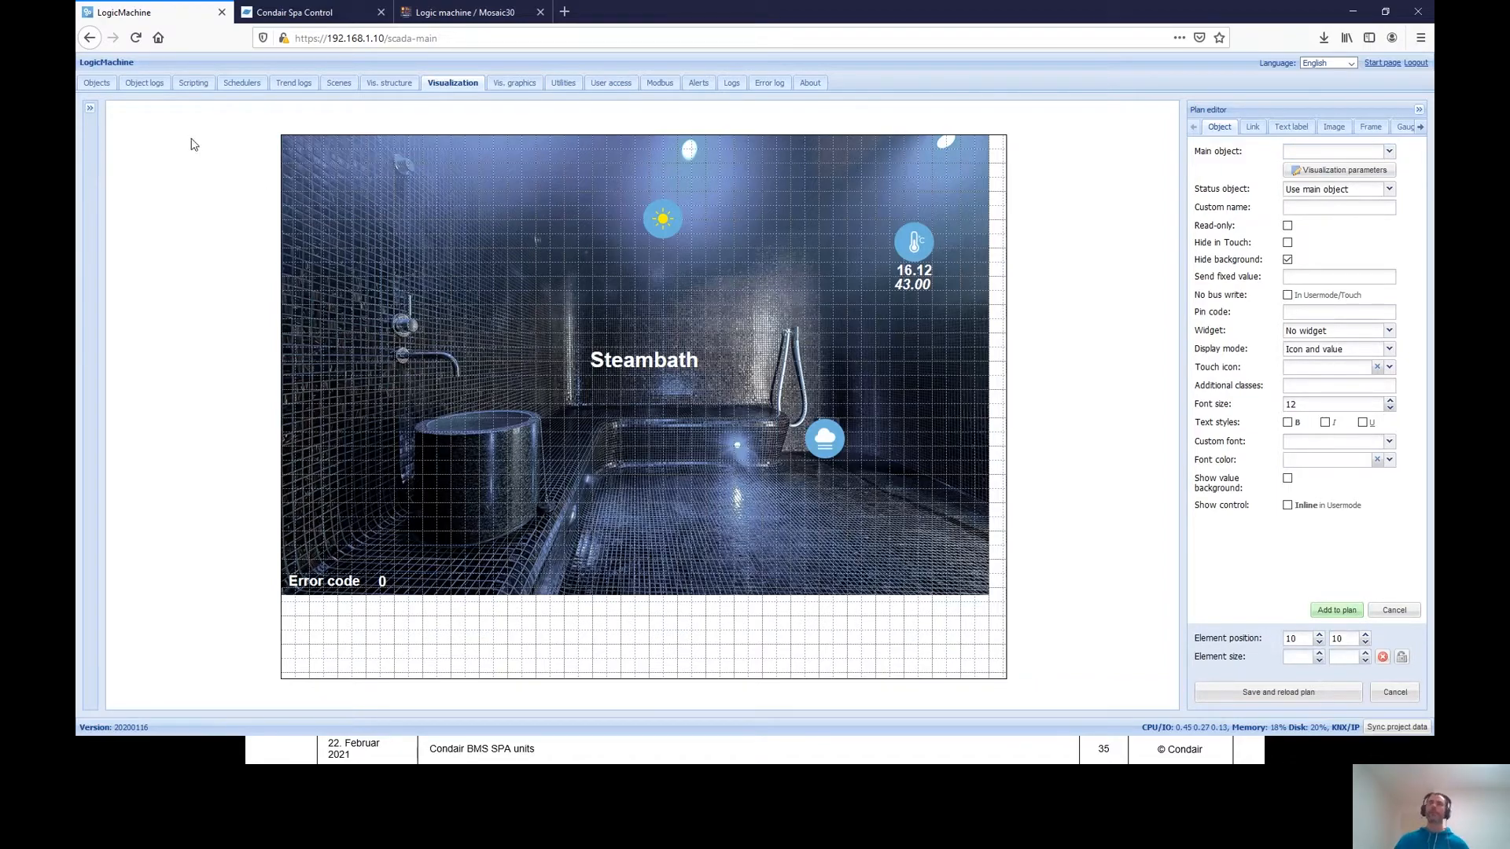
- Leave the Steambath plan without saving and view the object list
{"action": "left_click", "coordinate": [98, 84]}
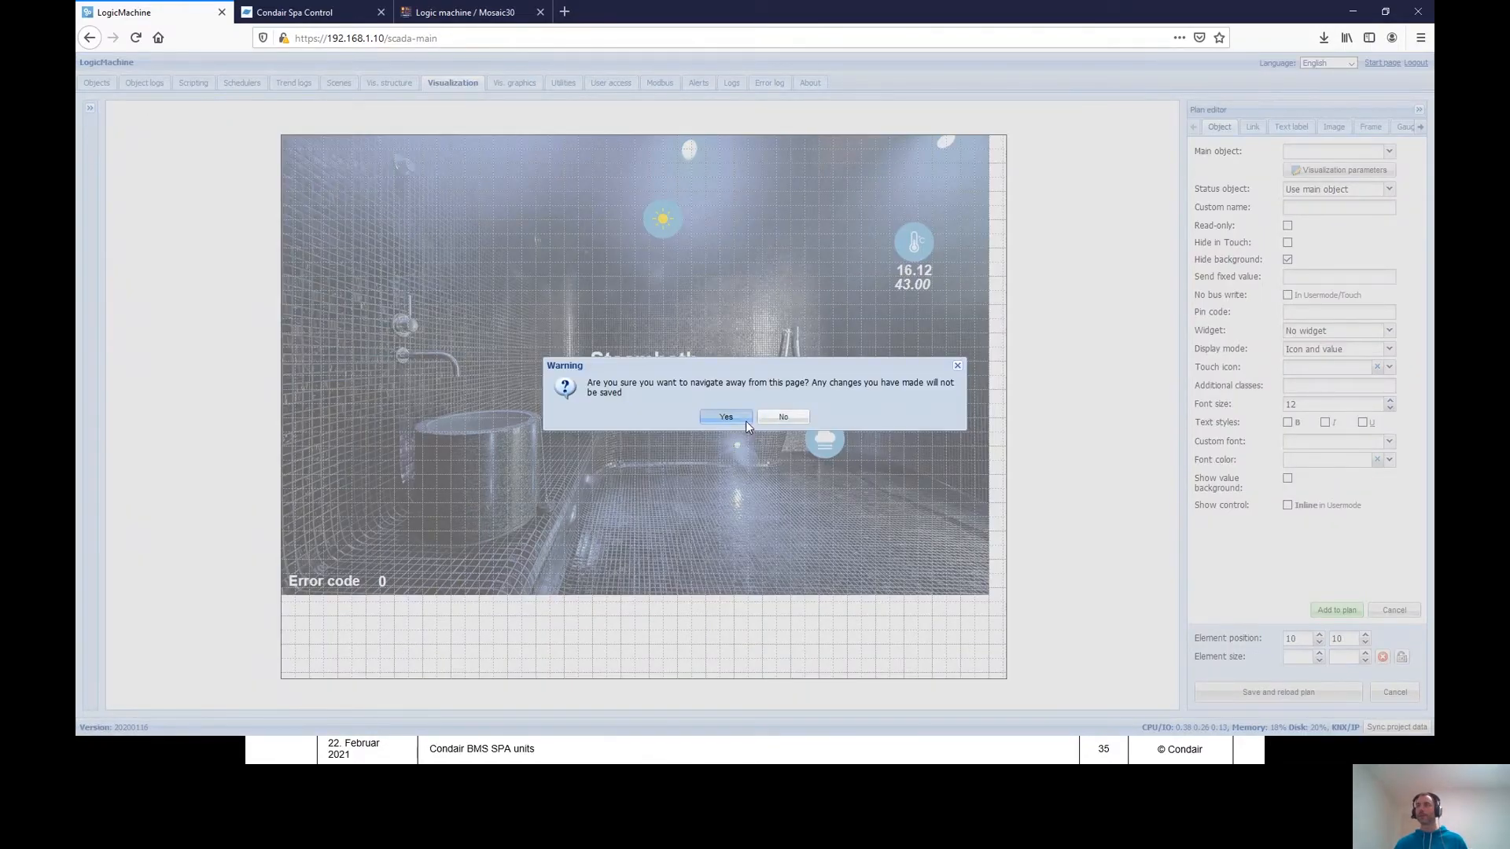
{"action": "left_click", "coordinate": [726, 418]}
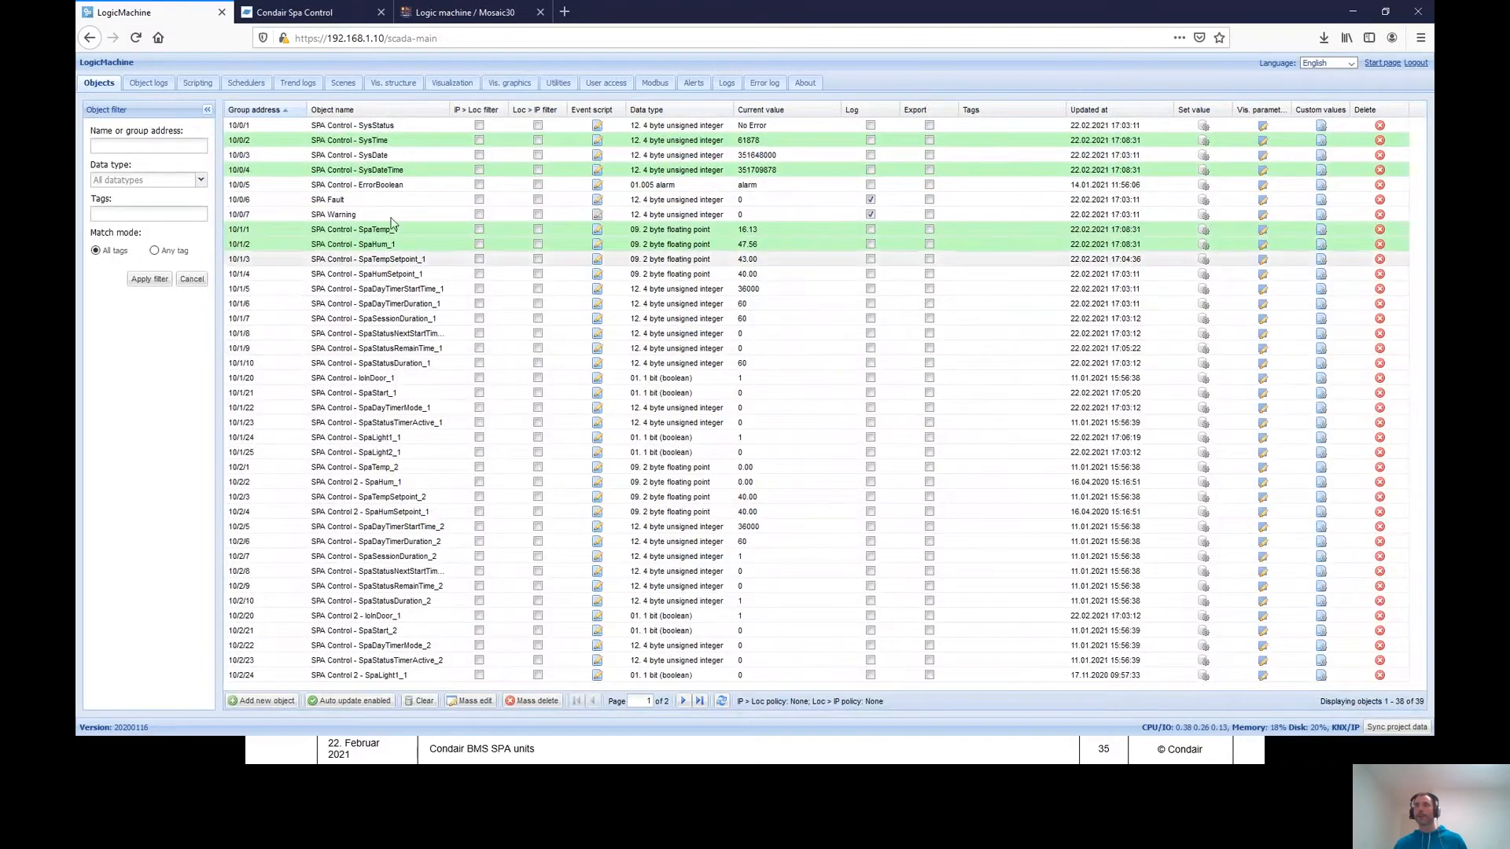
- Inspect the SPA Fault object's settings and its value-setting dialog, and close both without changes
{"action": "left_click", "coordinate": [421, 203]}
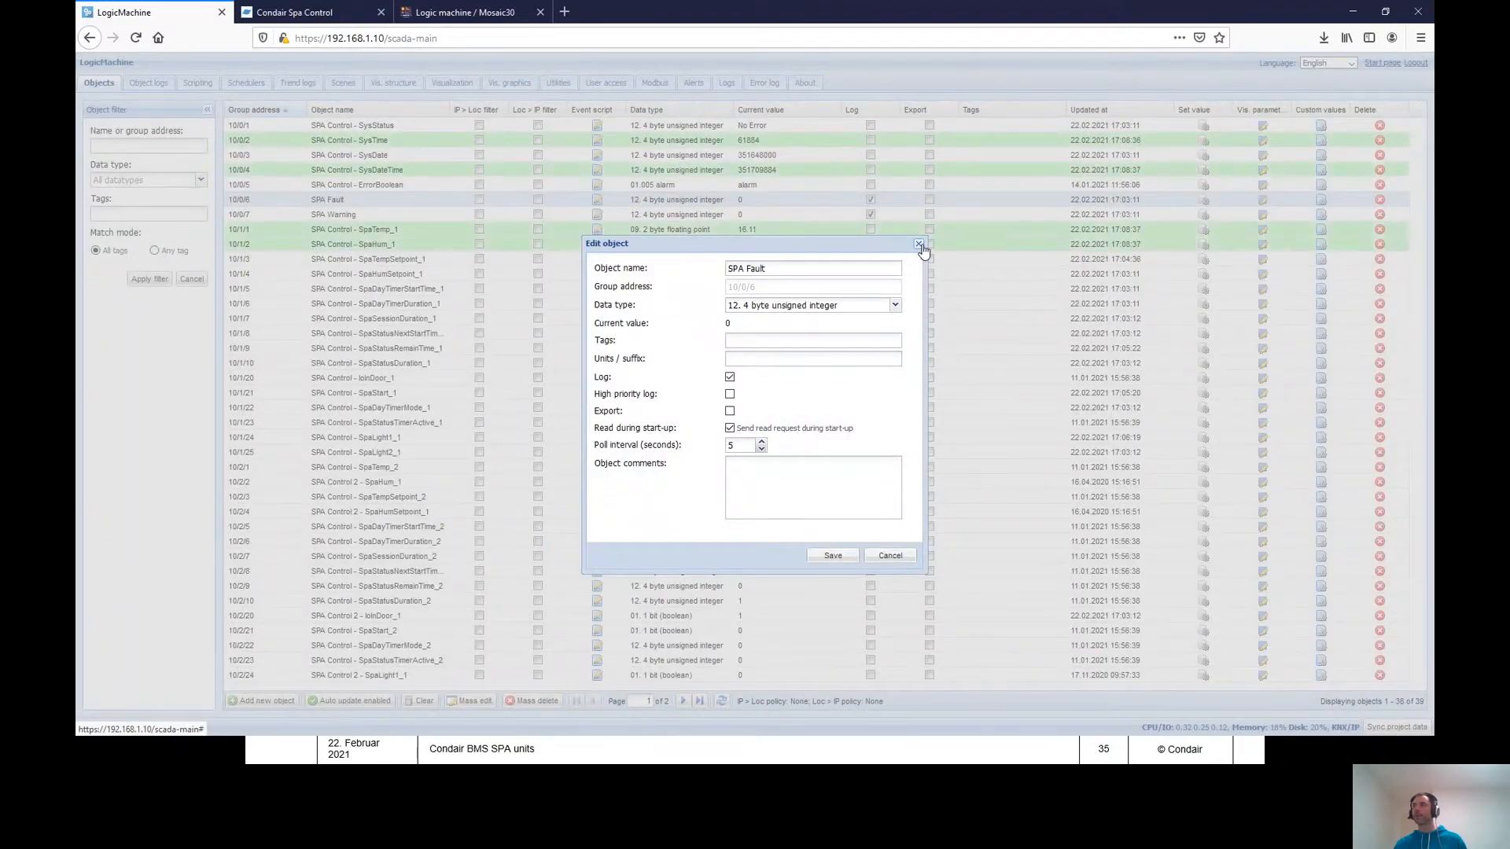
{"action": "left_click", "coordinate": [919, 244]}
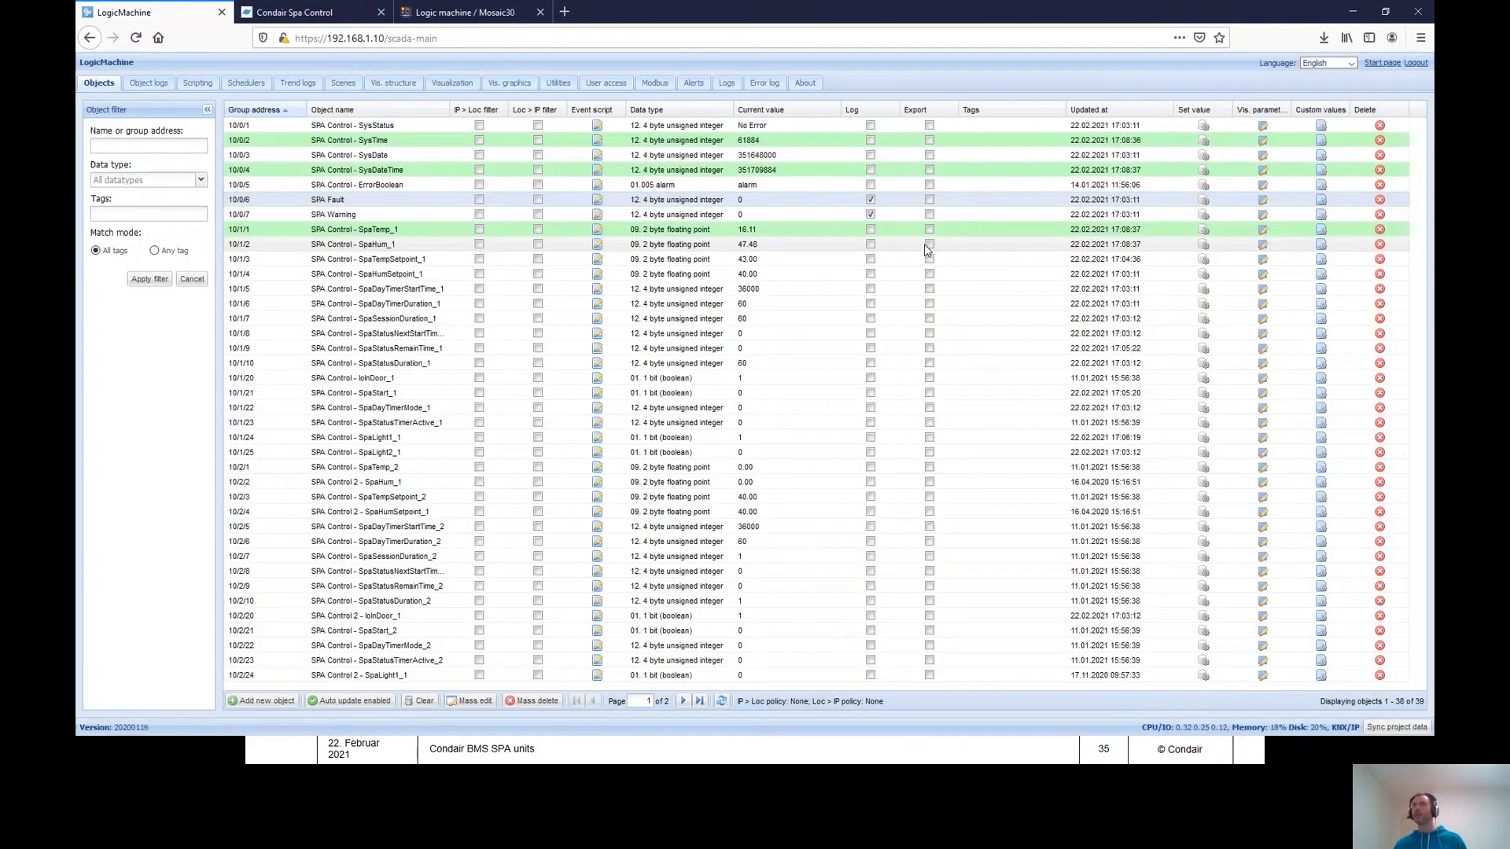
{"action": "left_click", "coordinate": [1204, 201]}
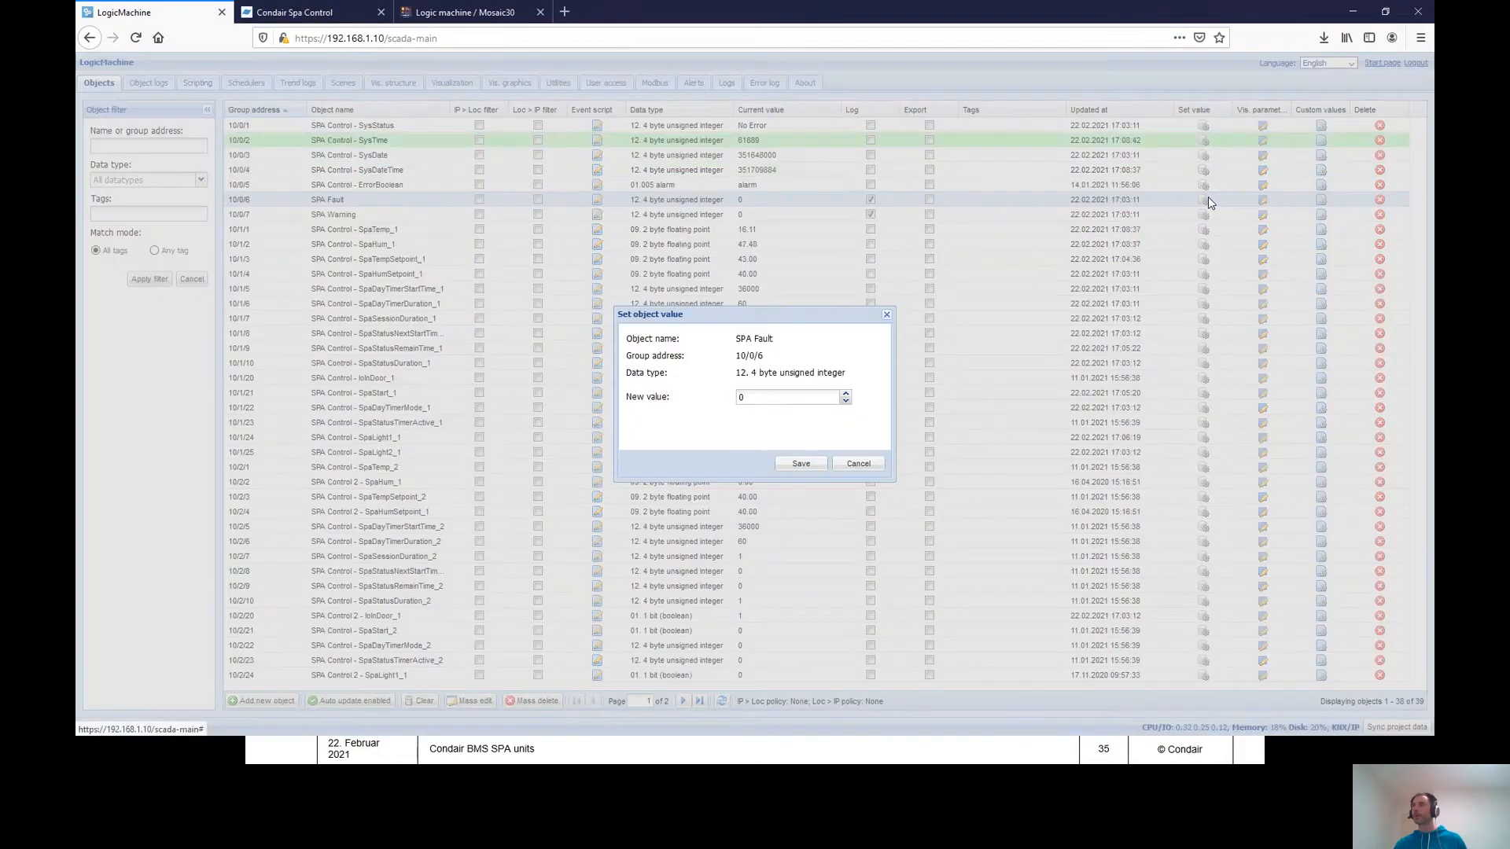
{"action": "left_click", "coordinate": [886, 315]}
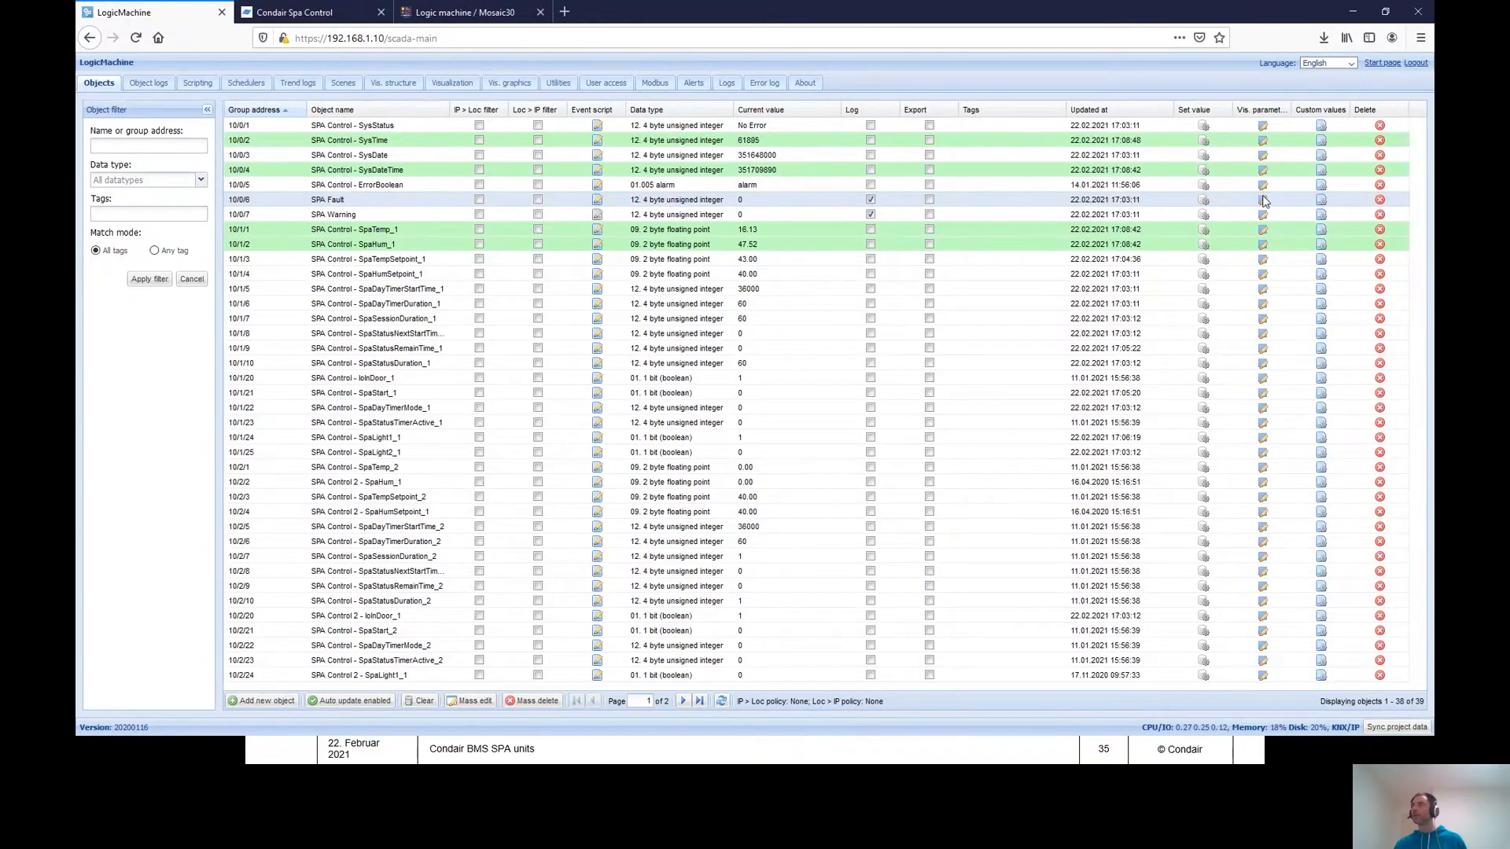
- Add a custom value to the SPA Fault object that displays "max filling/no water" for object value 22, and save it
{"action": "left_click", "coordinate": [1320, 200]}
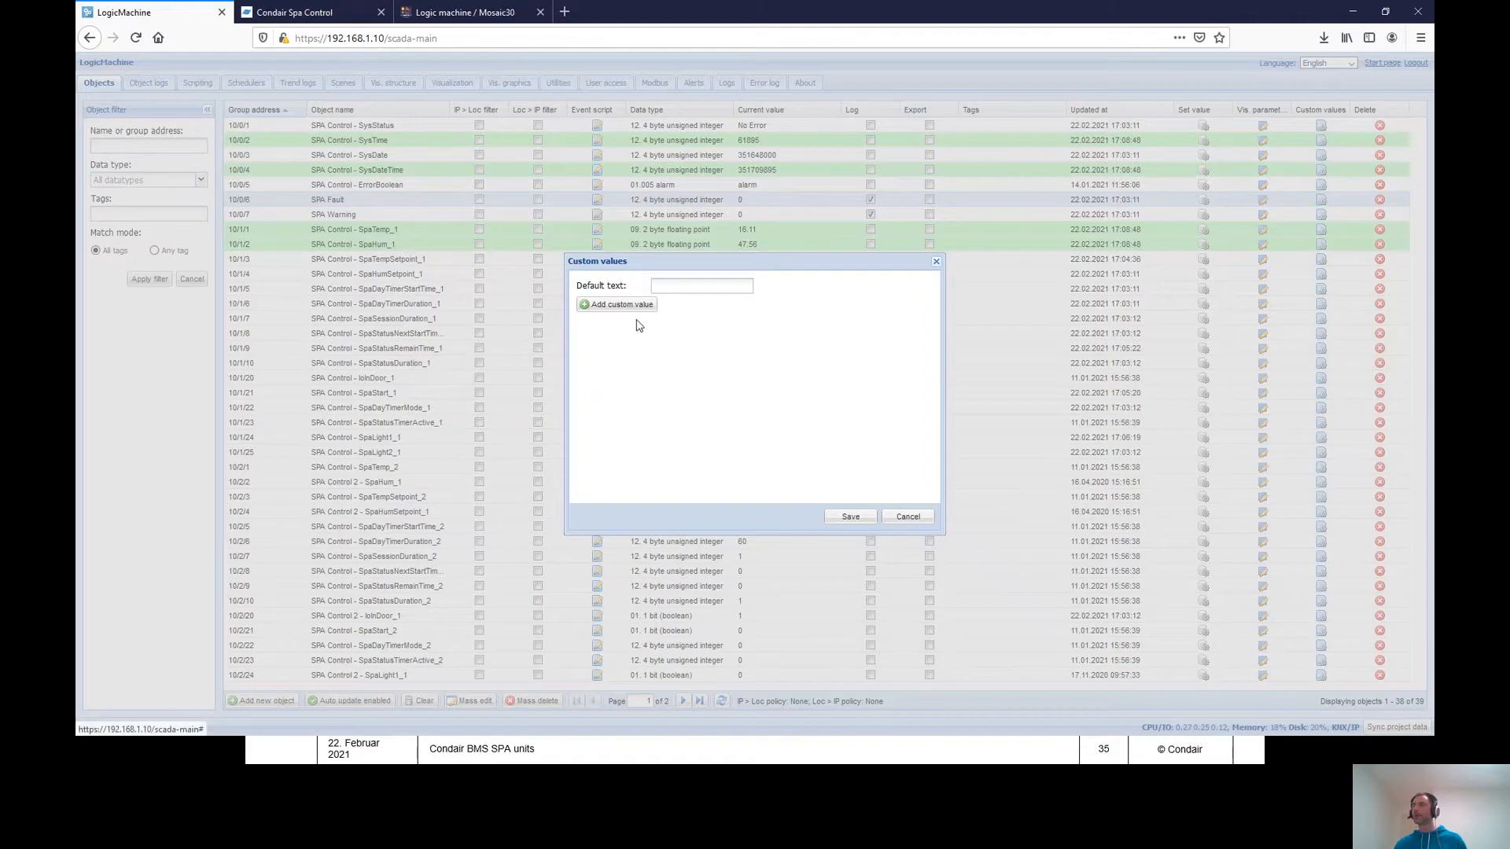
{"action": "left_click", "coordinate": [725, 286]}
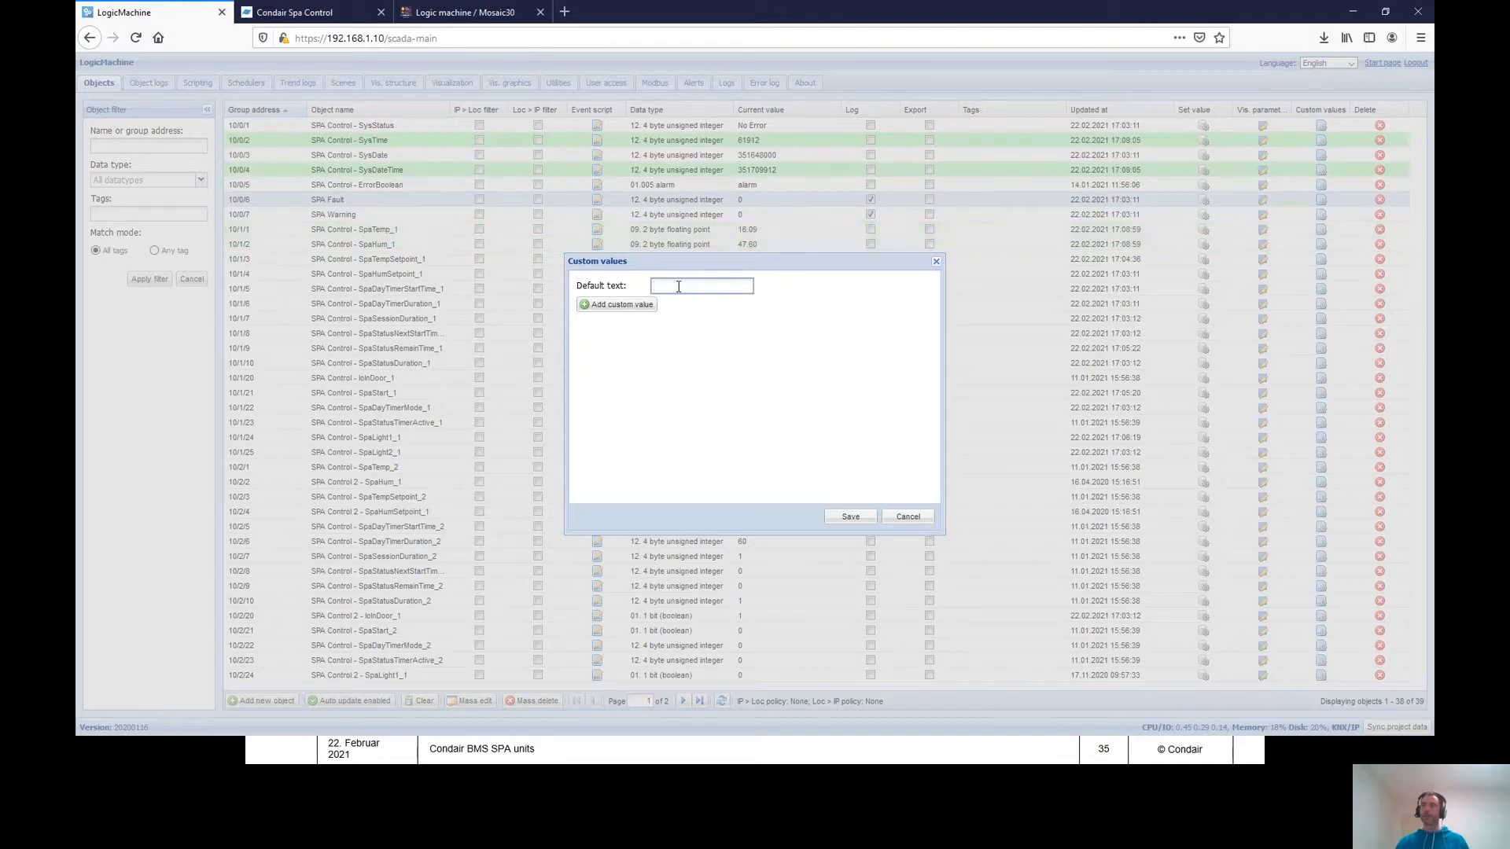
{"action": "left_click", "coordinate": [617, 305]}
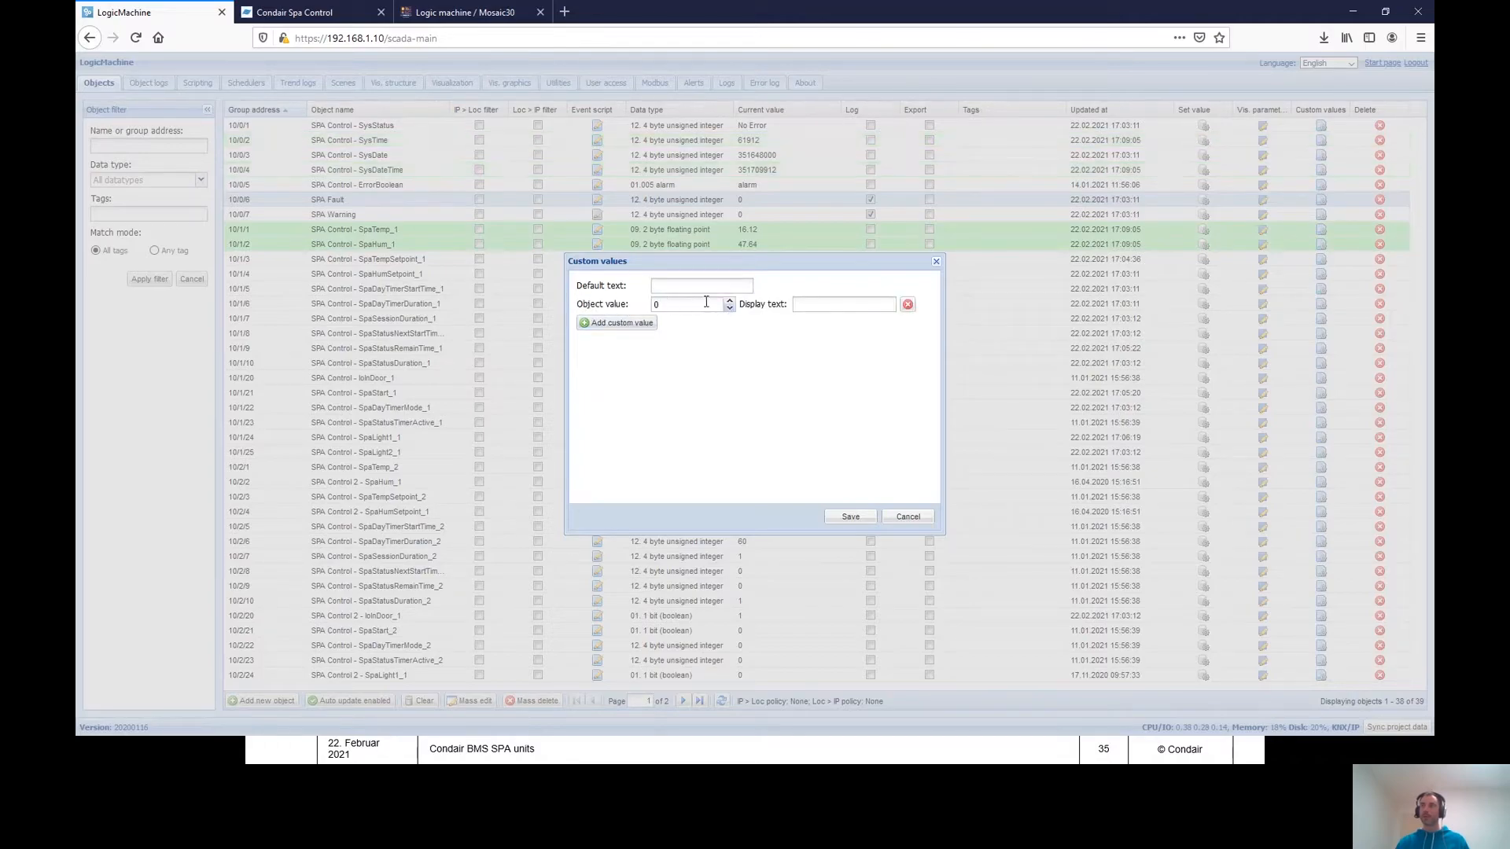
{"action": "left_click", "coordinate": [706, 304]}
{"action": "key", "text": "BackSpace"}
{"action": "type", "text": "22"}
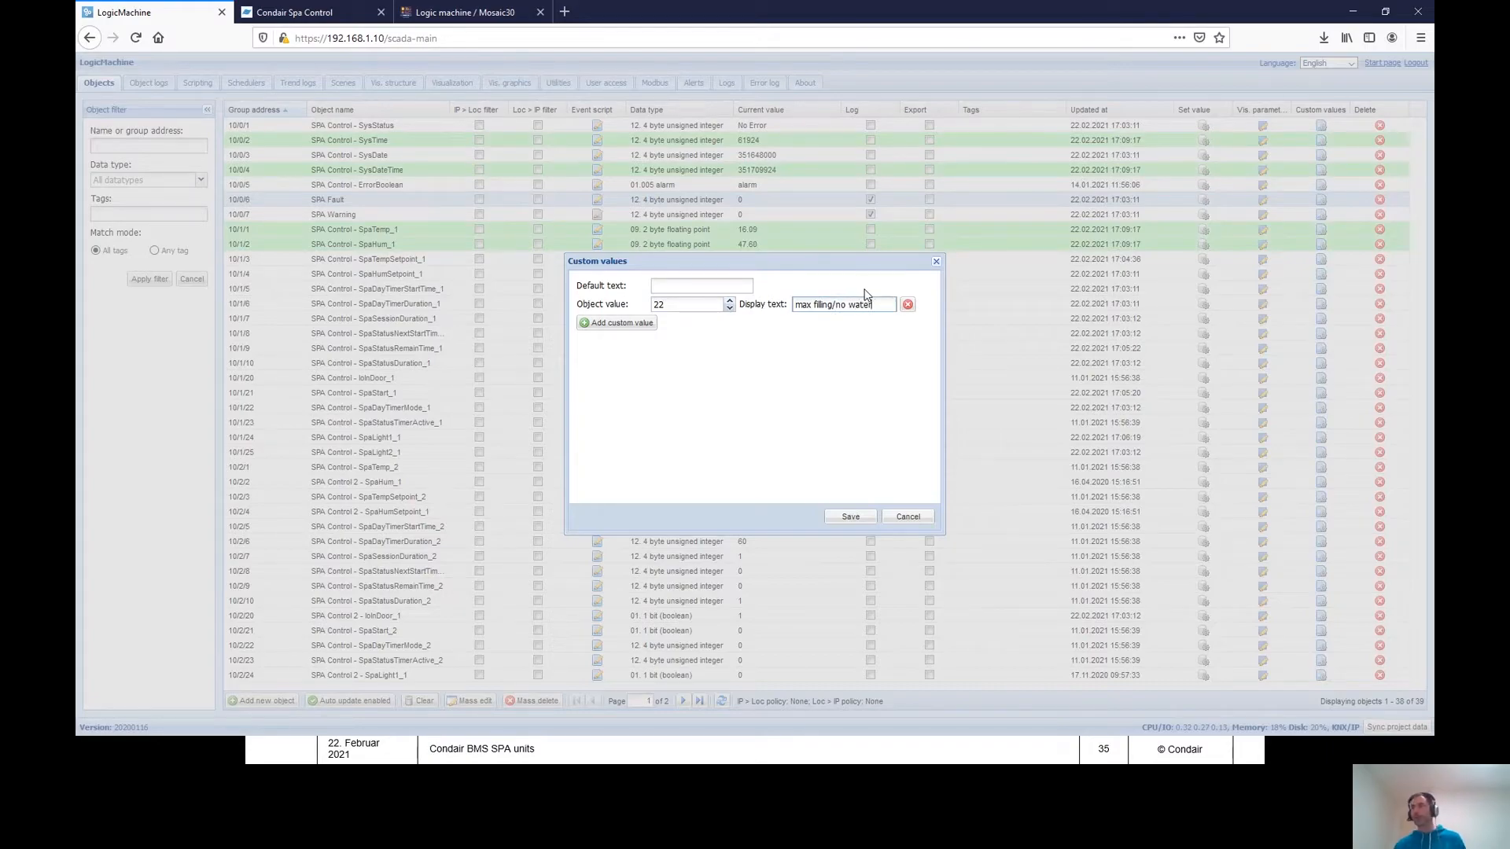
{"action": "left_click", "coordinate": [844, 519]}
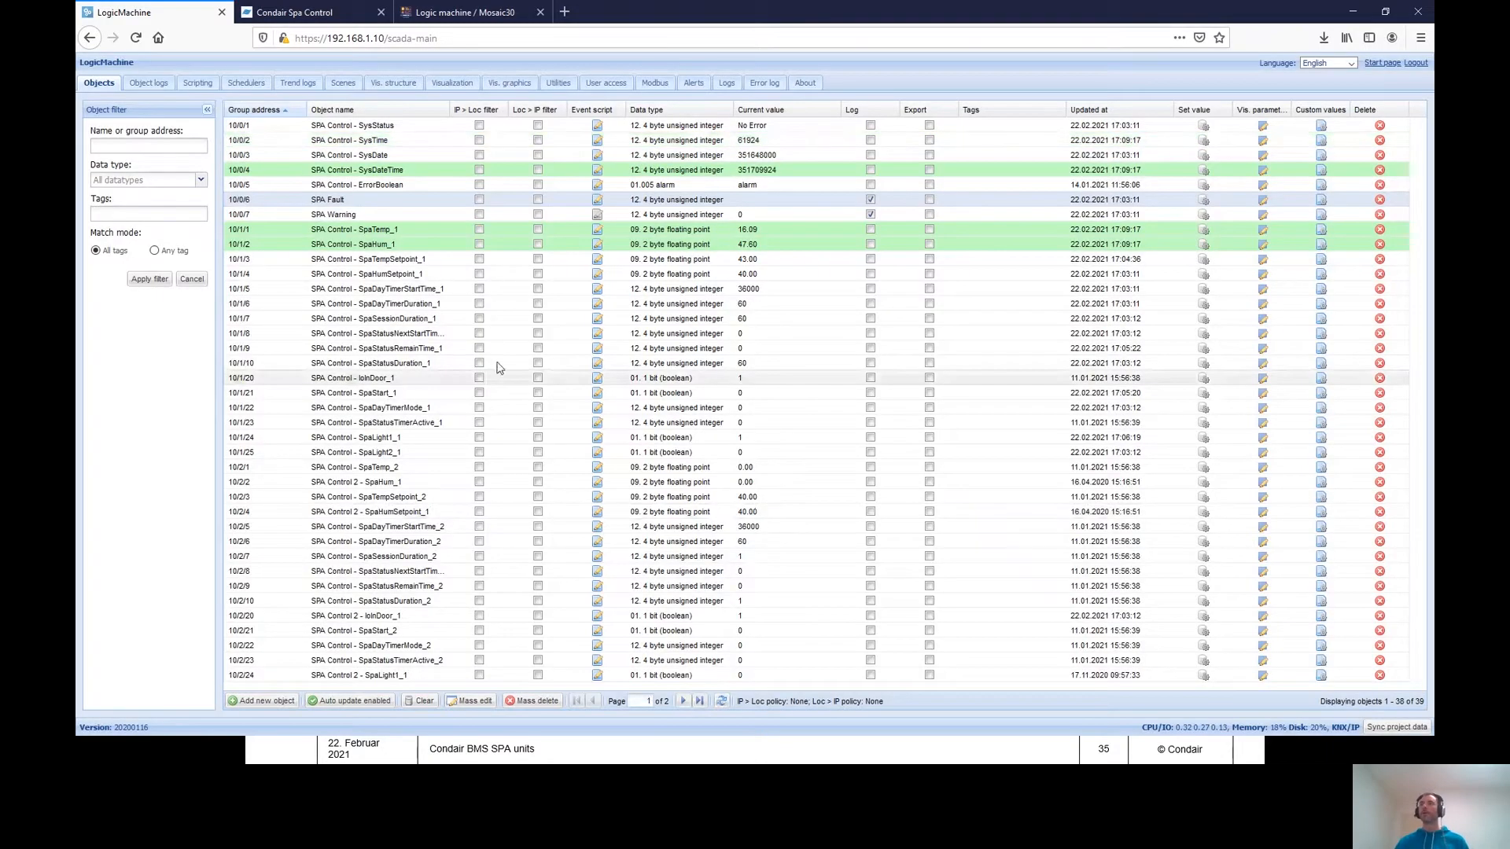
- In Condair Spa Control, set the Generator Kind in the SPA control board's control settings to Internal Omega and save
{"action": "left_click", "coordinate": [329, 11]}
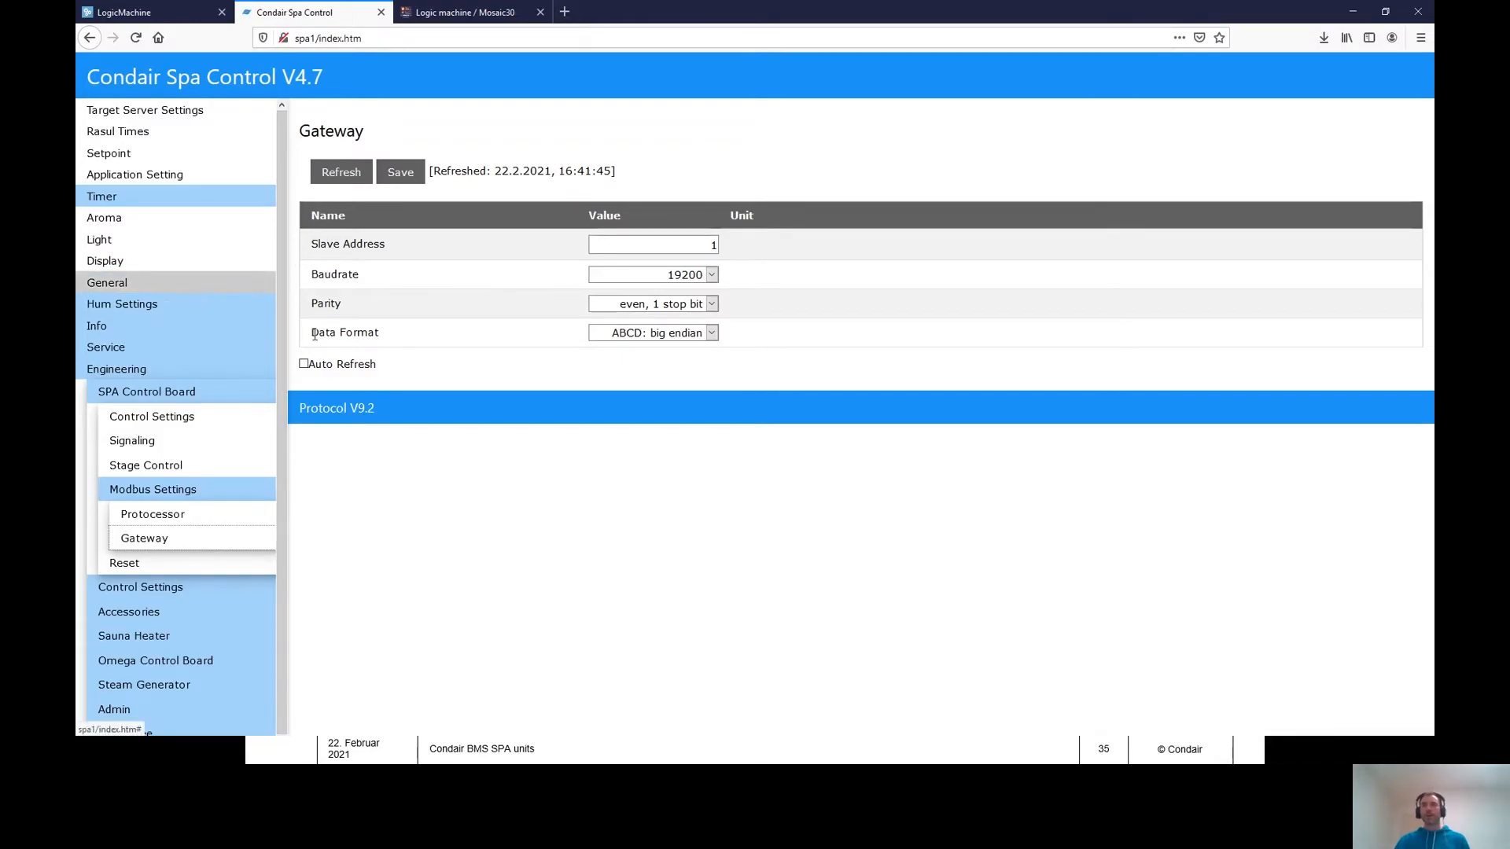
{"action": "left_click", "coordinate": [217, 393]}
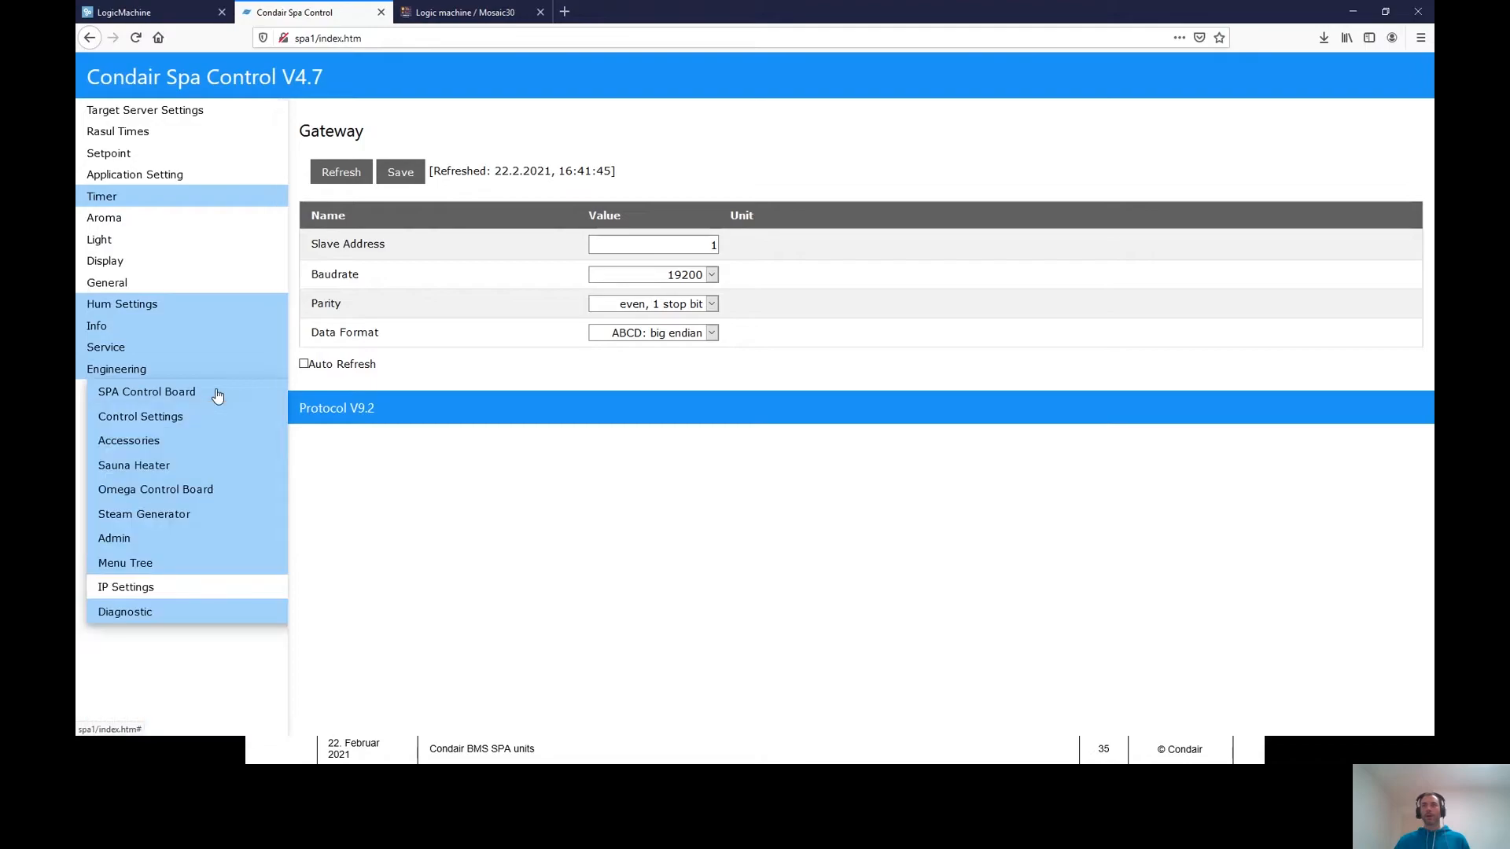
{"action": "left_click", "coordinate": [155, 399]}
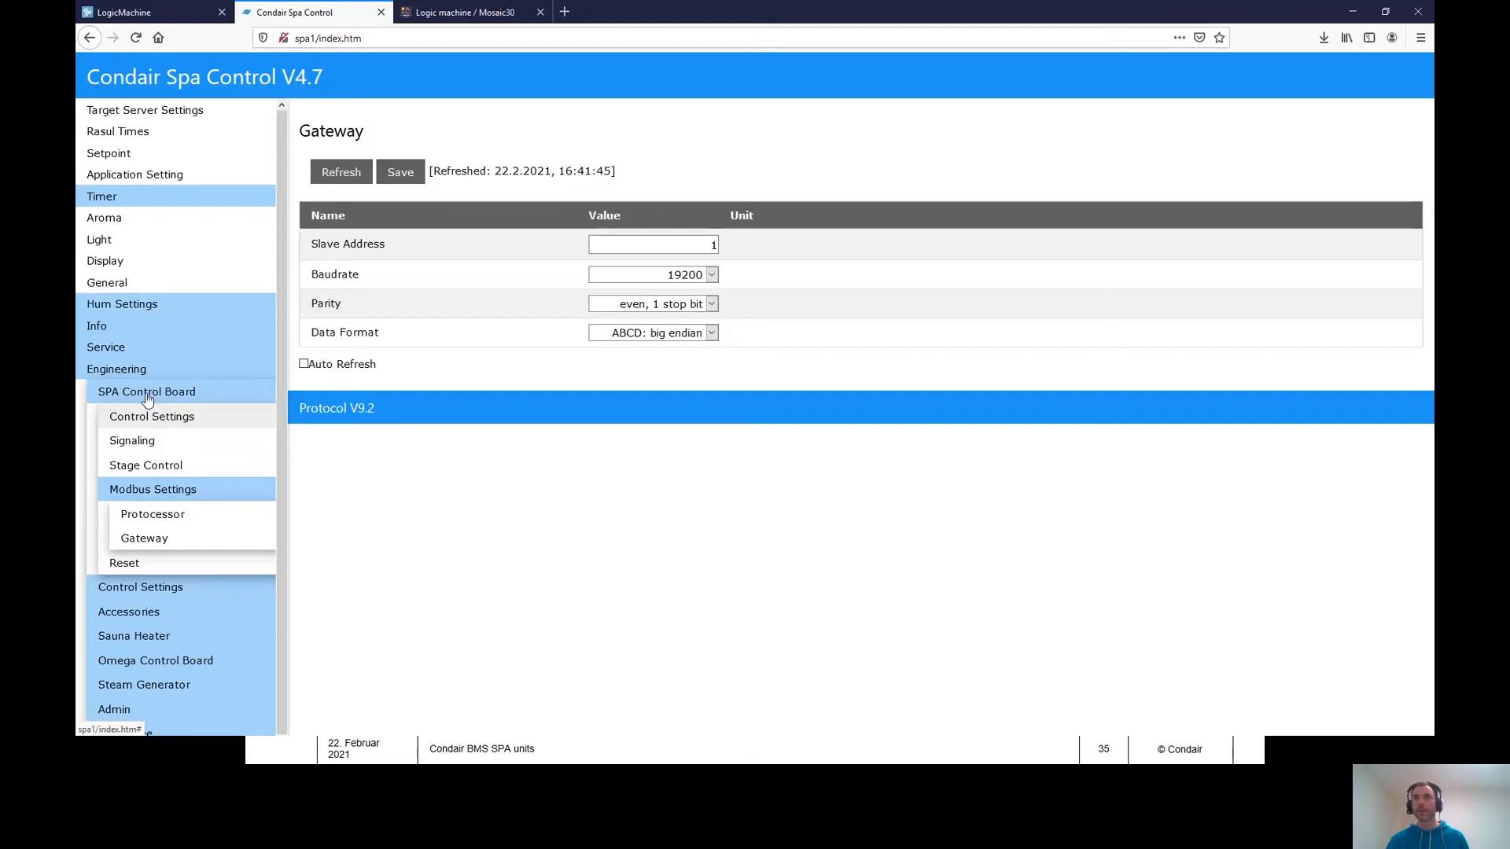
{"action": "left_click", "coordinate": [135, 371]}
{"action": "left_click", "coordinate": [135, 371]}
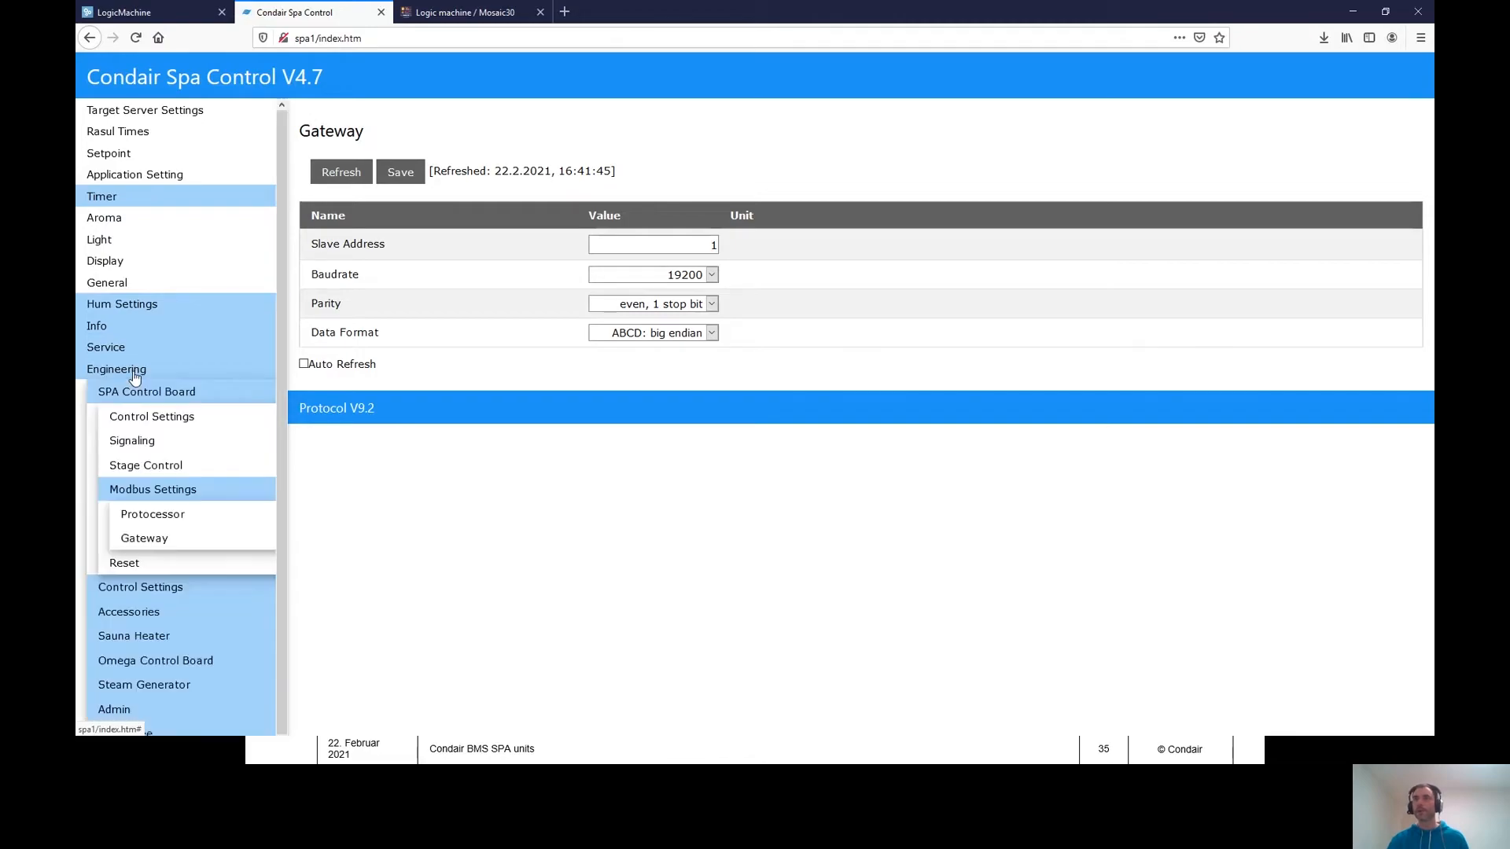
{"action": "left_click", "coordinate": [174, 395]}
{"action": "left_click", "coordinate": [171, 393]}
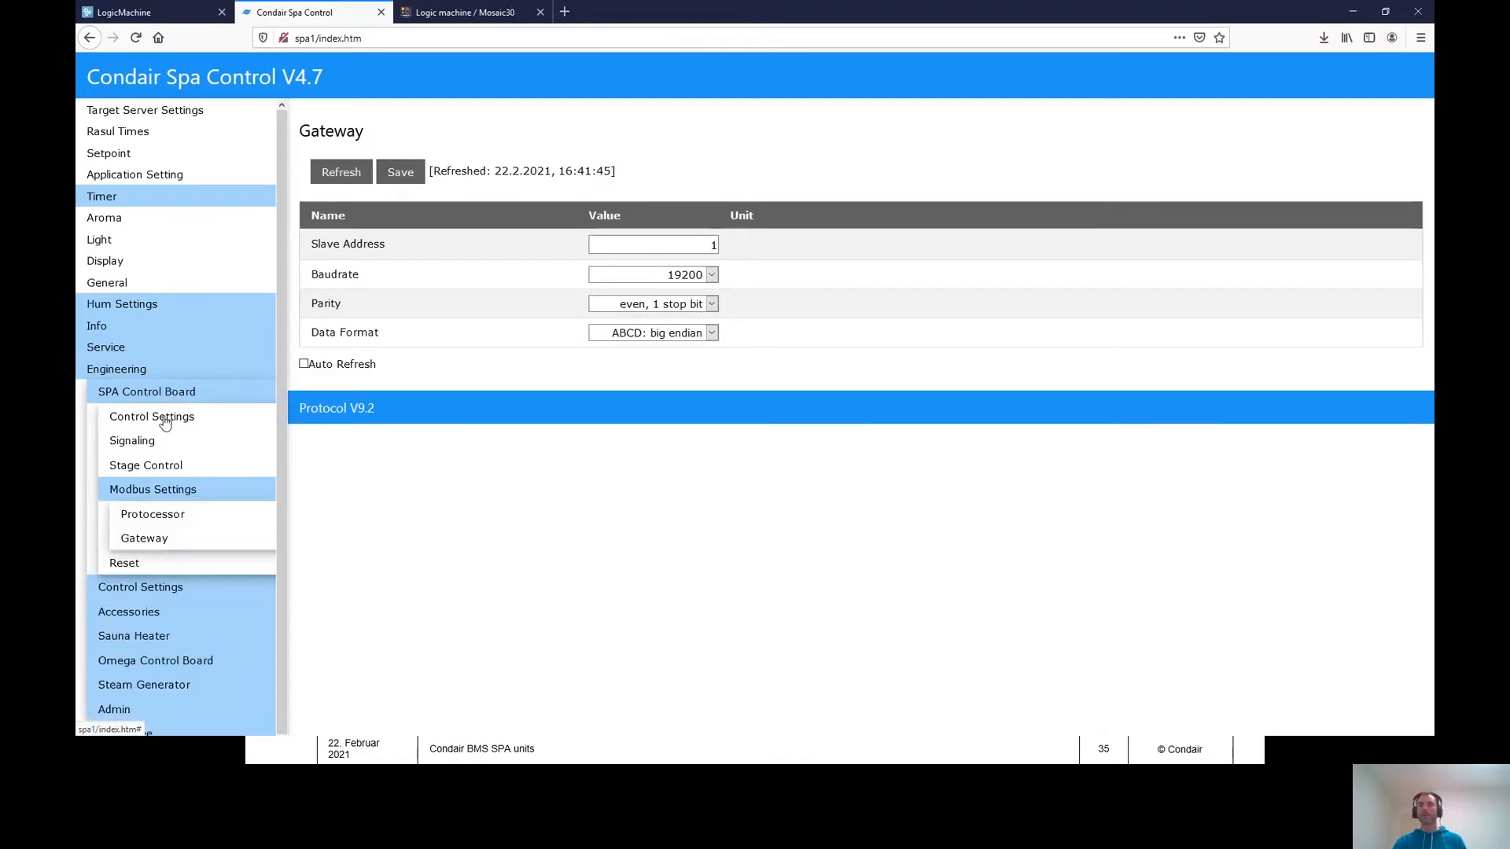
{"action": "left_click", "coordinate": [163, 419]}
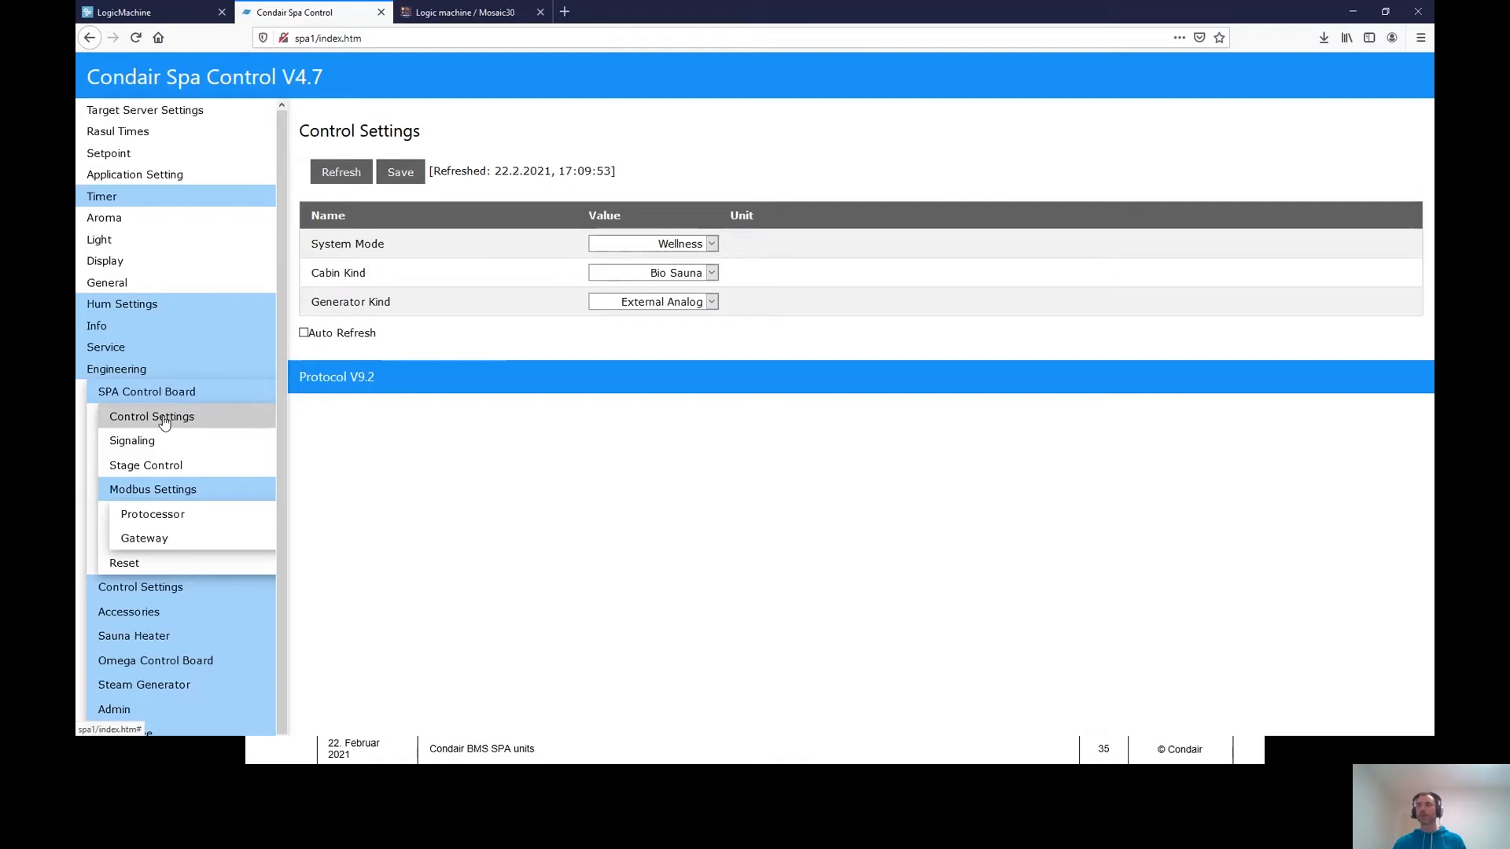
{"action": "left_click", "coordinate": [685, 303]}
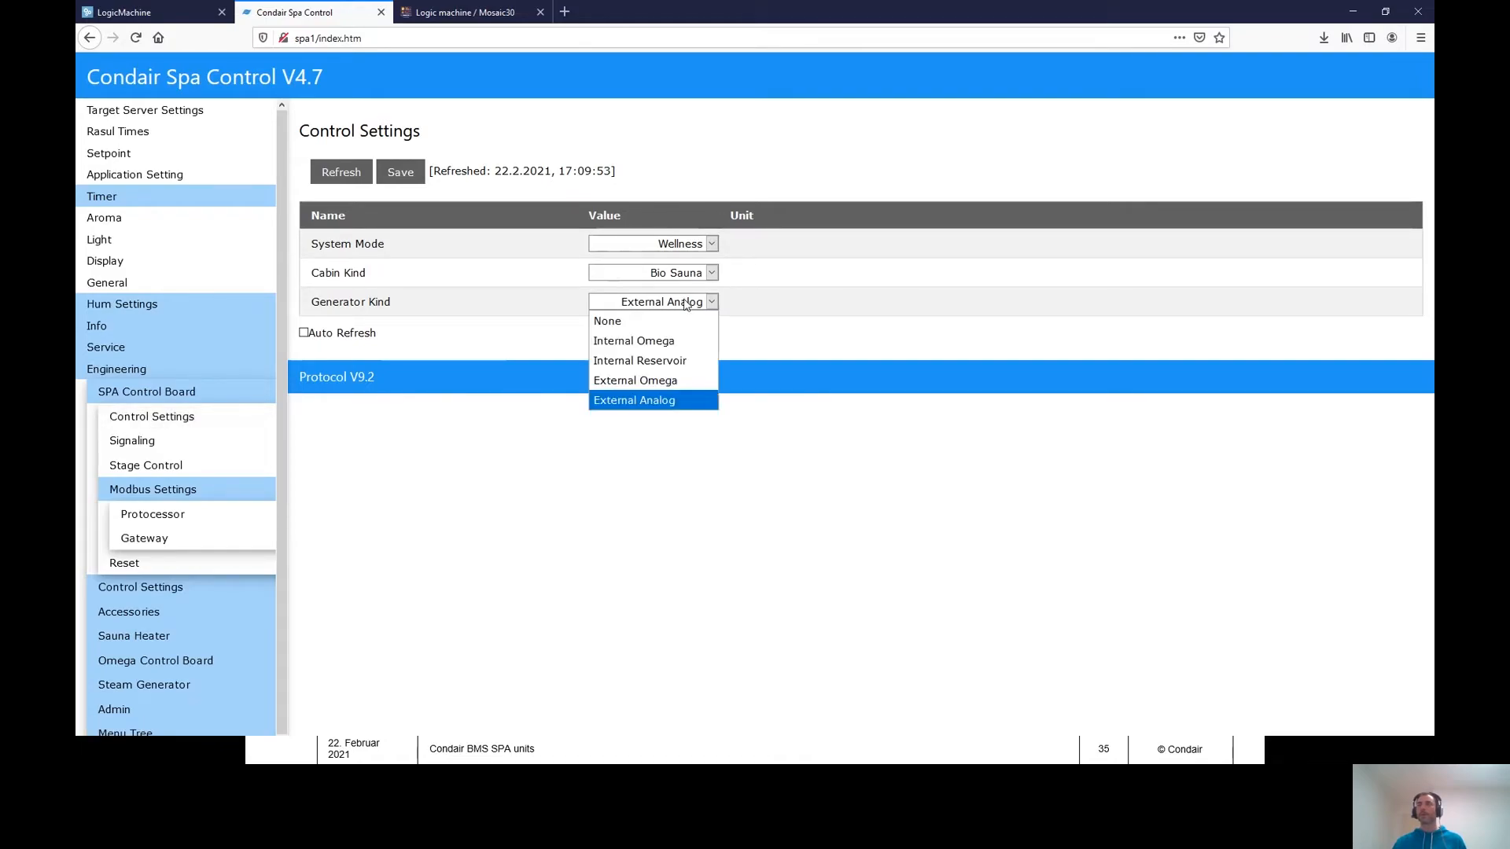
{"action": "left_click", "coordinate": [661, 339]}
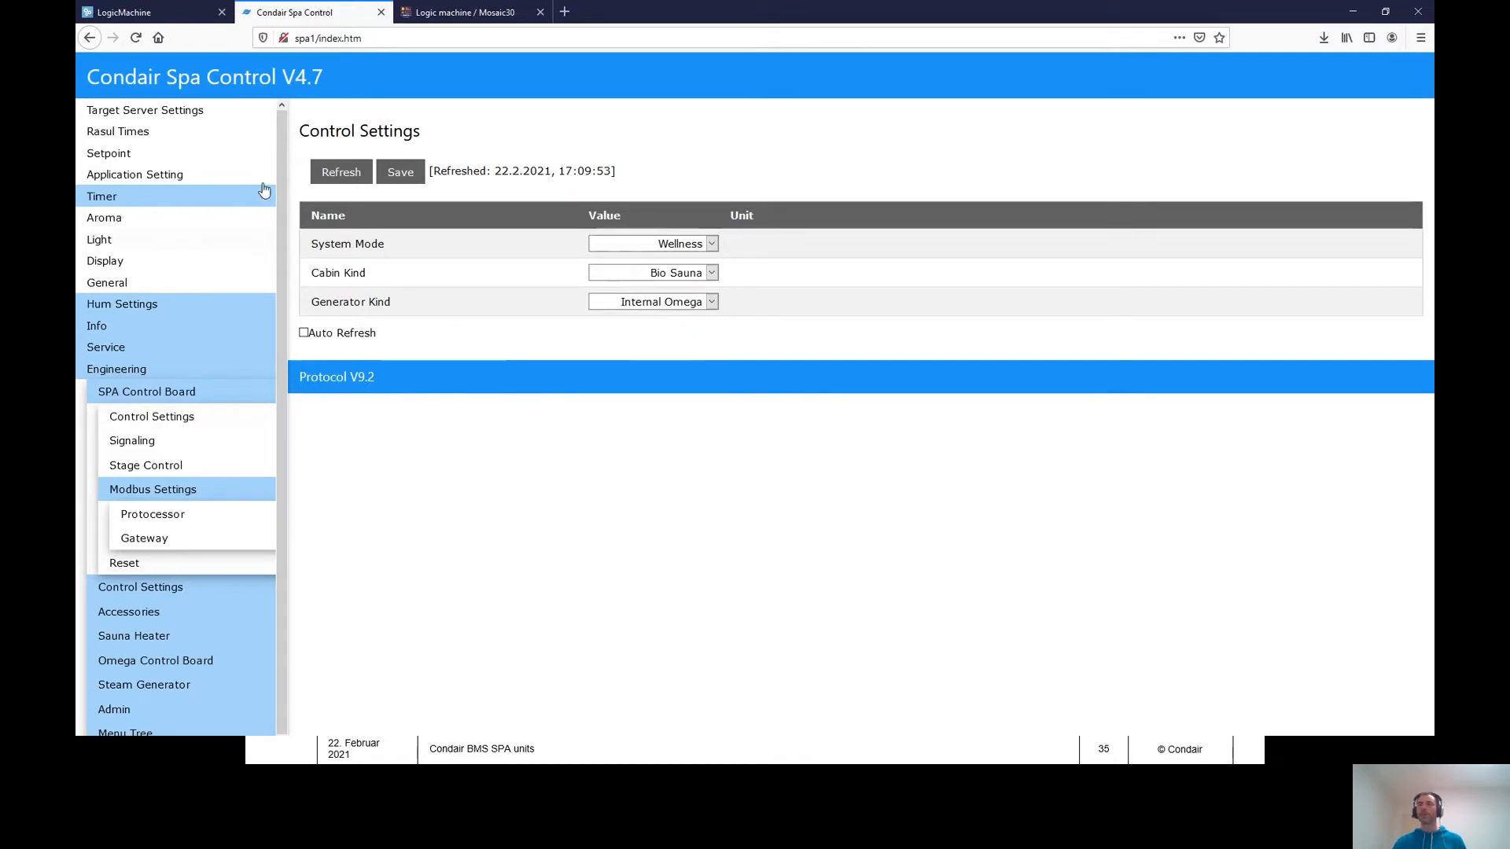
{"action": "left_click", "coordinate": [398, 171]}
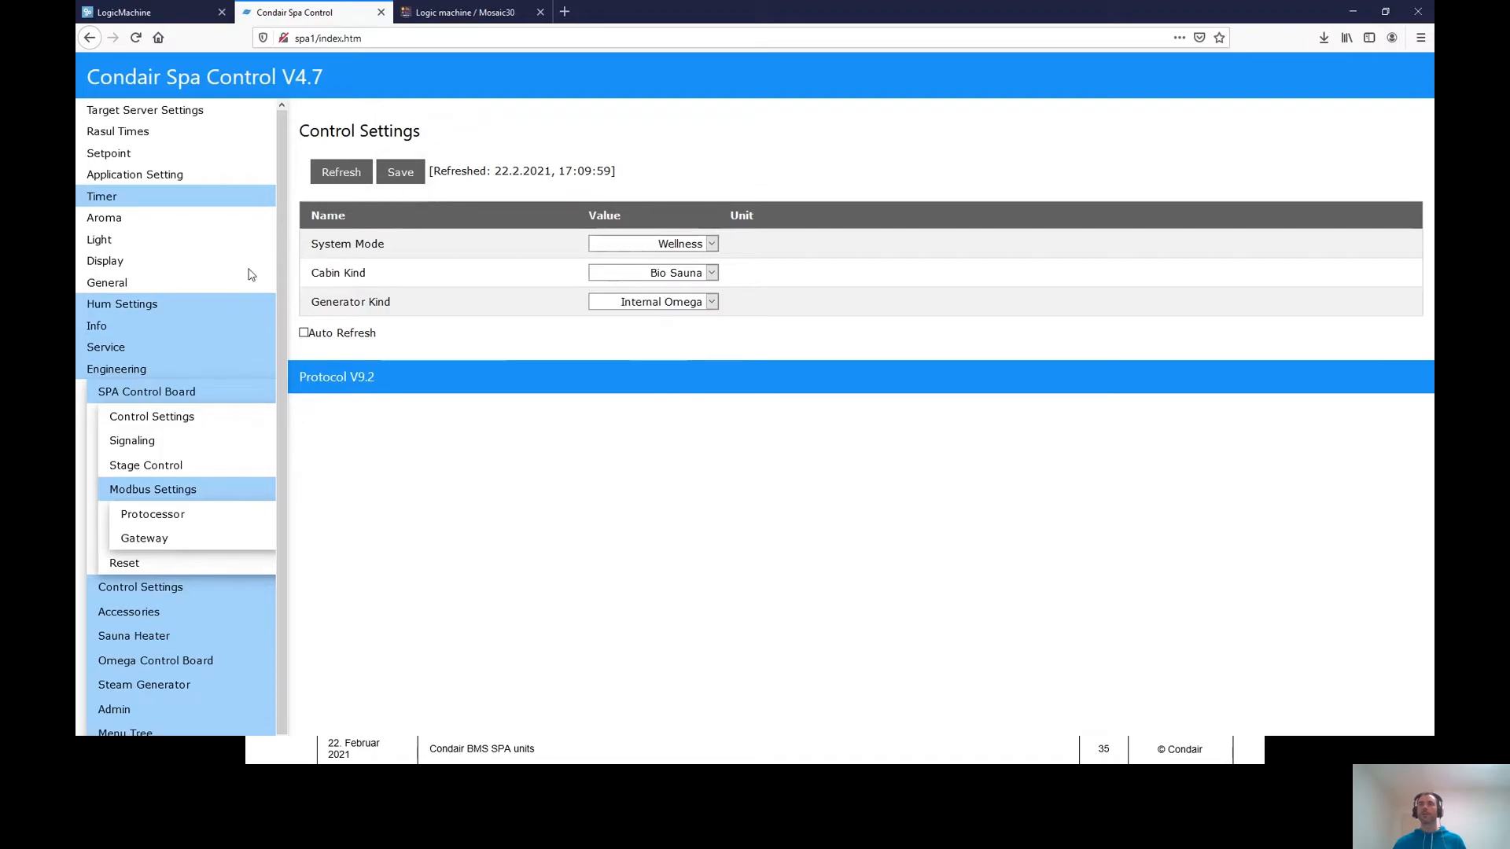
- List the steam generator's service pages in Condair Spa Control, and view the SPA Fault object's settings back in LogicMachine
{"action": "left_click", "coordinate": [122, 351]}
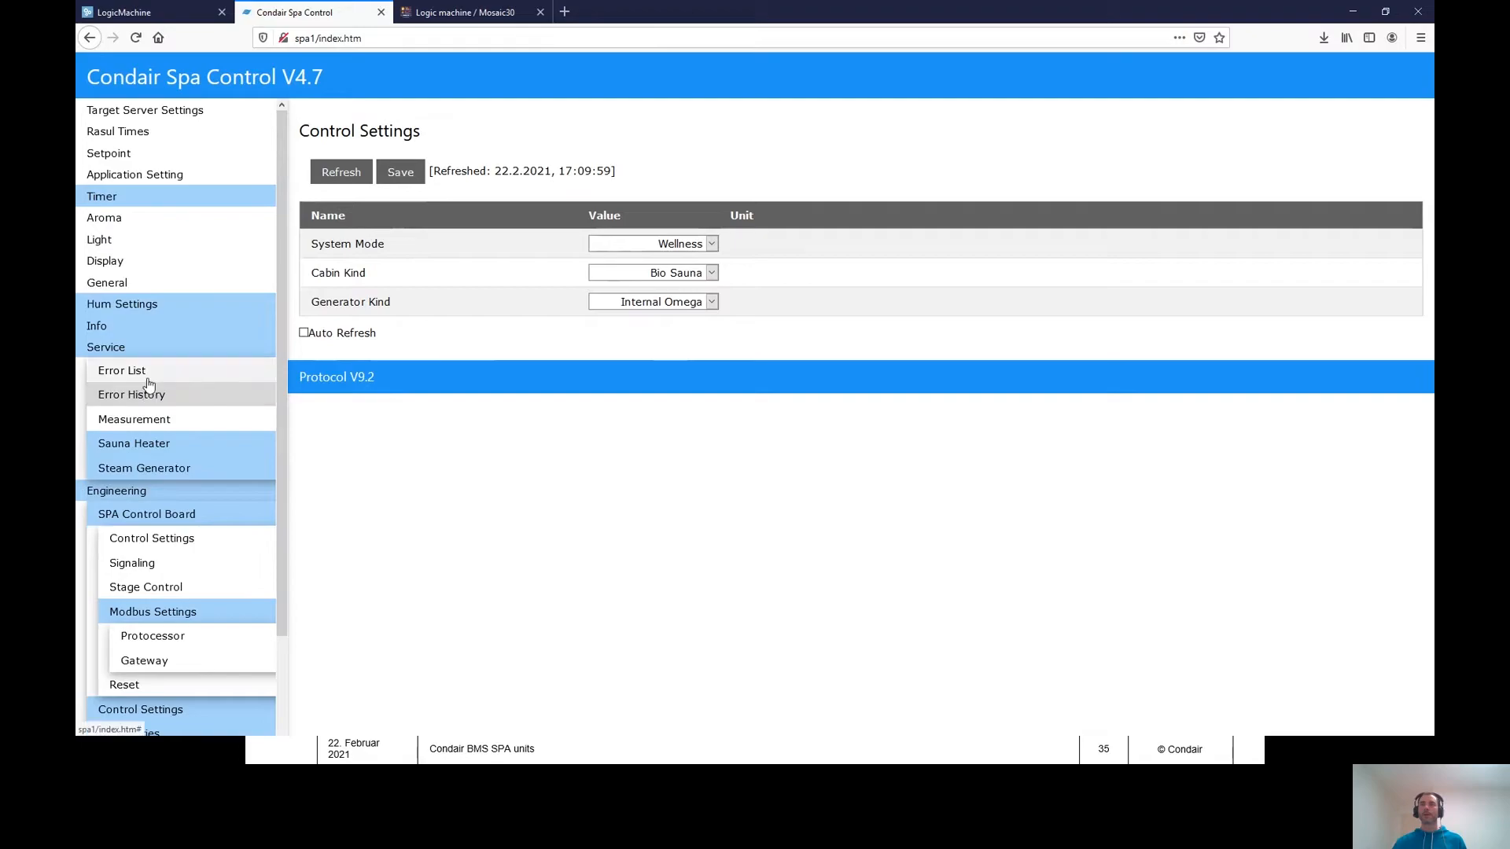
{"action": "left_click", "coordinate": [157, 473]}
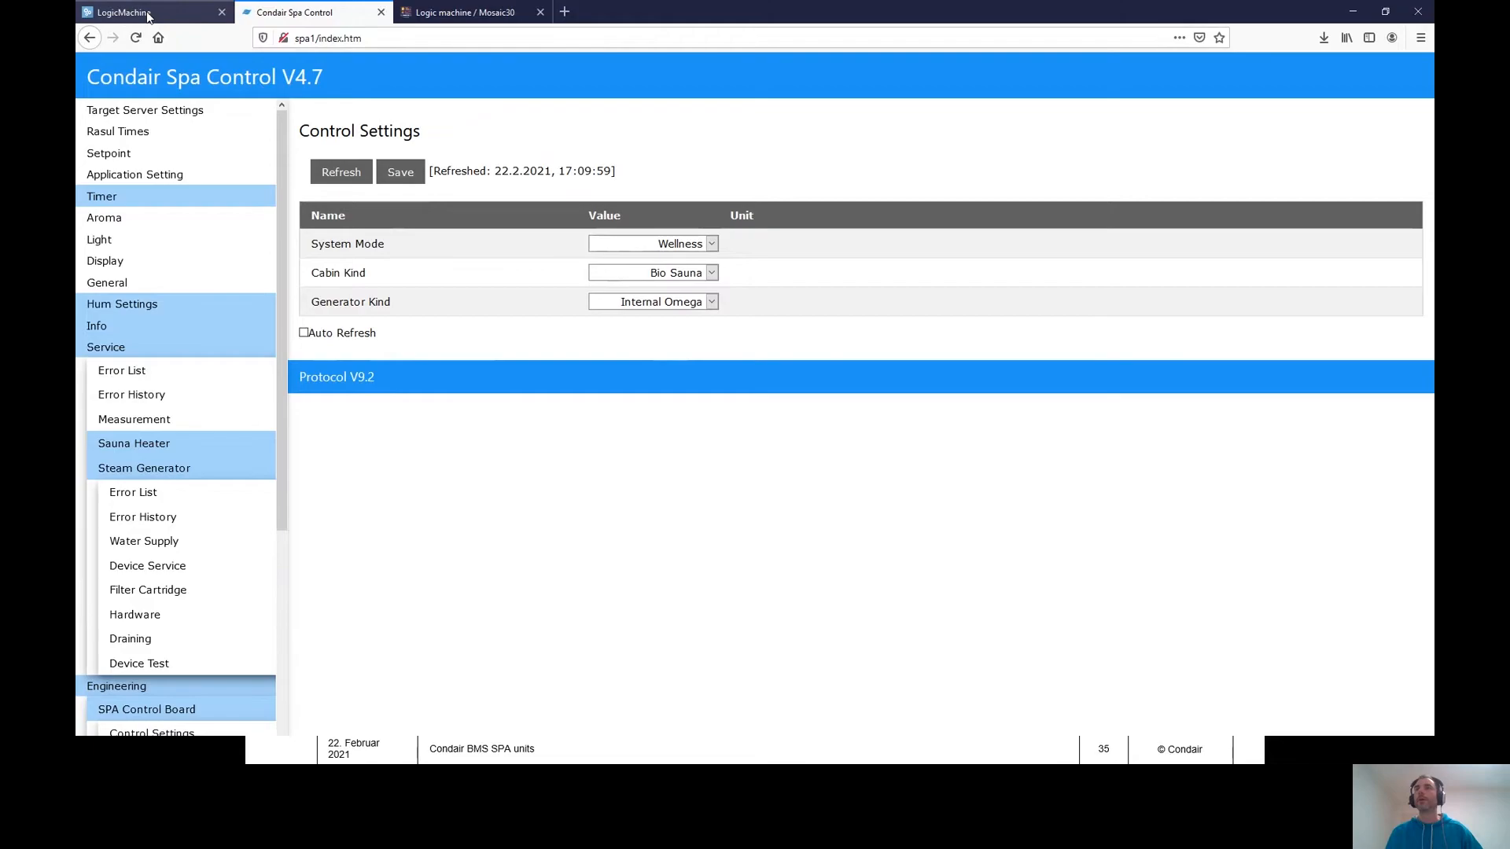
{"action": "left_click", "coordinate": [122, 14]}
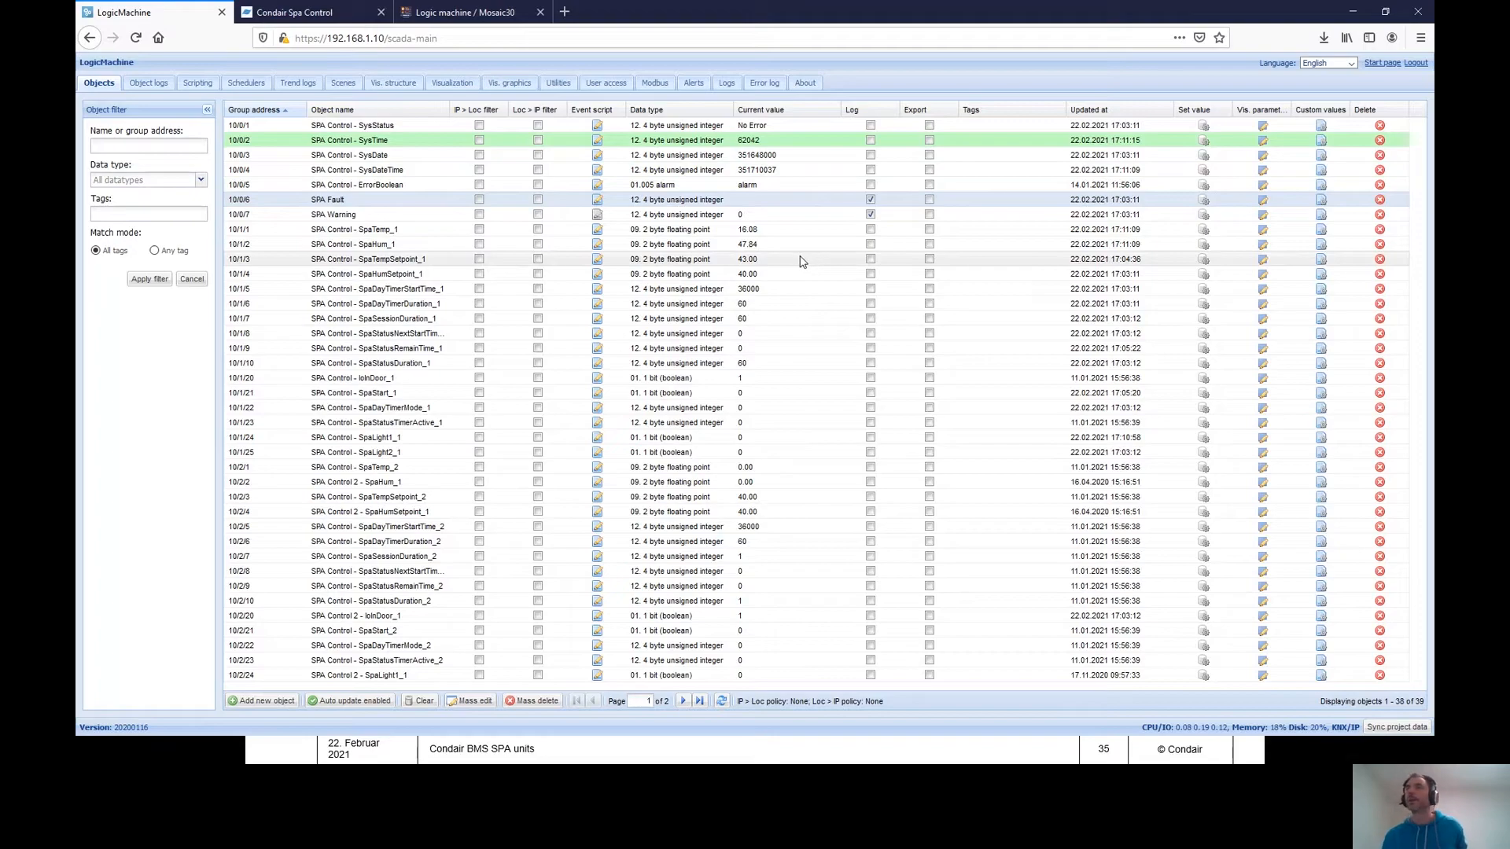
{"action": "double_click", "coordinate": [752, 204]}
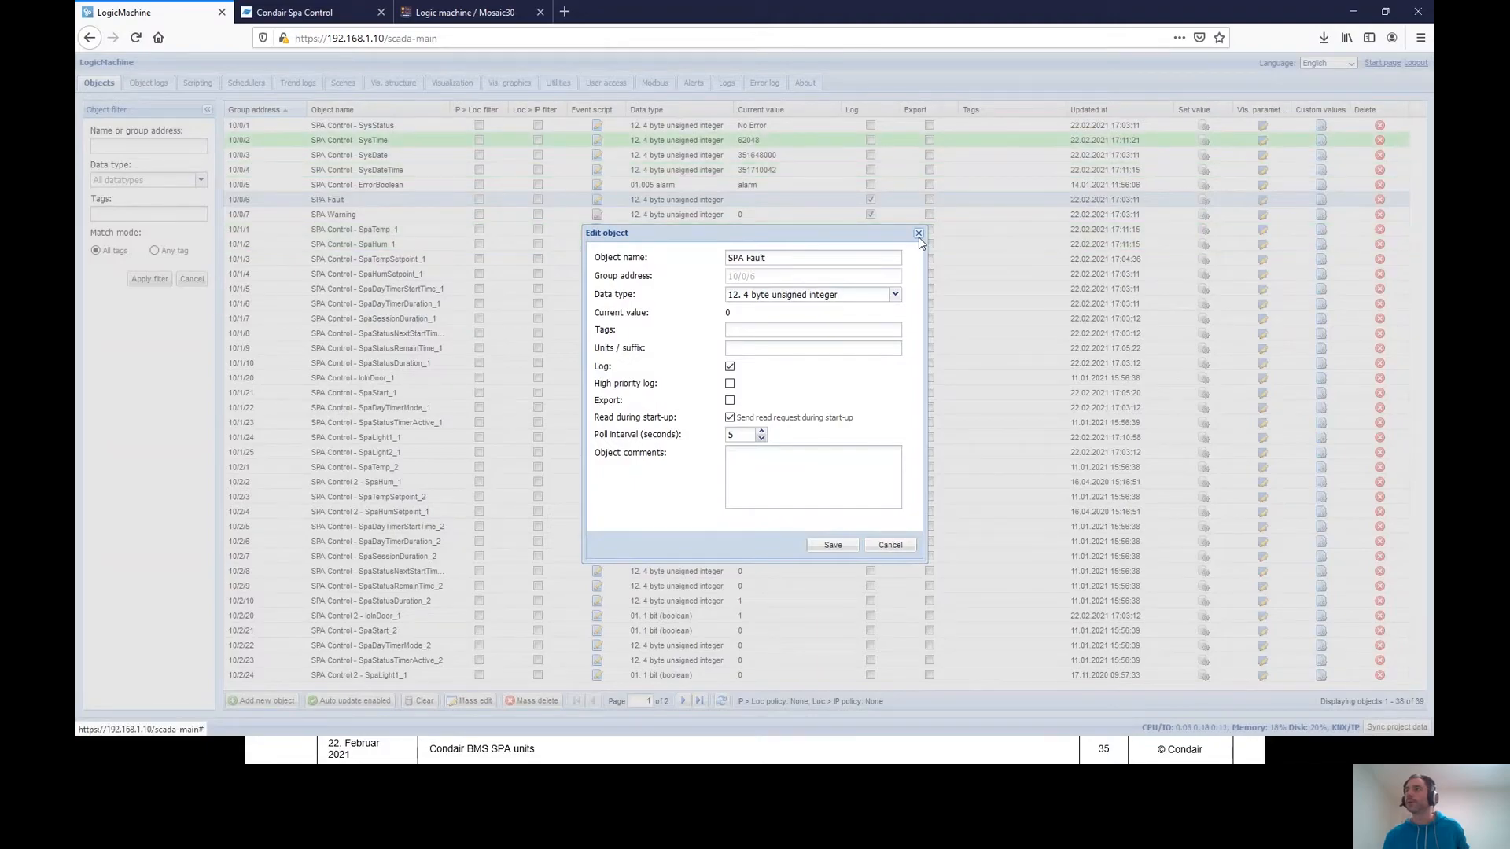
{"action": "left_click", "coordinate": [919, 234]}
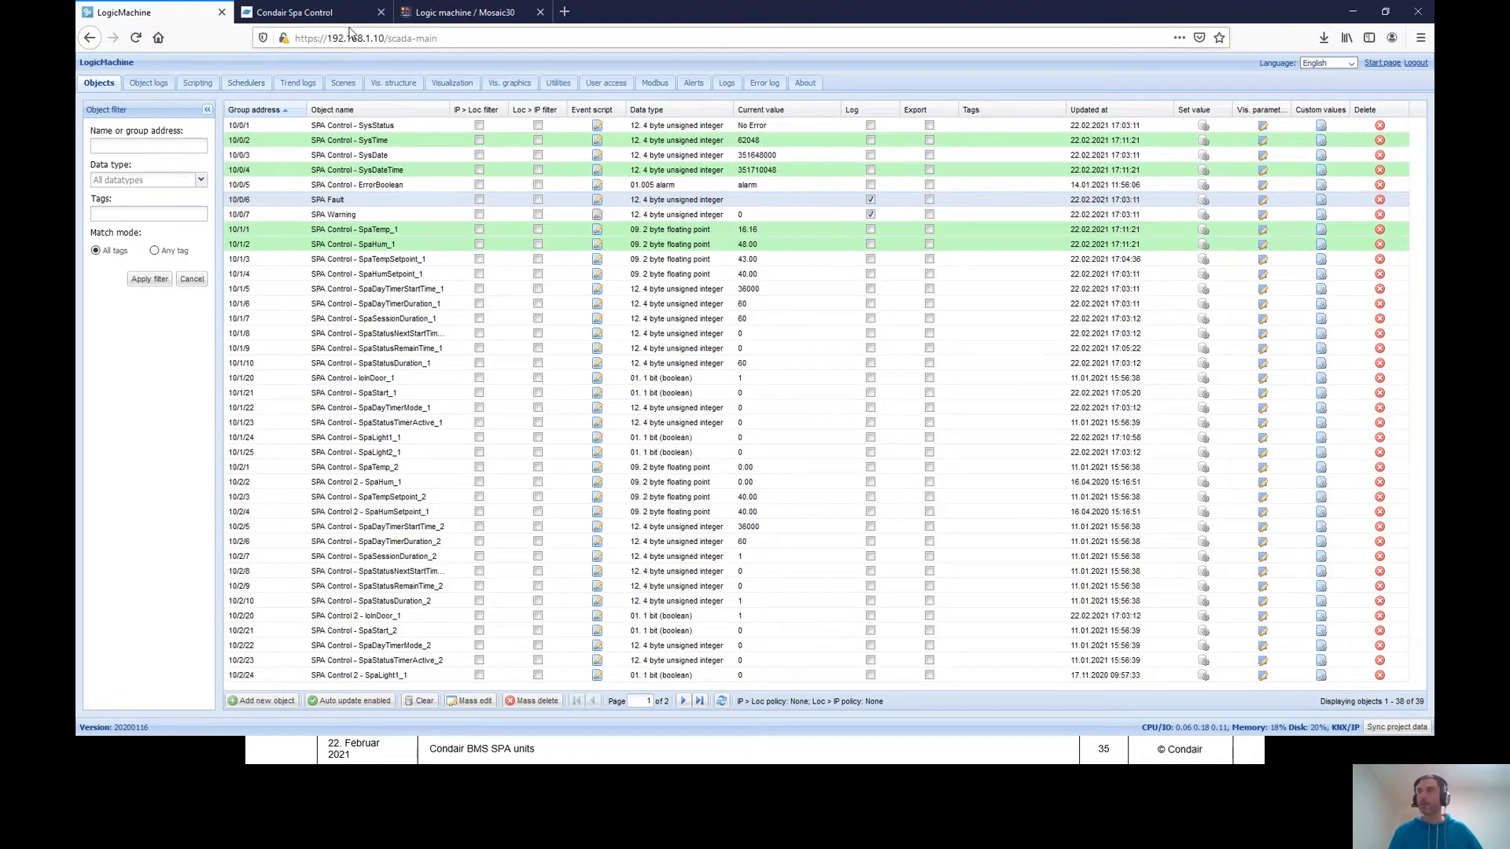
- Return to the LogicMachine start page, dismiss the default password warning and open the Mosaic 3.0 visualization
{"action": "left_click", "coordinate": [1381, 66]}
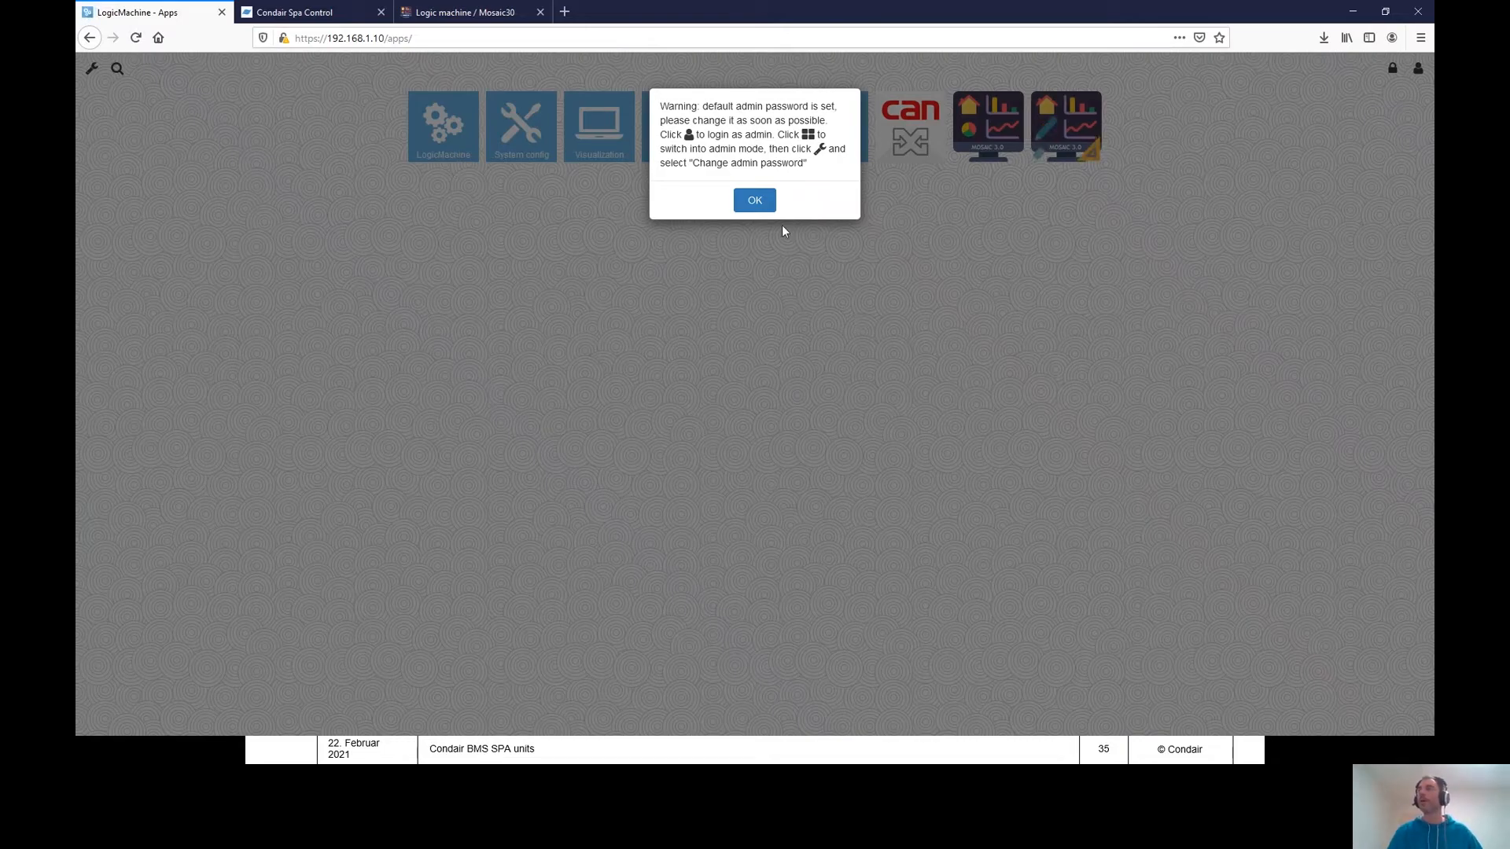
{"action": "left_click", "coordinate": [754, 206]}
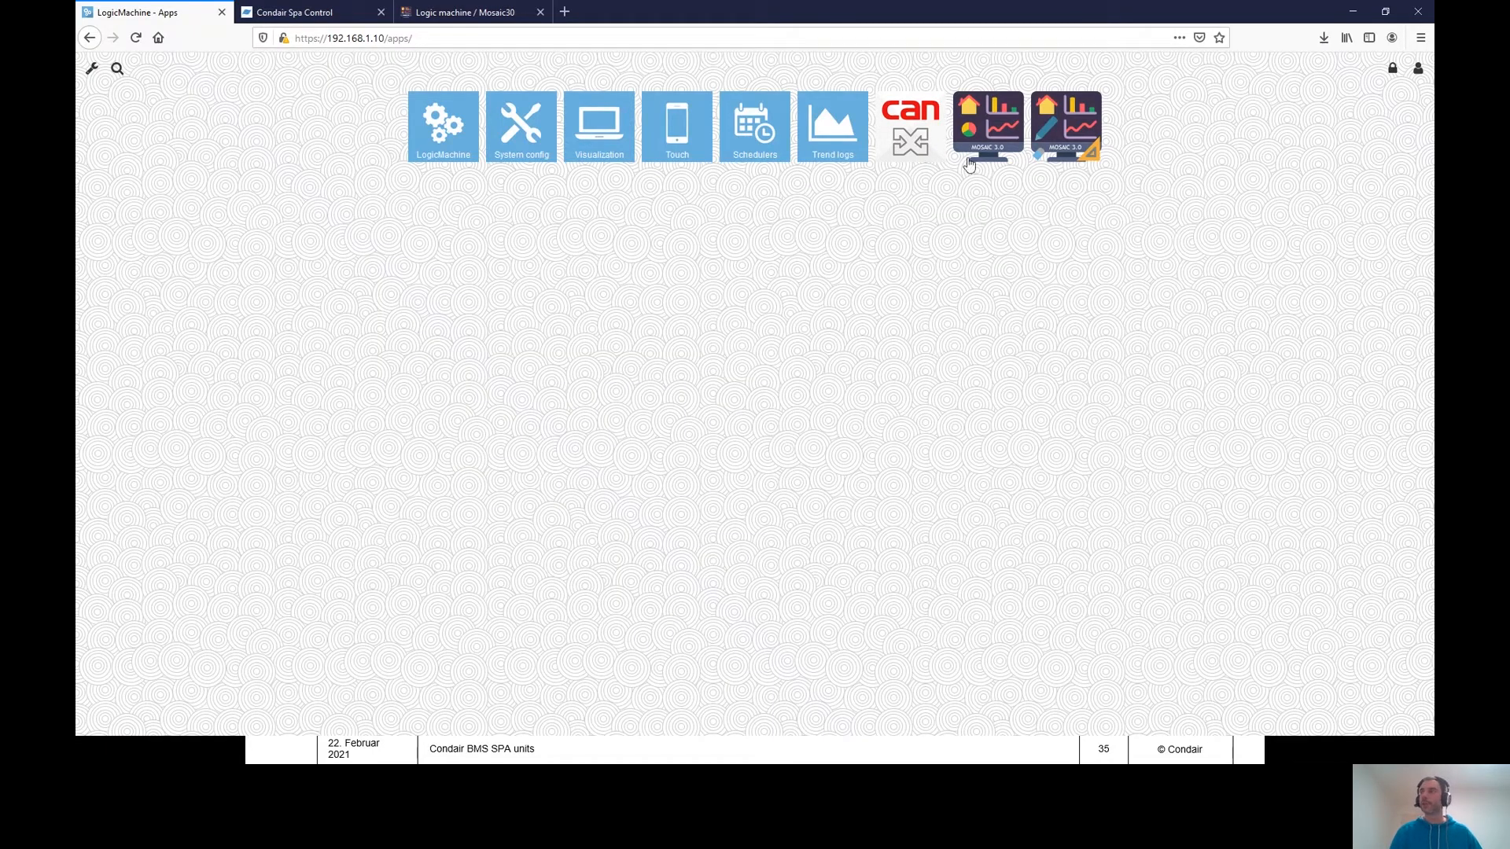
{"action": "left_click", "coordinate": [996, 132]}
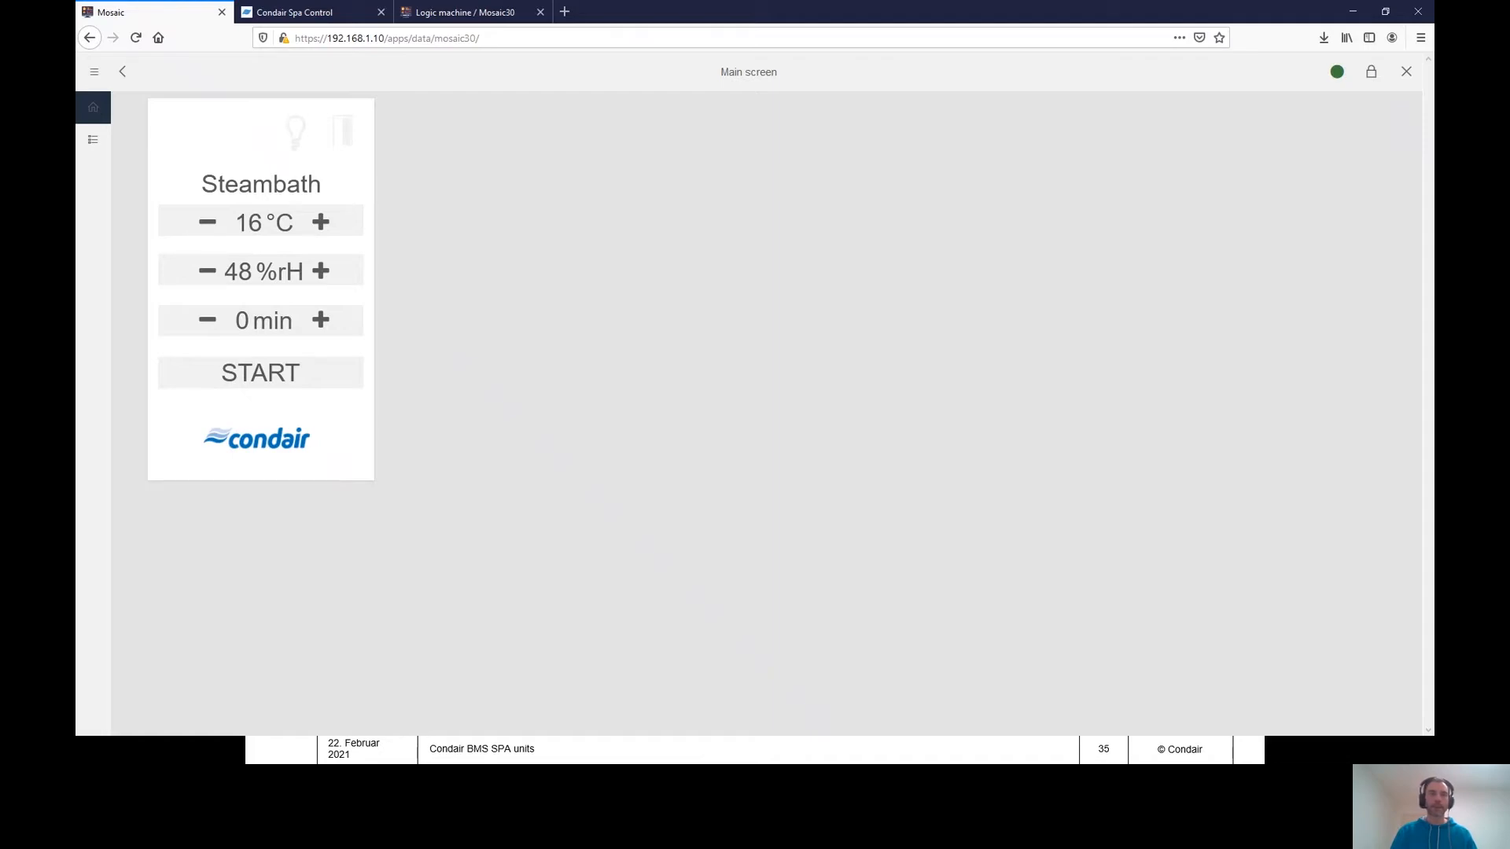
- Show the GoPro webcam preview beside Mosaic and test the Steambath light by switching it on and off
{"action": "left_click_drag", "start_coordinate": [0, 195], "coordinate": [678, 69]}
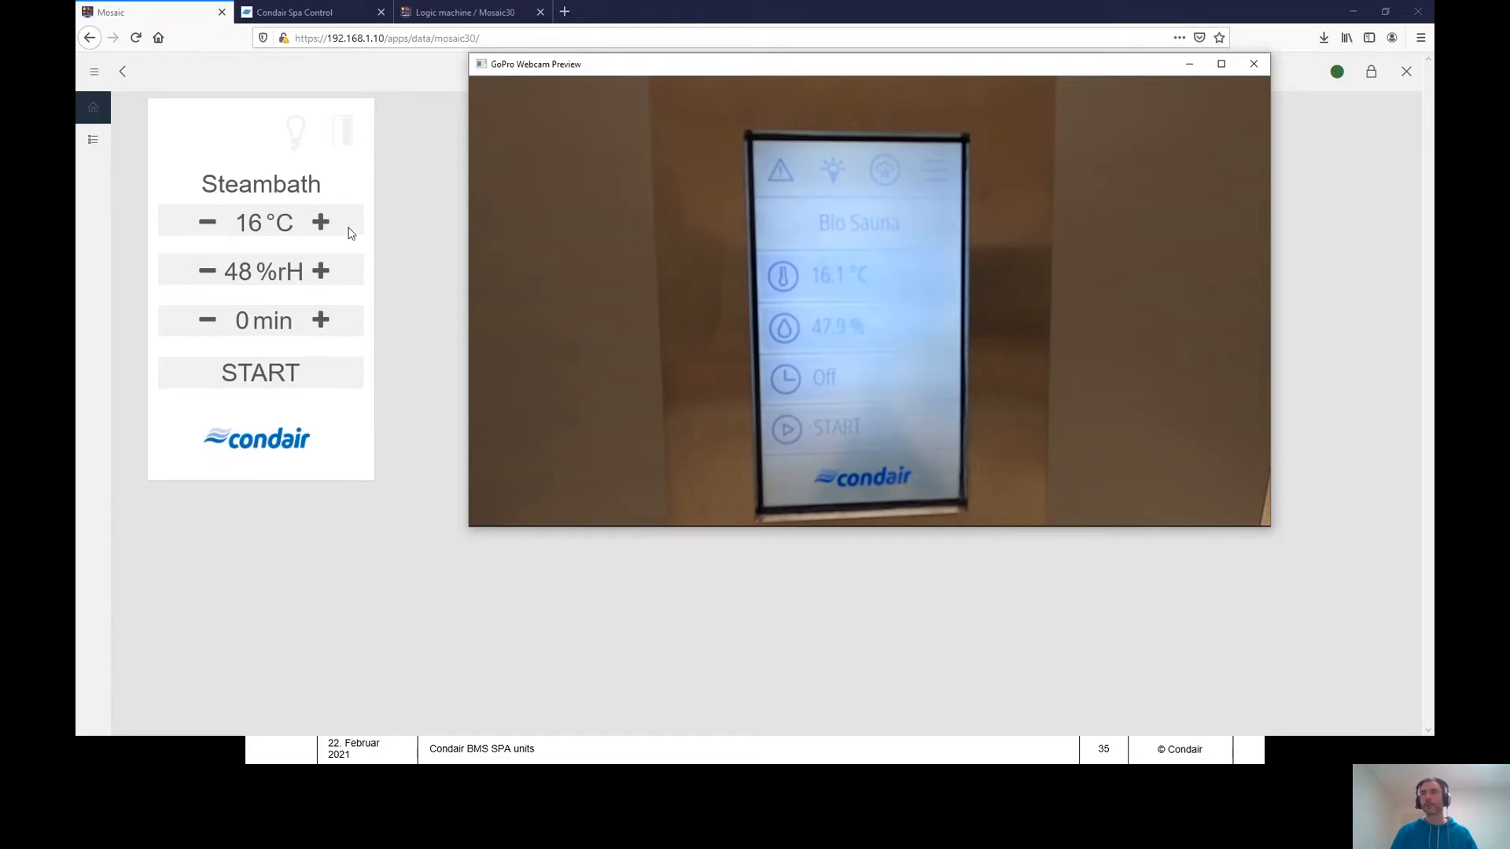
{"action": "left_click", "coordinate": [296, 136]}
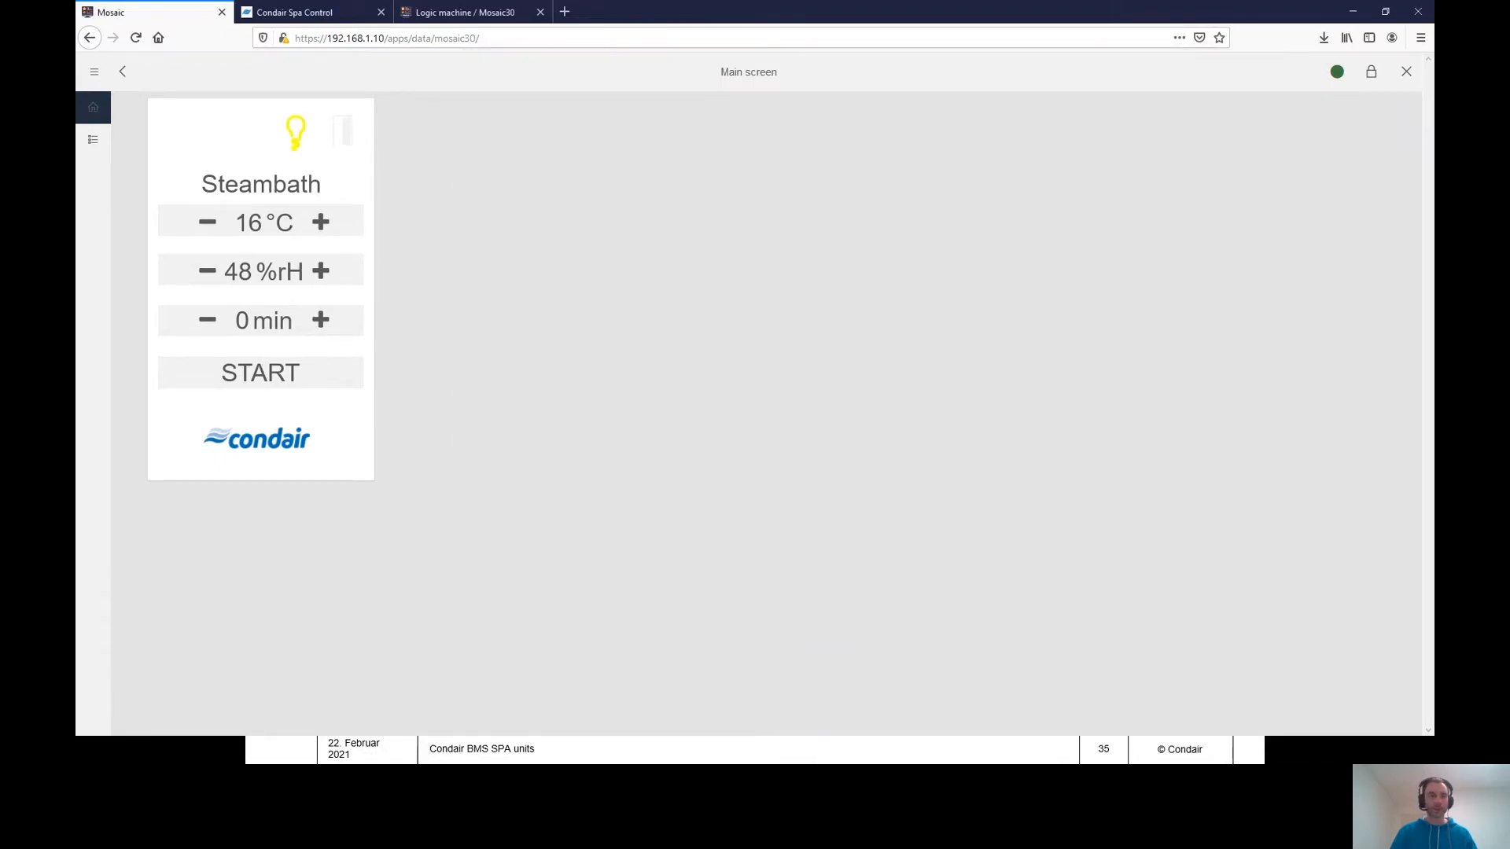
{"action": "key", "text": "alt+Tab"}
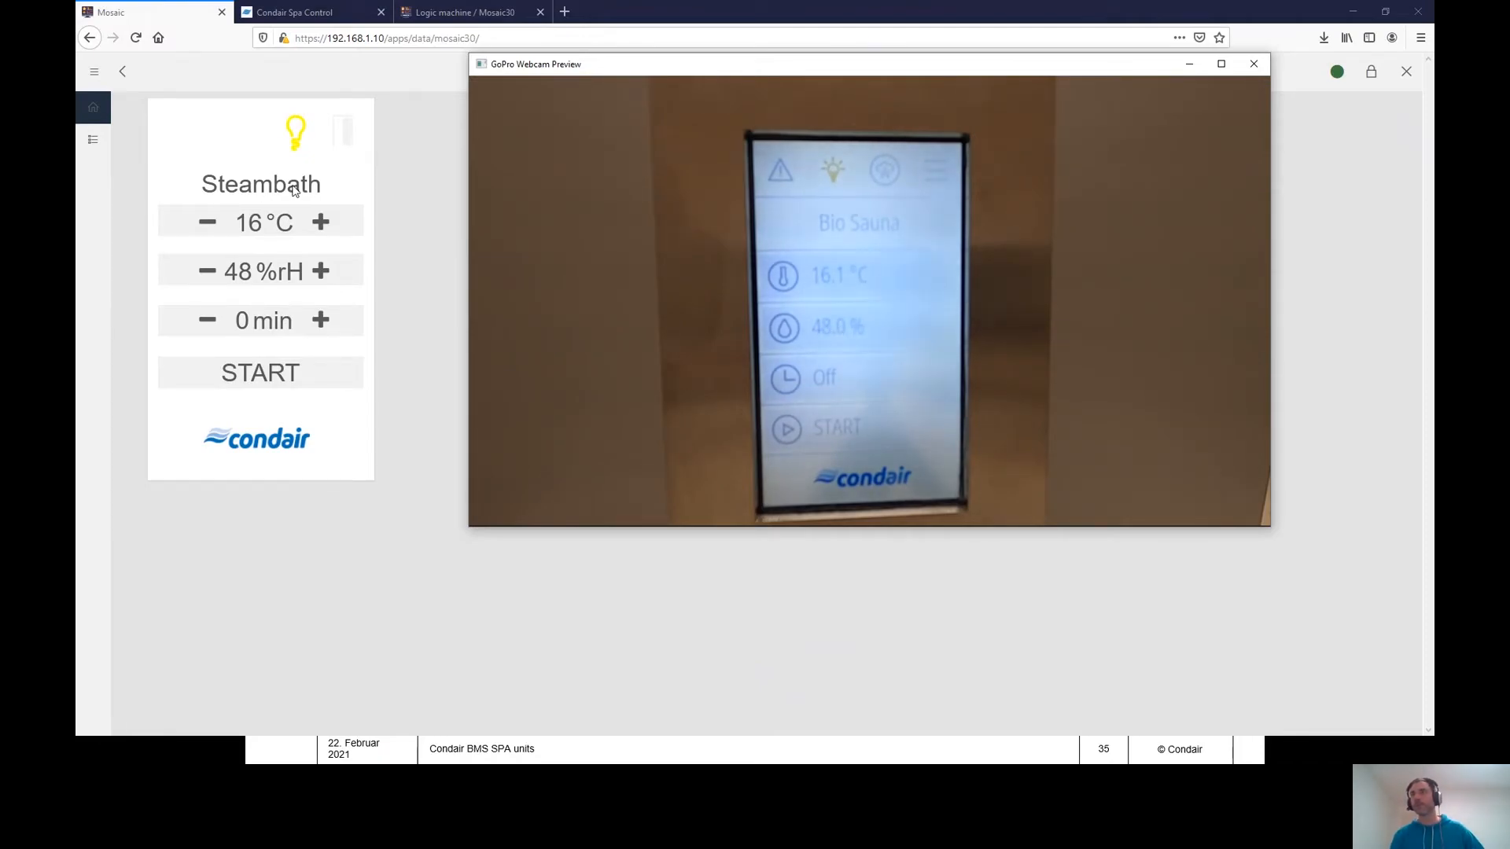
{"action": "left_click", "coordinate": [293, 147]}
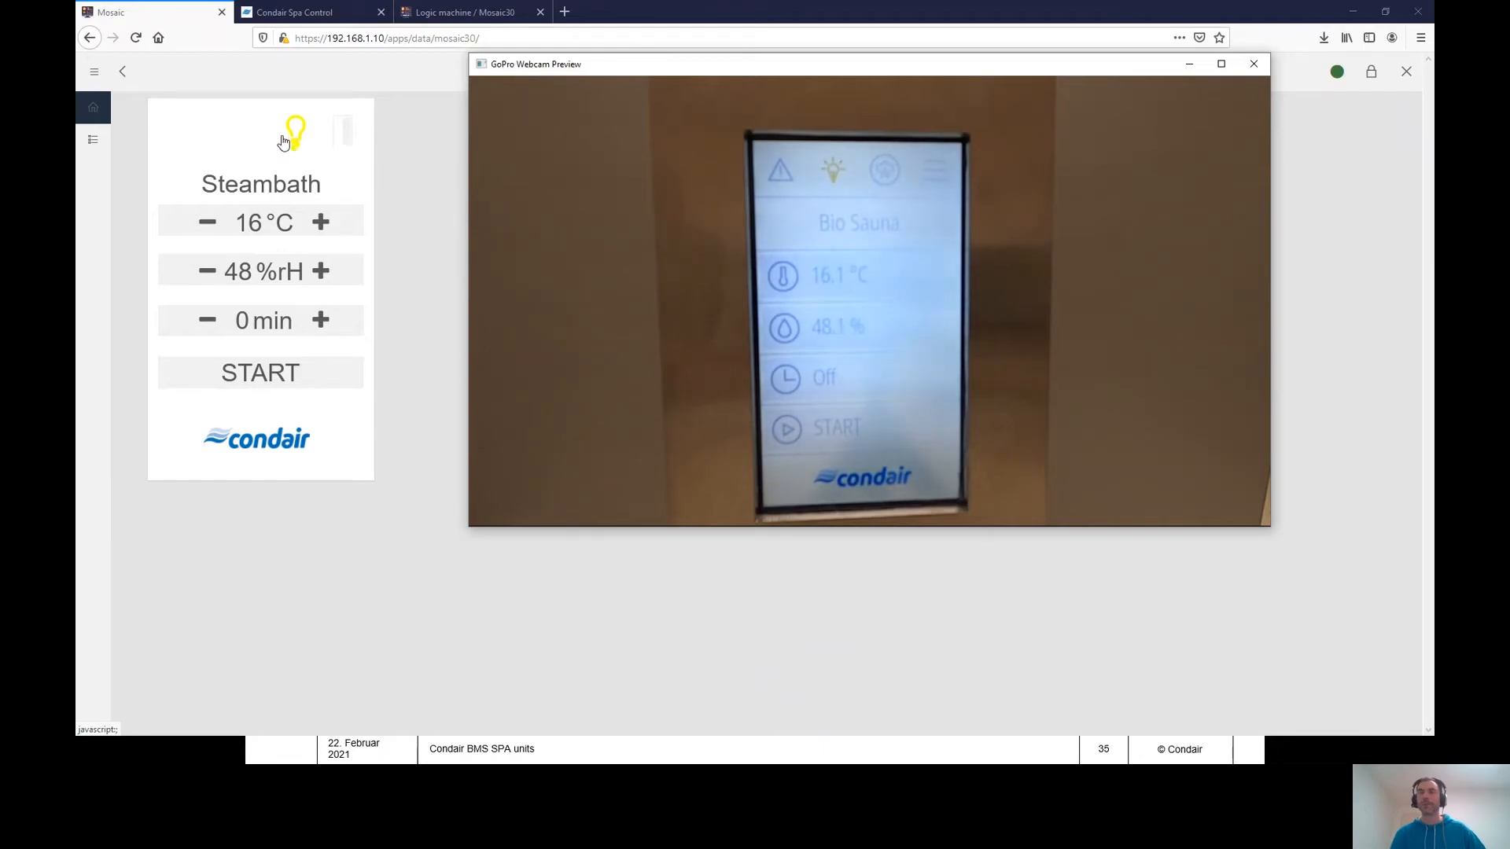
{"action": "left_click", "coordinate": [296, 139]}
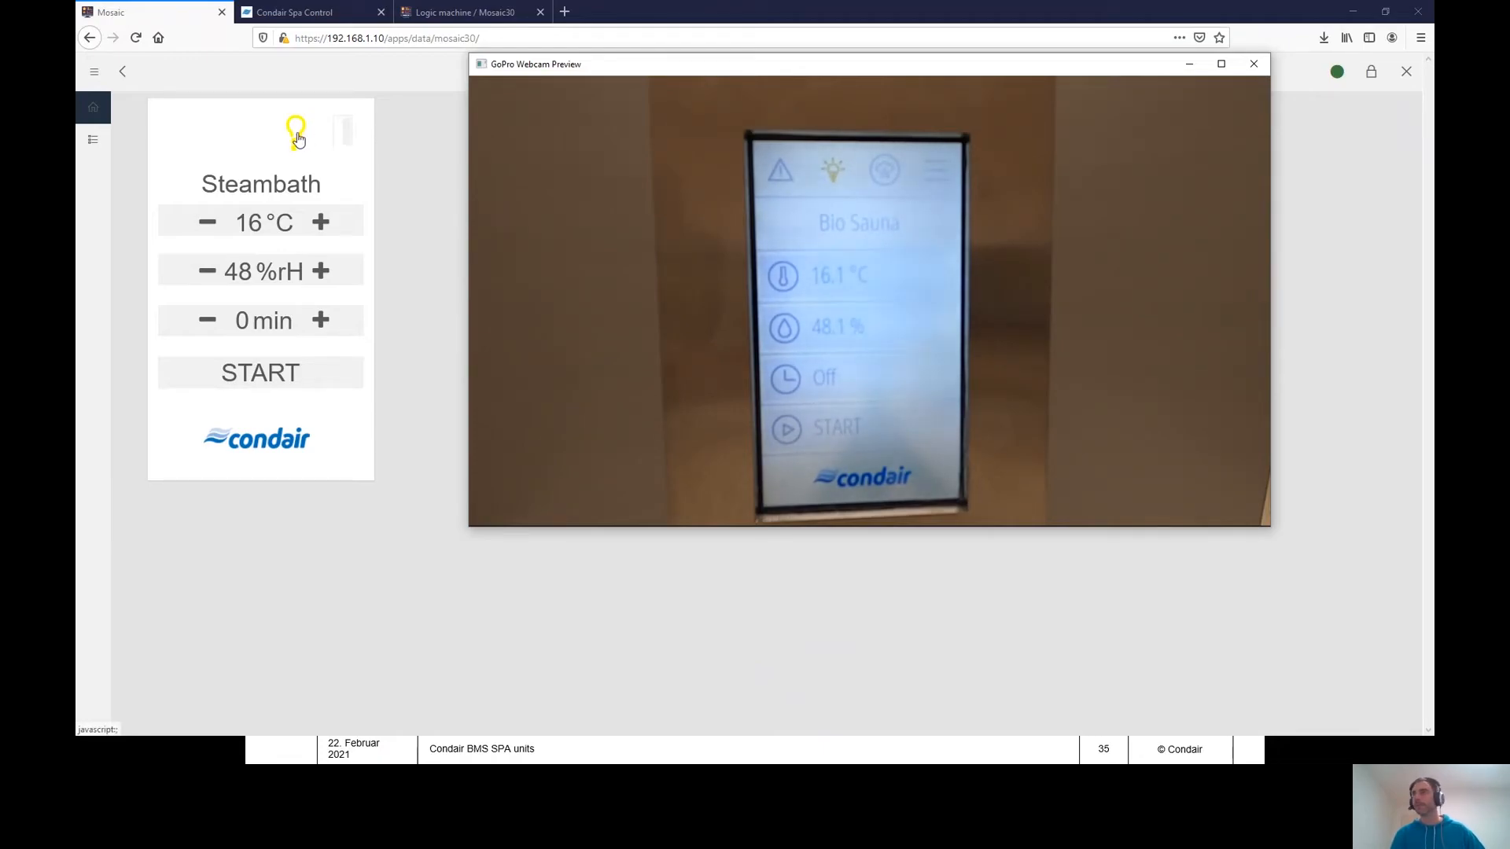
{"action": "left_click", "coordinate": [298, 136]}
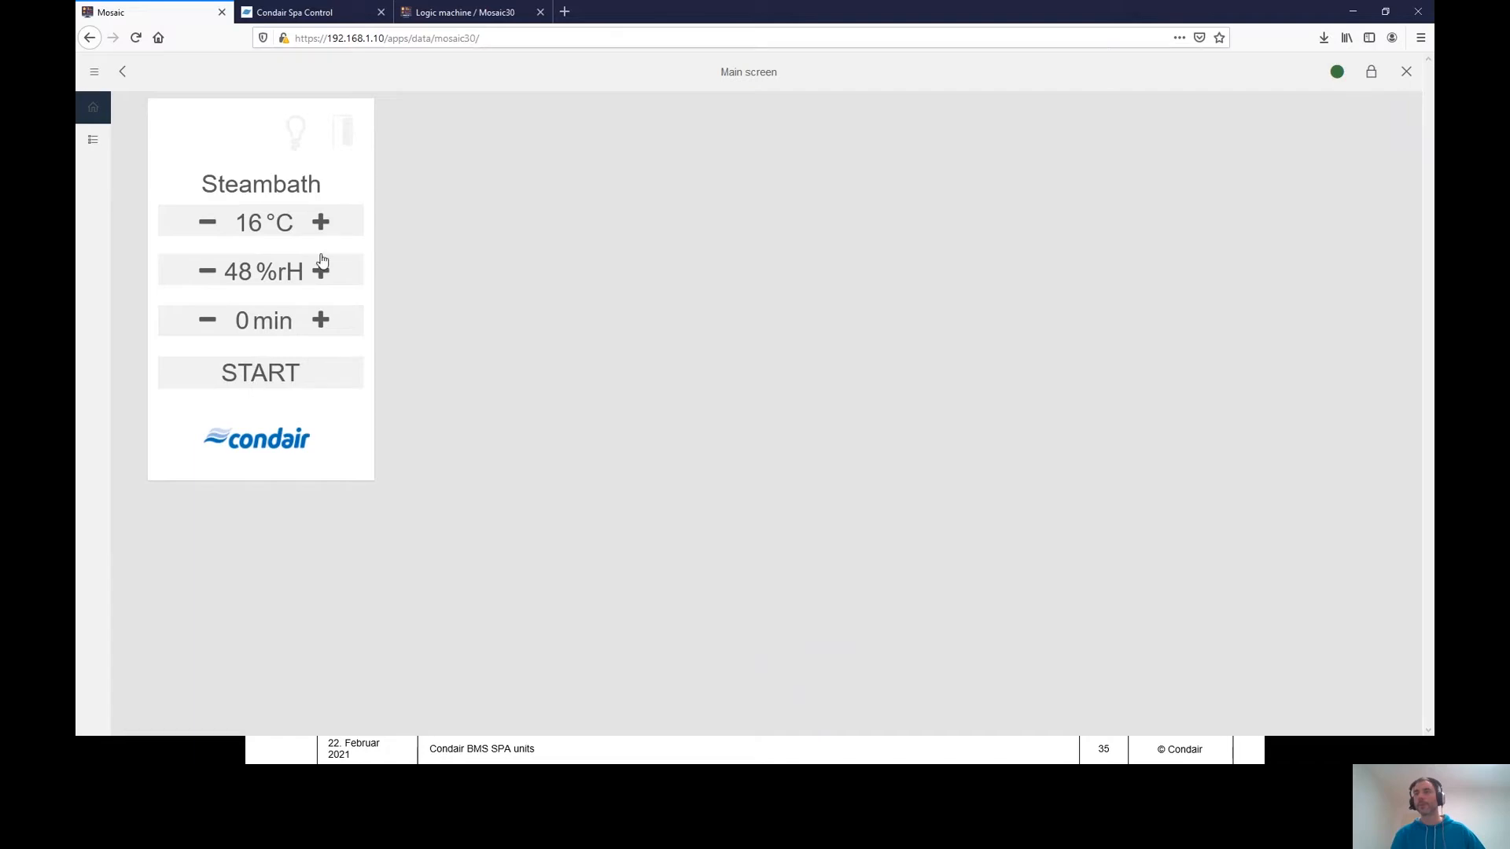
- Leave the Mosaic visualization, dismiss the default password warning and open the Mosaic 3.0 editor
{"action": "left_click", "coordinate": [1404, 73]}
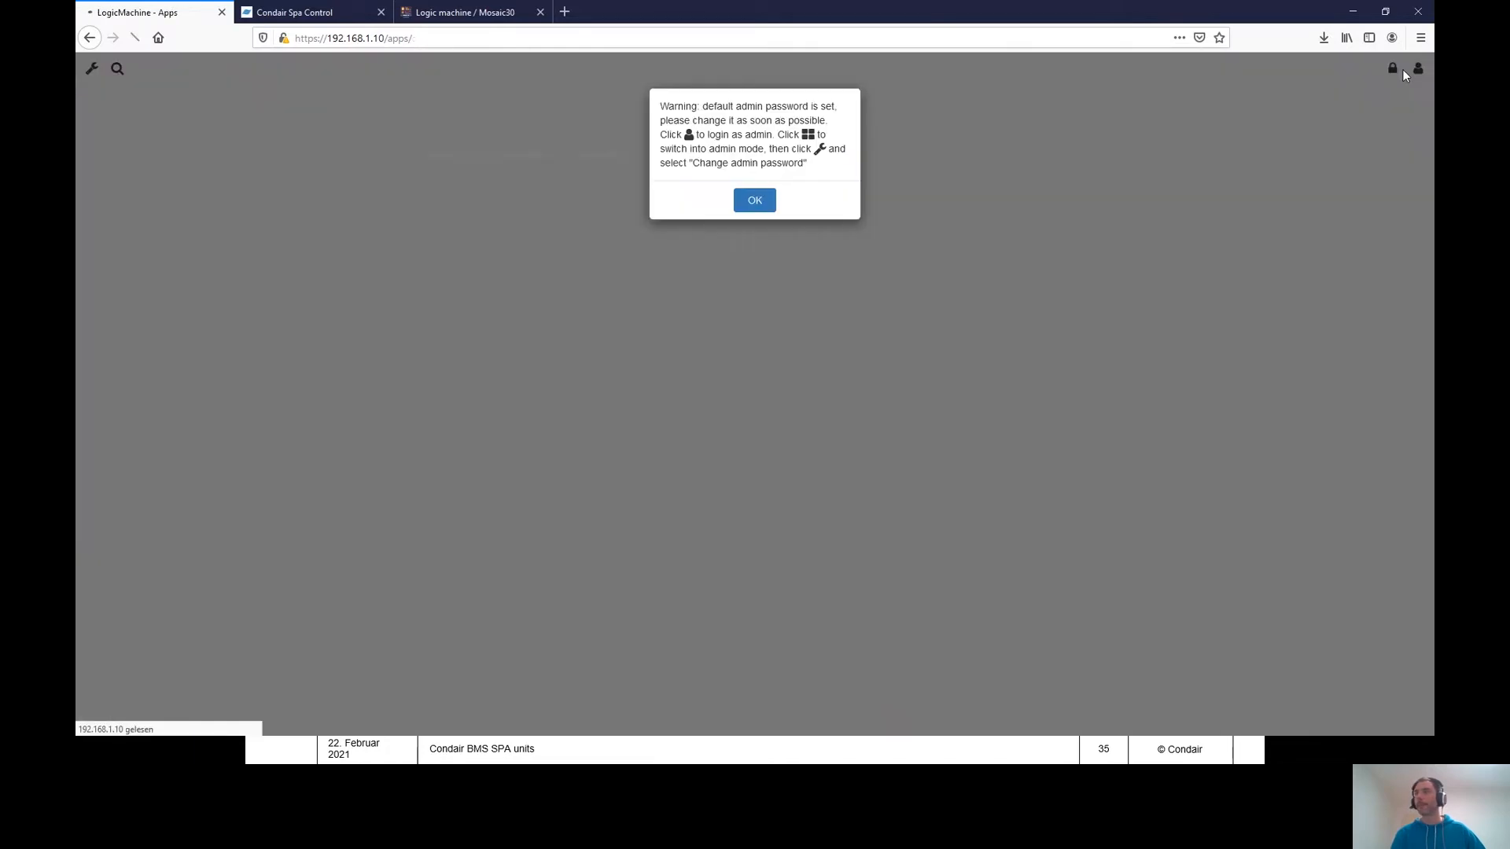
{"action": "left_click", "coordinate": [757, 201]}
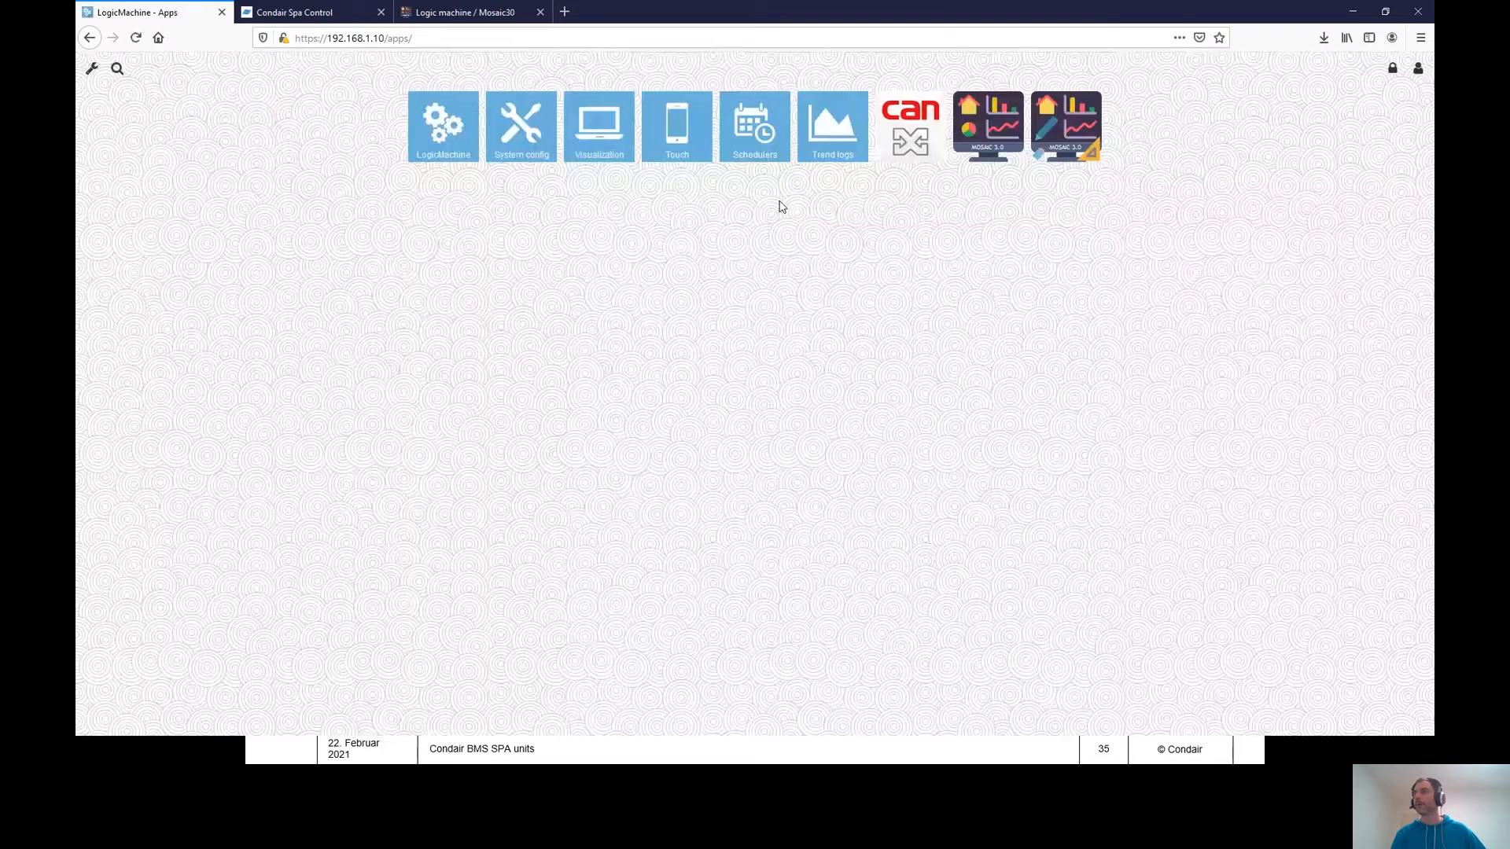
{"action": "left_click", "coordinate": [1052, 135]}
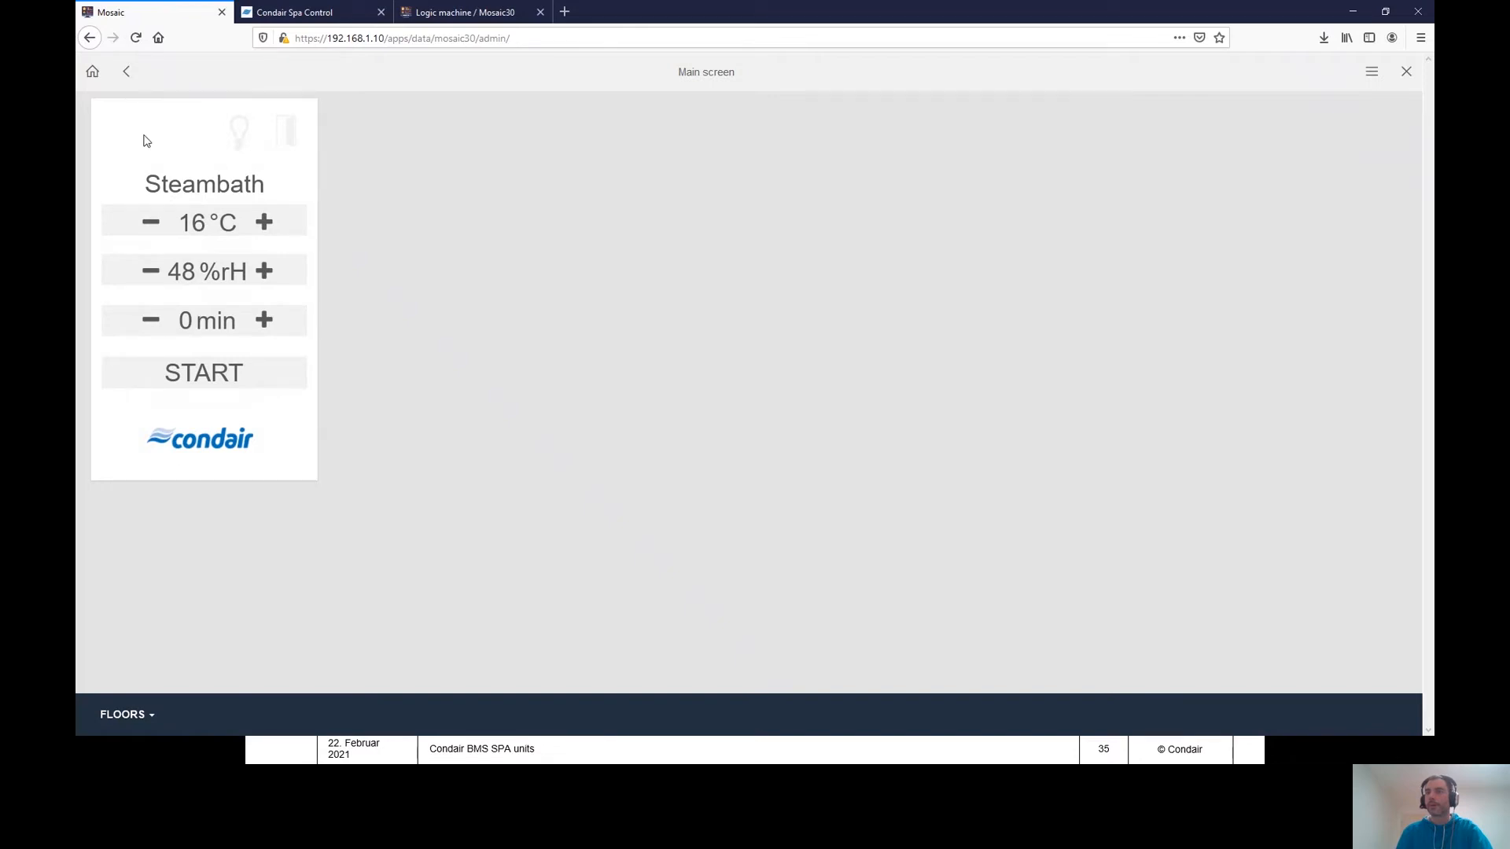
- Go to the Biosauna room on the Basement floor and open its Steambath widget in the Widget Creator
{"action": "left_click", "coordinate": [118, 715]}
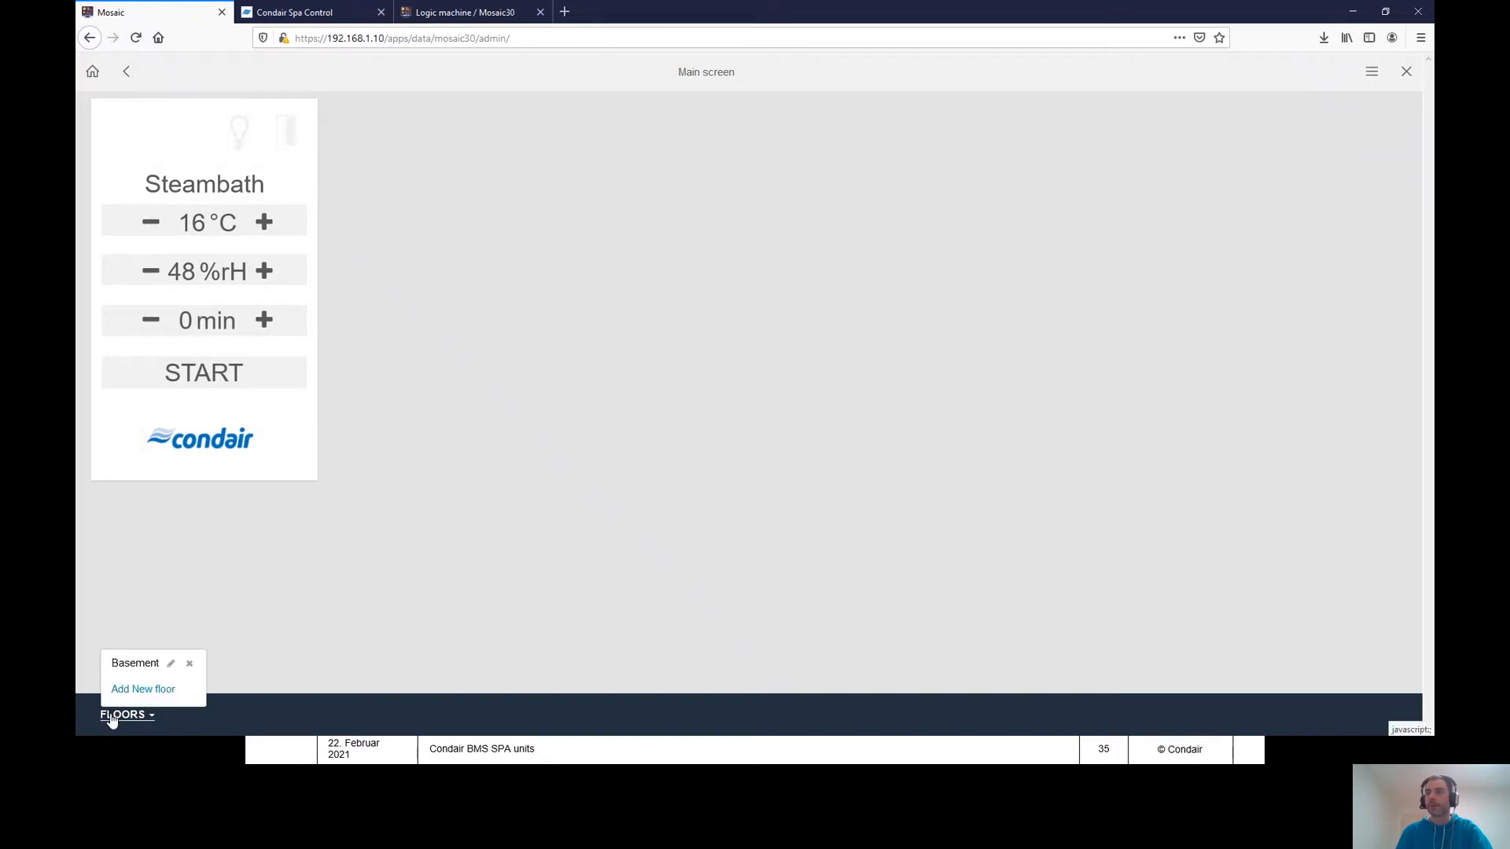
{"action": "left_click", "coordinate": [130, 665]}
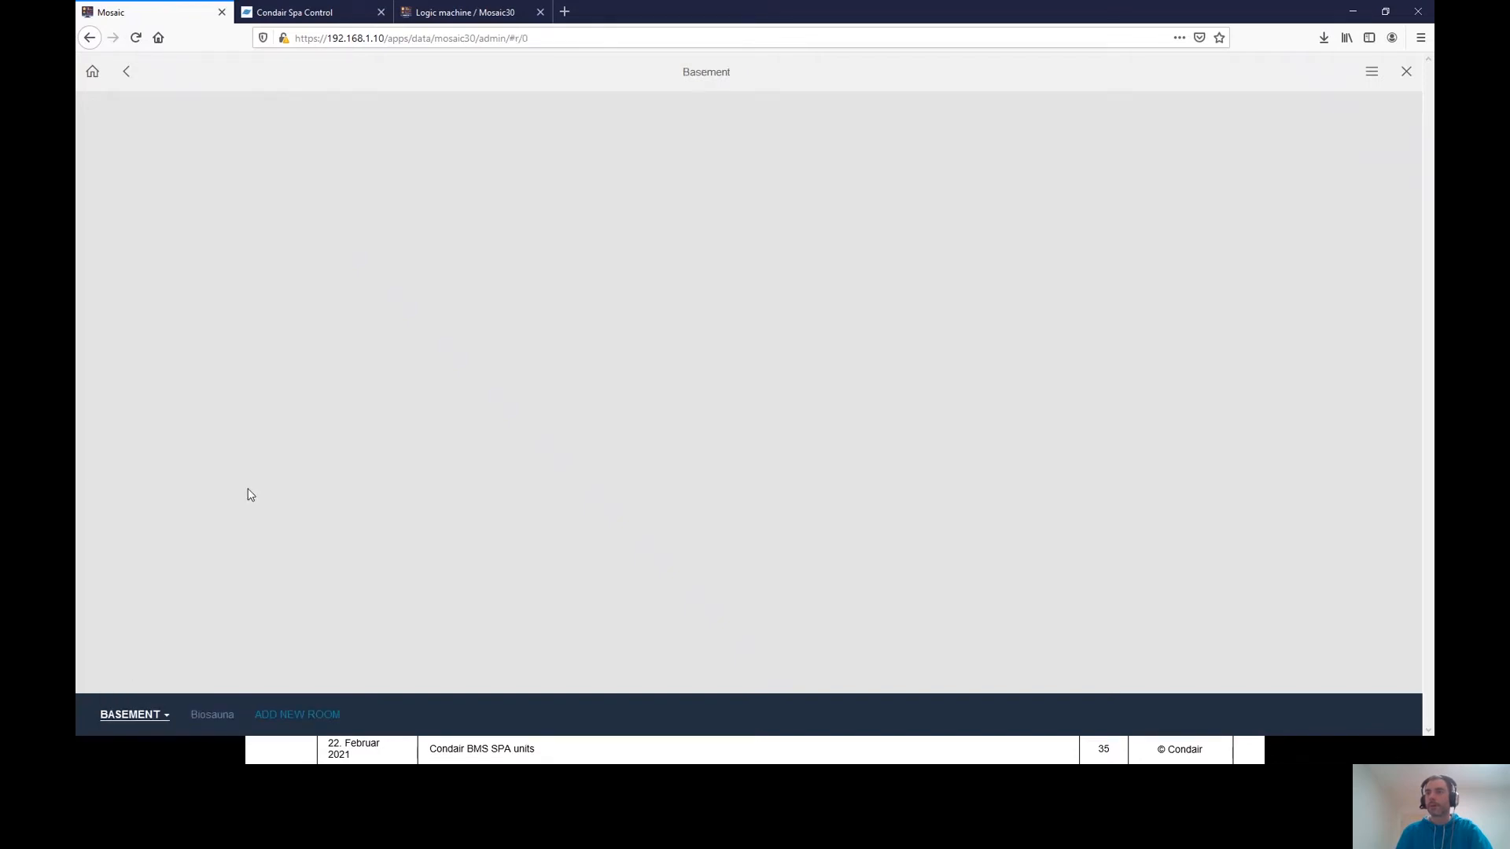
{"action": "left_click", "coordinate": [224, 717]}
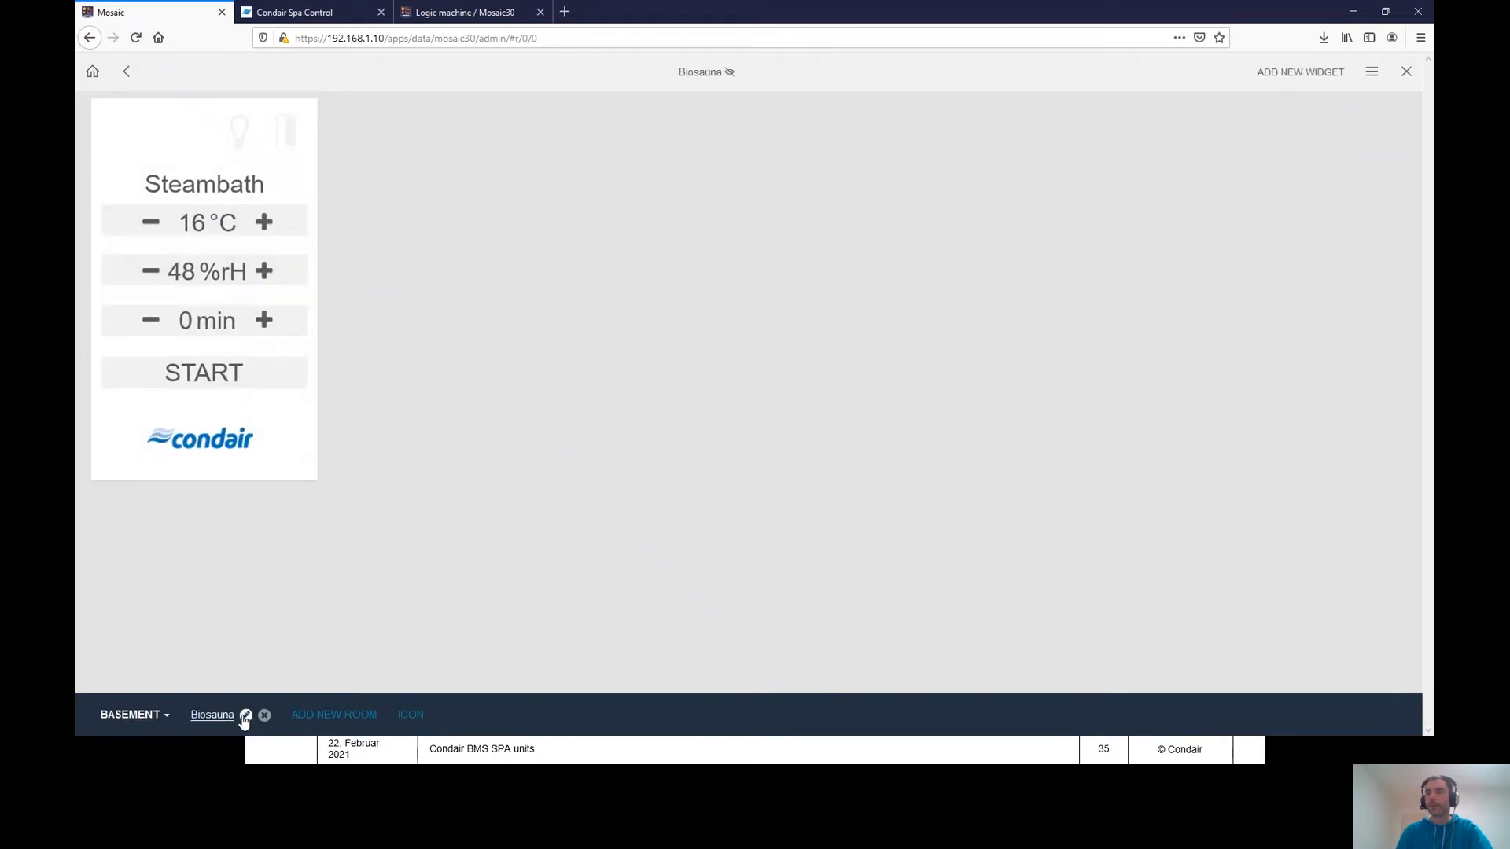
{"action": "mouse_move", "coordinate": [177, 187]}
{"action": "left_click", "coordinate": [279, 114]}
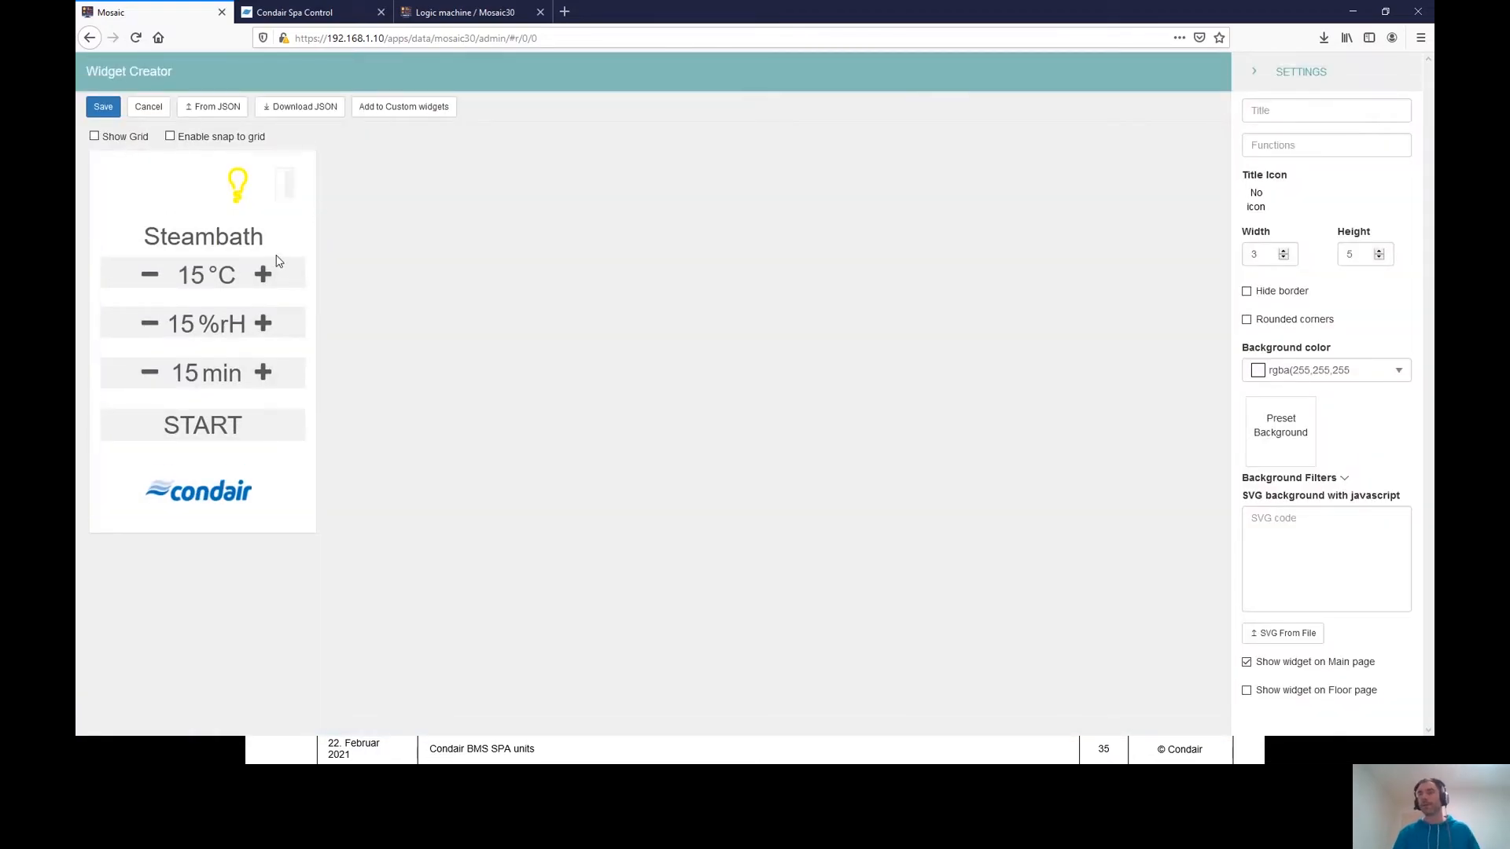
- Examine the element settings of the Steambath title, the light icon, and the temperature, humidity and session time controls
{"action": "left_click", "coordinate": [217, 237]}
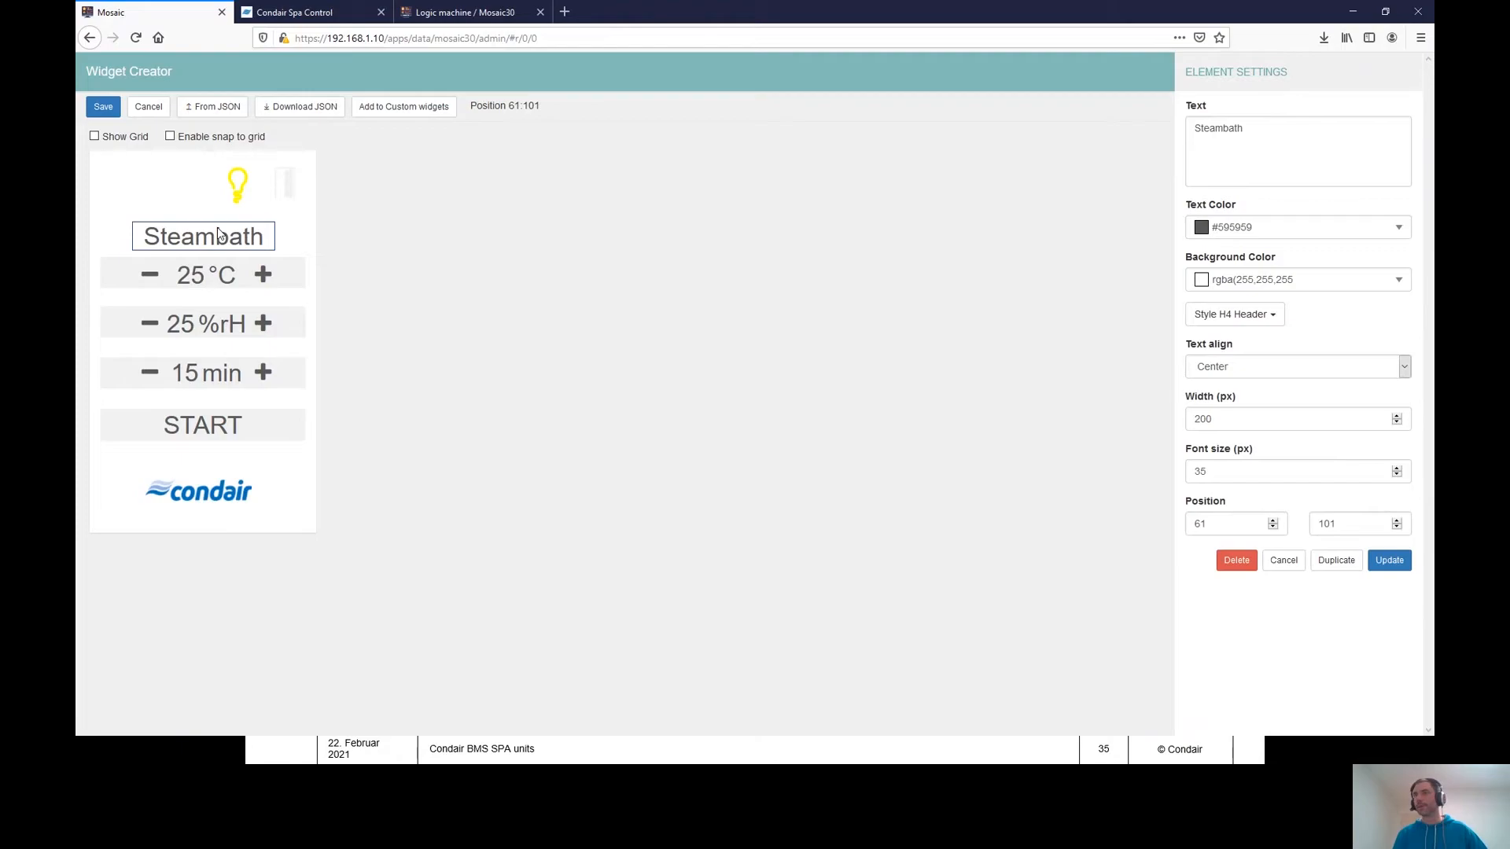
{"action": "left_click", "coordinate": [239, 196]}
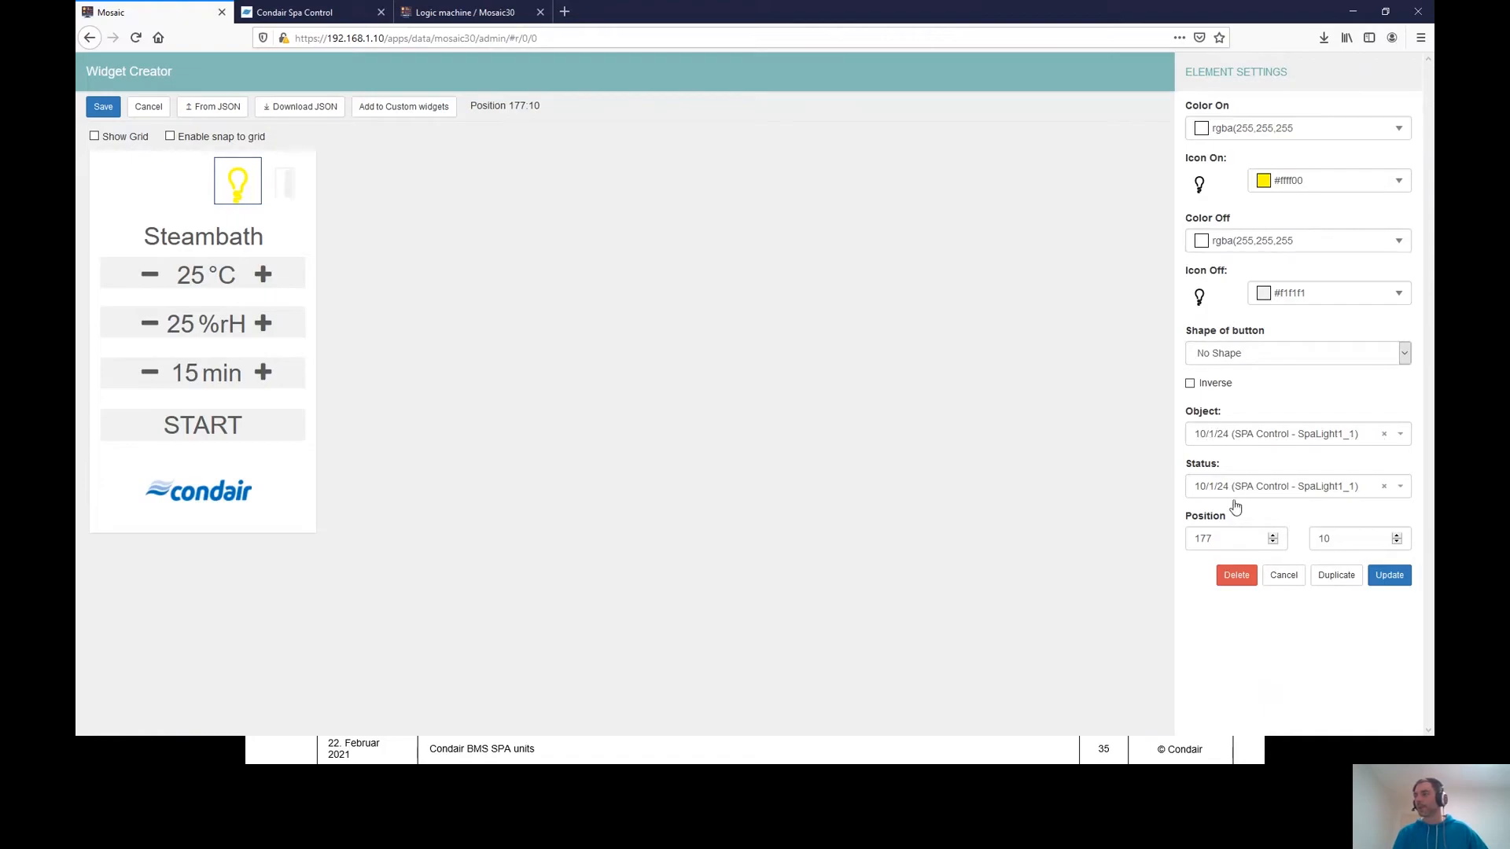
{"action": "left_click", "coordinate": [218, 284]}
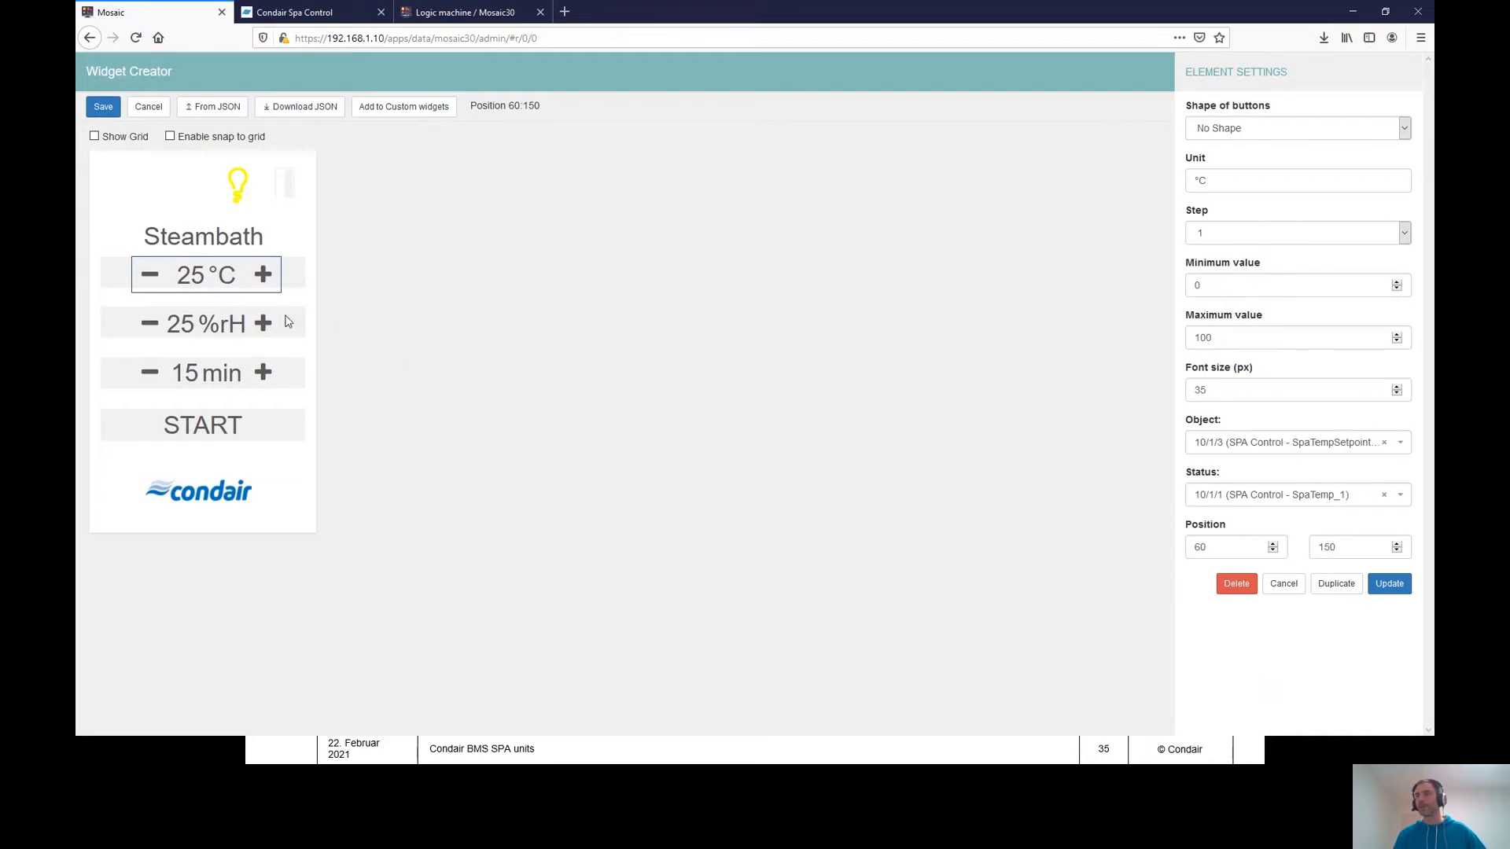
{"action": "left_click", "coordinate": [210, 324]}
{"action": "left_click", "coordinate": [202, 381]}
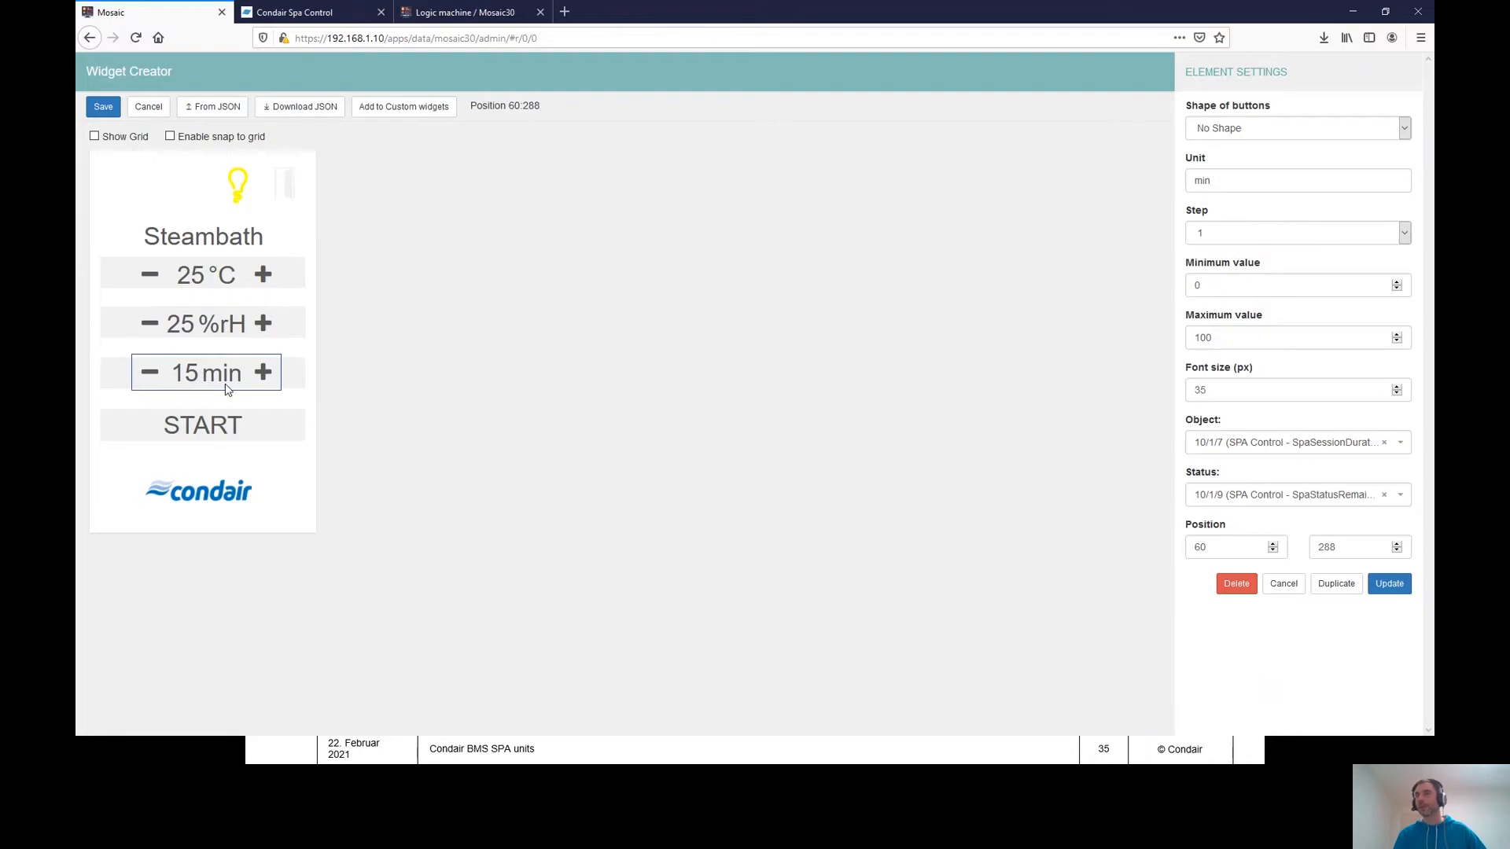
- Review all settings of the START button and the Condair logo image, leaving the logo's settings without changes
{"action": "left_click", "coordinate": [201, 439]}
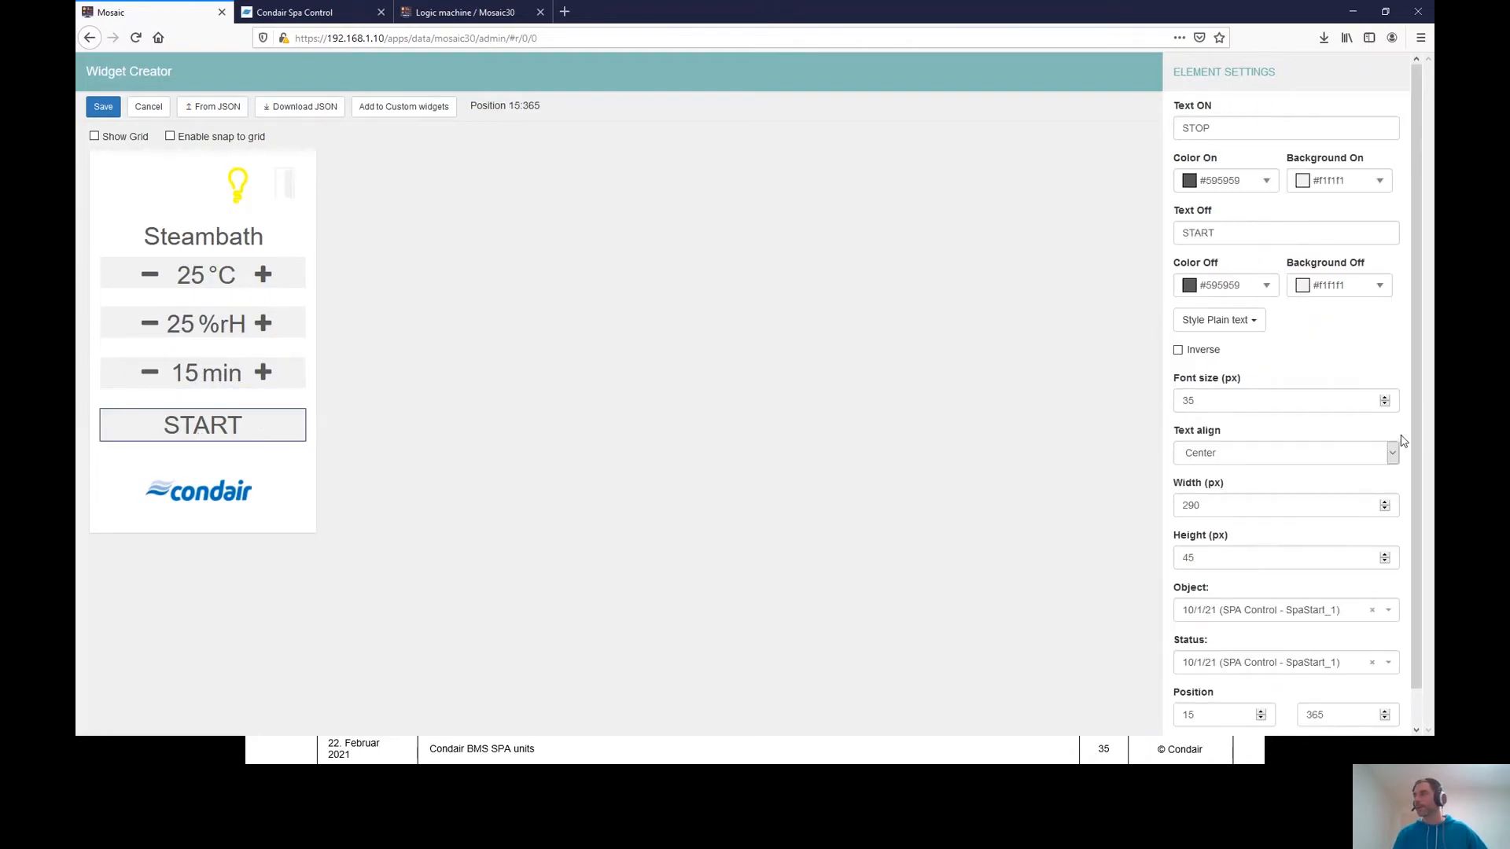
{"action": "left_click_drag", "start_coordinate": [1418, 421], "coordinate": [1413, 516]}
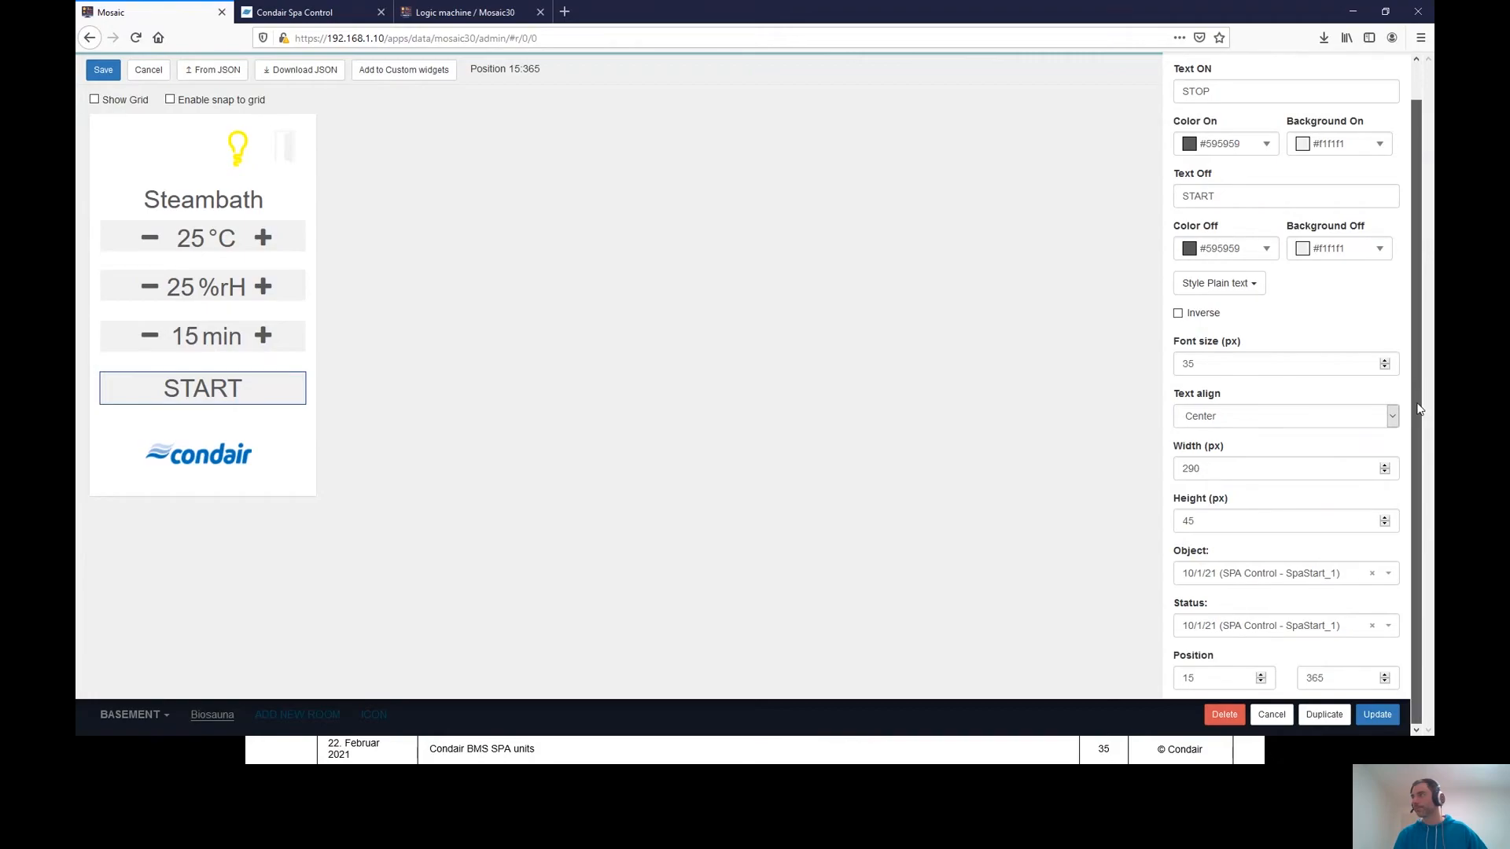
{"action": "left_click_drag", "start_coordinate": [1418, 409], "coordinate": [1420, 282]}
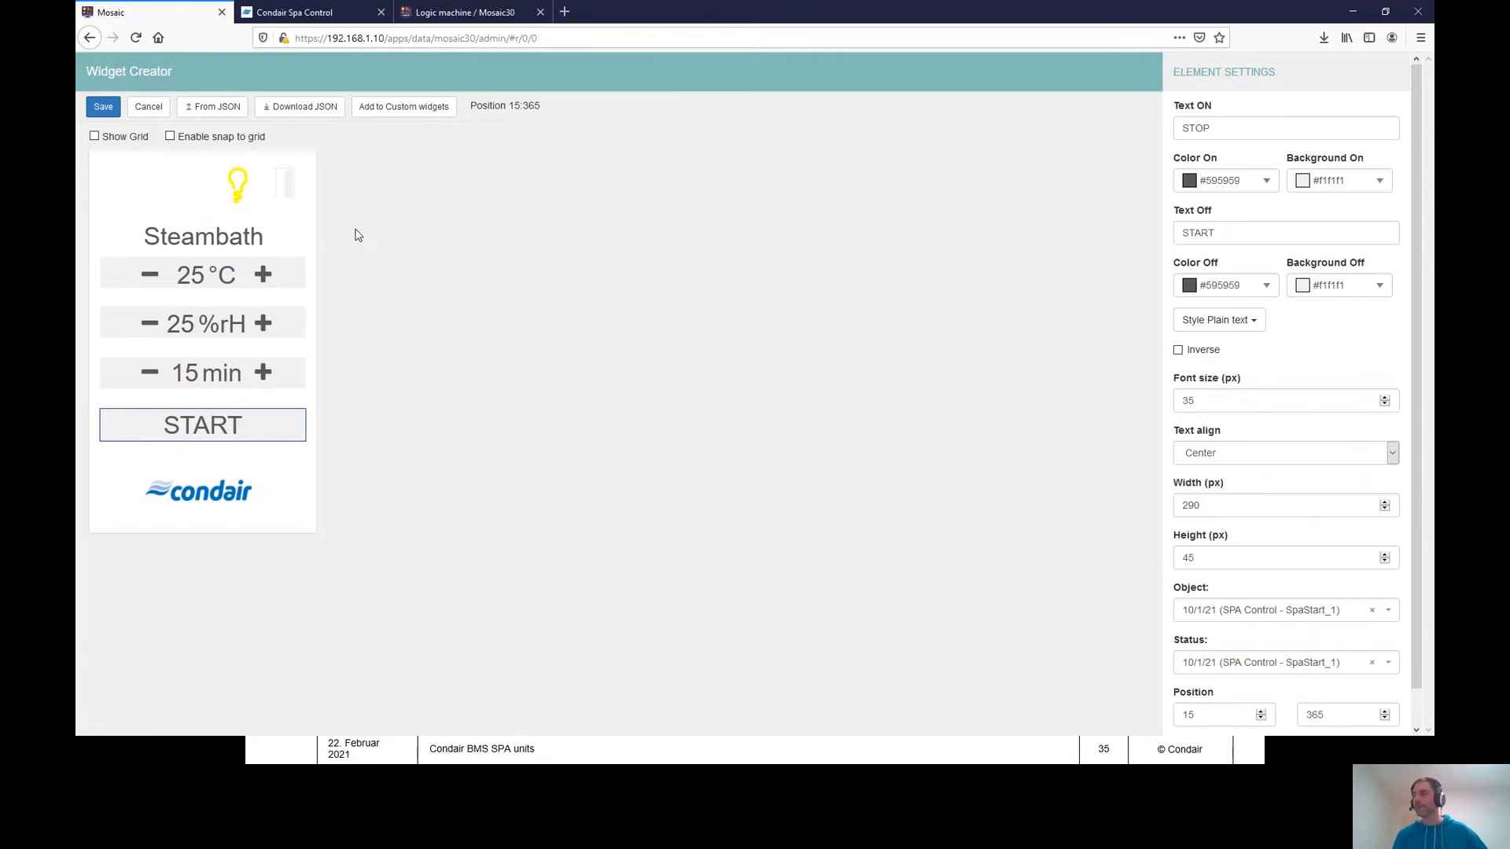
{"action": "left_click", "coordinate": [200, 496]}
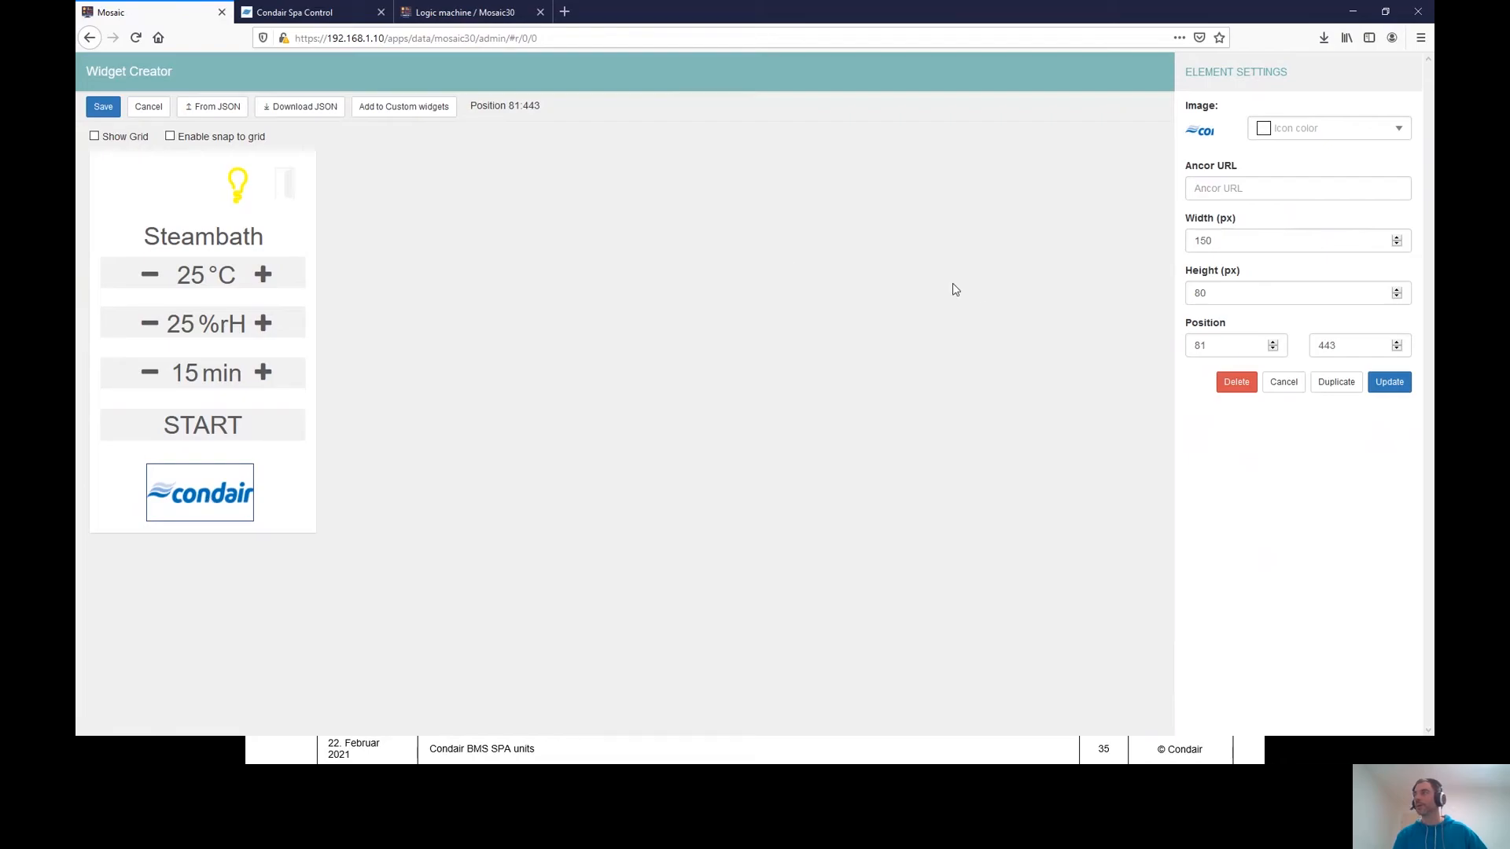
{"action": "left_click", "coordinate": [1273, 379]}
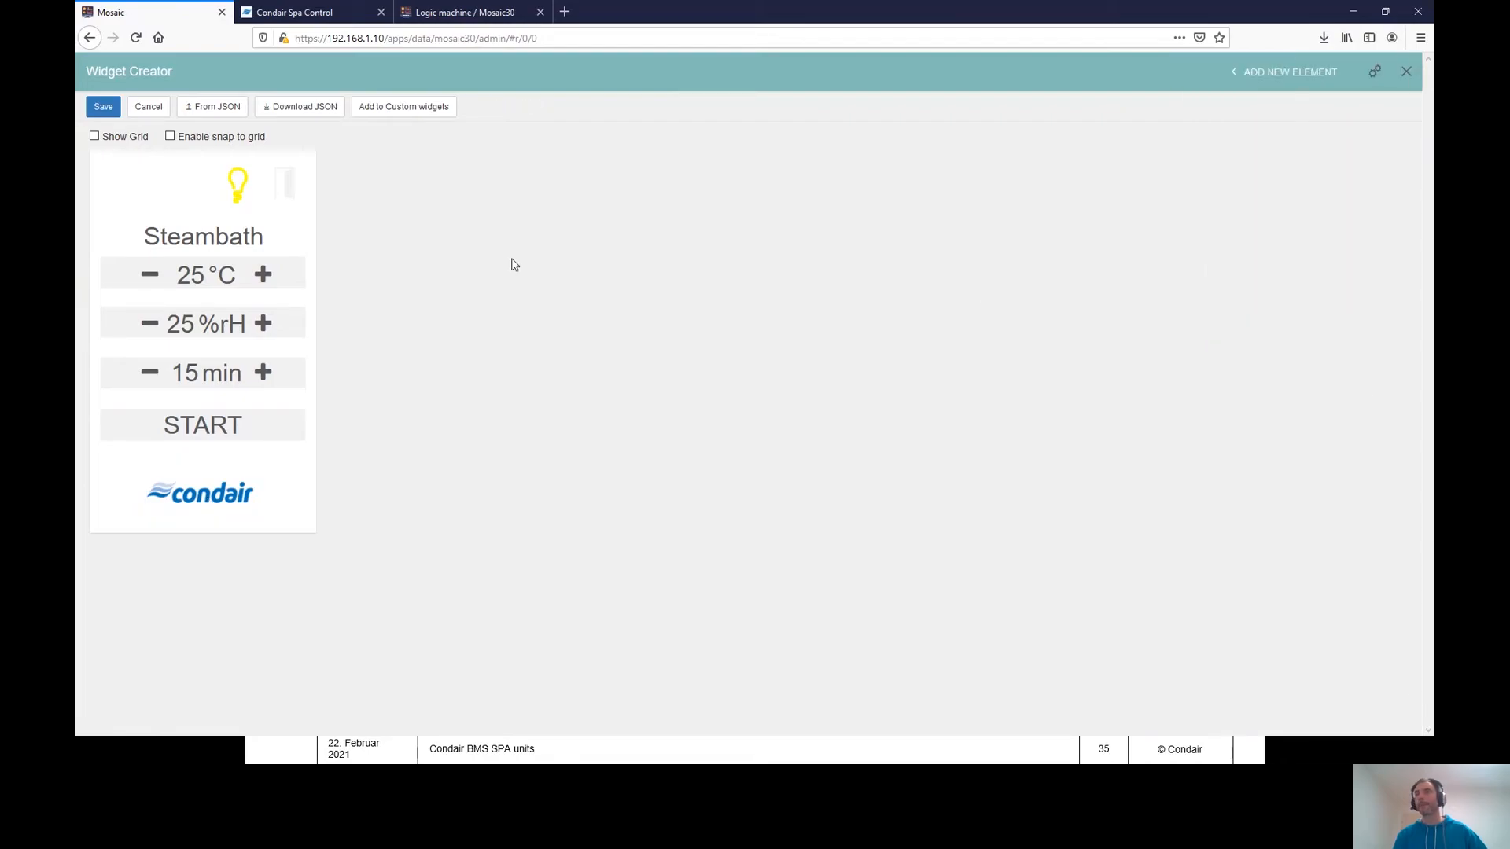
- Return to the LogicMachine start page and log in as admin with the admin password, dismissing the default password warnings
{"action": "left_click", "coordinate": [1405, 74]}
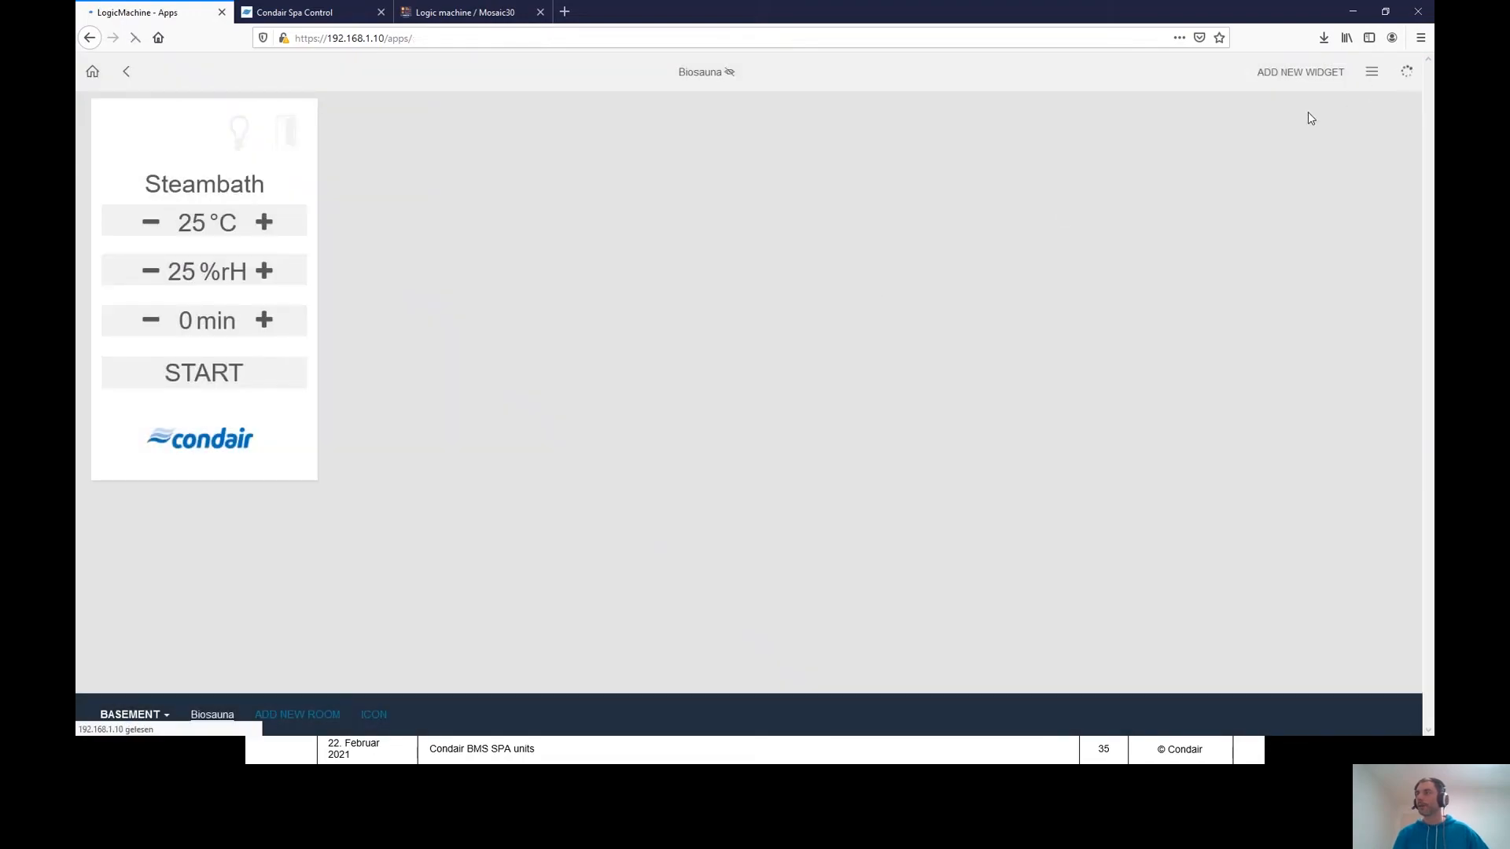
{"action": "key", "text": "Return"}
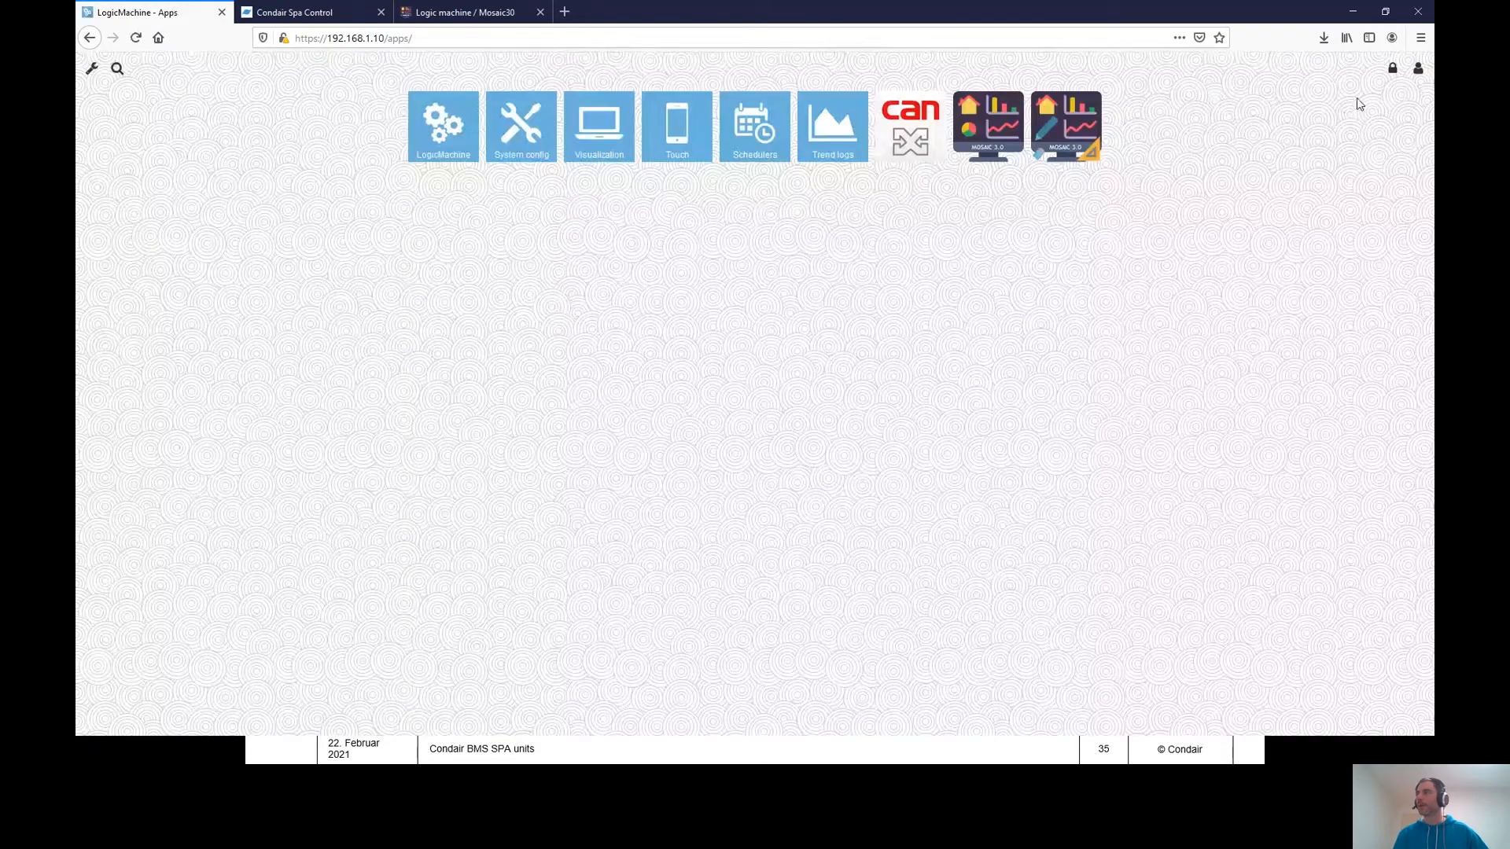
{"action": "left_click", "coordinate": [1417, 68]}
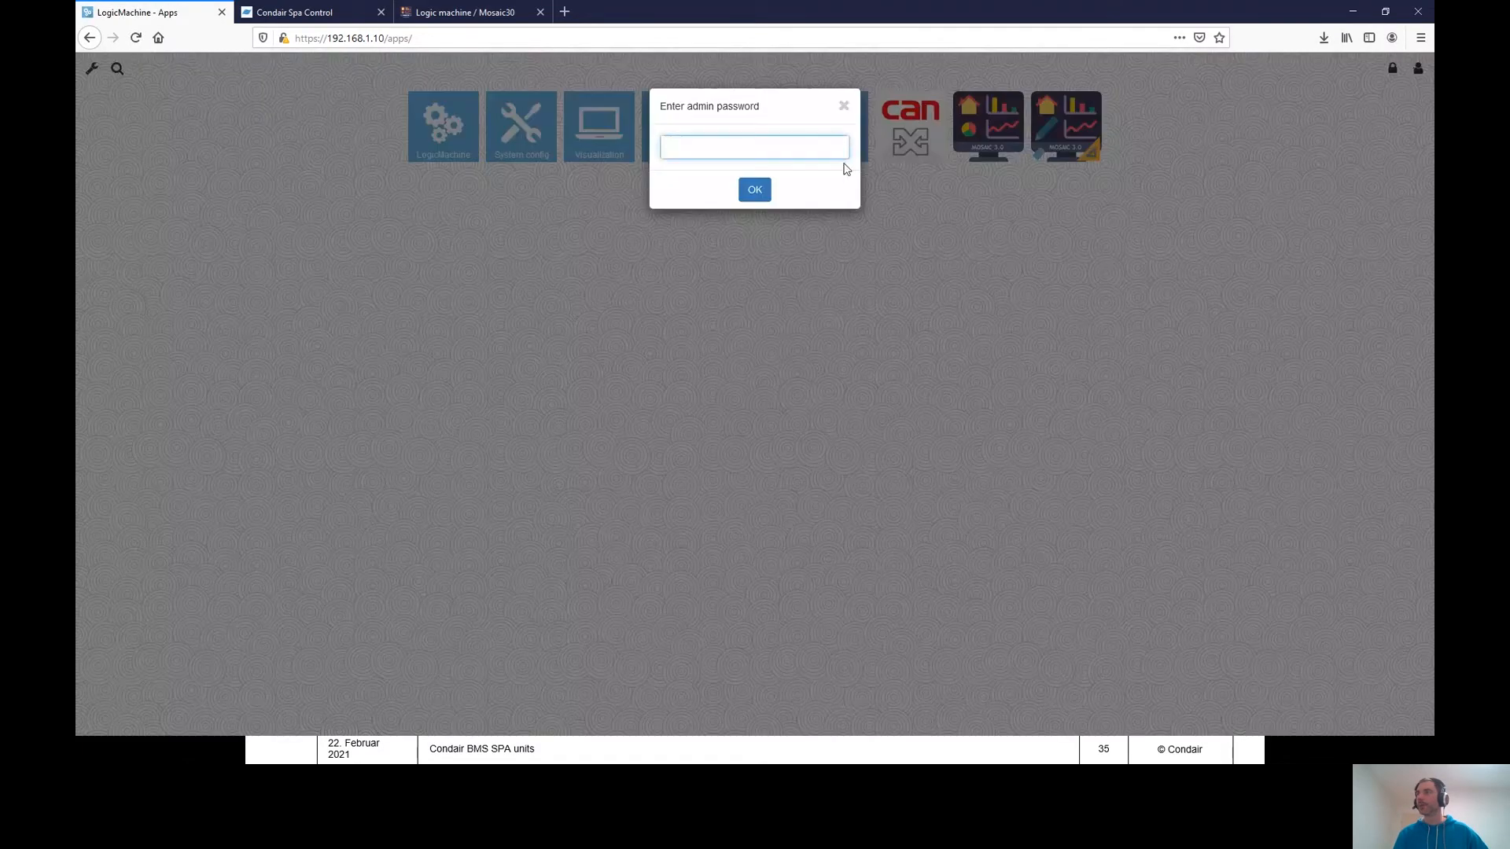
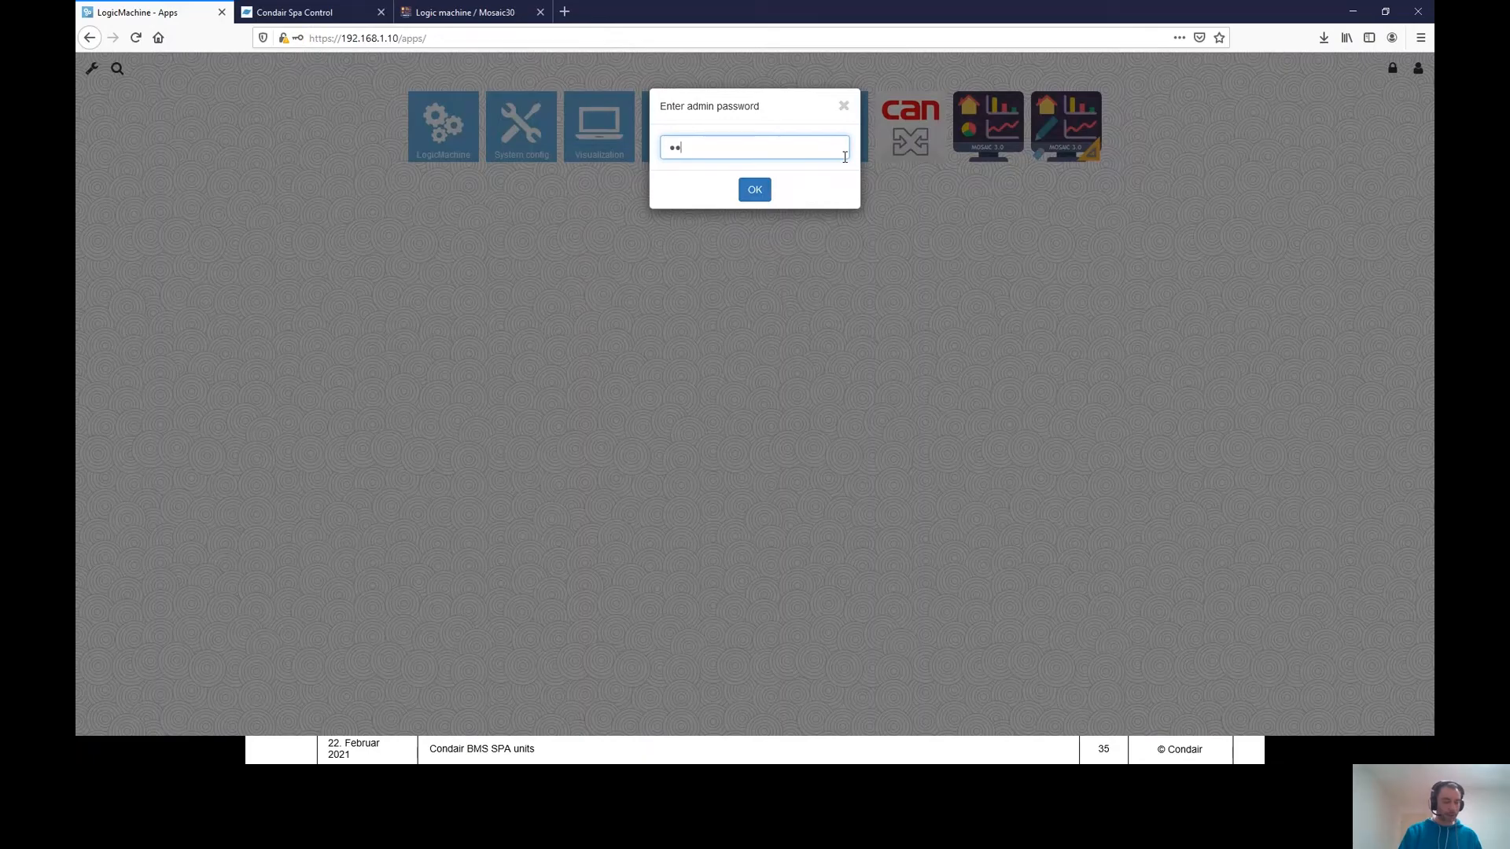
{"action": "key", "text": "Return"}
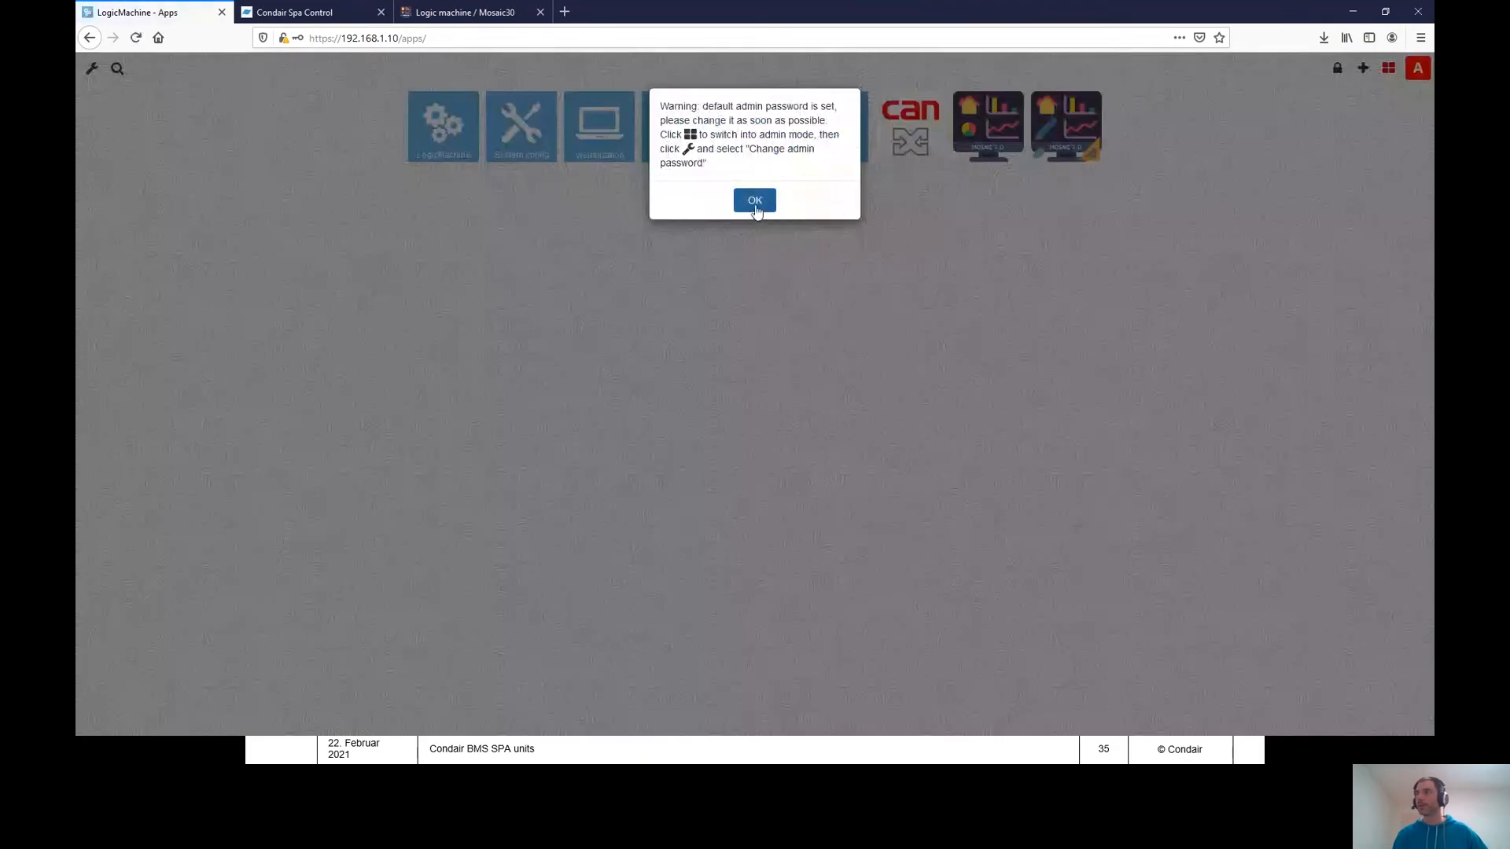
{"action": "left_click", "coordinate": [754, 206]}
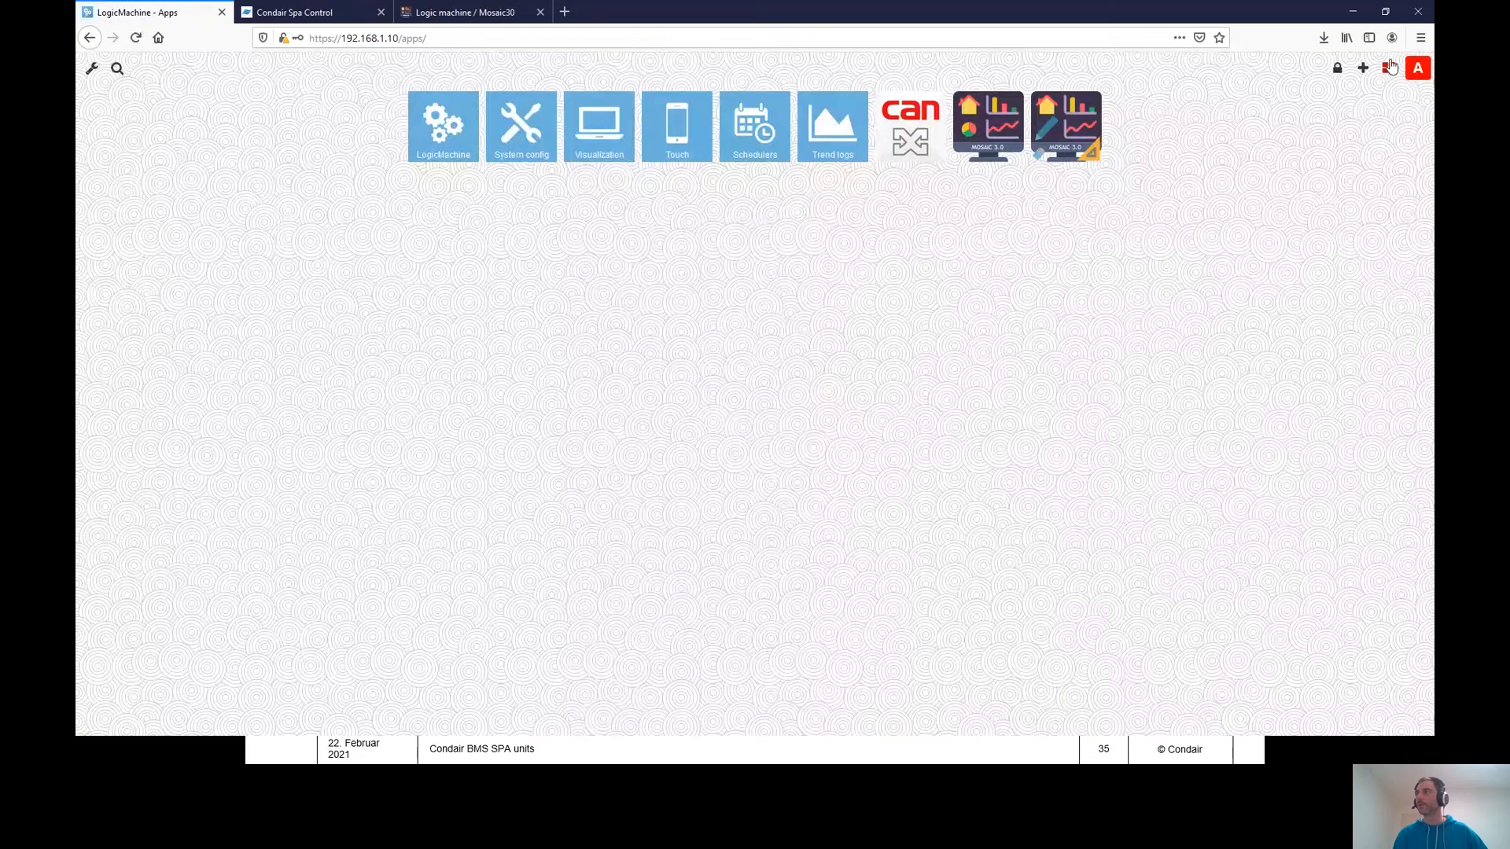
- Switch into admin mode and install the Logic Machine Cloud Configuration and Analog clock apps from the app store
{"action": "left_click", "coordinate": [1389, 68]}
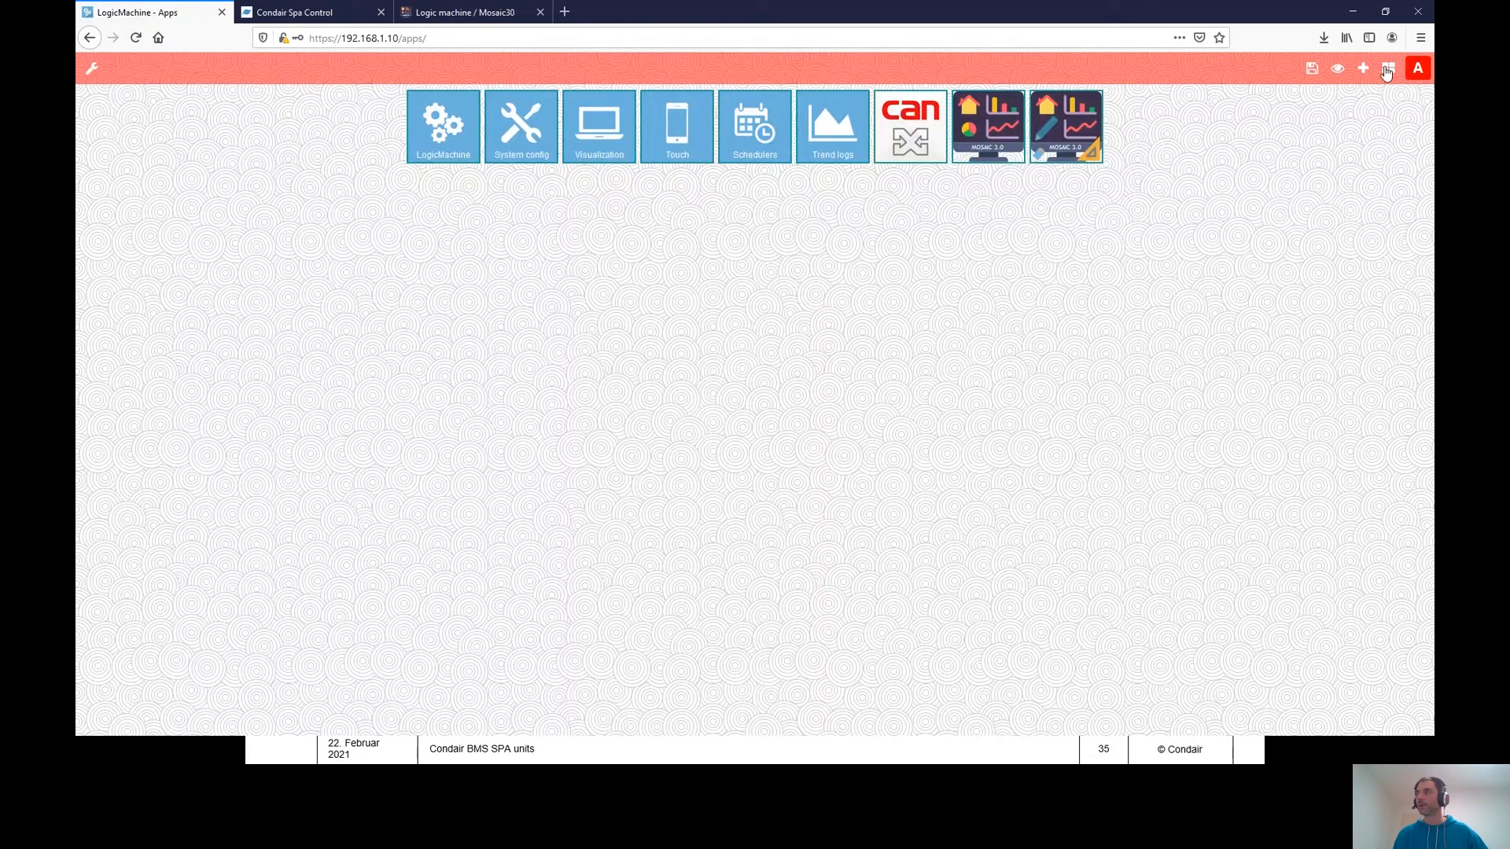
{"action": "left_click", "coordinate": [1364, 68]}
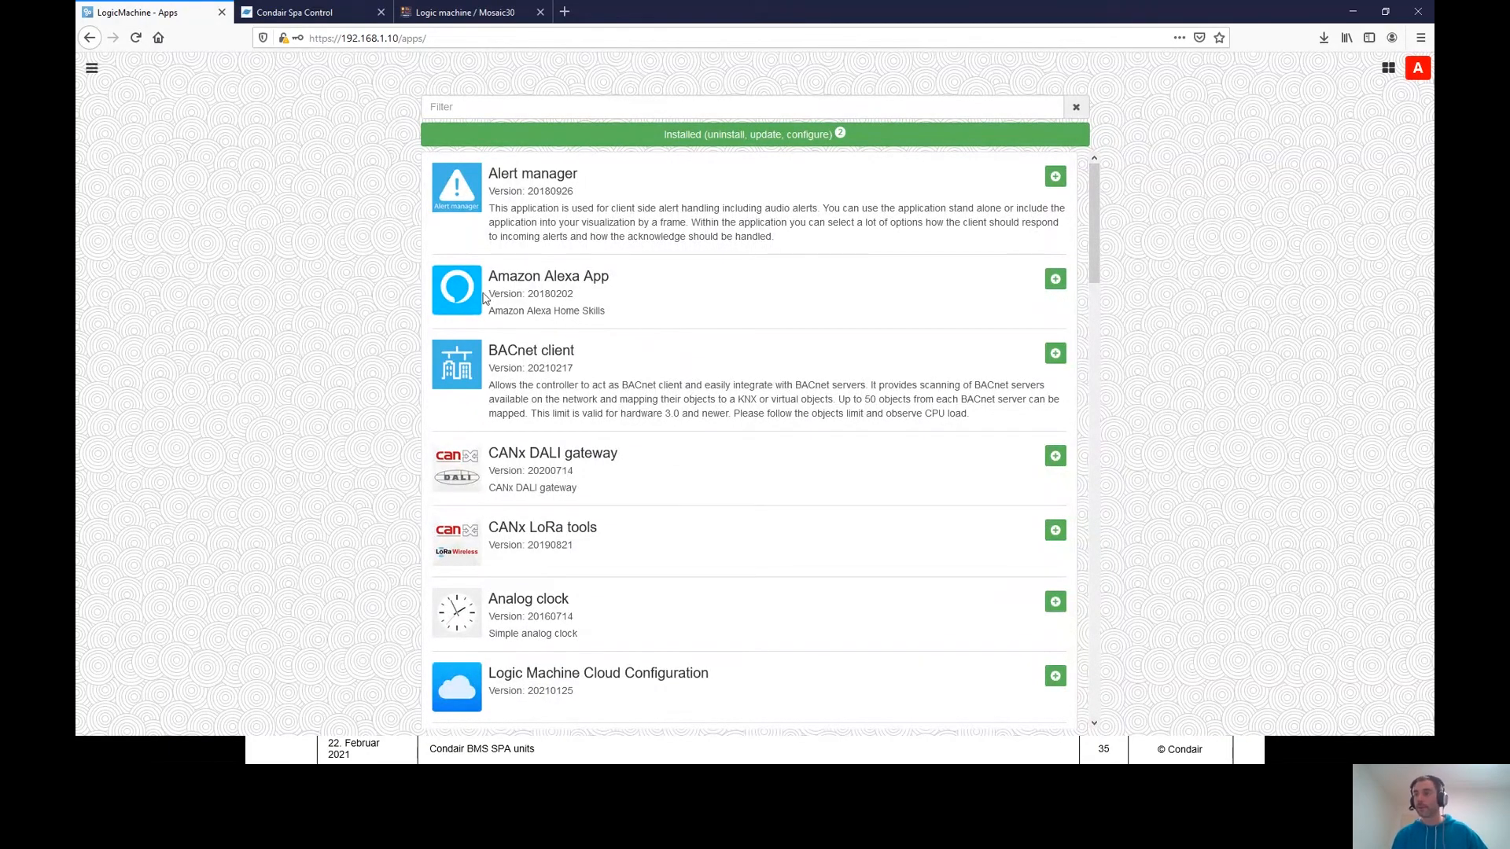
{"action": "scroll", "coordinate": [575, 507], "scroll_direction": "down", "scroll_amount": 3}
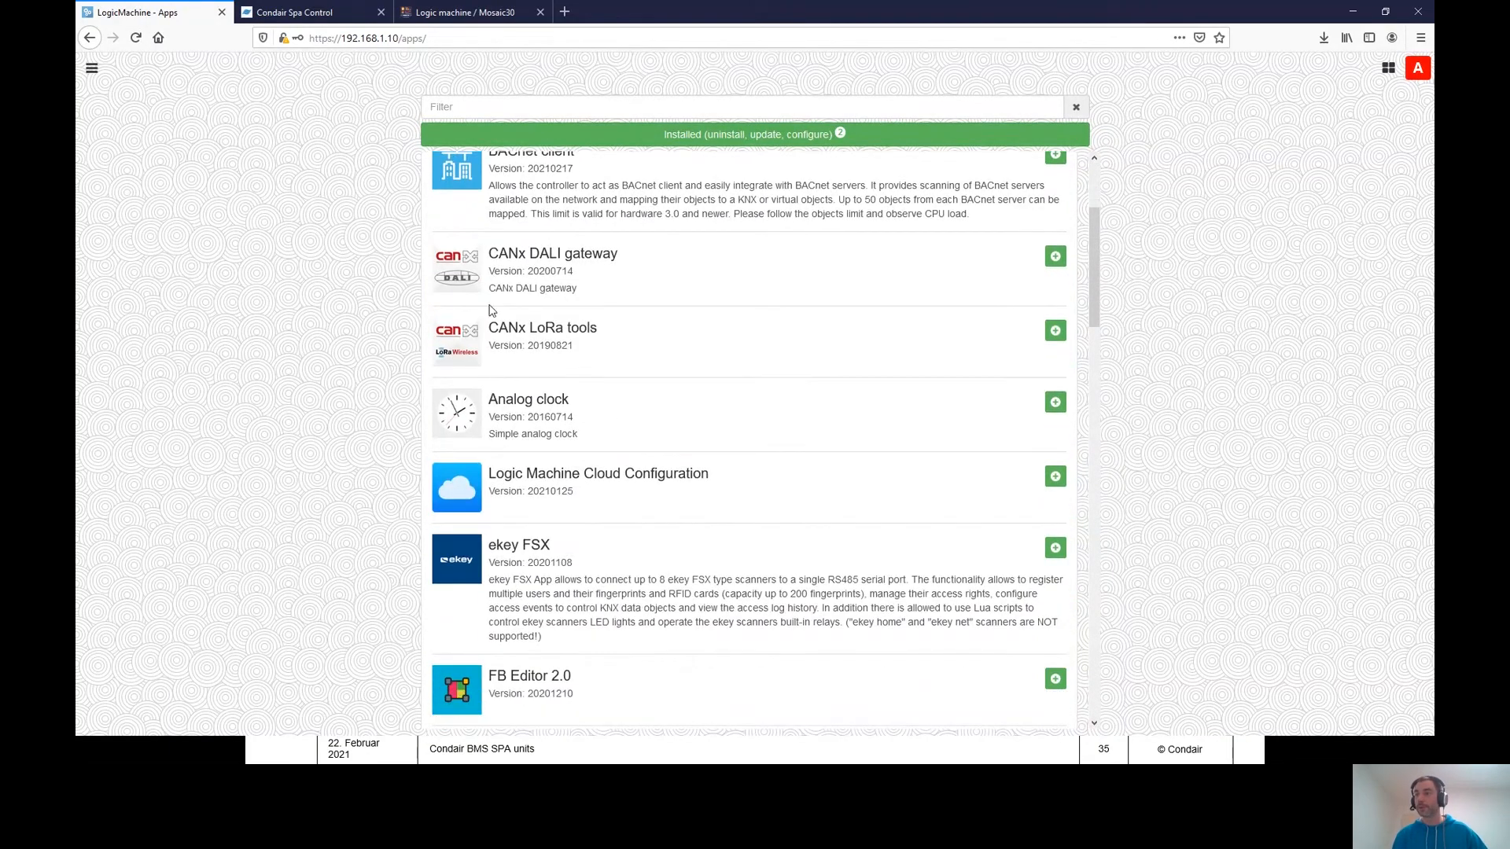
{"action": "left_click", "coordinate": [1056, 471]}
{"action": "left_click", "coordinate": [733, 157]}
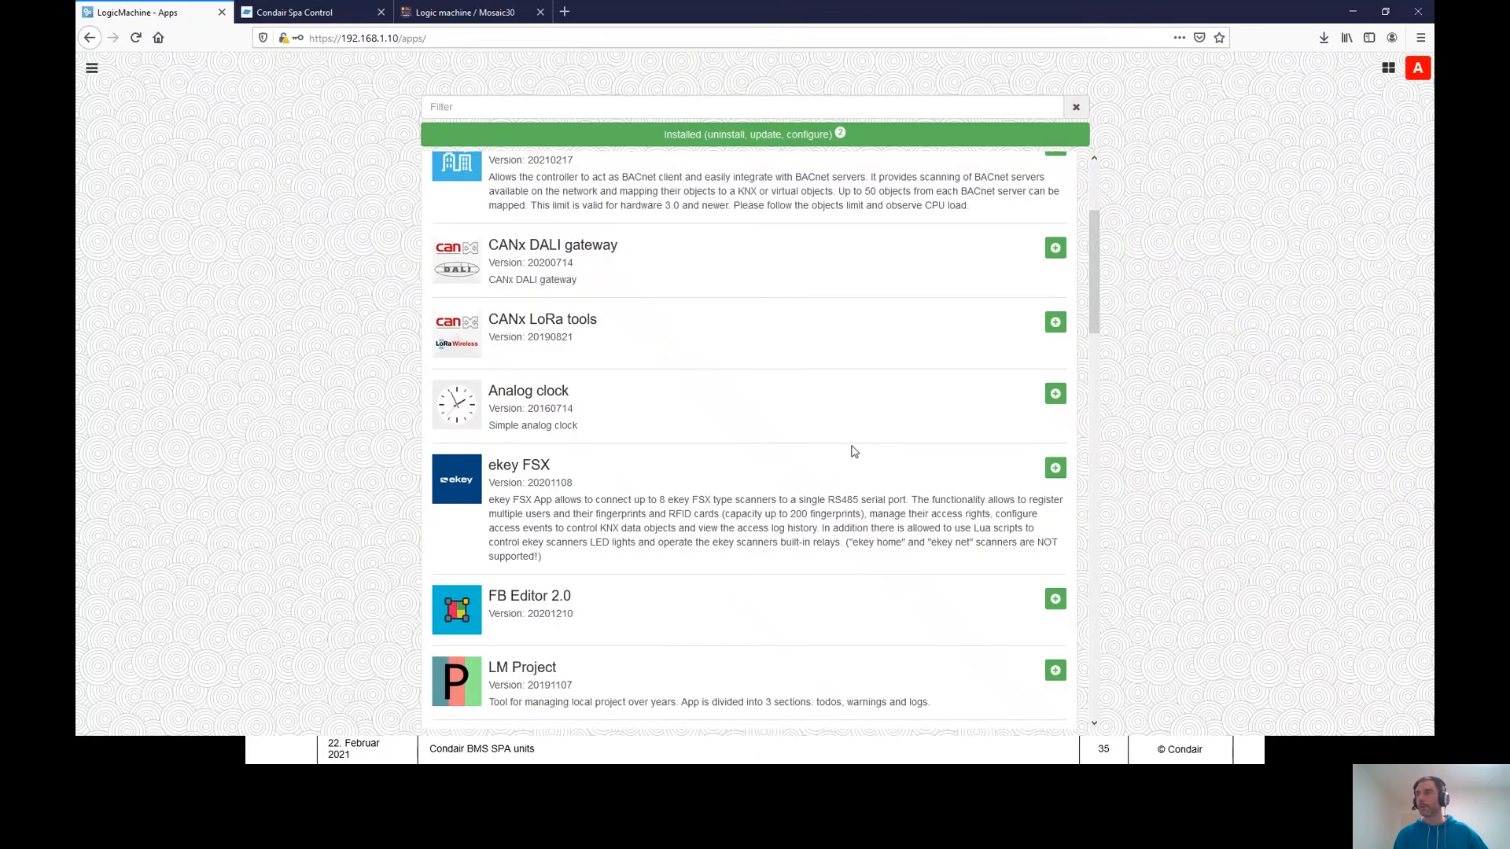
{"action": "left_click", "coordinate": [1055, 393]}
{"action": "left_click", "coordinate": [730, 143]}
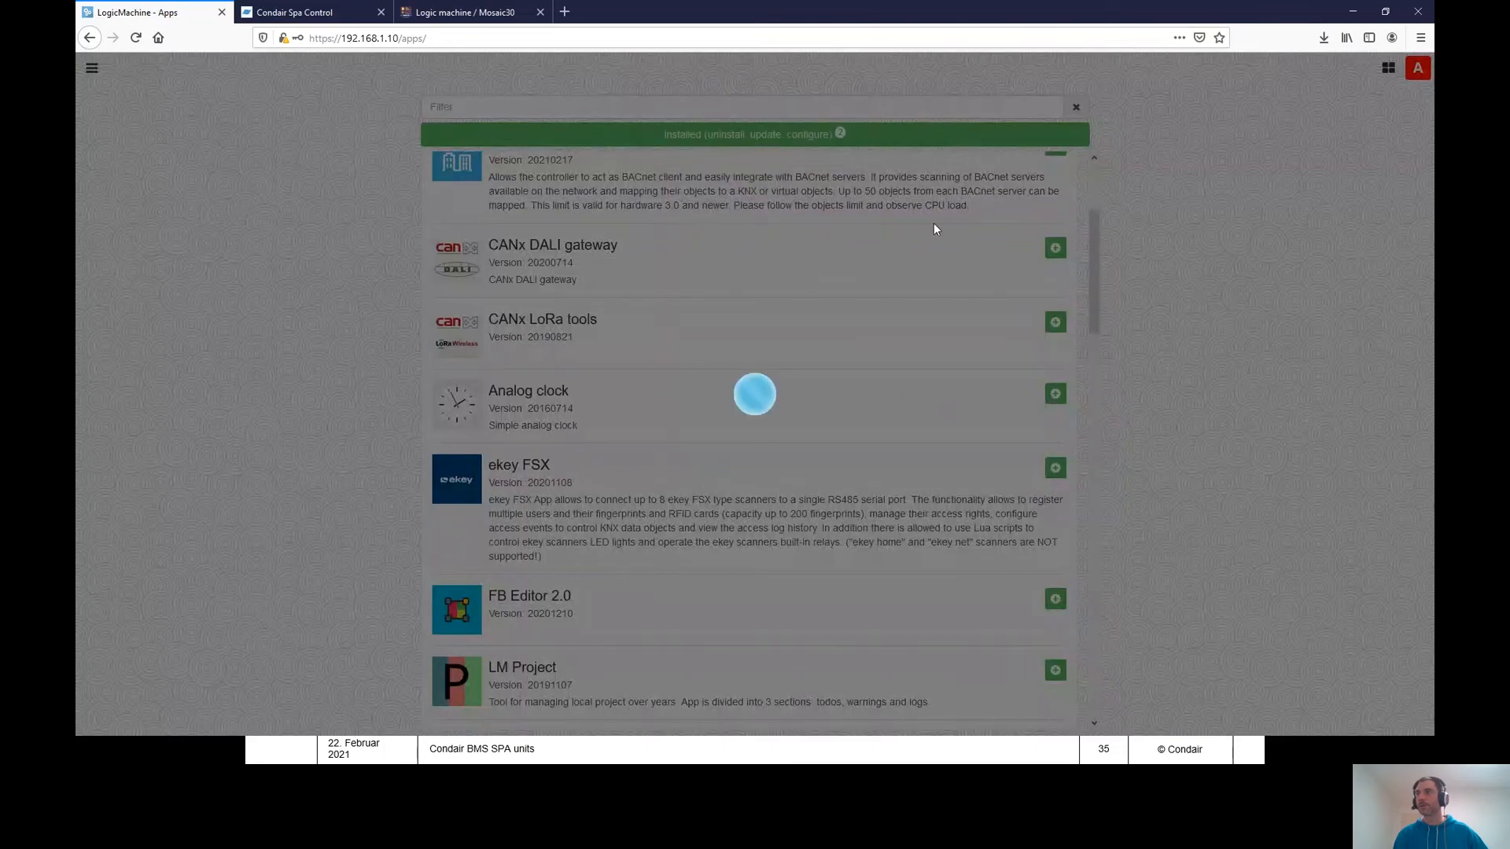
- Browse the available apps and install the Amazon Alexa App
{"action": "scroll", "coordinate": [815, 246], "scroll_direction": "down", "scroll_amount": 20}
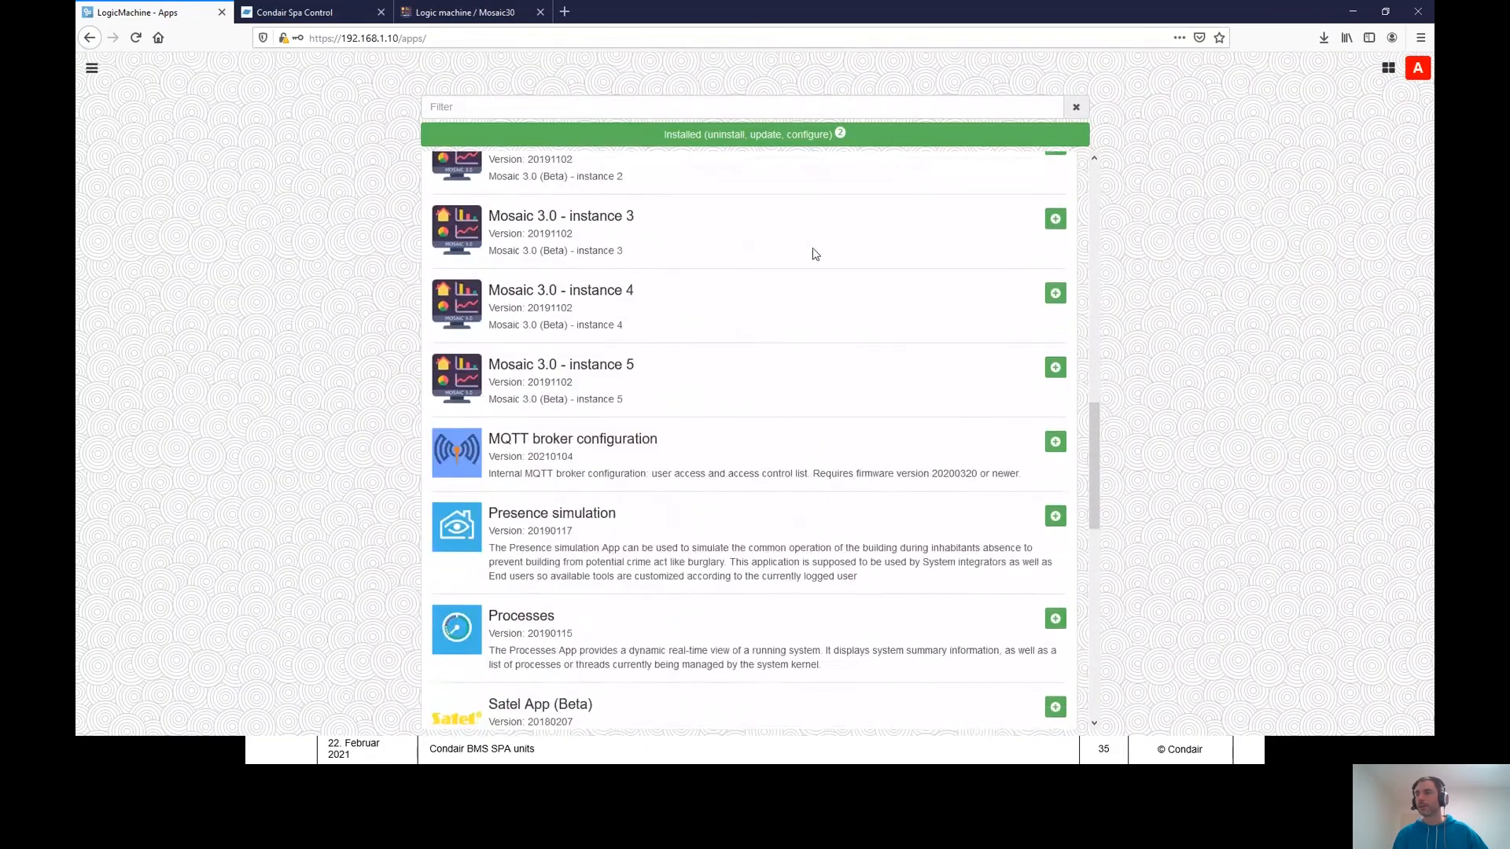
{"action": "scroll", "coordinate": [814, 256], "scroll_direction": "up", "scroll_amount": 15}
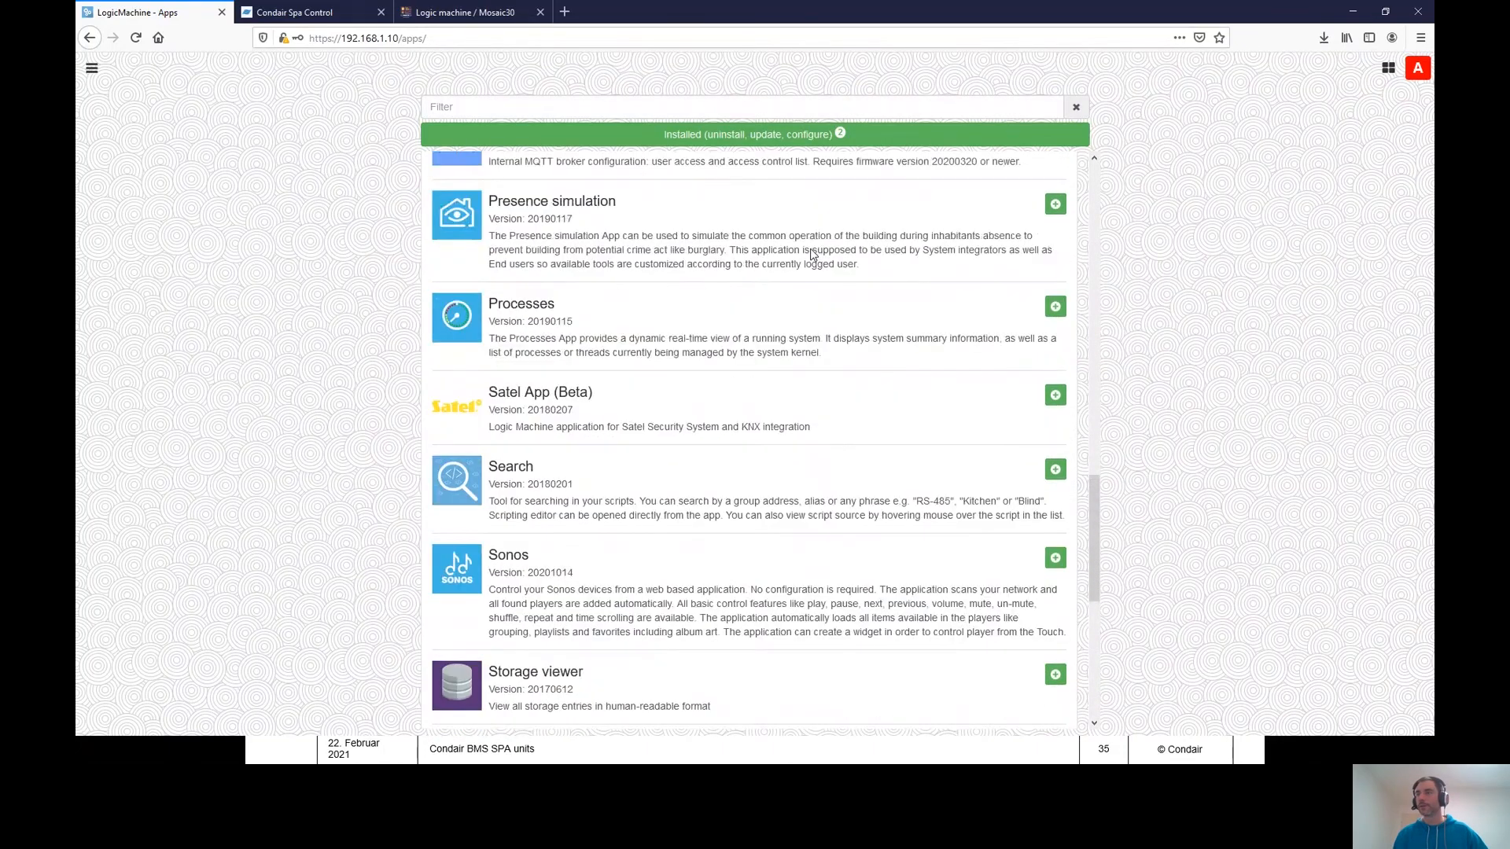
{"action": "scroll", "coordinate": [813, 253], "scroll_direction": "up", "scroll_amount": 10}
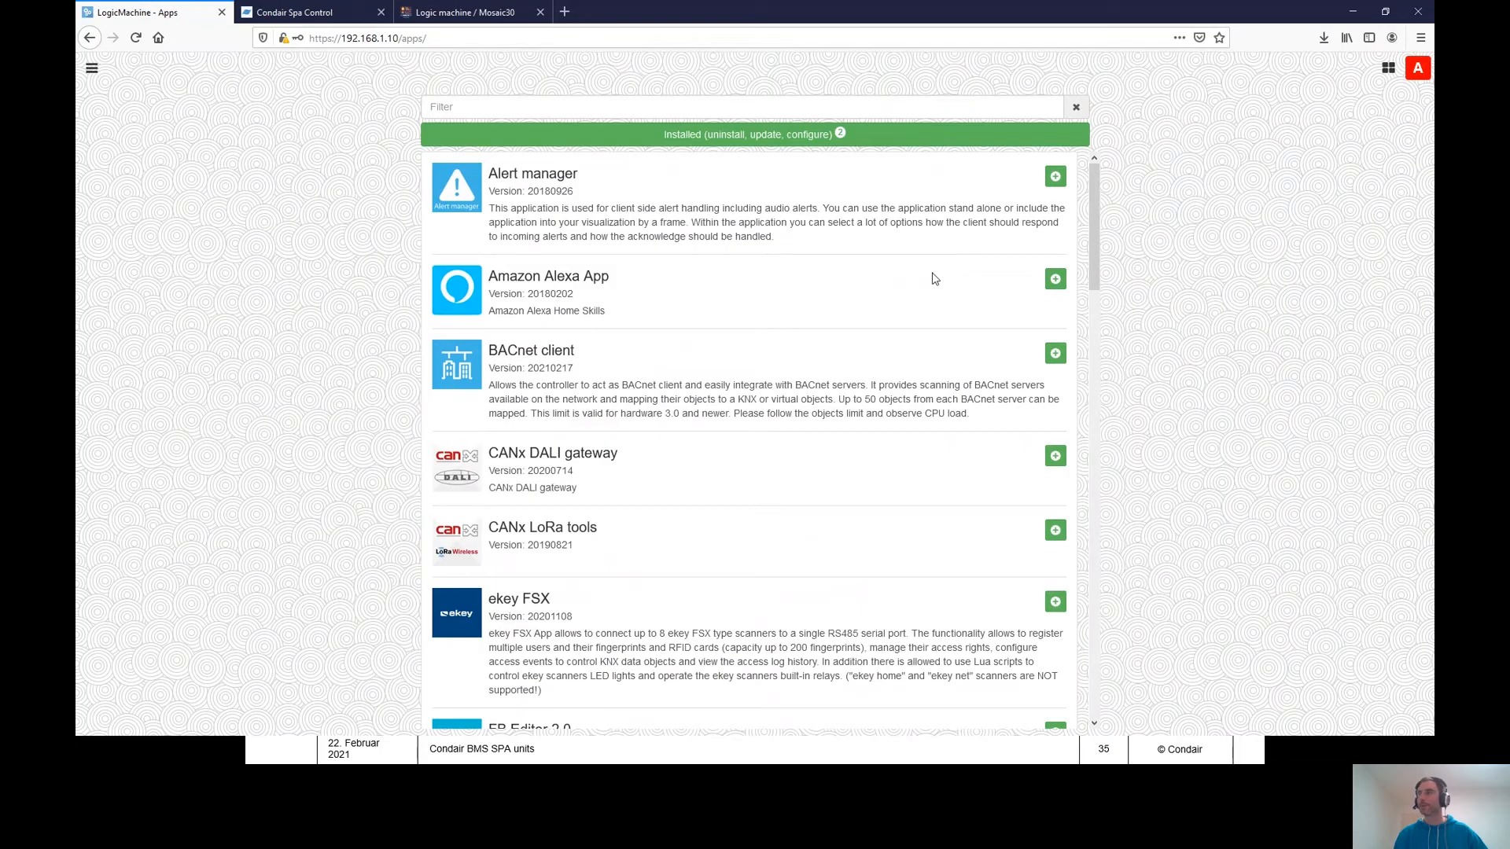
{"action": "left_click", "coordinate": [1055, 279]}
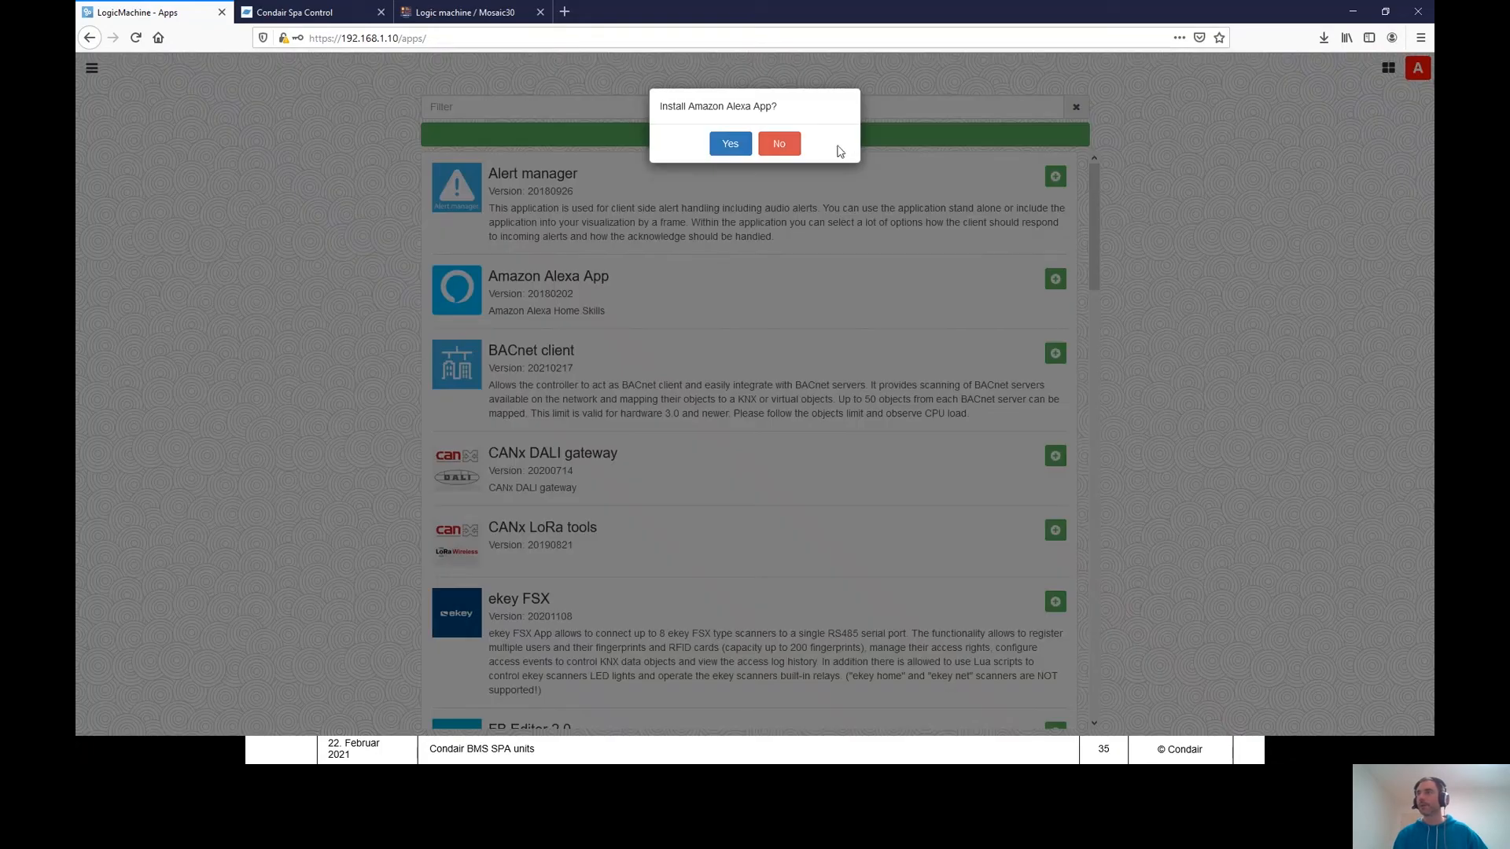
{"action": "left_click", "coordinate": [730, 145]}
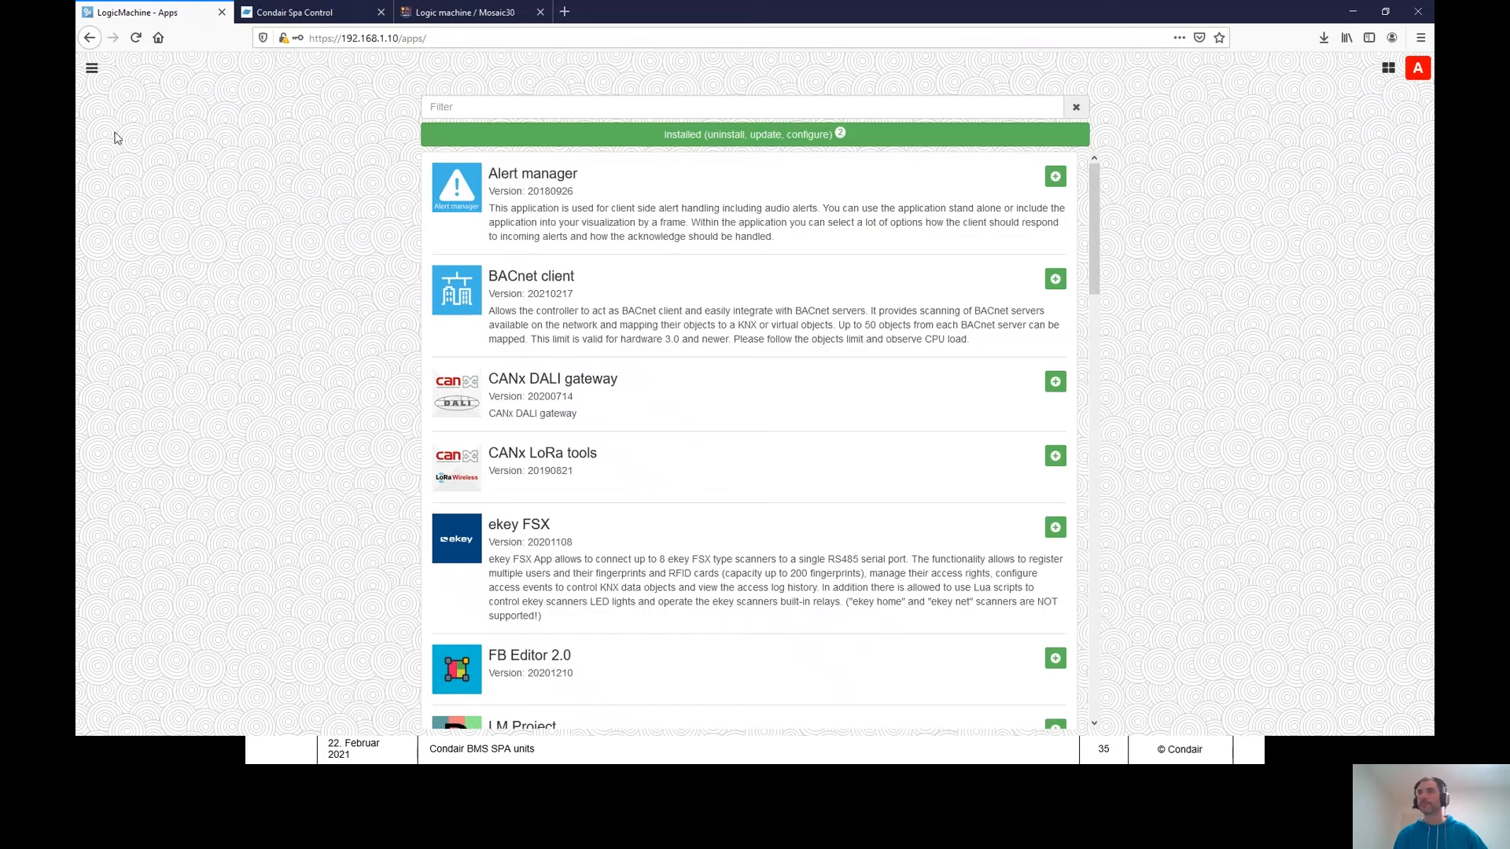
- List the installed apps to check their versions and available updates, and show the app page choices again
{"action": "left_click", "coordinate": [91, 71]}
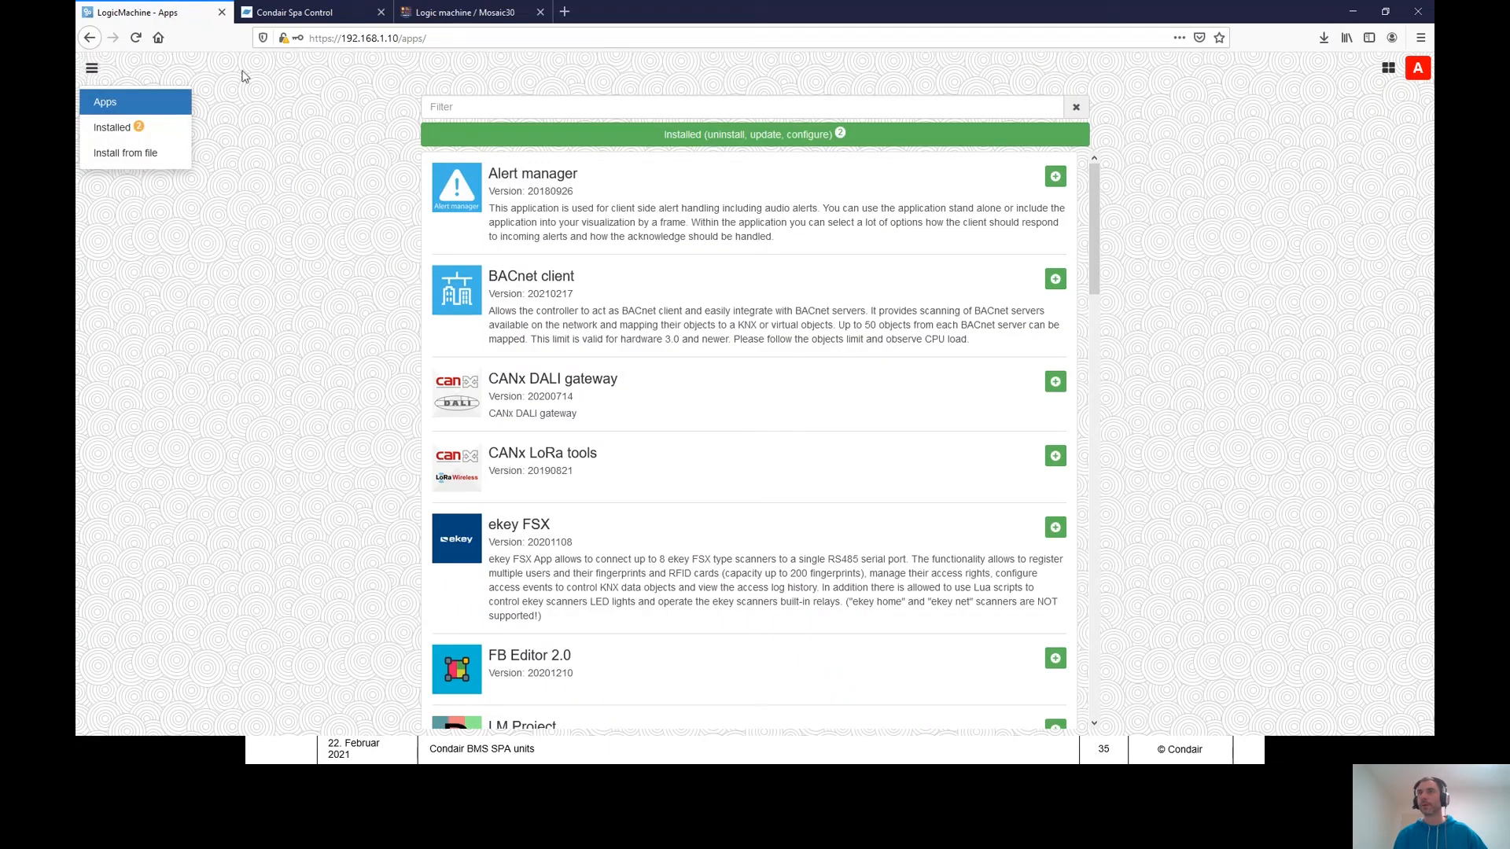
{"action": "left_click", "coordinate": [113, 128]}
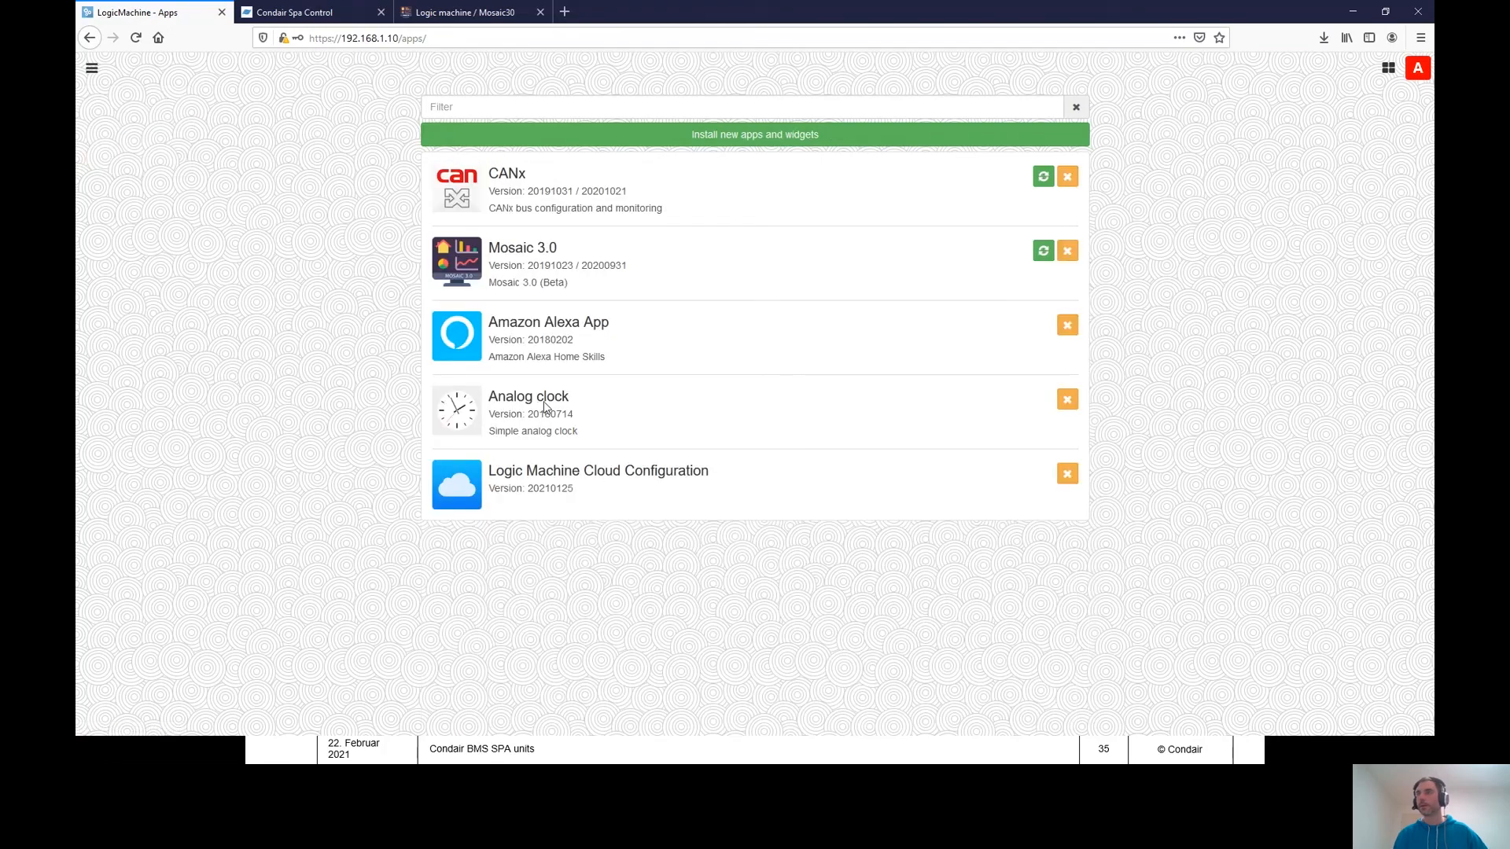
{"action": "left_click", "coordinate": [93, 72]}
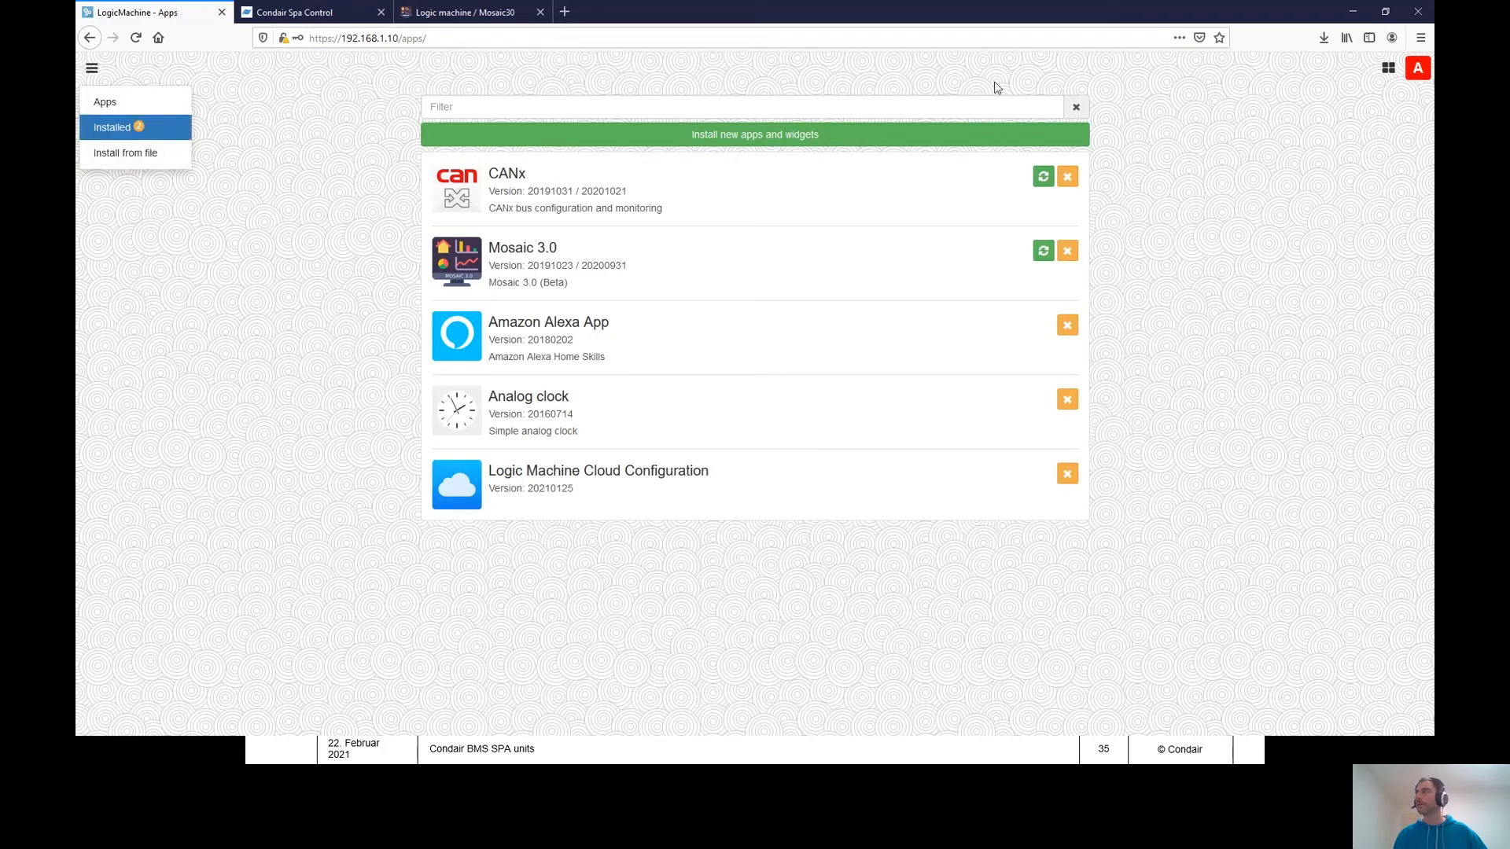
- Leave admin mode, dismiss the default password warning, and open the Cloud config app
{"action": "left_click", "coordinate": [1420, 68]}
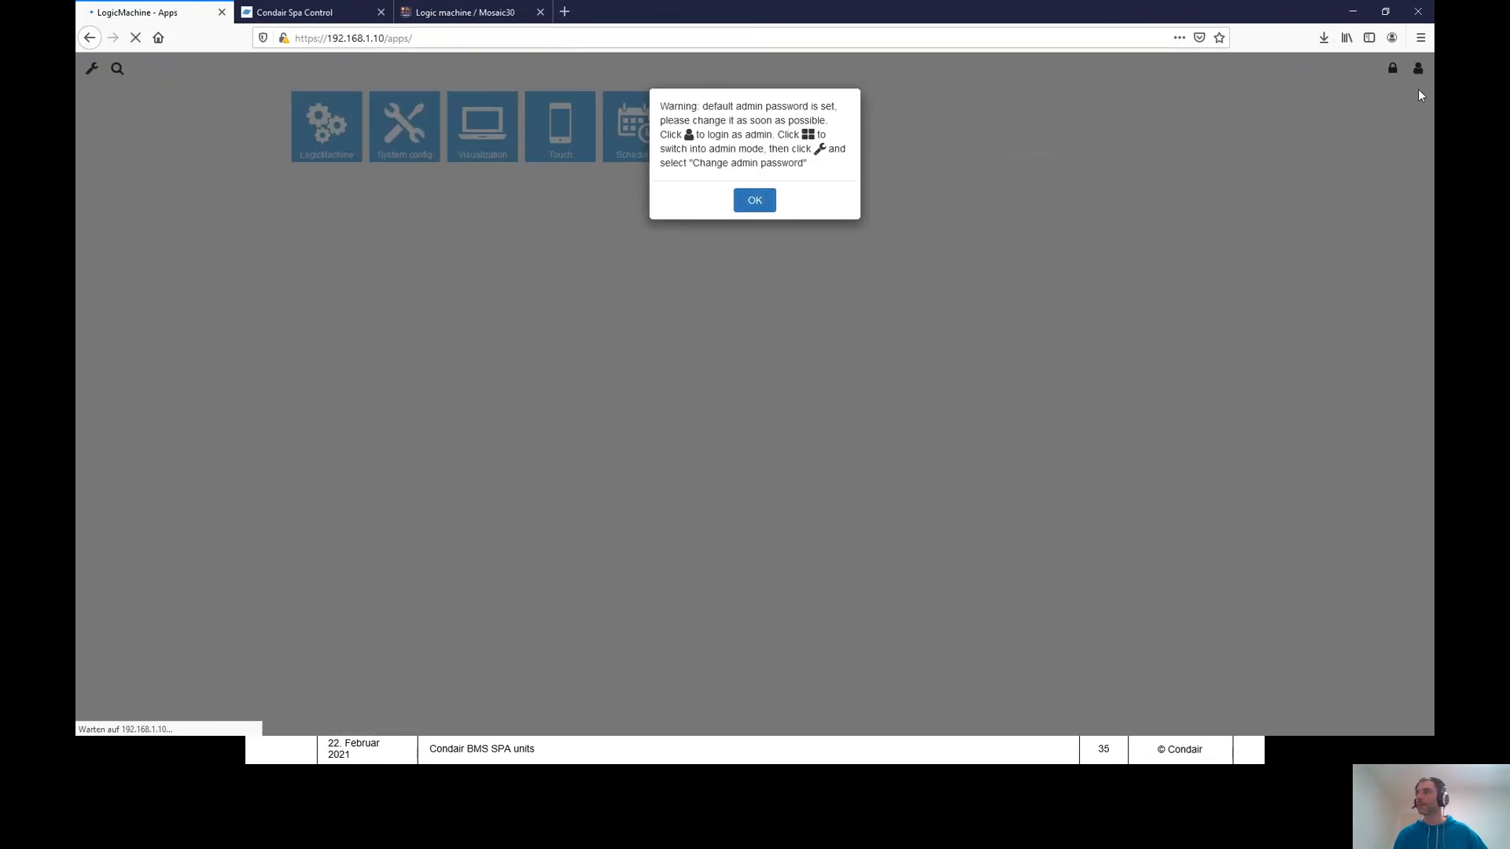
{"action": "left_click", "coordinate": [754, 200]}
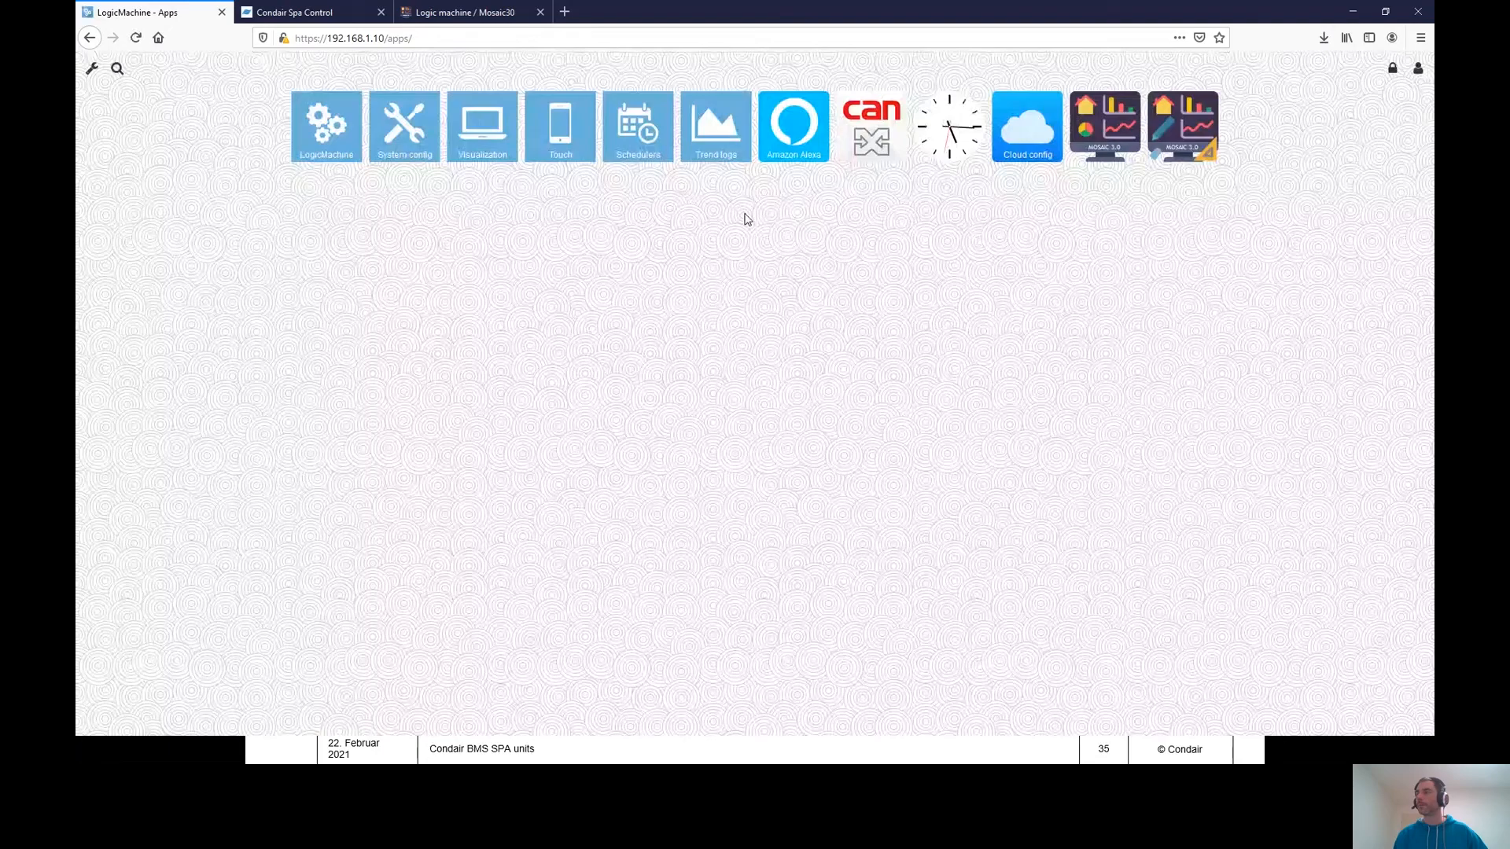
{"action": "left_click", "coordinate": [1037, 121]}
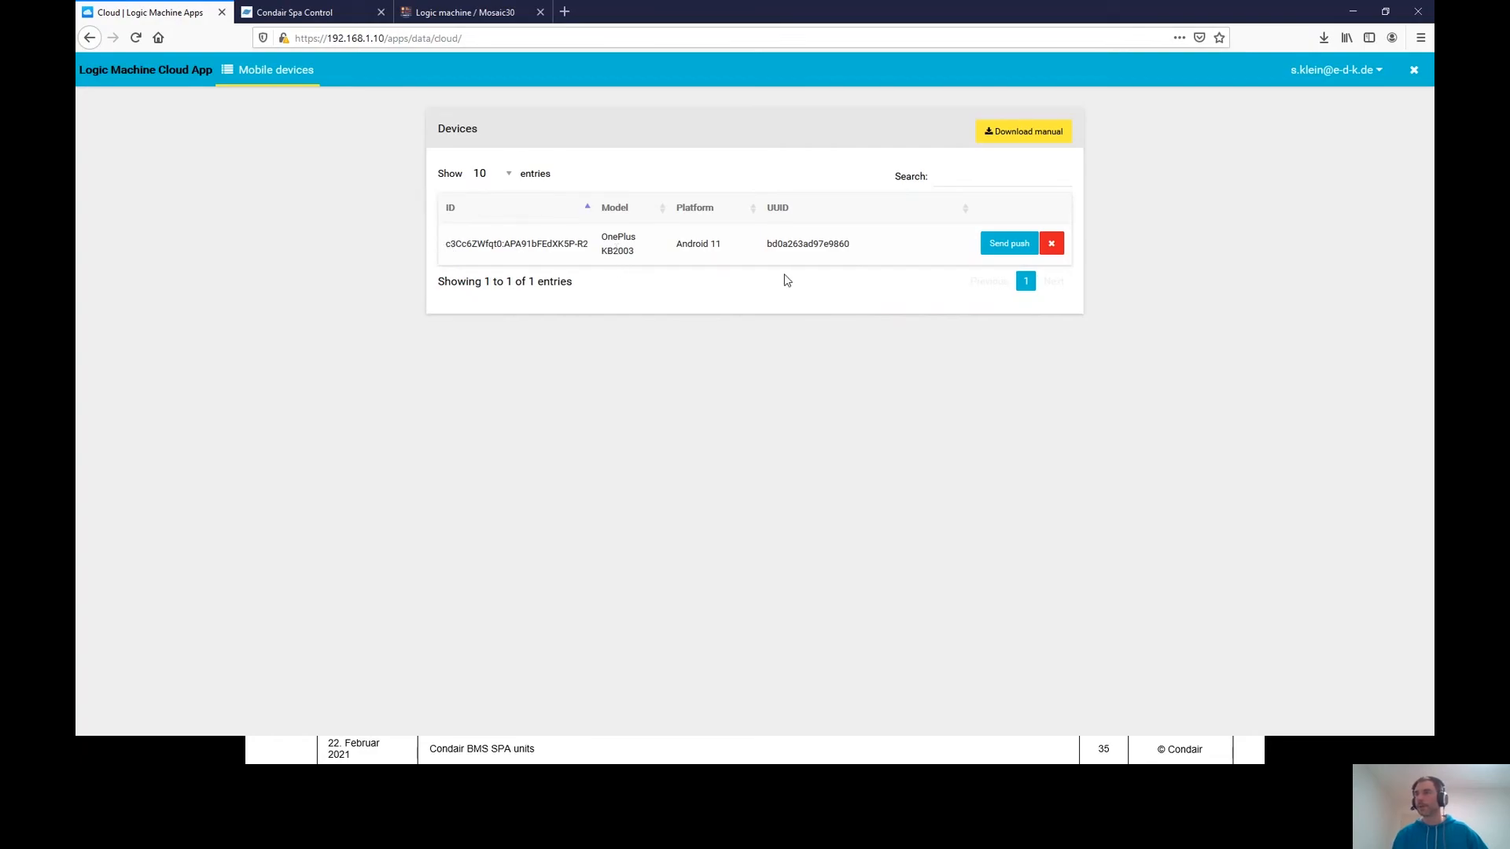
- Sign out of the current cloud account and try to sign in with another account's e-mail and password
{"action": "left_click", "coordinate": [1359, 76]}
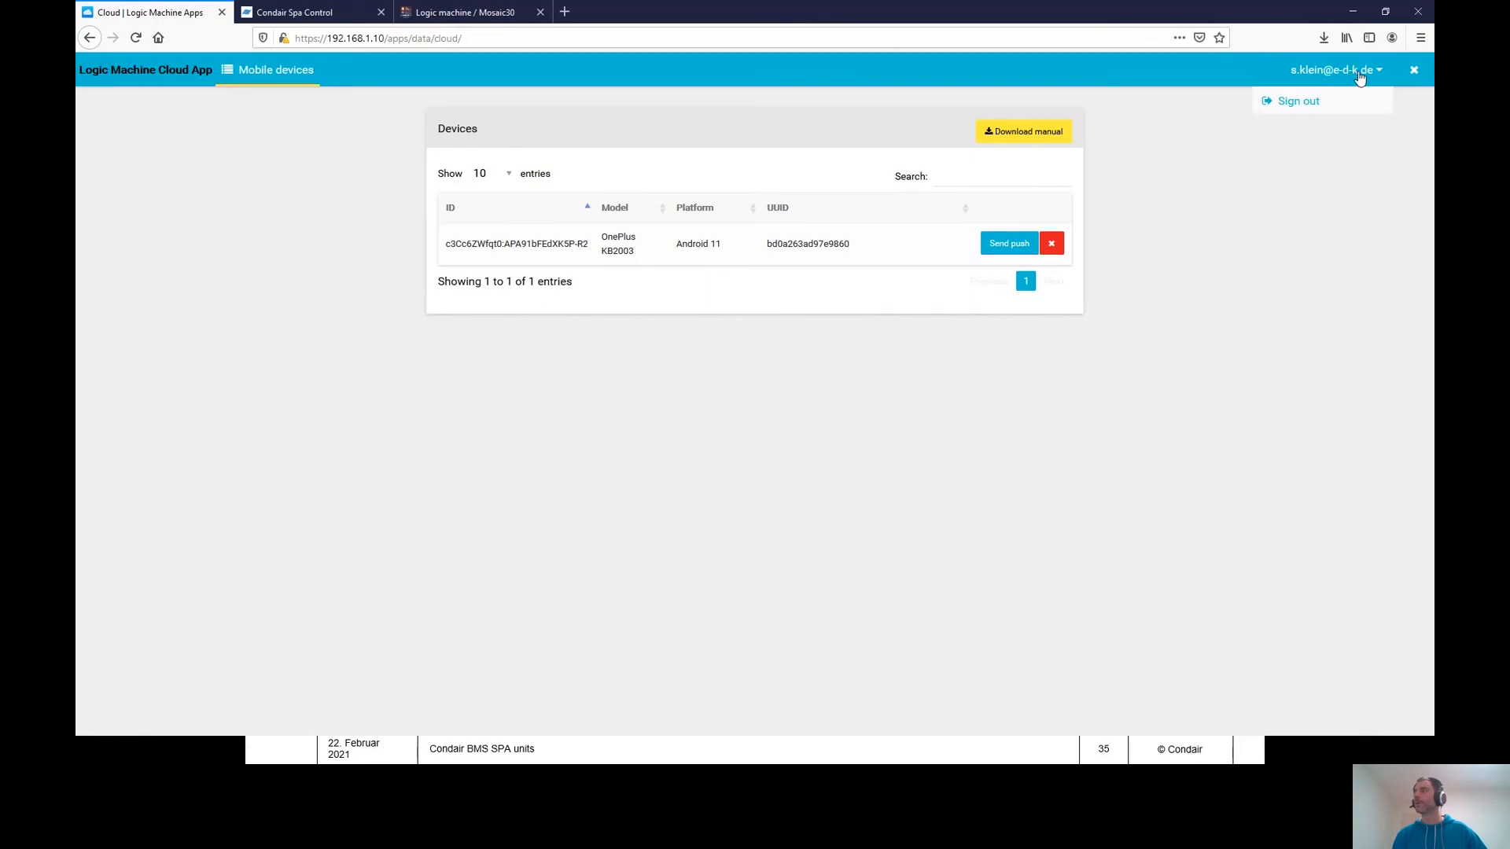
{"action": "left_click", "coordinate": [1277, 102]}
{"action": "left_click", "coordinate": [1354, 71]}
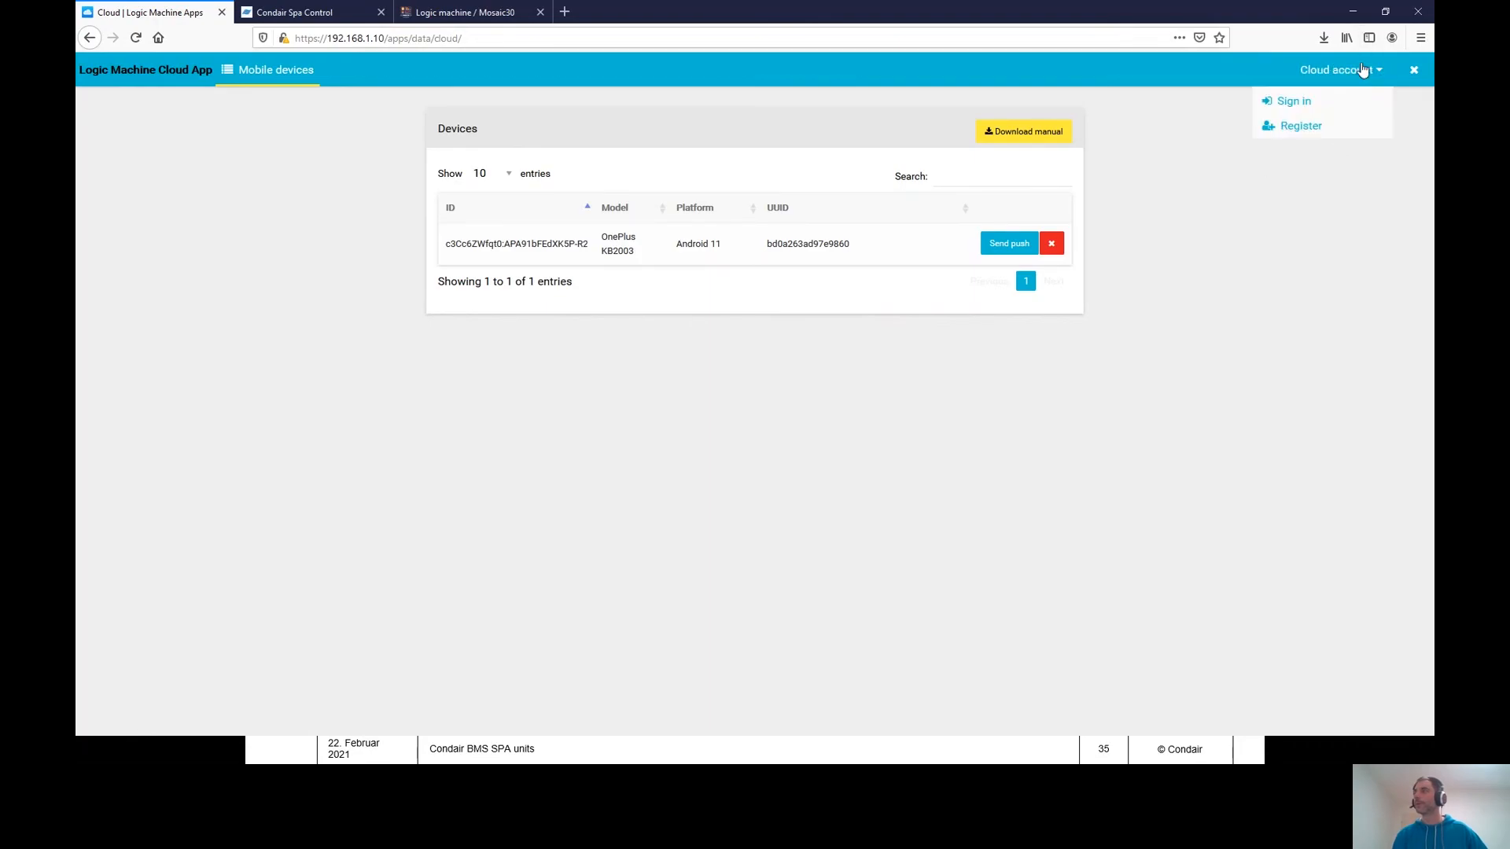
{"action": "left_click", "coordinate": [1298, 102]}
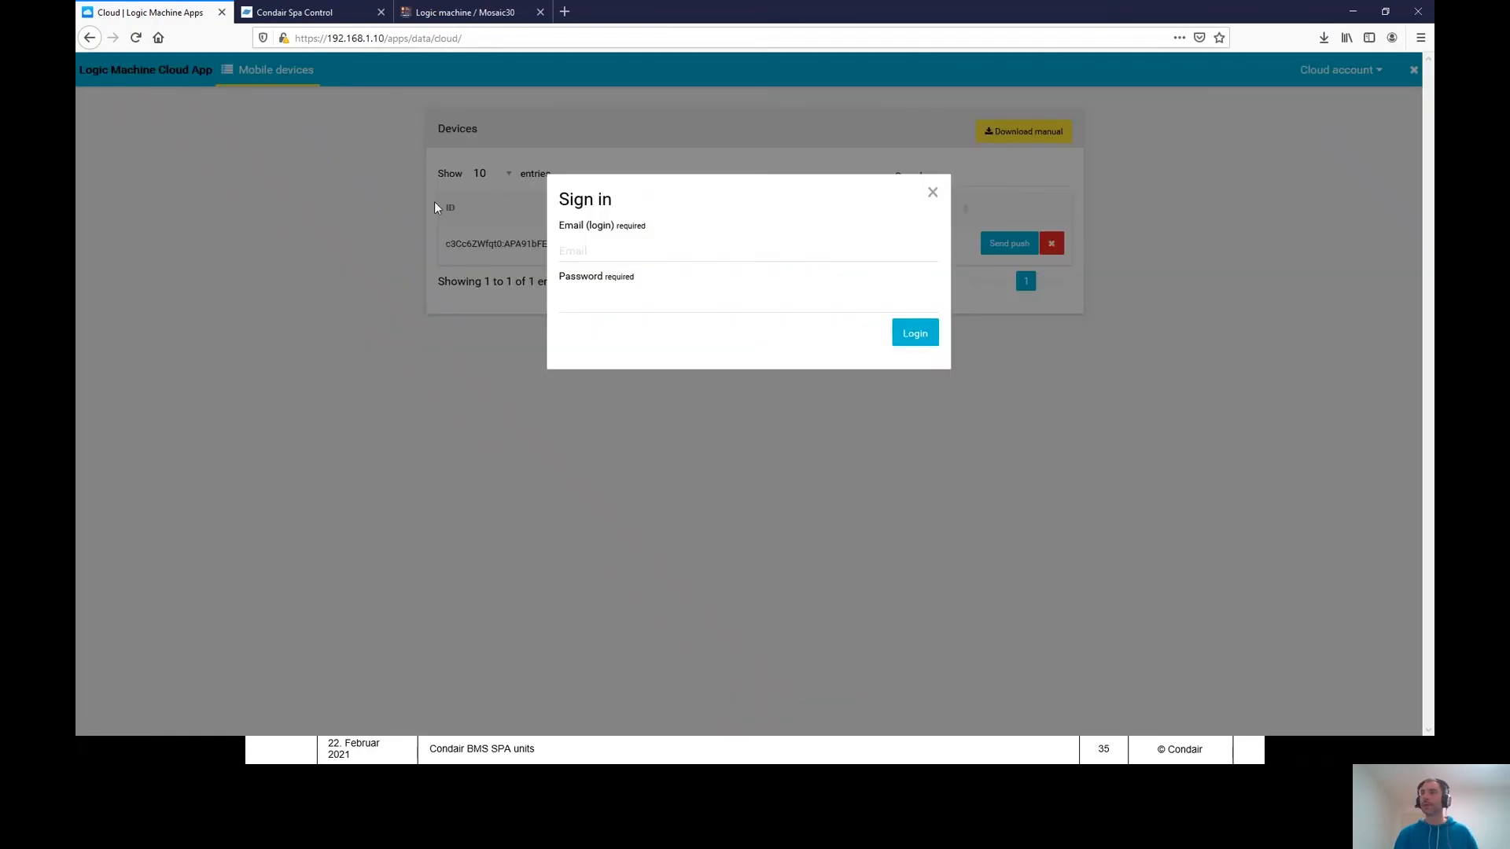
{"action": "left_click", "coordinate": [645, 251]}
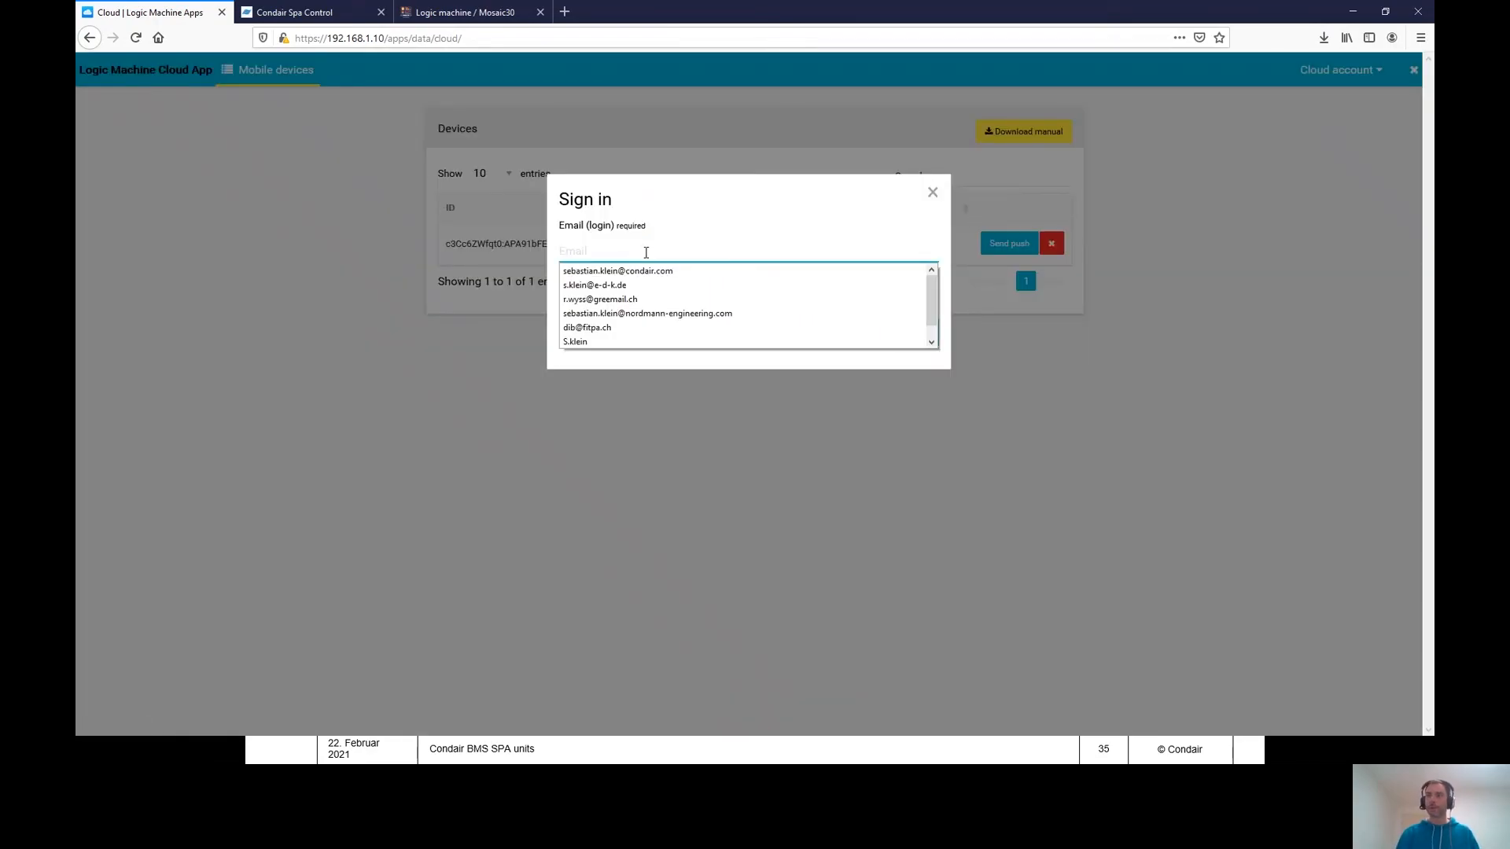
{"action": "left_click", "coordinate": [651, 311]}
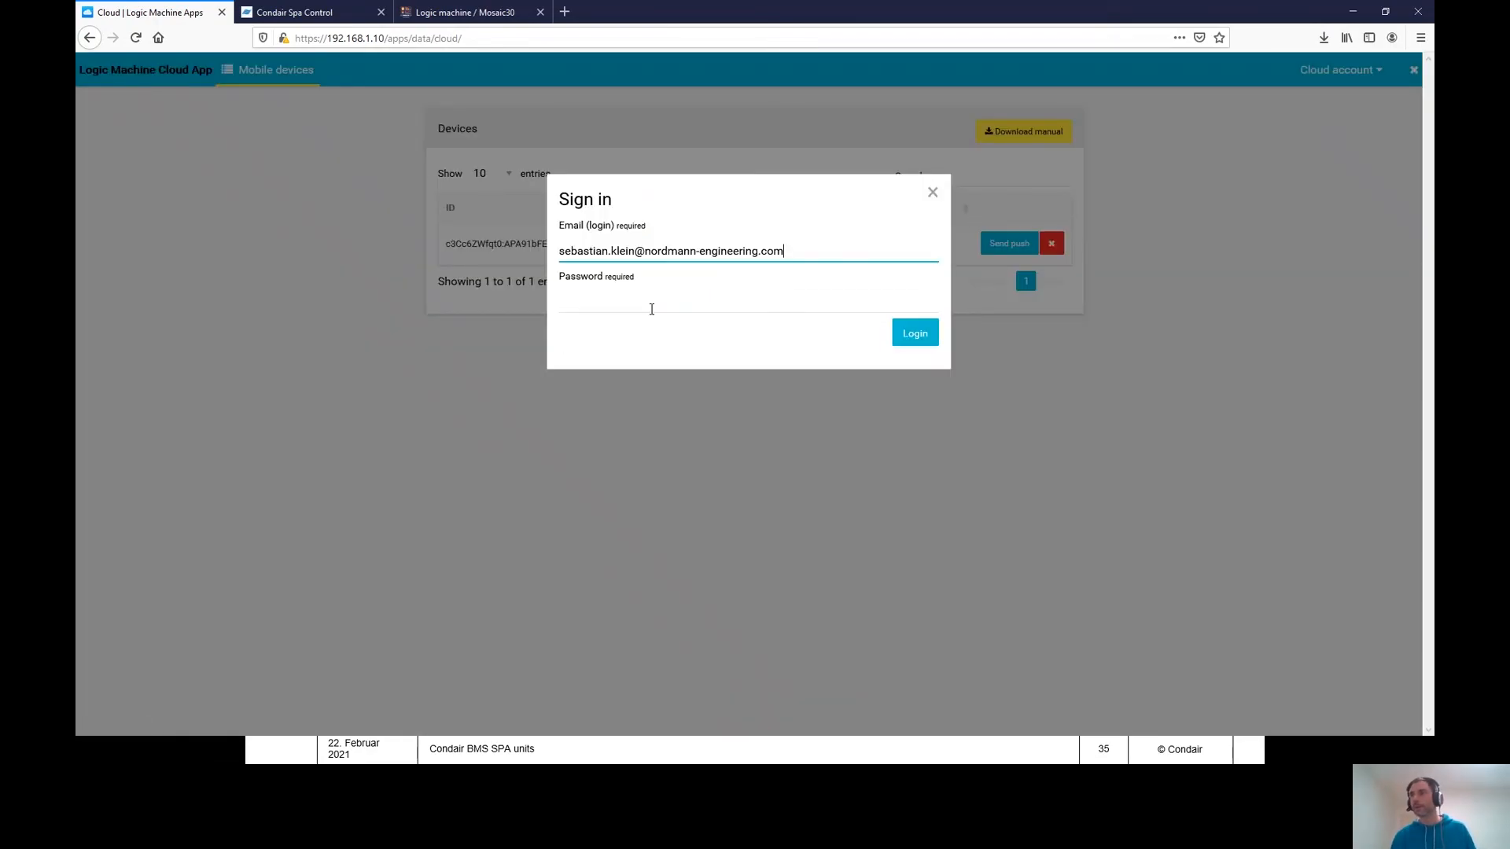
{"action": "left_click", "coordinate": [801, 306]}
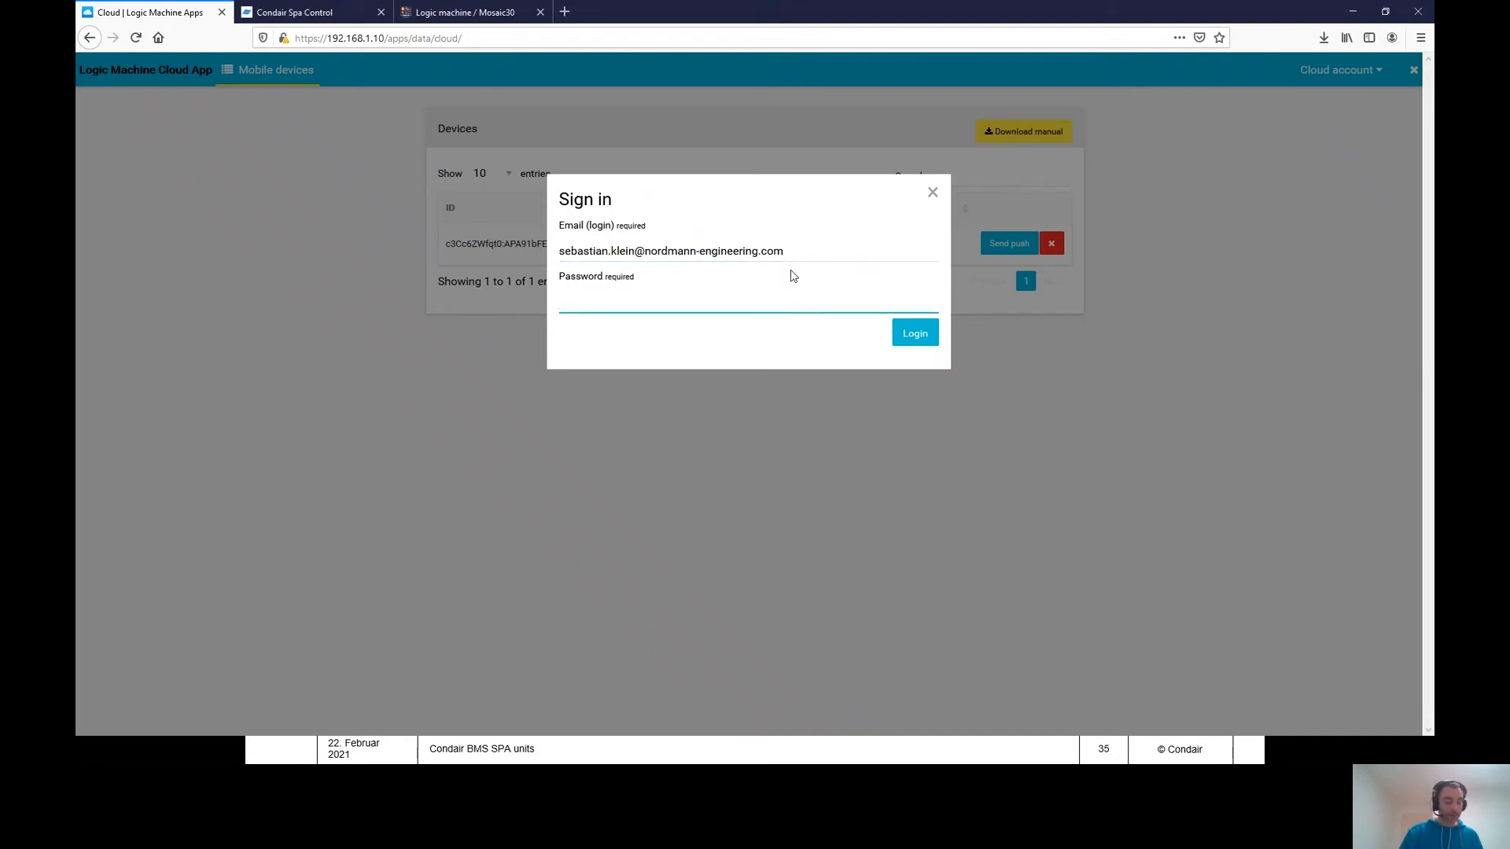
{"action": "type", "text": "****"}
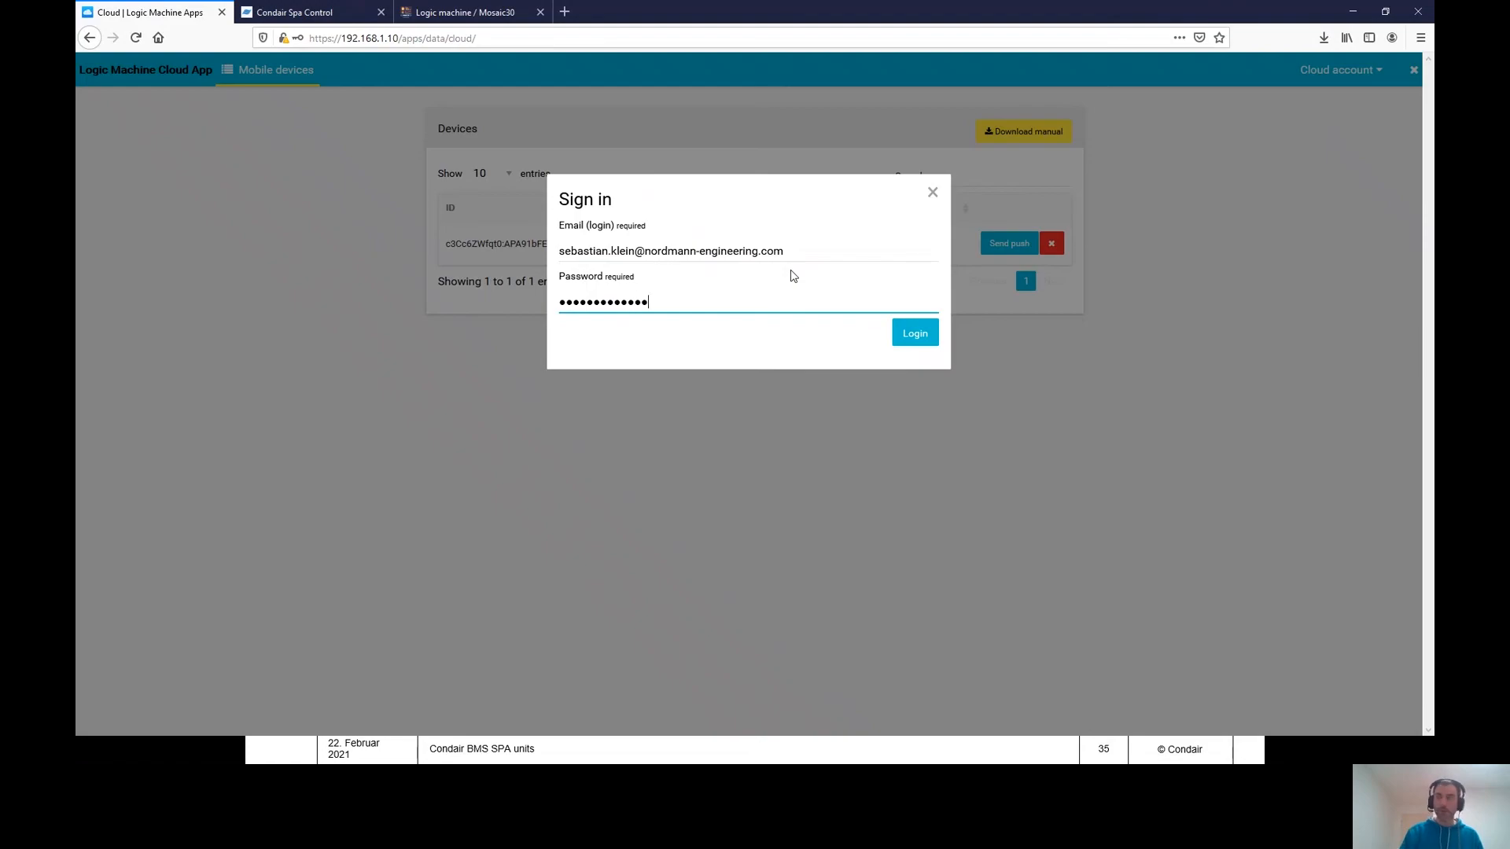
{"action": "type", "text": "*********"}
{"action": "key", "text": "Return"}
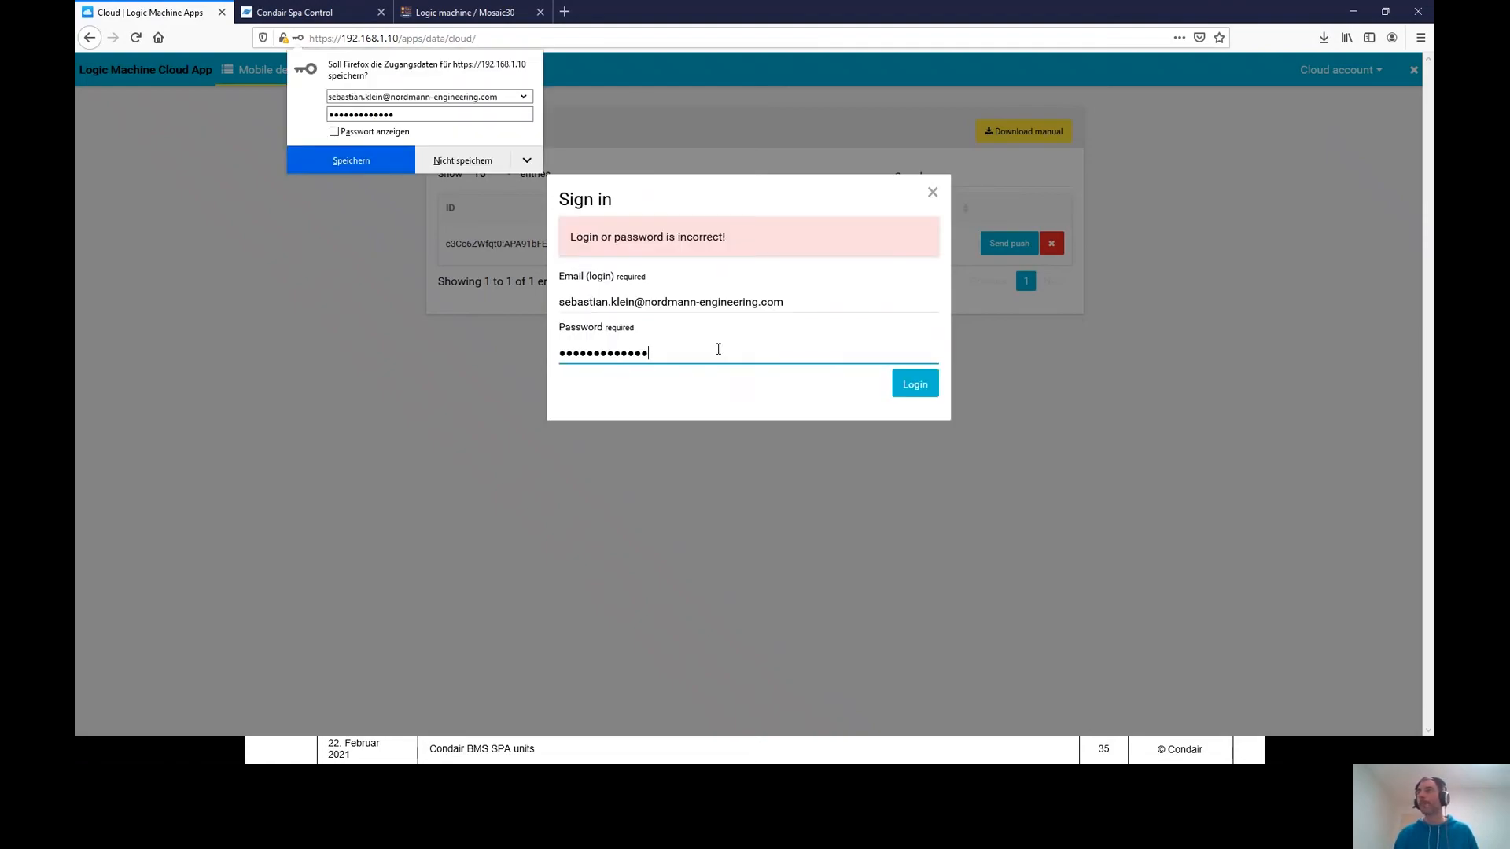
{"action": "left_click_drag", "start_coordinate": [718, 348], "coordinate": [505, 313]}
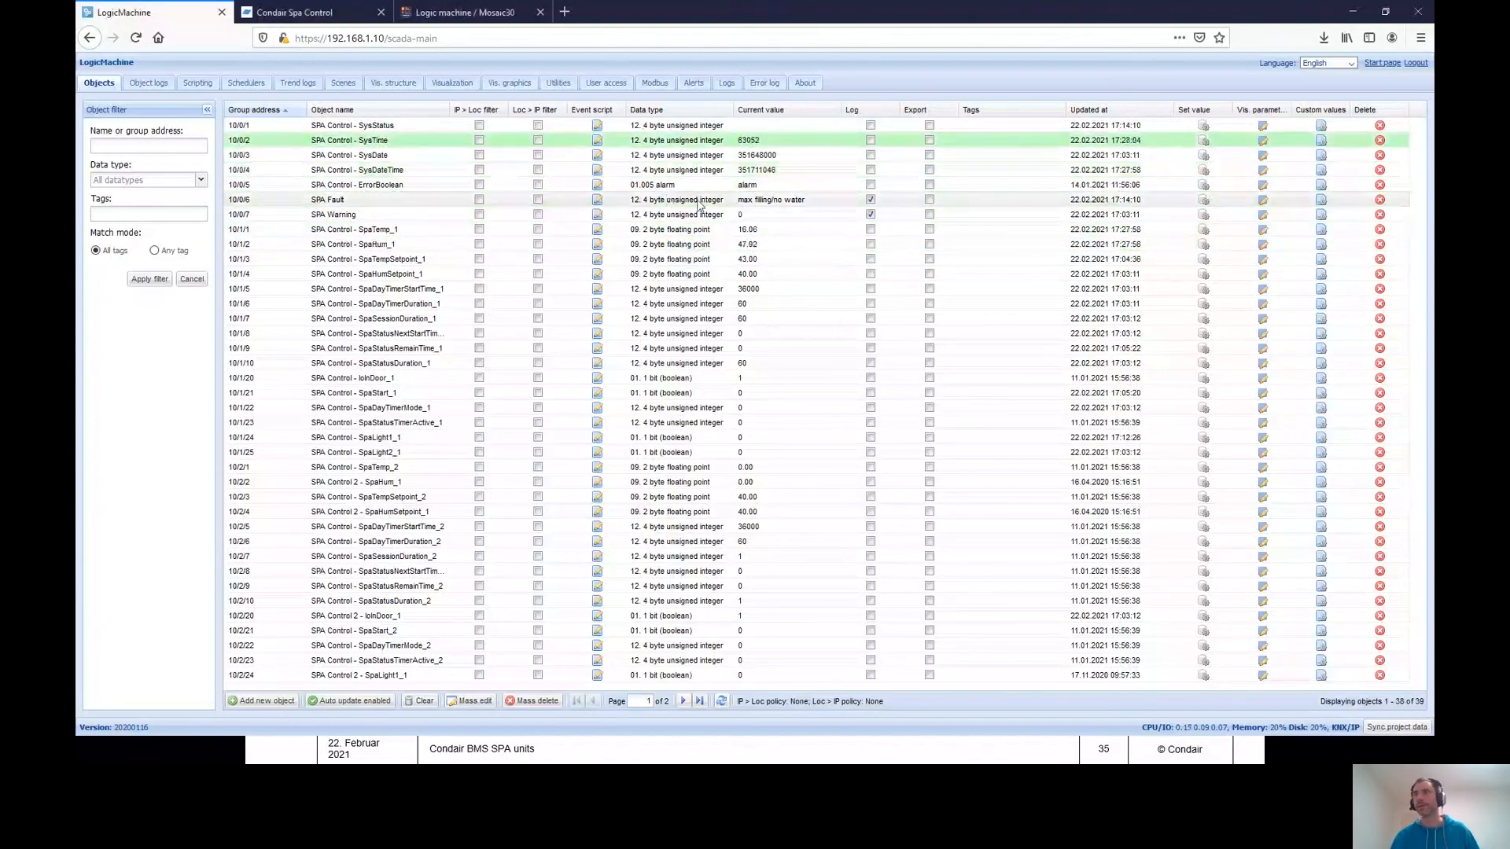
- Review the SPA Fault object's settings and save its custom value 22 with the display text "max filling/no water"
{"action": "double_click", "coordinate": [272, 206]}
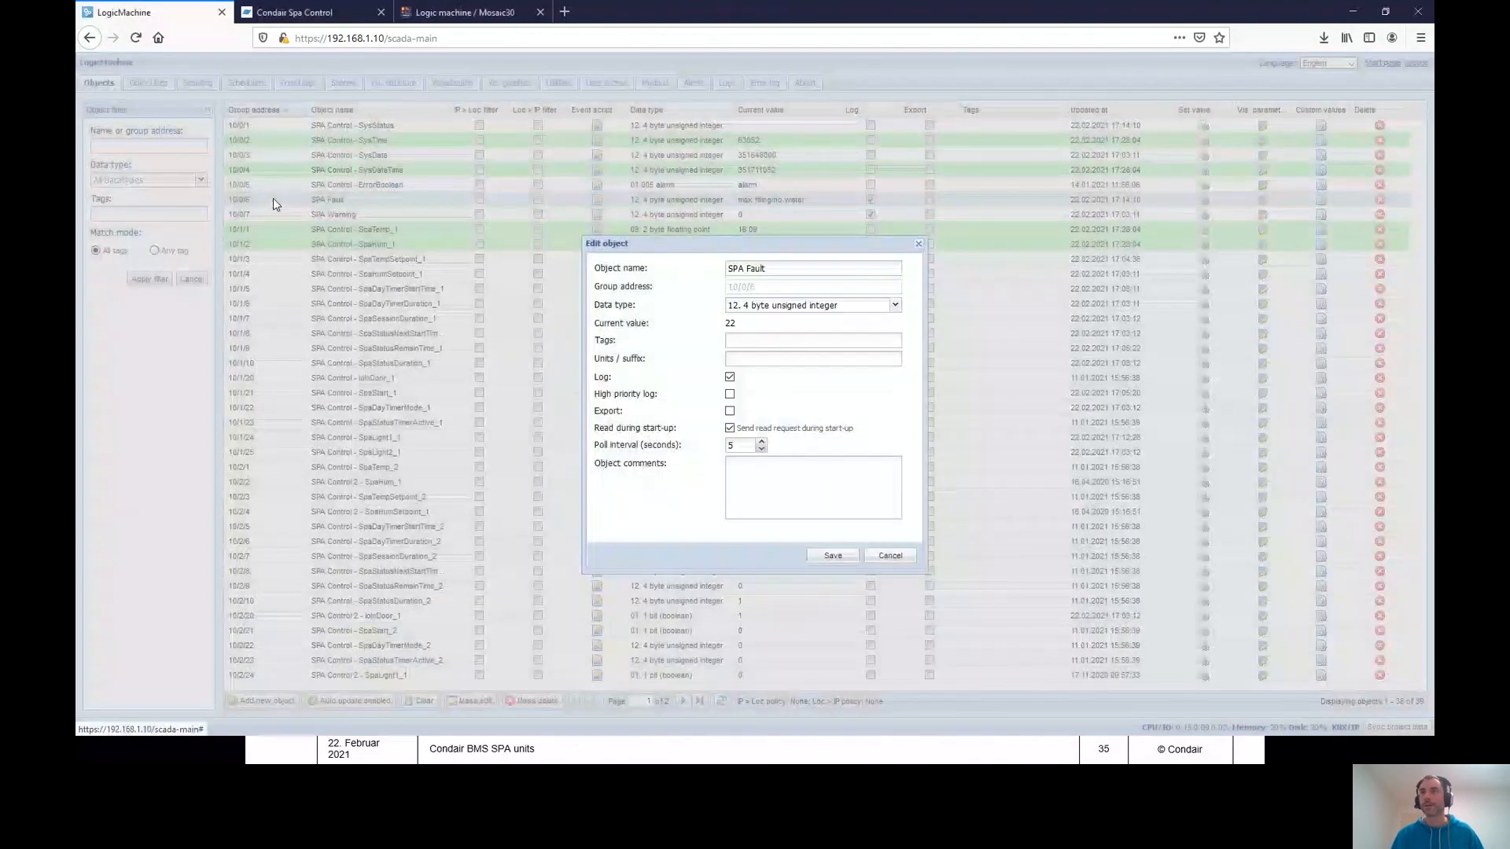
{"action": "left_click", "coordinate": [918, 244]}
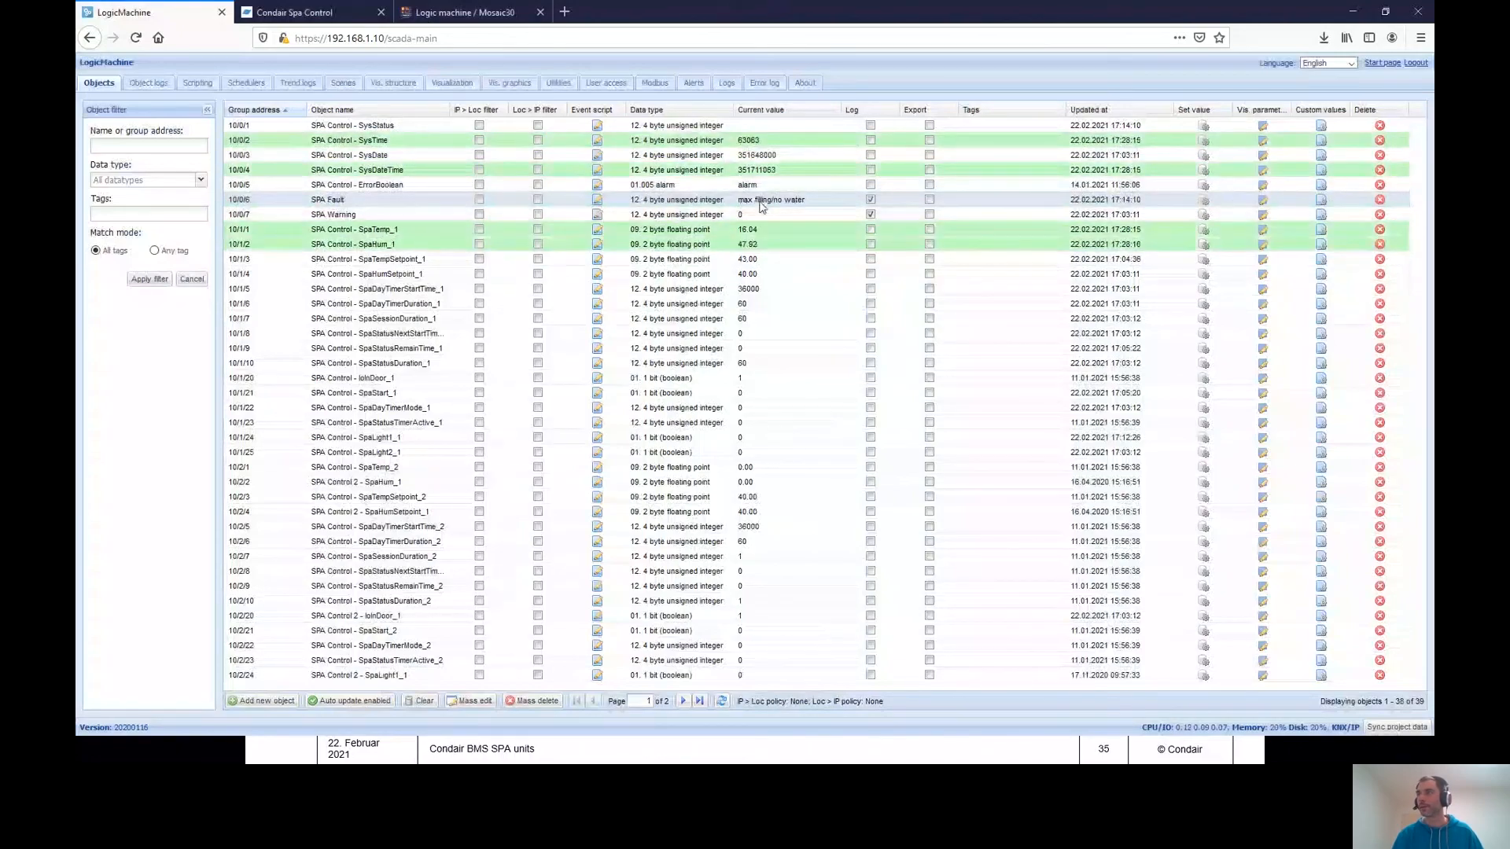
{"action": "left_click", "coordinate": [1322, 202]}
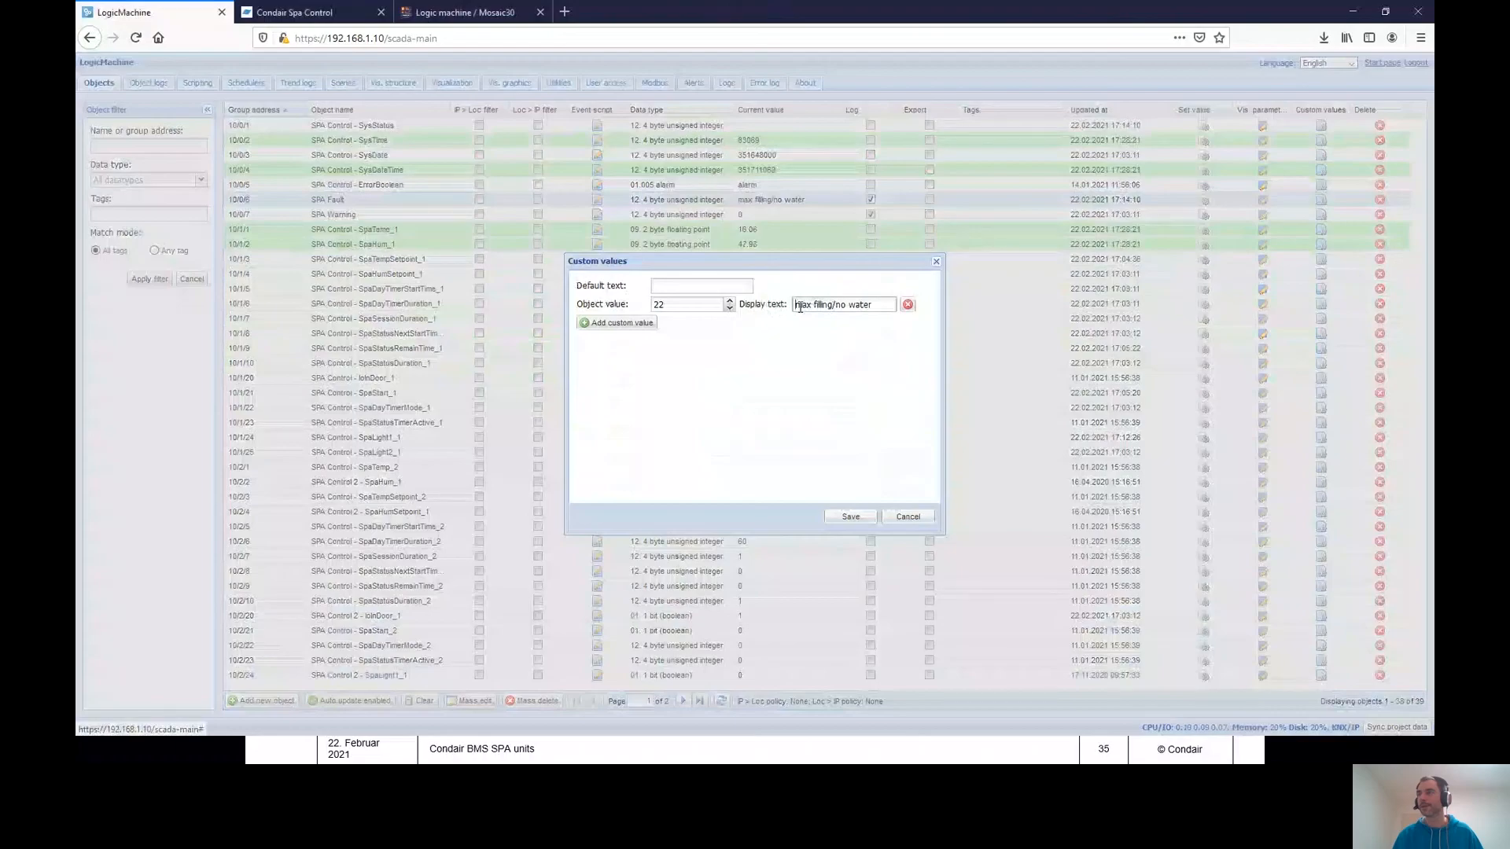
{"action": "mouse_move", "coordinate": [796, 305]}
{"action": "left_mouse_down"}
{"action": "mouse_move", "coordinate": [871, 305]}
{"action": "mouse_move", "coordinate": [795, 304]}
{"action": "left_mouse_up"}
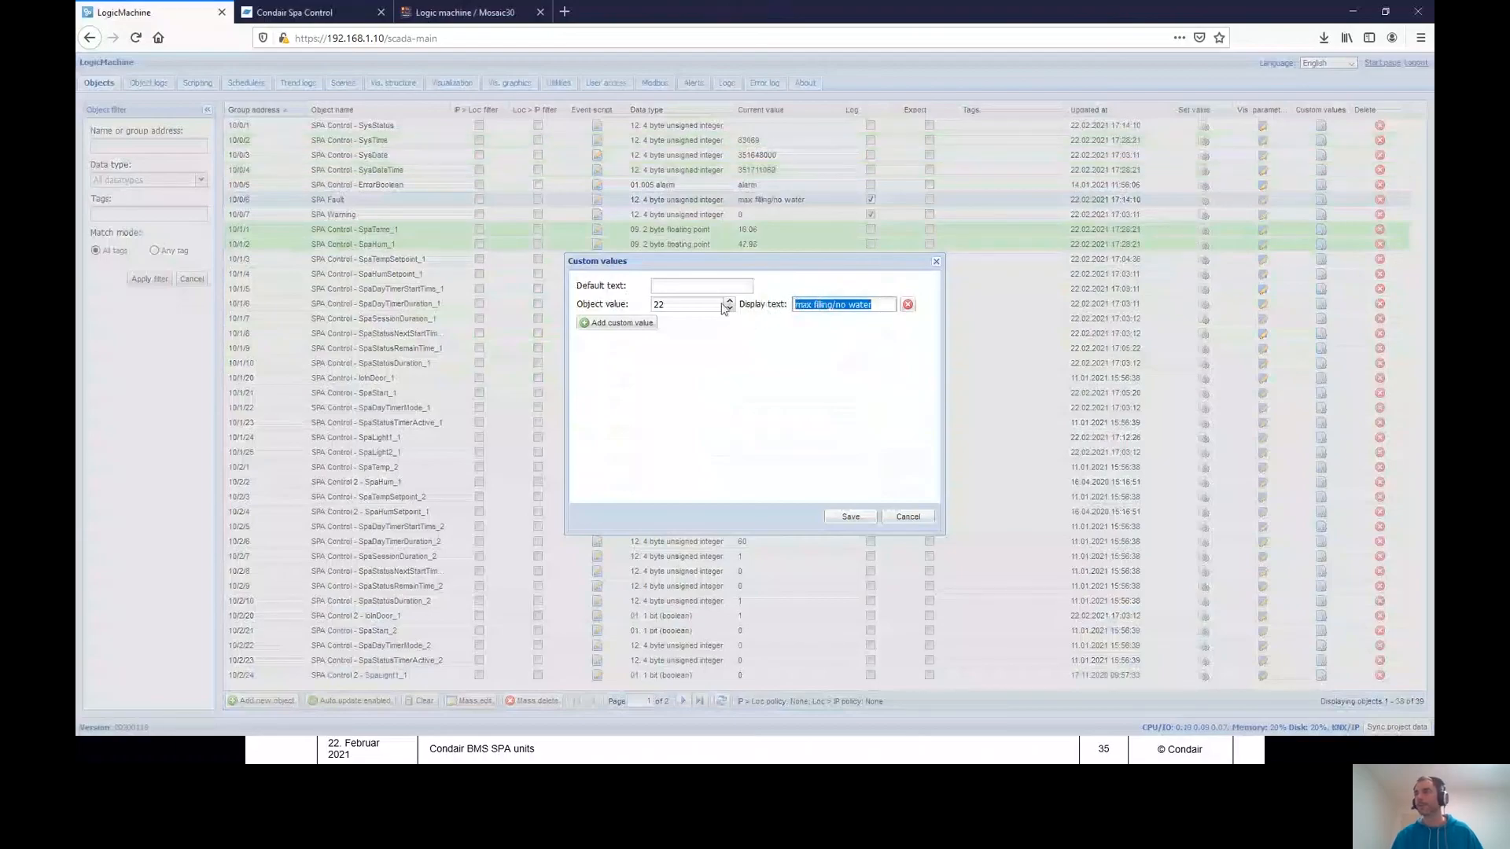
{"action": "left_click", "coordinate": [851, 517]}
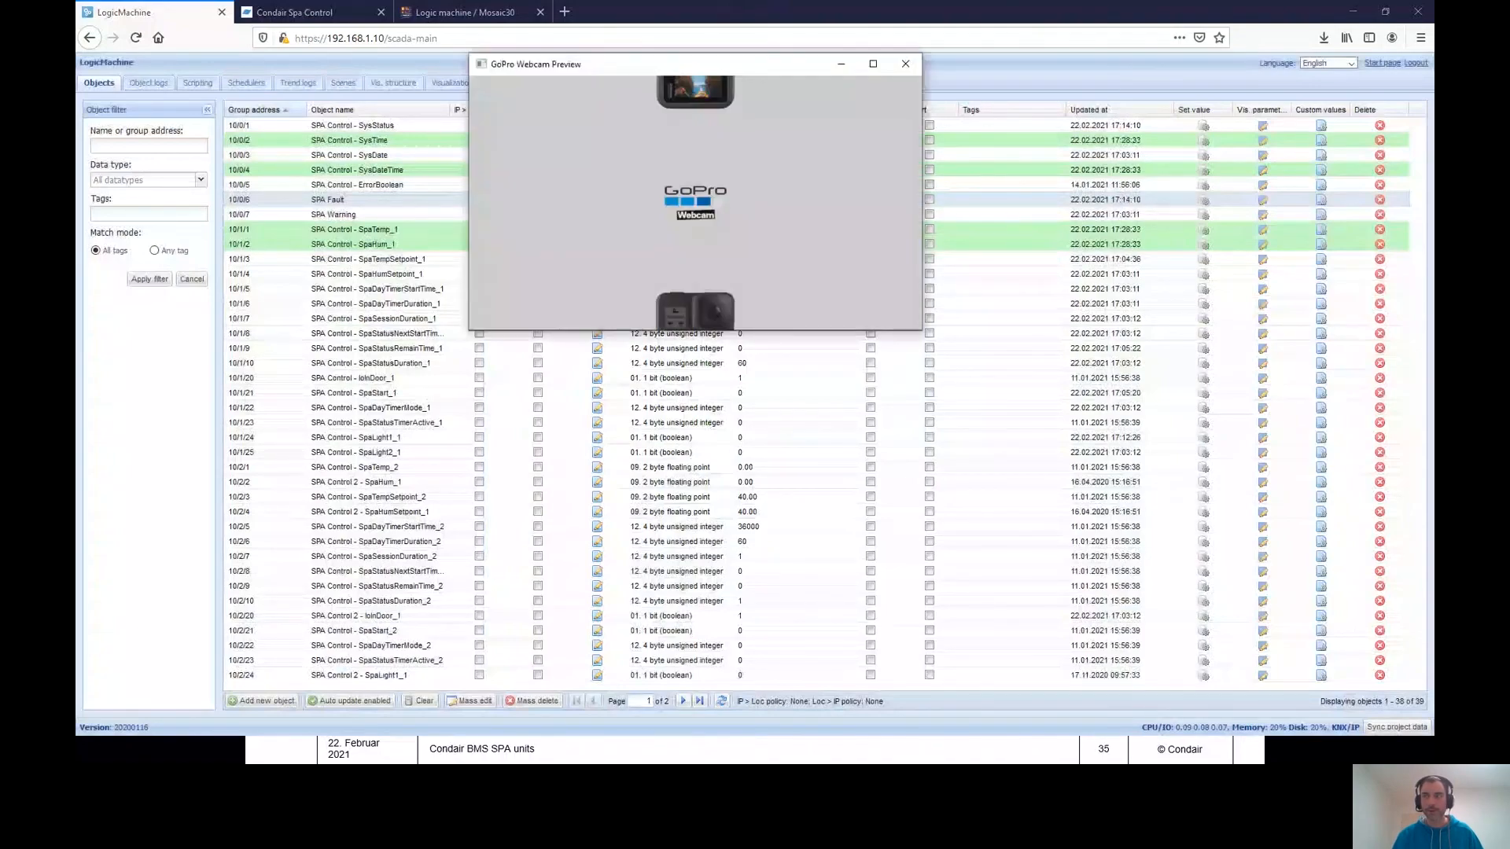
- Examine the steam bath's display in the GoPro webcam preview and close the preview
{"action": "left_click_drag", "start_coordinate": [736, 71], "coordinate": [427, 356]}
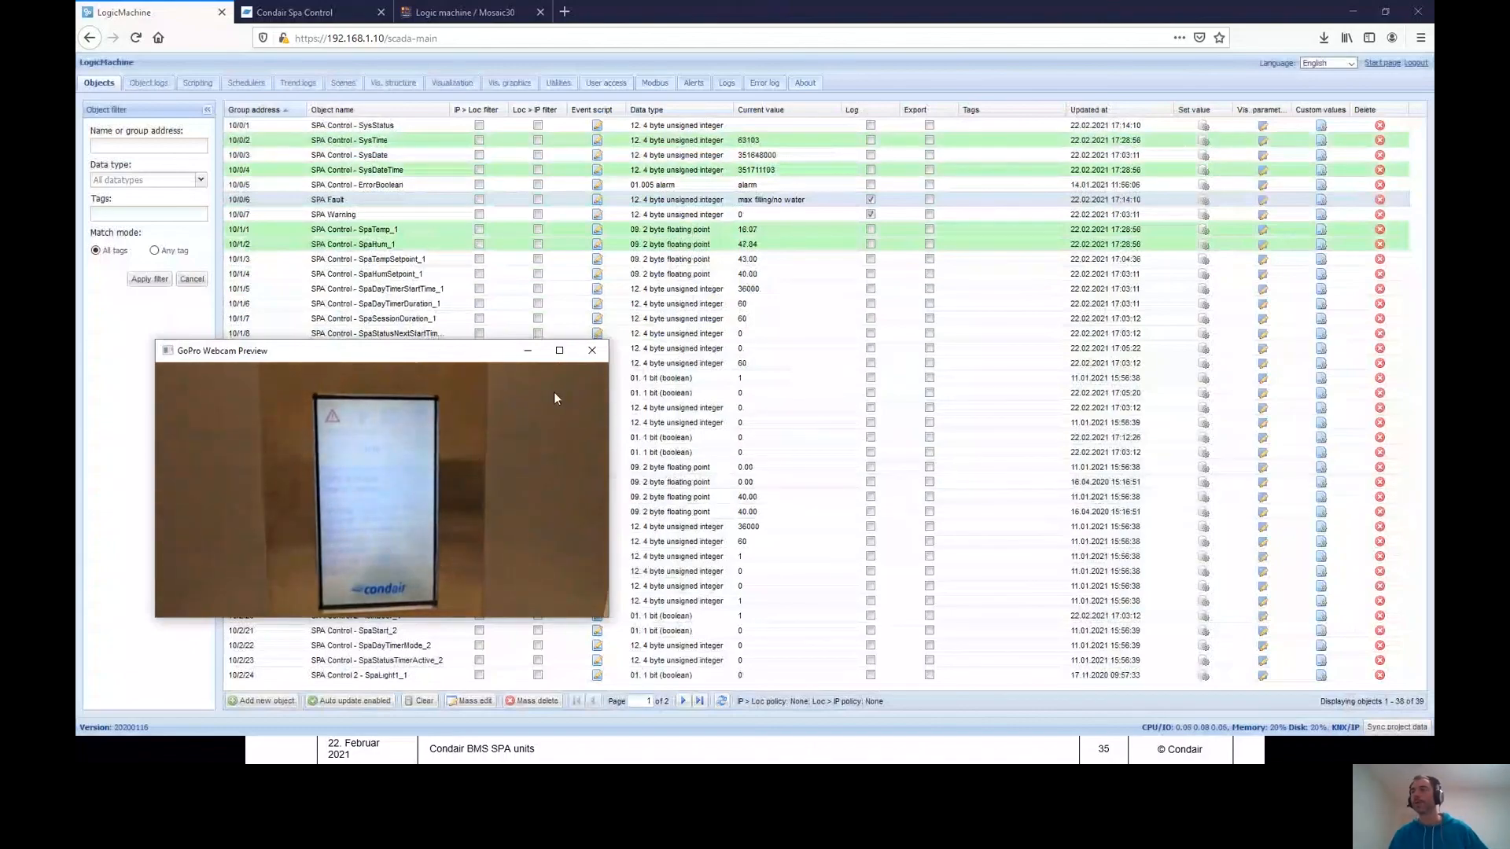
{"action": "left_click", "coordinate": [592, 351]}
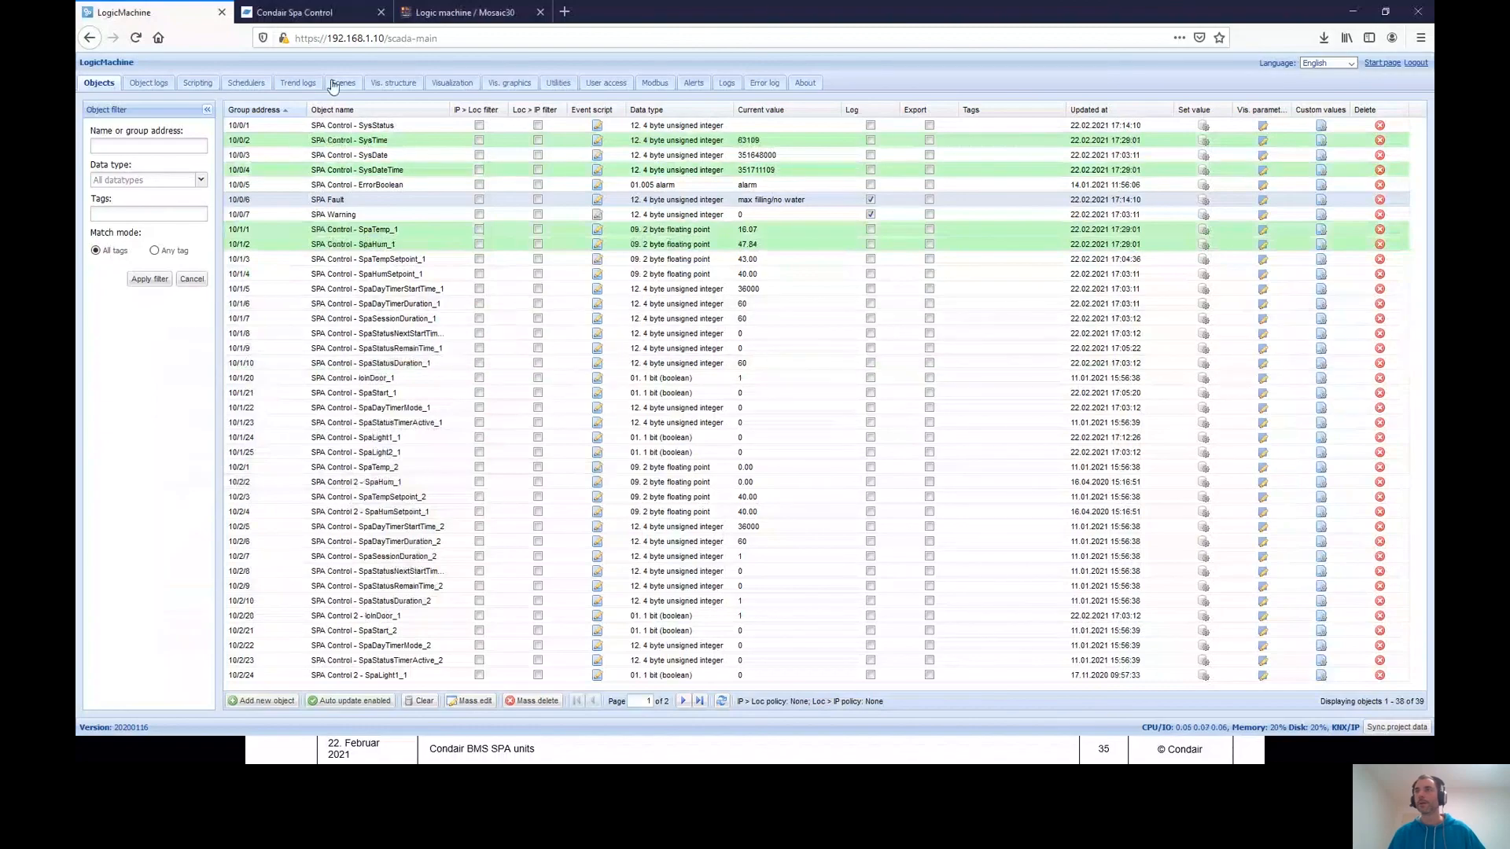
- Unlock the Steambath visualization plan, examine the settings of the SPA Fault element beside Error code, and leave the plan for the objects list without saving
{"action": "left_click", "coordinate": [450, 85]}
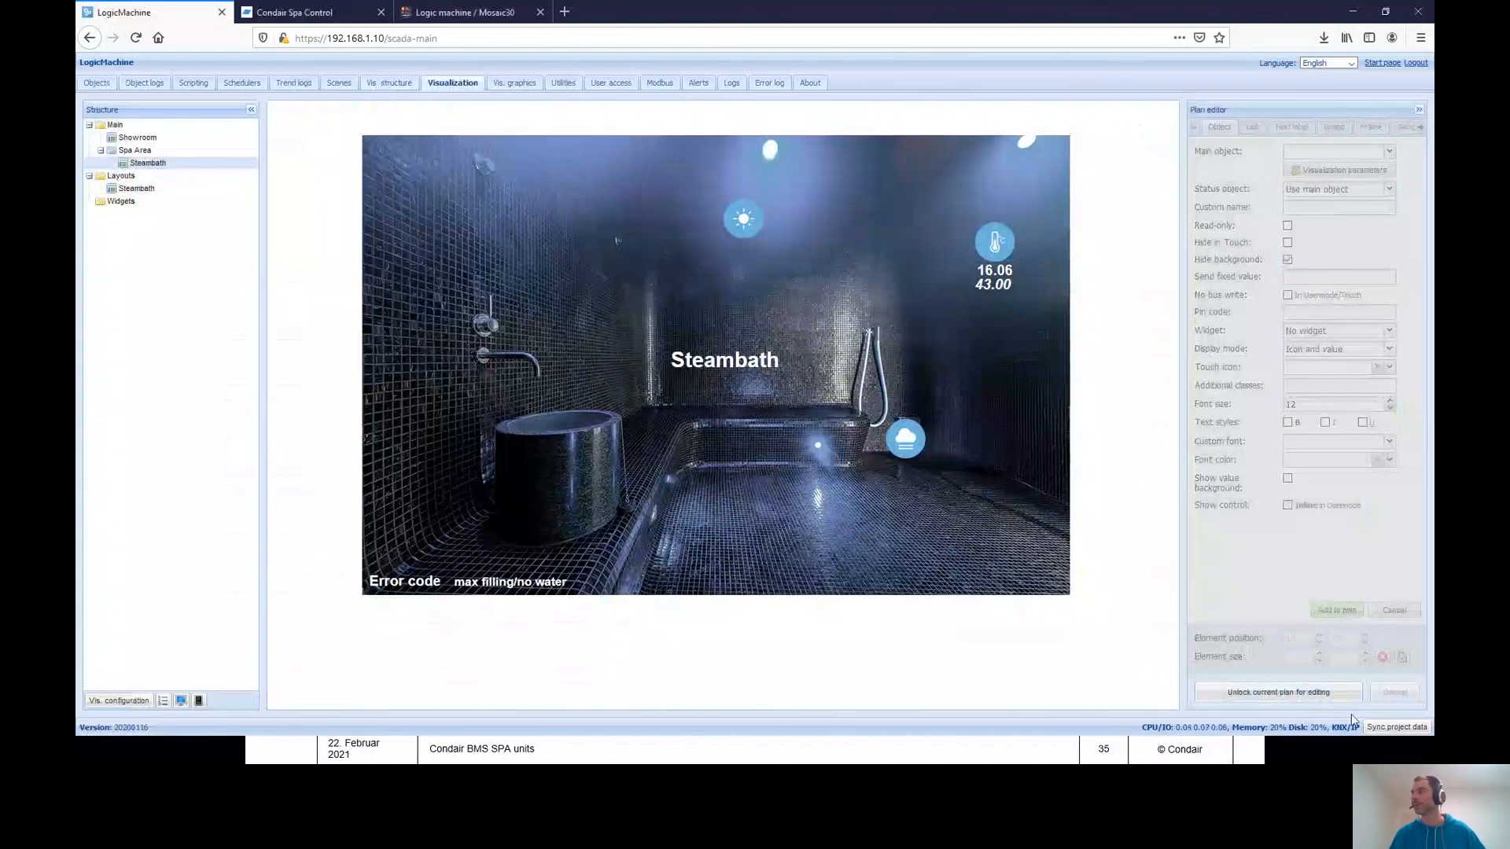
{"action": "left_click", "coordinate": [1320, 695]}
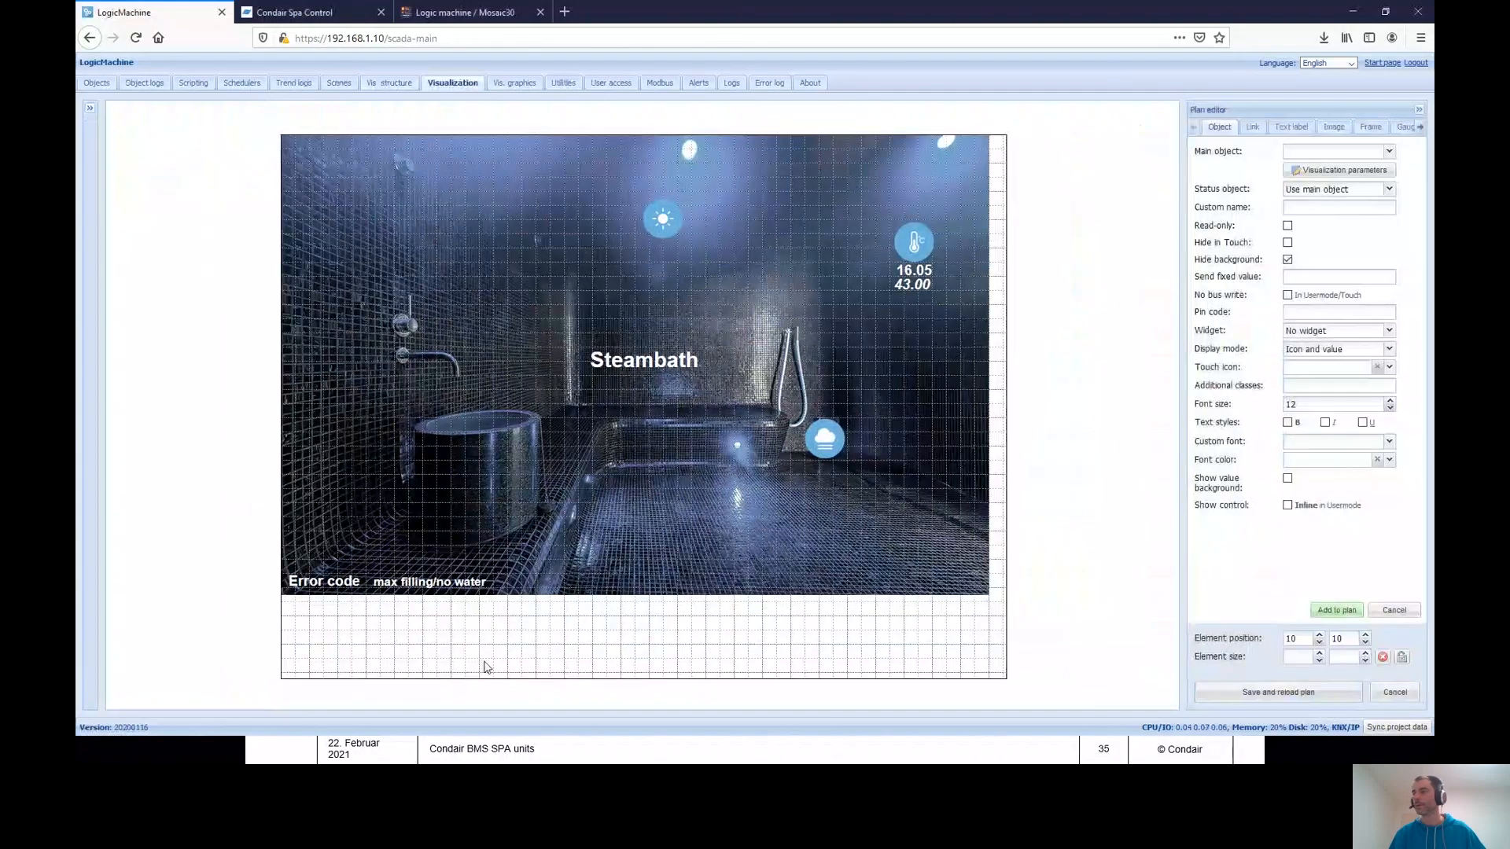
{"action": "left_click", "coordinate": [443, 583]}
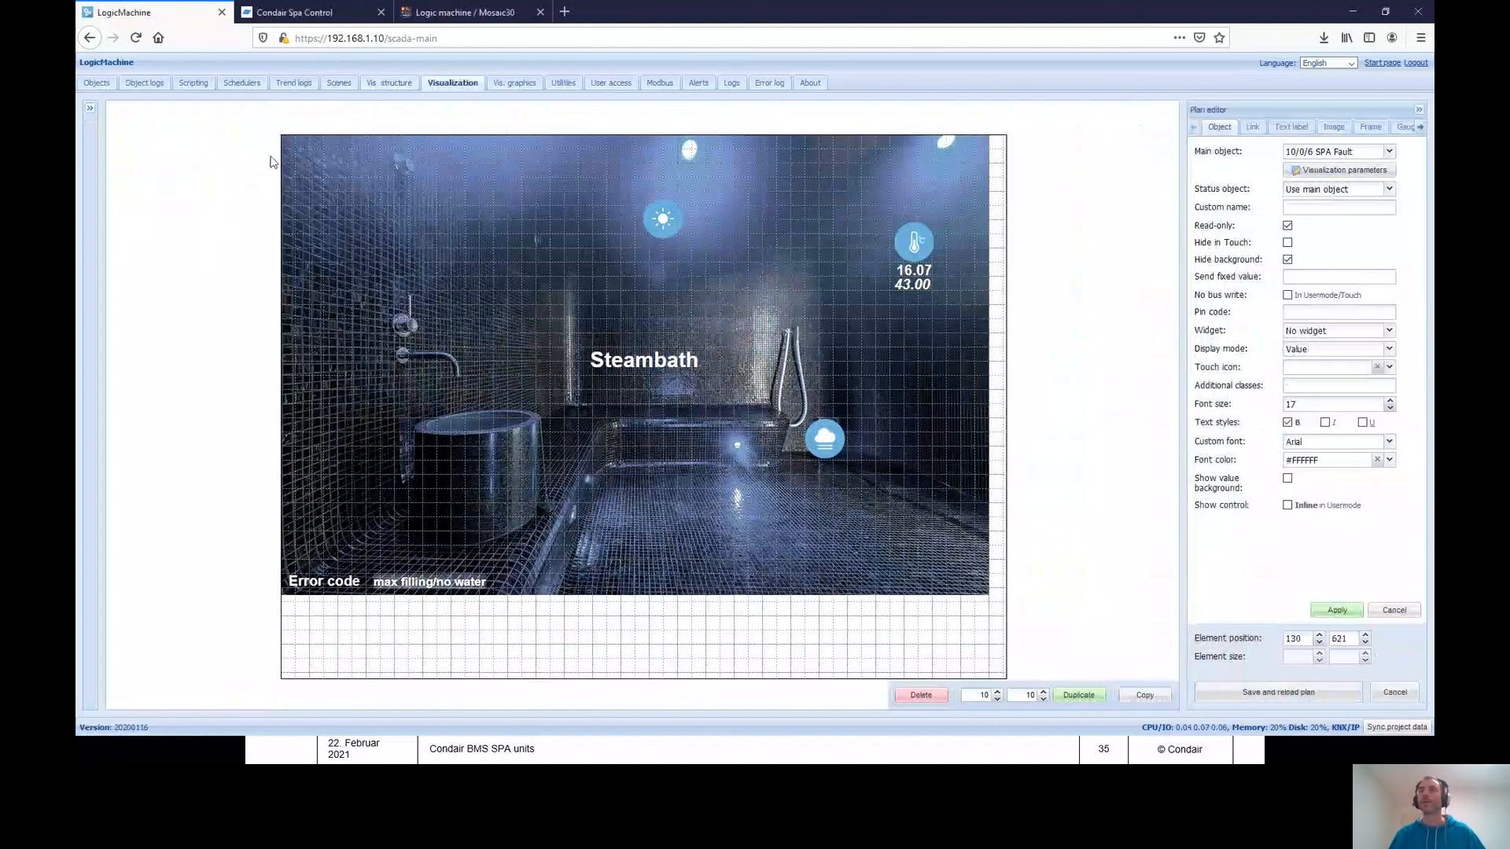
{"action": "left_click", "coordinate": [90, 85]}
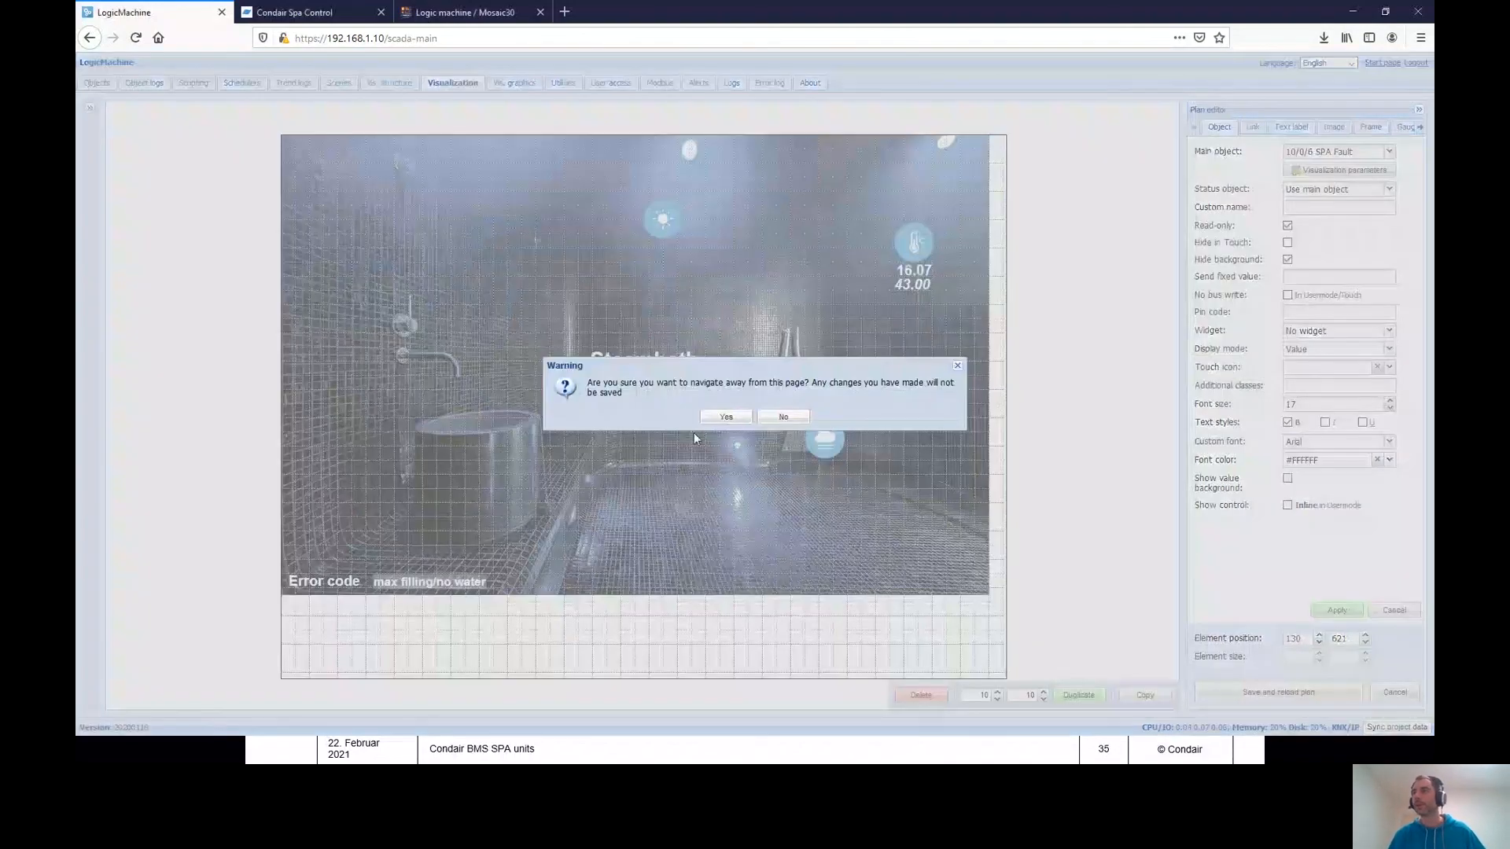
{"action": "left_click", "coordinate": [783, 417]}
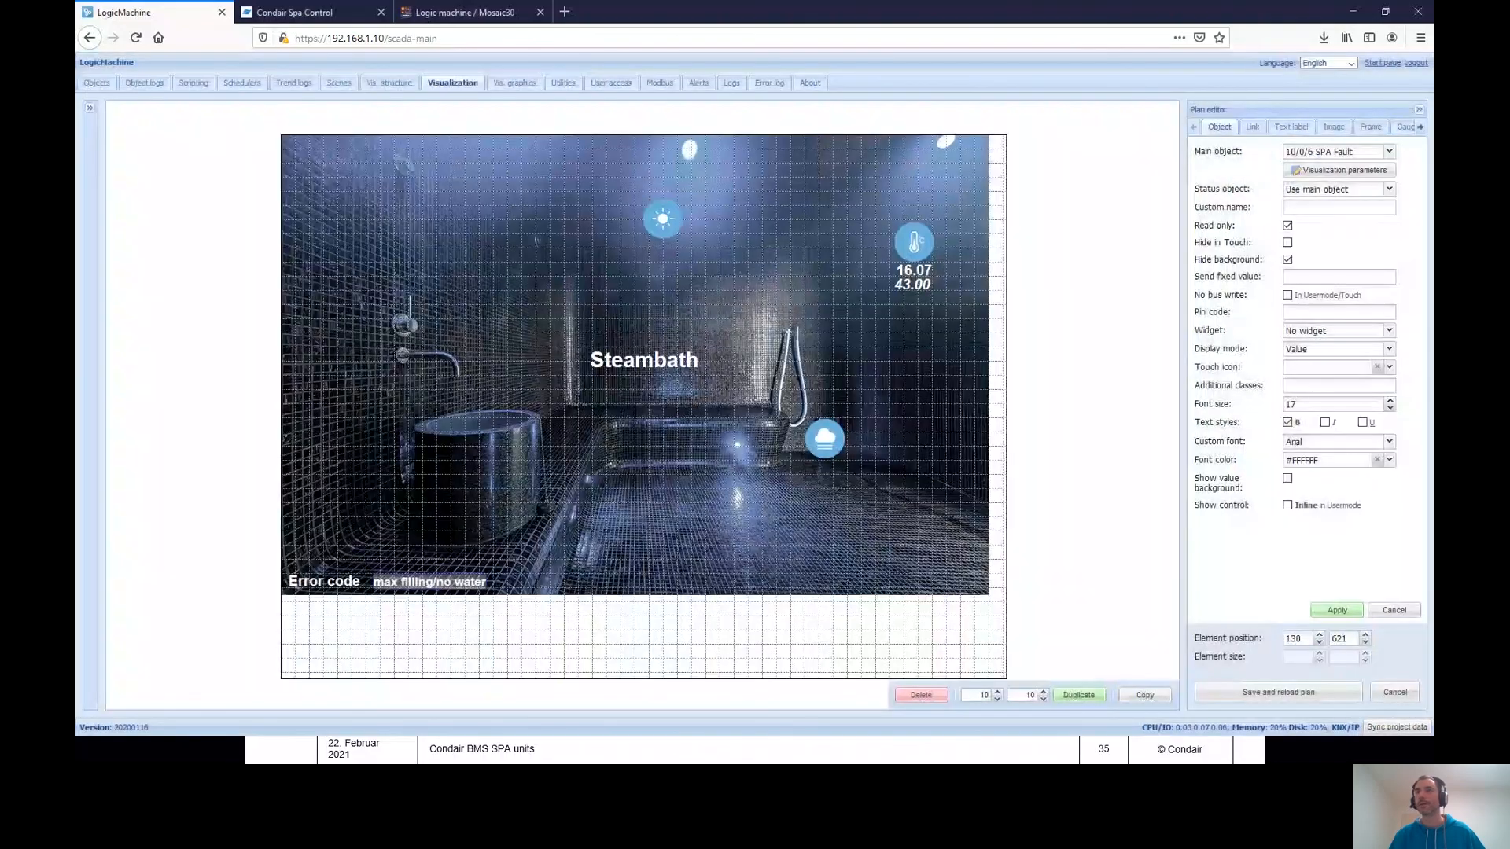
{"action": "left_click", "coordinate": [97, 83]}
{"action": "left_click", "coordinate": [728, 417]}
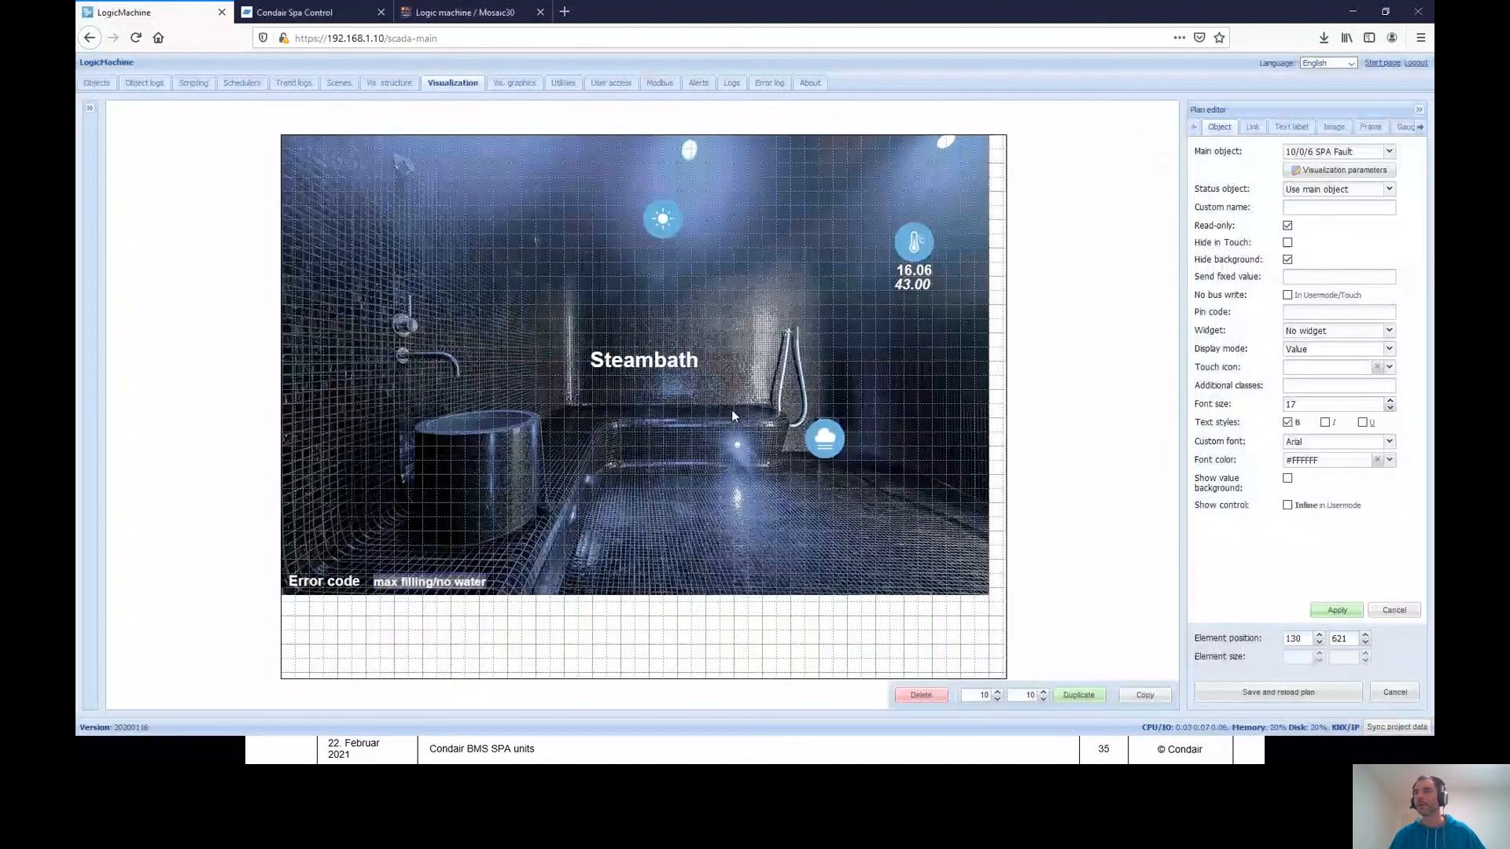